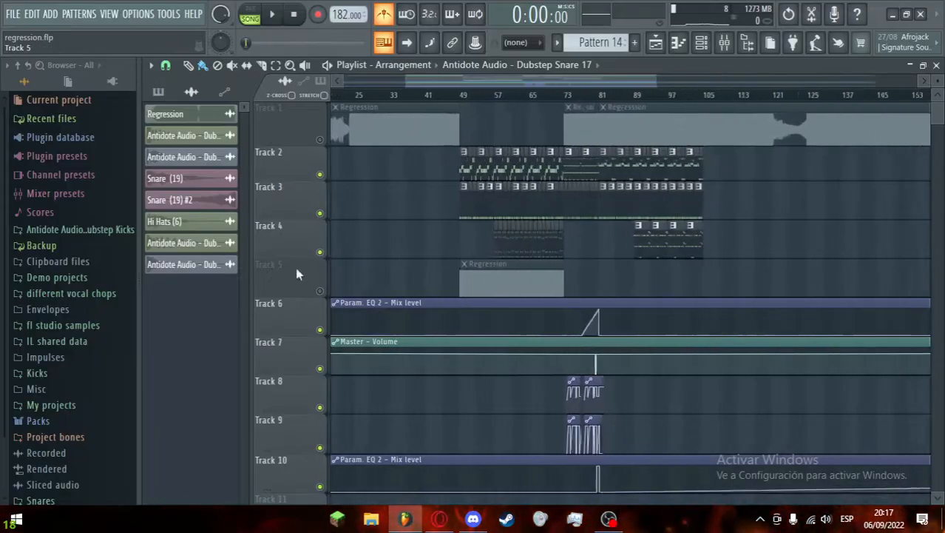
Step: Solo Track 1, which holds the Regression reference audio, in the playlist
left_click_drag(481, 82, 283, 91)
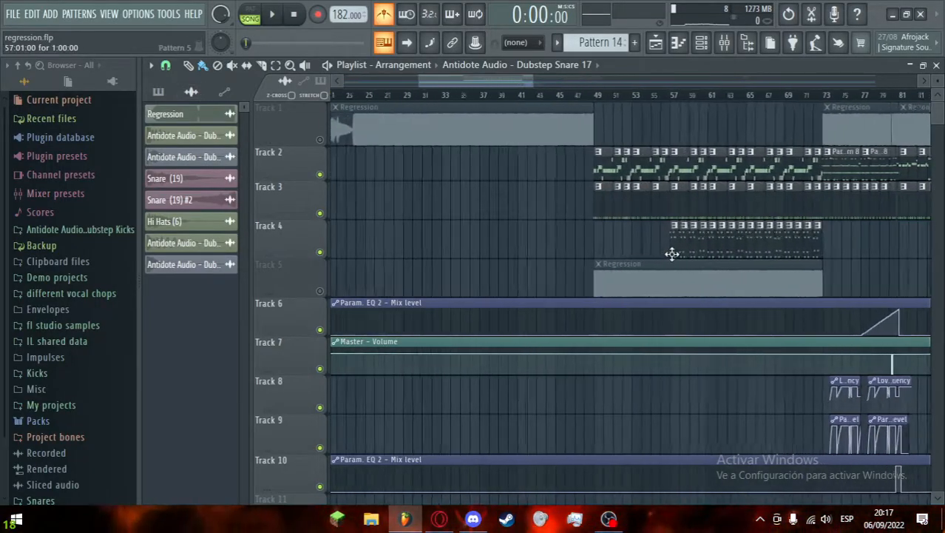
scroll(671, 251, "up", 5)
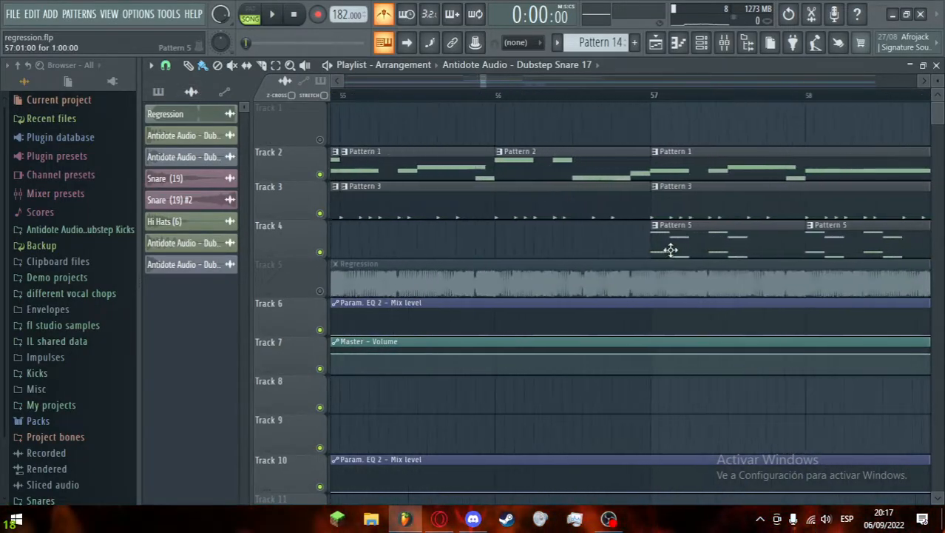
scroll(674, 240, "down", 5)
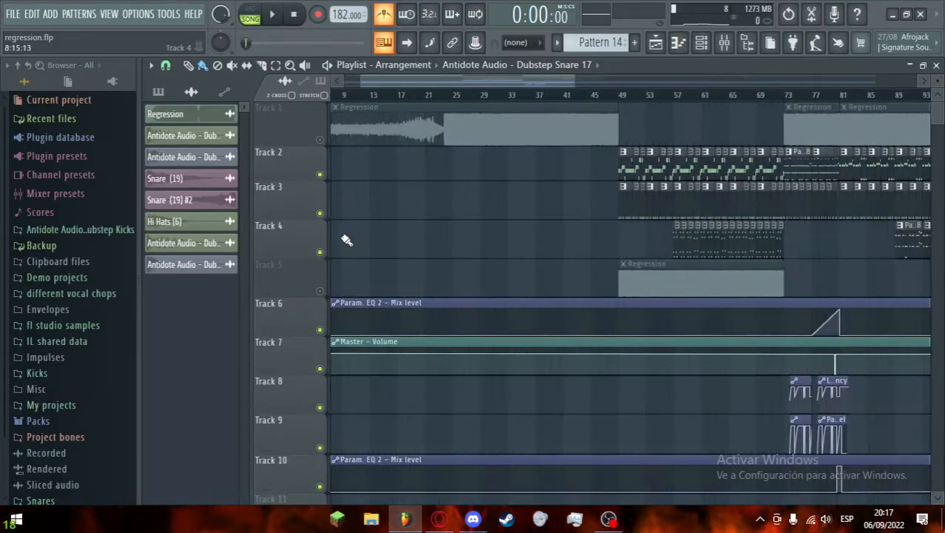
scroll(342, 240, "down", 2)
scroll(321, 238, "up", 3)
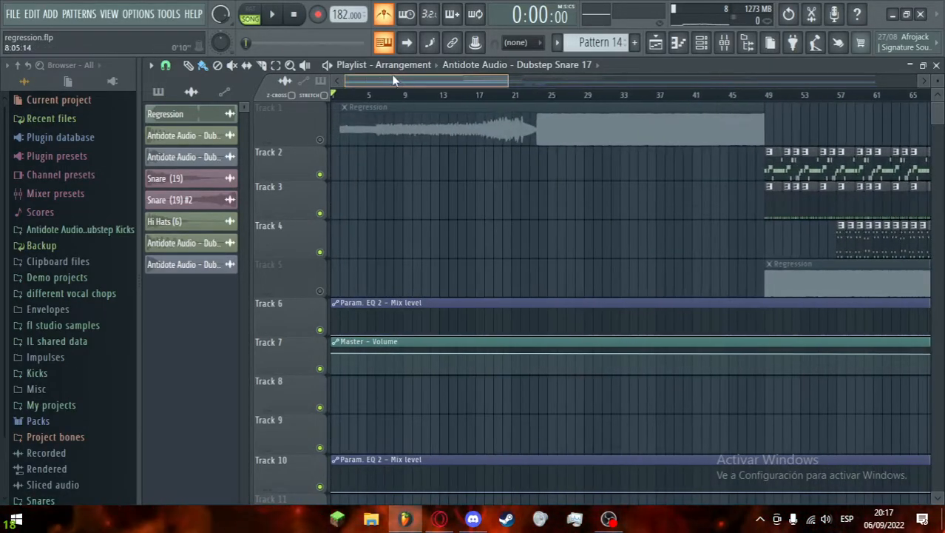
scroll(327, 141, "up", 2)
right_click(320, 140)
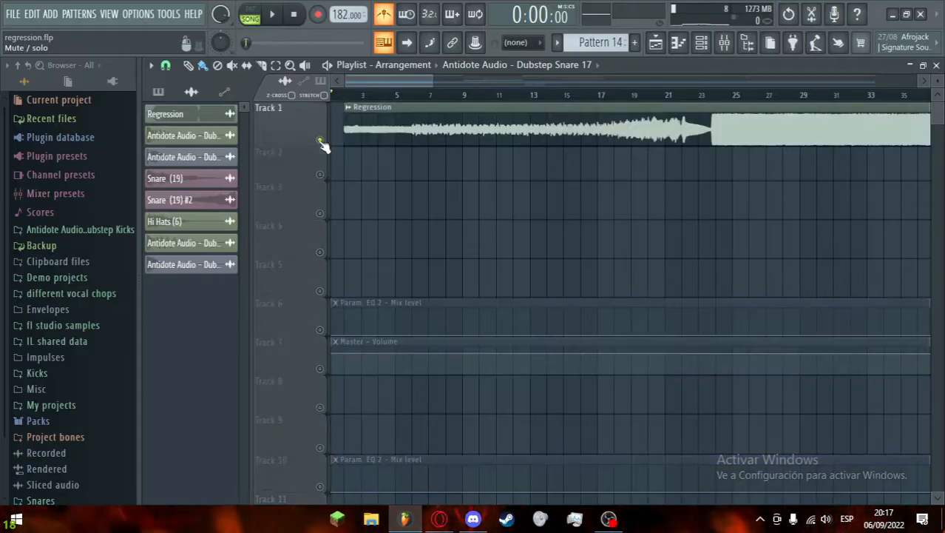
Step: Bypass the Master track's Soundgoodizer and Fruity parametric EQ 2 effects in the mixer and play the start of the soloed Regression clip
left_click(725, 43)
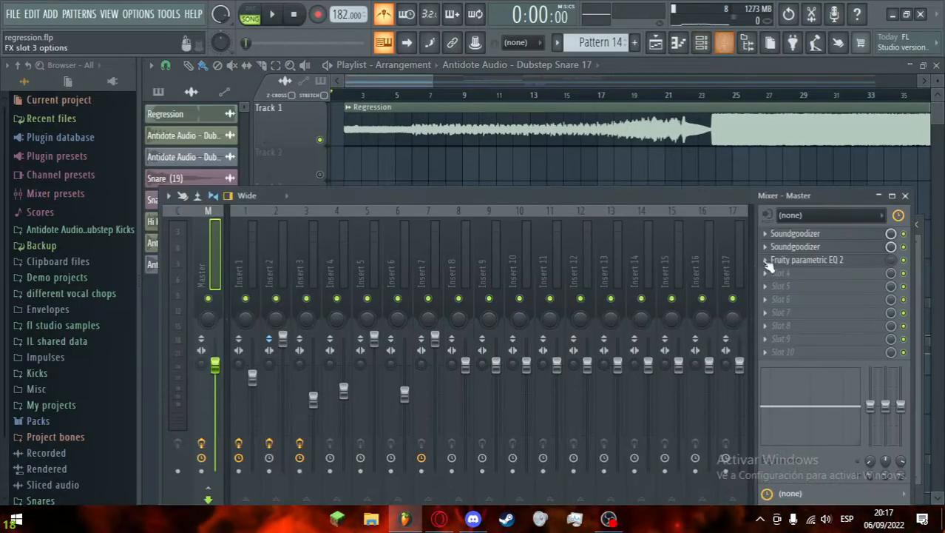
key("space")
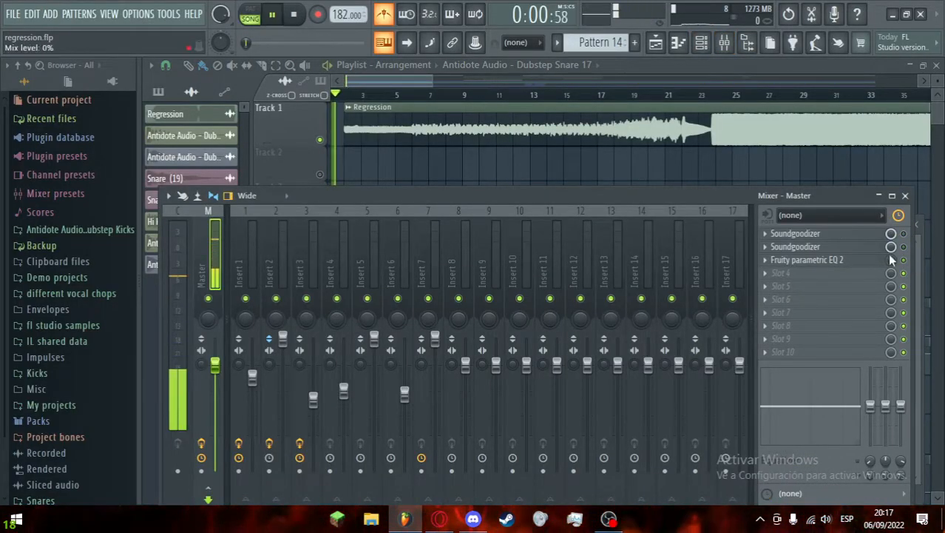
scroll(392, 152, "up", 1)
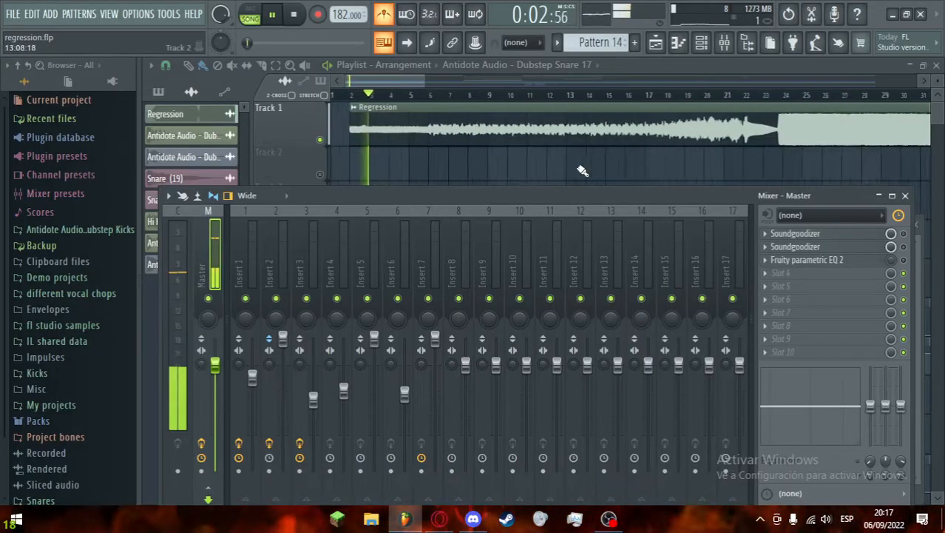
key("space")
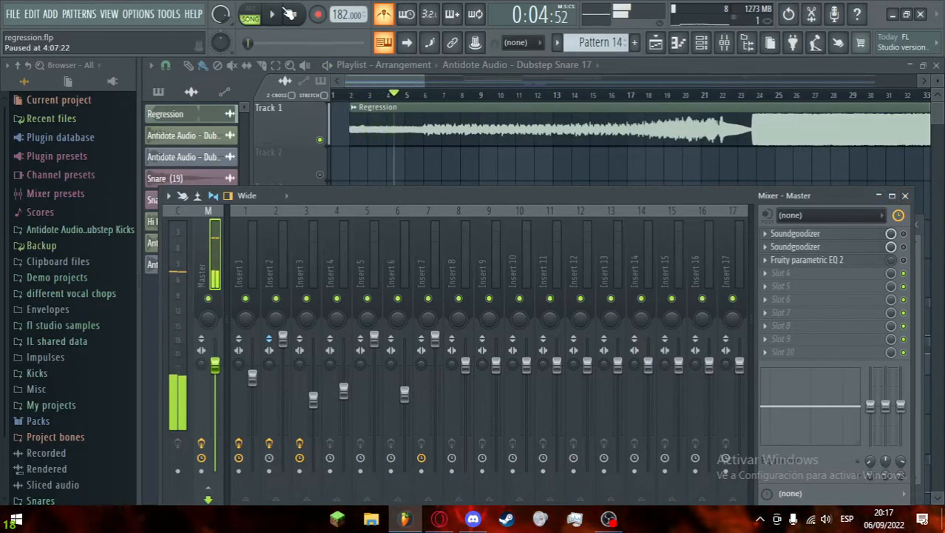
left_click(879, 198)
scroll(412, 181, "up", 4)
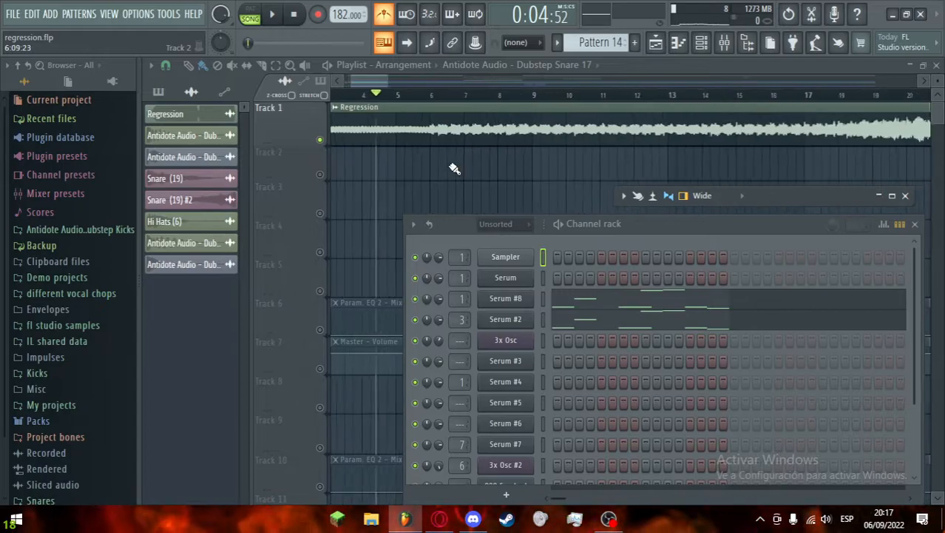
Step: Examine the Regression waveform on Track 1 from its first bars through the loud section starting around bar 24
mouse_move(382, 77)
left_mouse_down()
mouse_move(369, 74)
mouse_move(460, 83)
mouse_move(348, 87)
mouse_move(400, 90)
mouse_move(409, 80)
mouse_move(369, 81)
left_mouse_up()
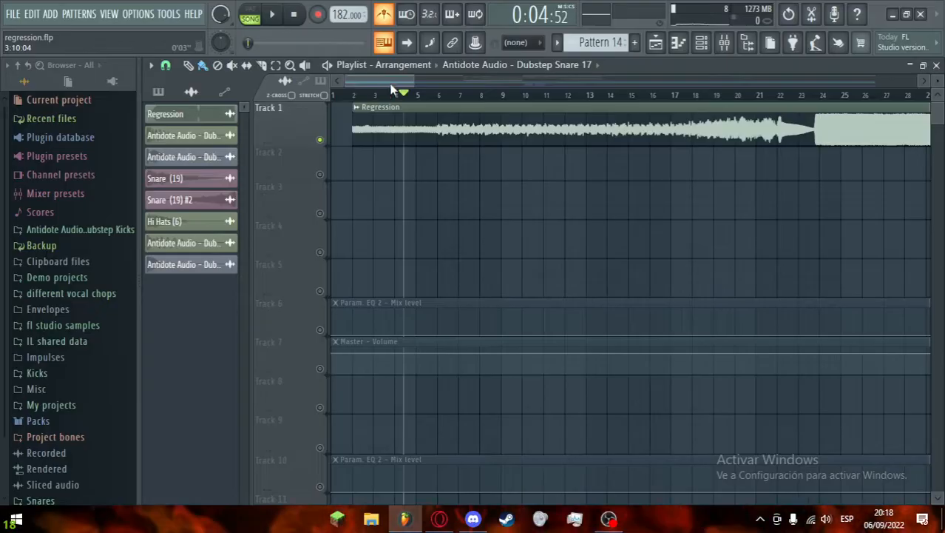
scroll(352, 163, "up", 6)
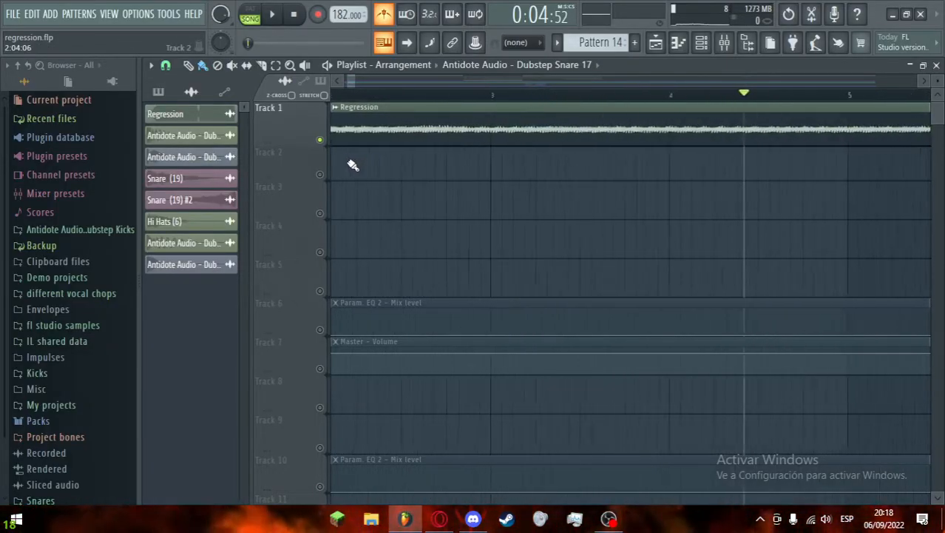
scroll(468, 184, "up", 2)
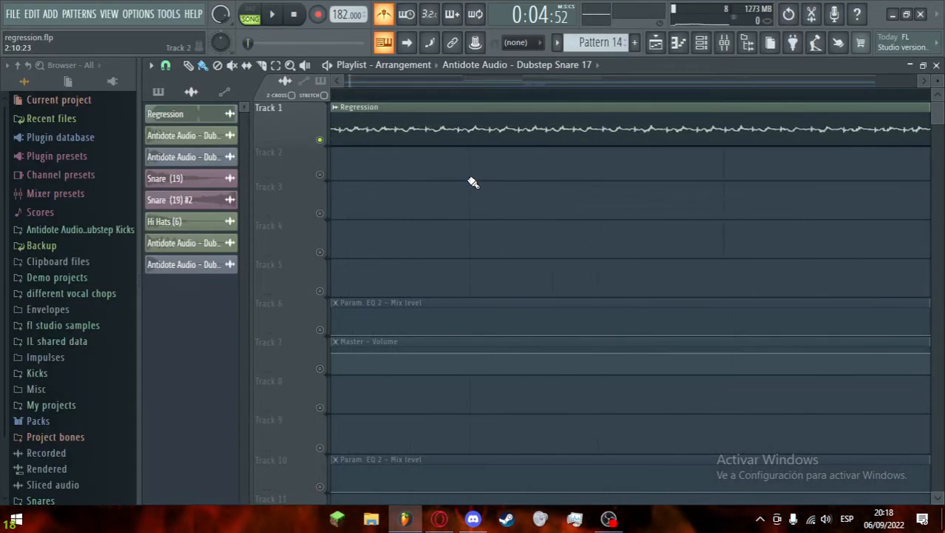
scroll(553, 194, "down", 8)
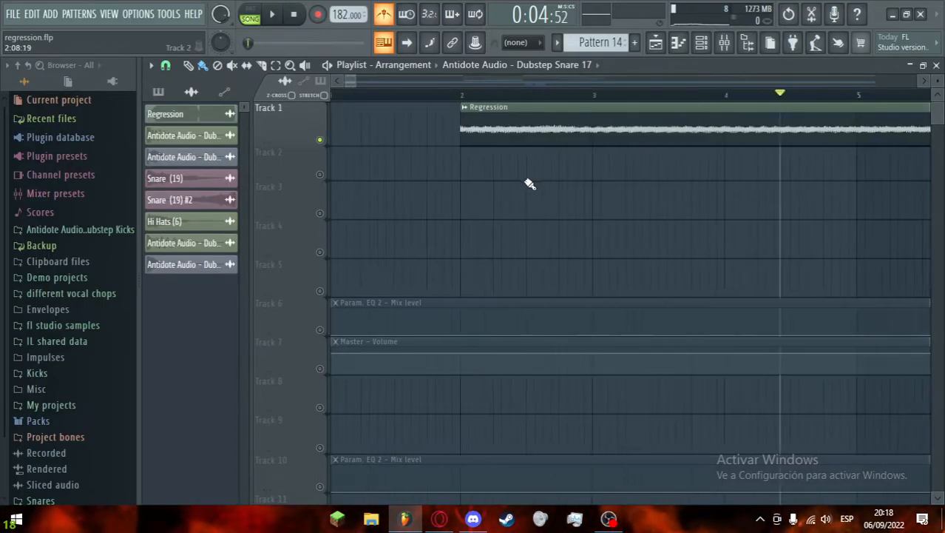
scroll(521, 195, "right", 8)
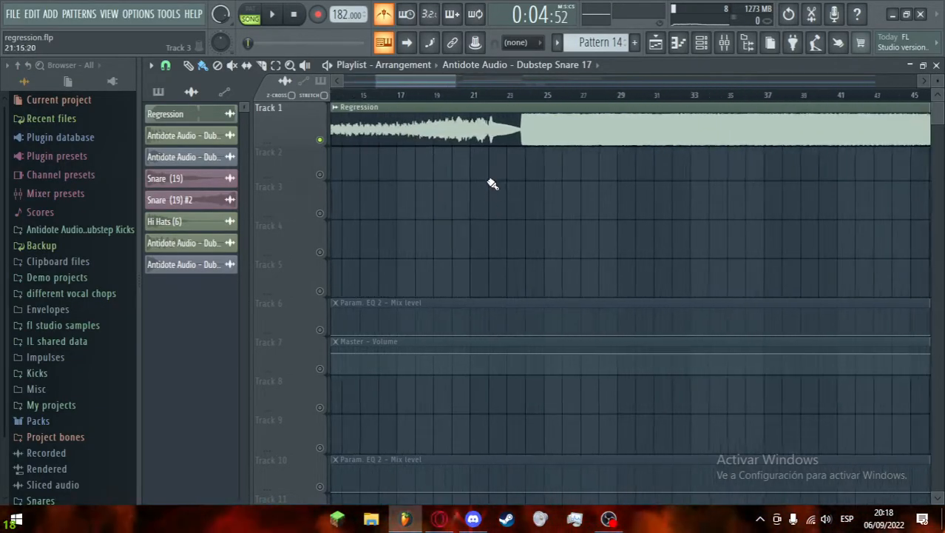
scroll(494, 182, "down", 5)
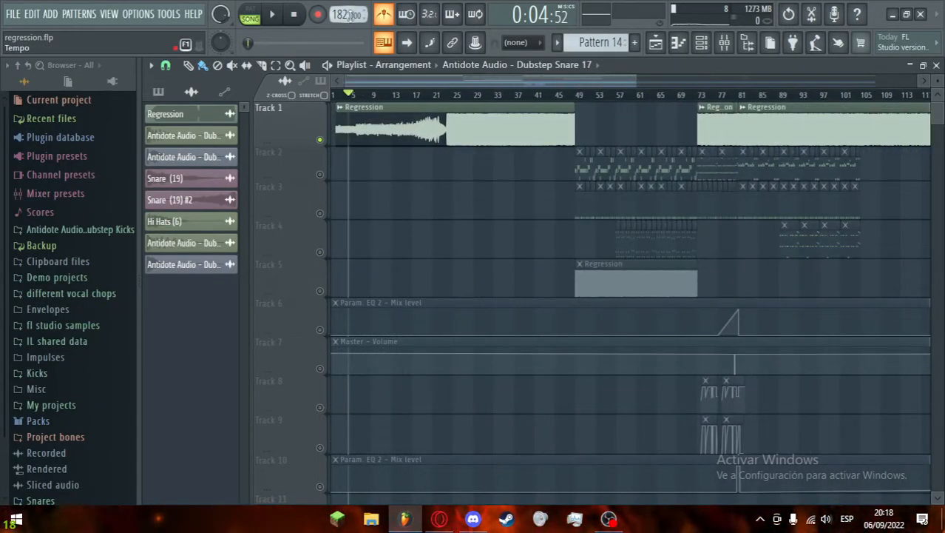
scroll(325, 148, "up", 6)
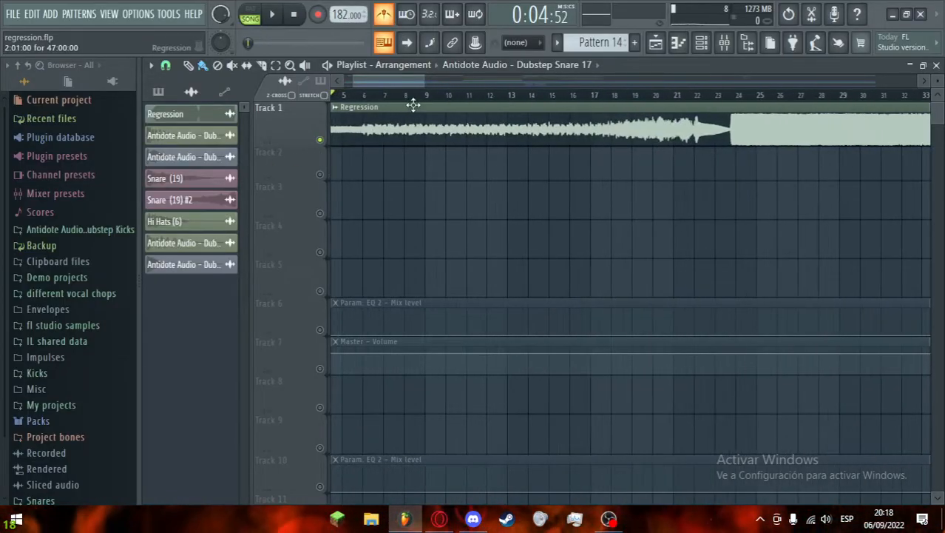
scroll(768, 151, "down", 3)
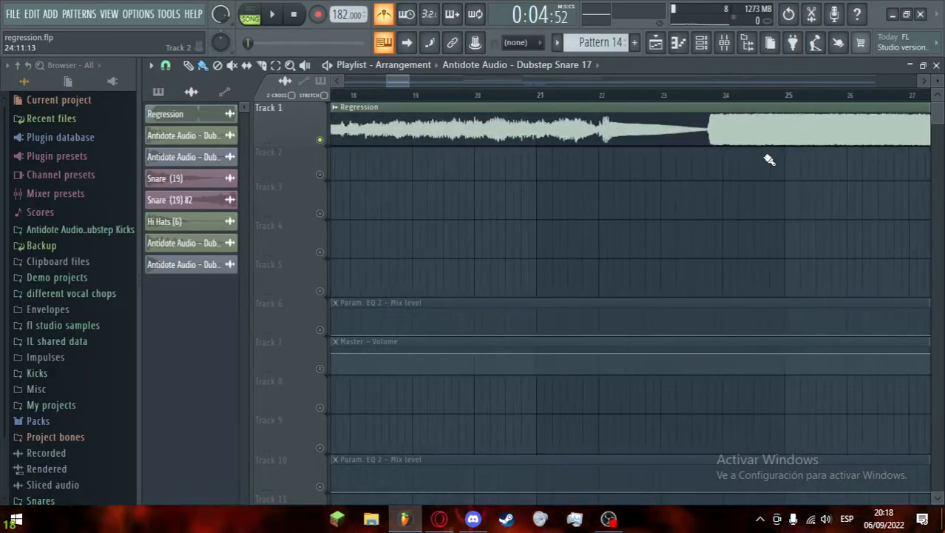
Step: Run tempo detection on the Regression clip using the 100 to 200 BPM range
scroll(769, 159, "down", 3)
left_click(344, 107)
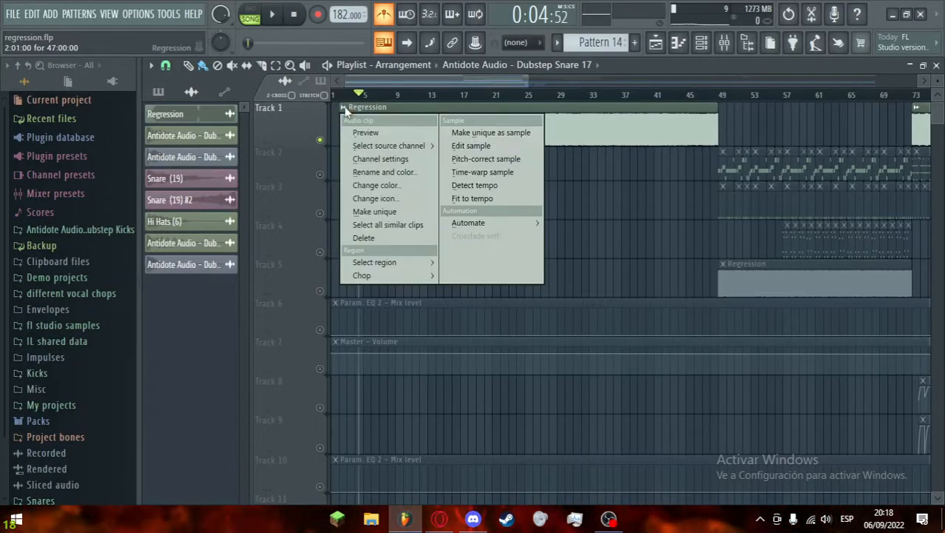
left_click(473, 185)
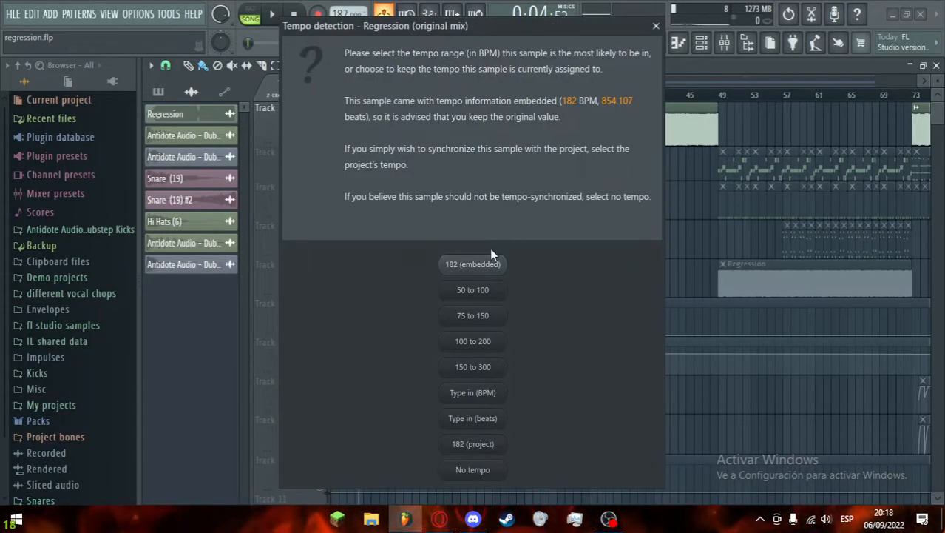
left_click(481, 342)
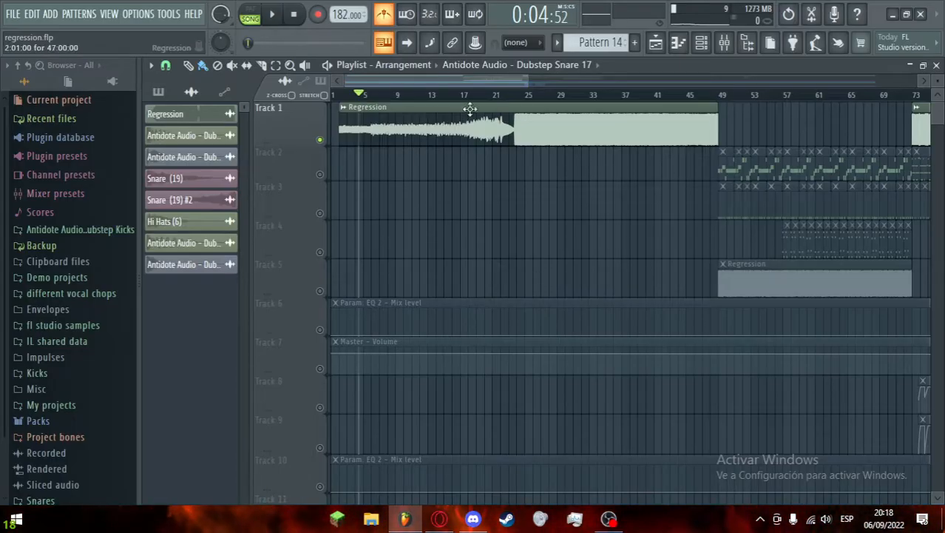
Step: Re-enable the bypassed effects on the Master mixer track and return to the playlist
scroll(351, 212, "up", 3)
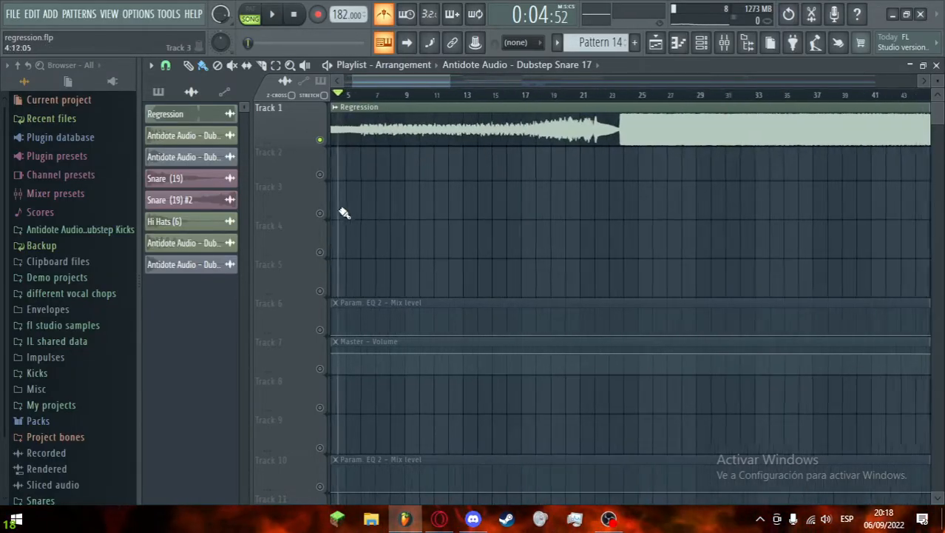
scroll(363, 86, "up", 2)
left_click_drag(386, 83, 495, 95)
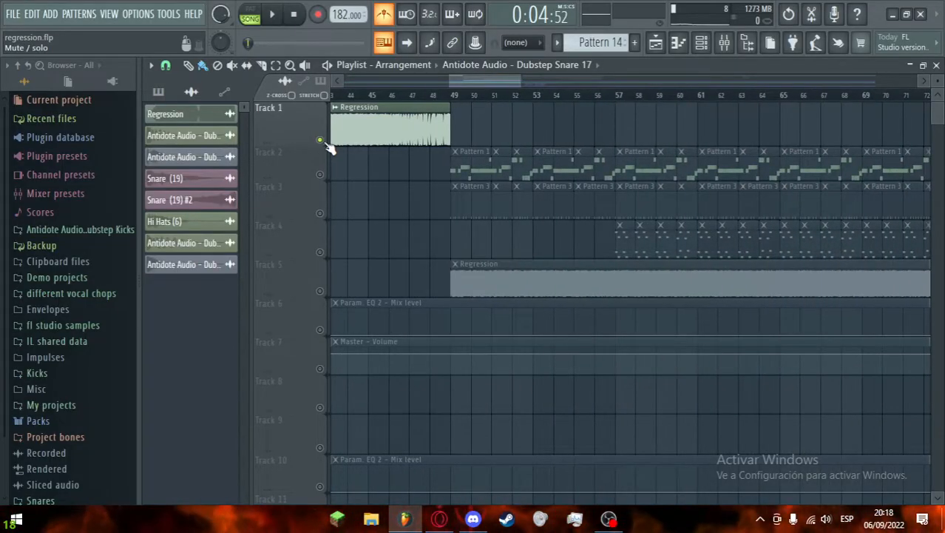
scroll(352, 170, "down", 3)
left_click(724, 42)
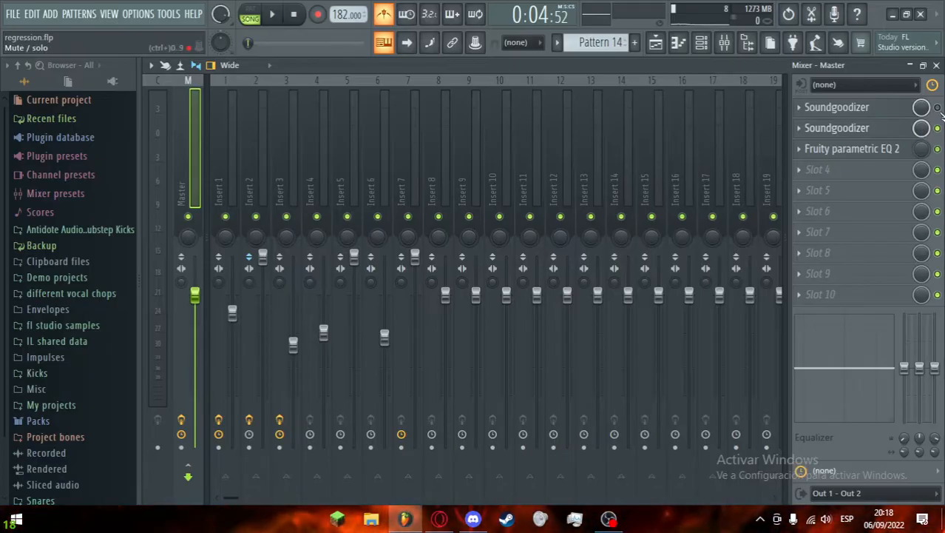
left_click(656, 43)
Step: Turn off the solo on Track 1 and mute the Regression audio on Tracks 1 and 5
right_click(313, 139)
left_click(299, 136)
right_click(320, 139)
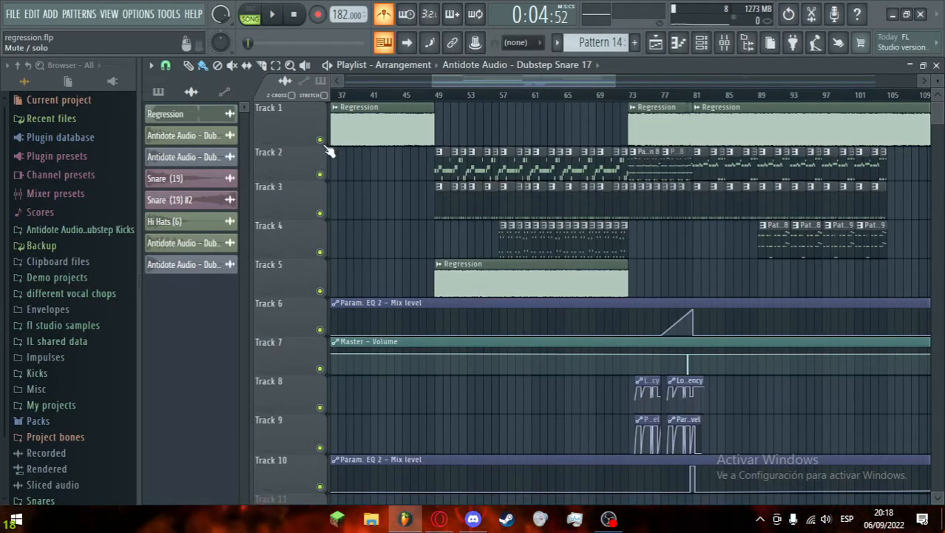
left_click(320, 139)
left_click(319, 290)
scroll(418, 211, "up", 4)
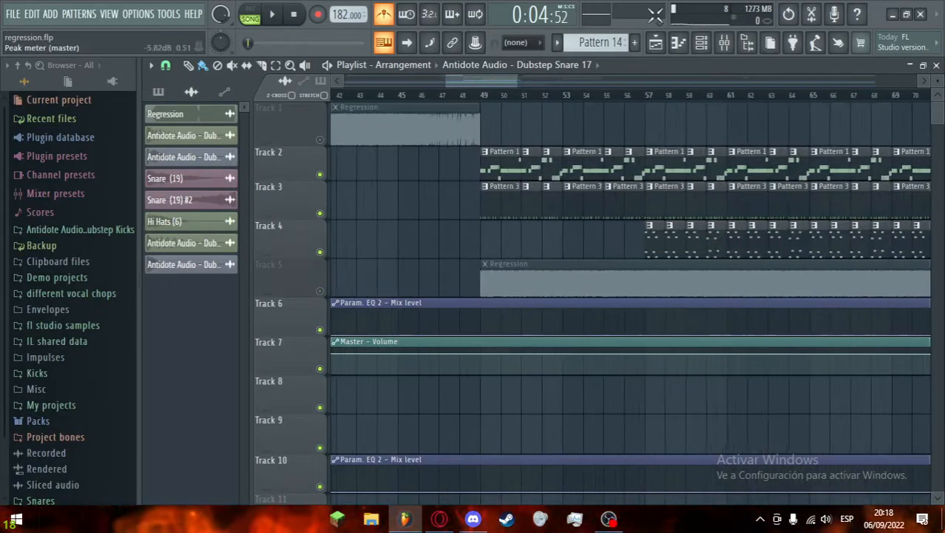
Step: View the instrument channels in the channel rack
left_click(702, 43)
left_click_drag(607, 226, 554, 123)
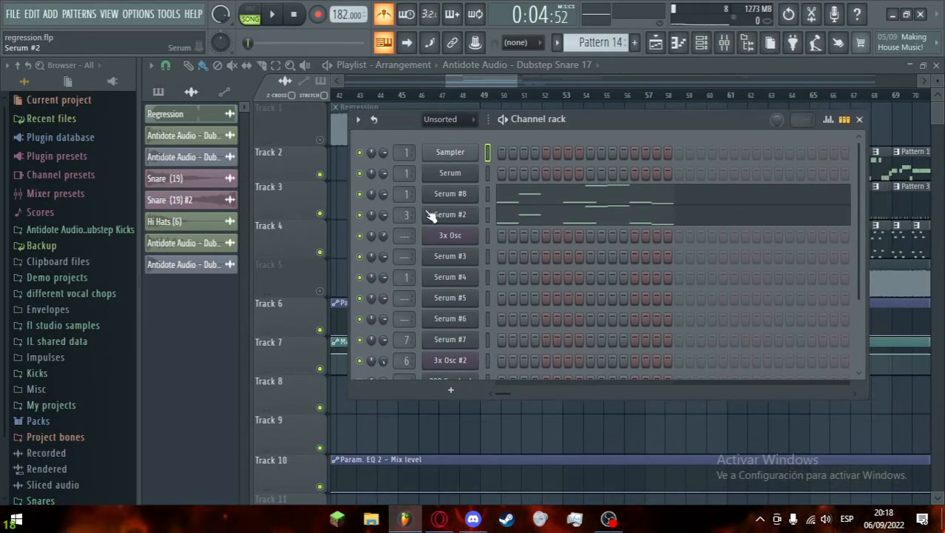
left_click_drag(626, 122, 578, 193)
Step: Play the arranged patterns from just before bar 49 with the Regression audio tracks muted
left_click(473, 96)
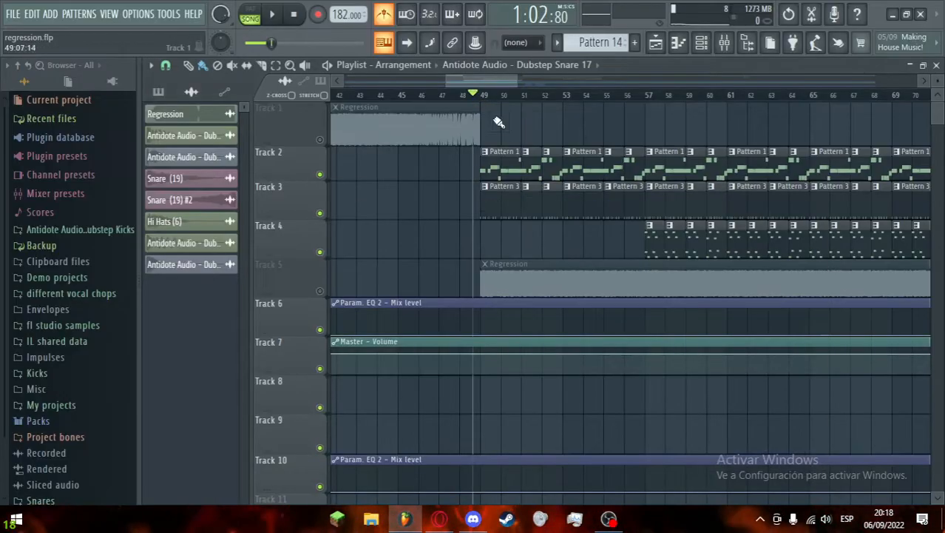
scroll(510, 285, "up", 2)
scroll(504, 303, "up", 2)
key("space")
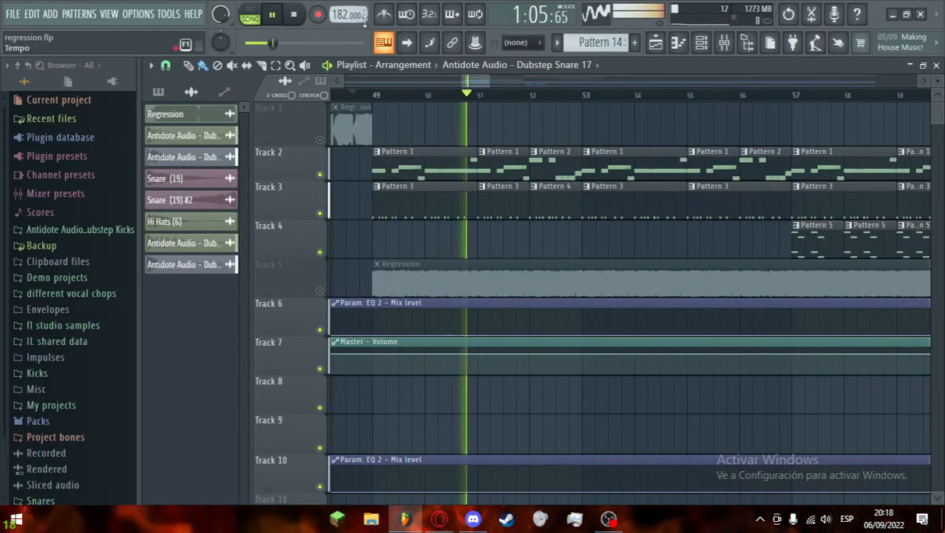
scroll(470, 153, "down", 1)
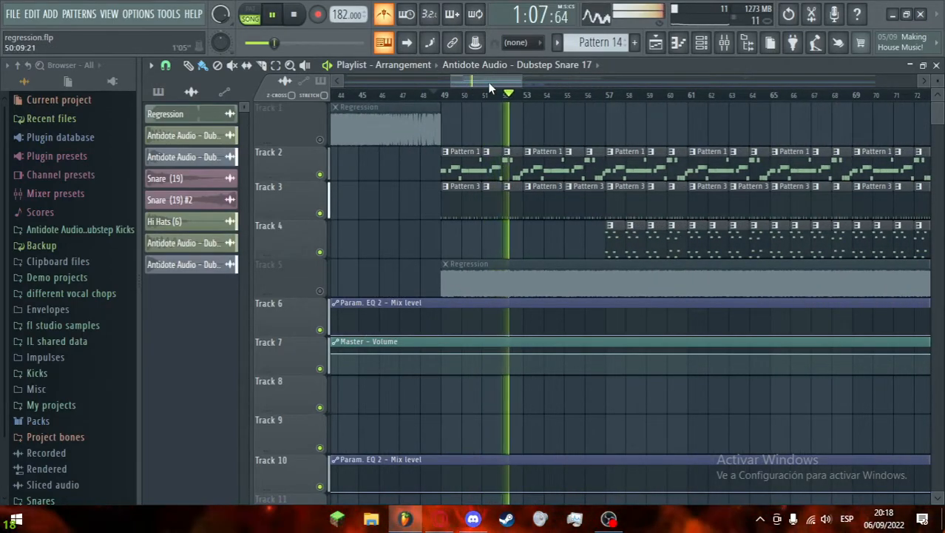
key("space")
Step: Solo Track 2 and select Pattern 1 as the current clip source
scroll(496, 84, "down", 2)
right_click(320, 175)
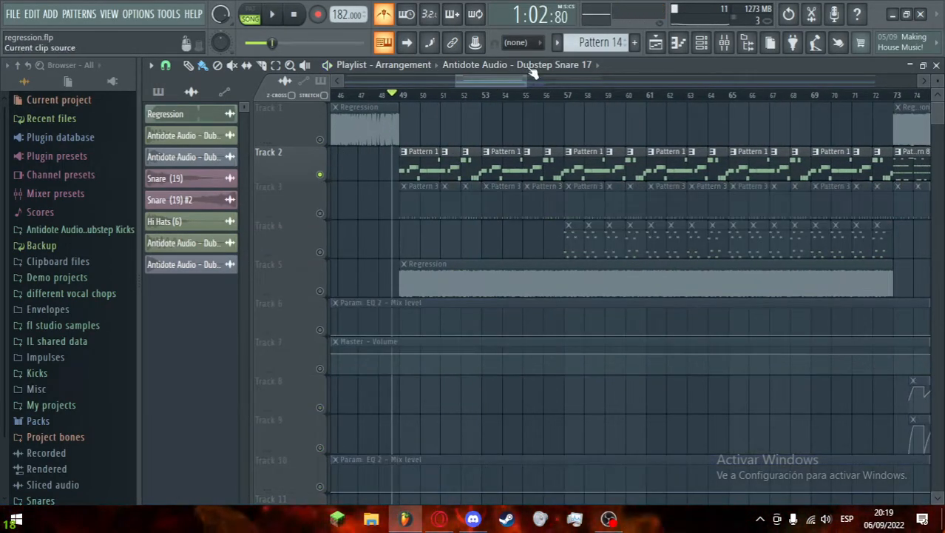
left_click(165, 93)
left_click(183, 120)
Step: Solo Track 5 and play its Regression clip from just before bar 49 with the metronome off
right_click(316, 299)
left_click(311, 290)
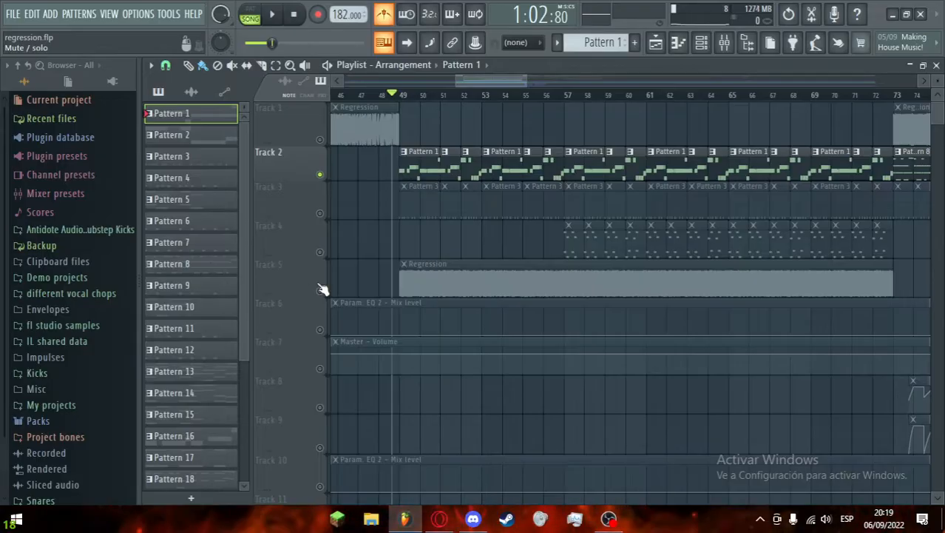
right_click(320, 290)
key("space")
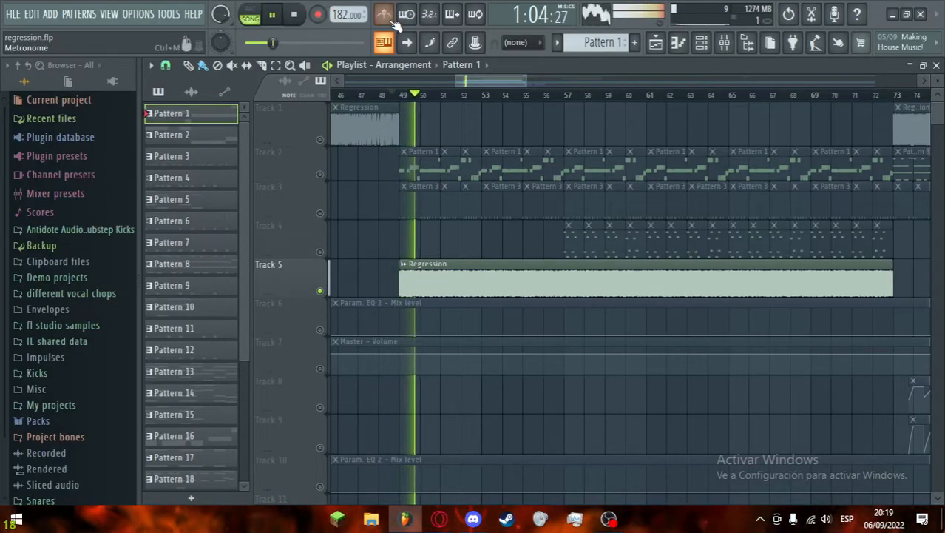
scroll(399, 245, "up", 4)
key("space")
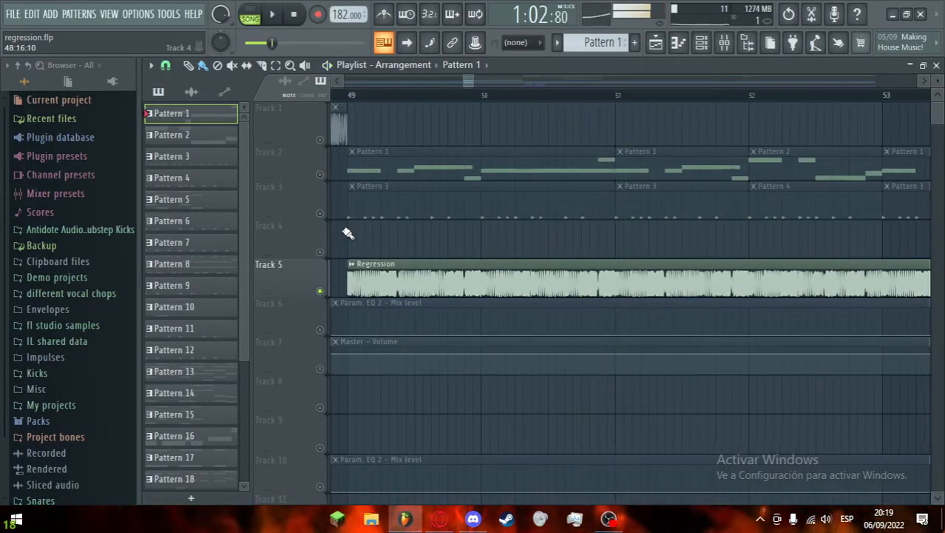
Step: Place the playhead at the start of bar 49
scroll(372, 131, "up", 2)
left_click(355, 95)
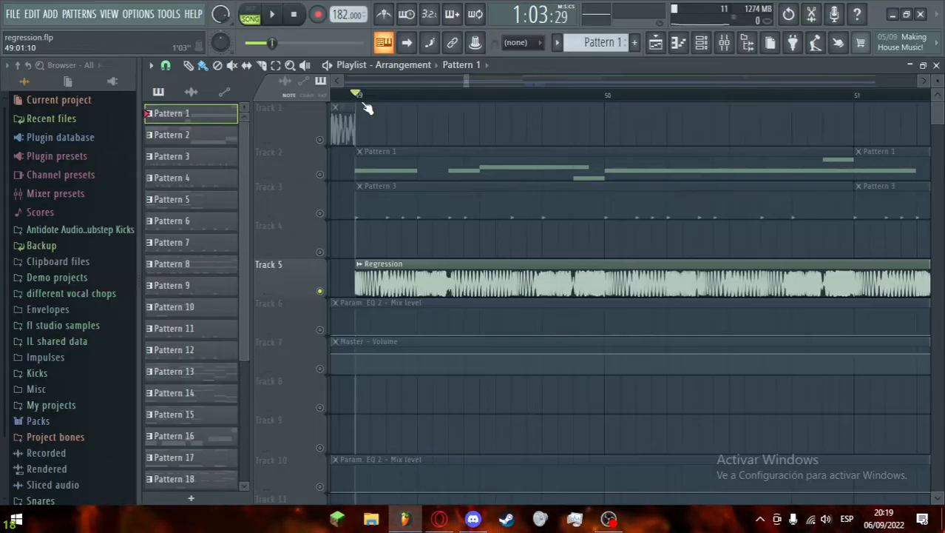
Step: Select the first beat of bar 49 (49:01 to 49:05) on the playlist timeline as the loop region
left_click(279, 68)
scroll(367, 146, "up", 2)
left_click_drag(338, 97, 433, 104)
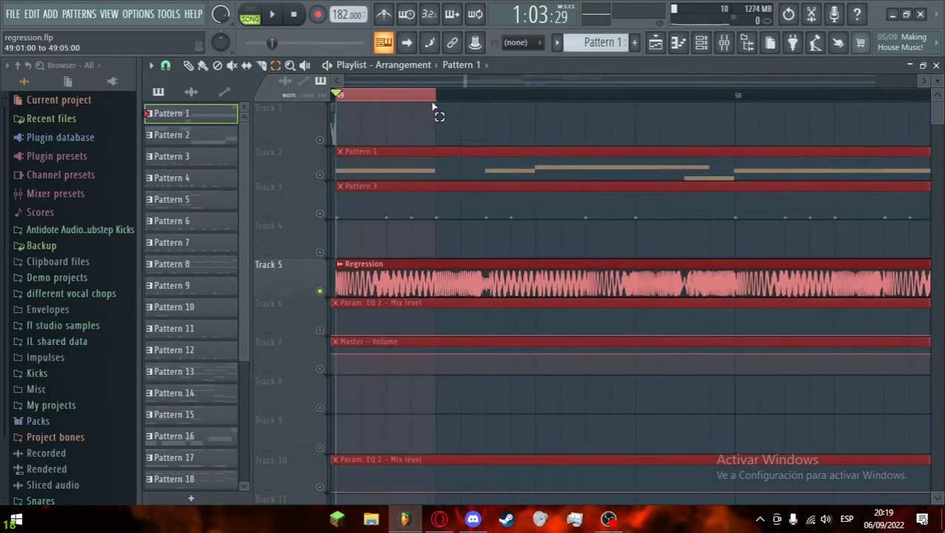
Step: Play the looped first beat of bar 49 with only the Regression clip on Track 5 audible
scroll(477, 85, "up", 1)
left_click(189, 67)
key("space")
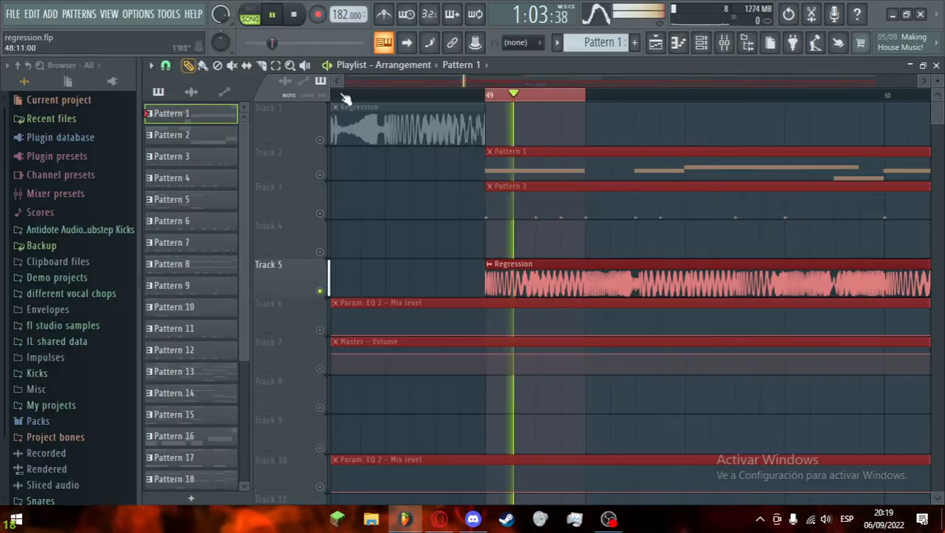
key("space")
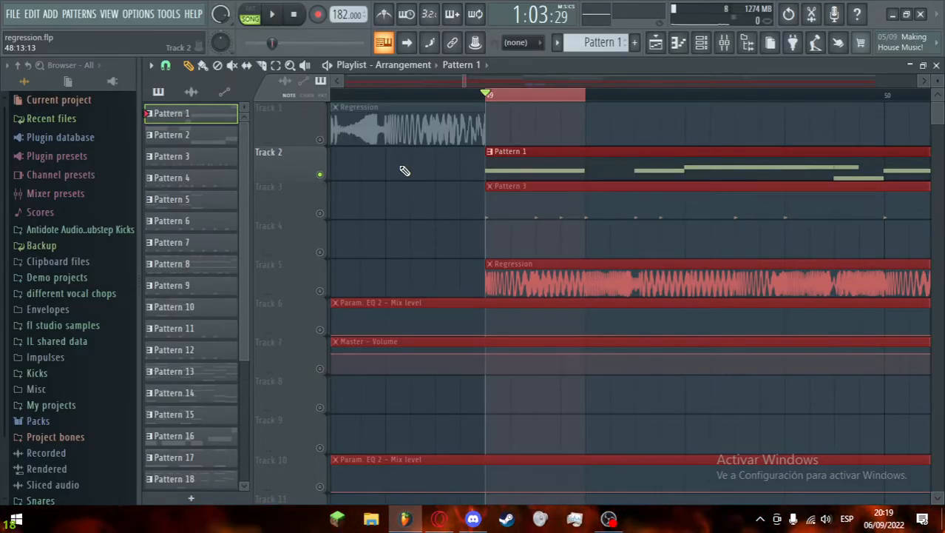
Step: Show Pattern 1's notes in the piano roll and open the Serum channel's instrument with its interface scaled to 75%
left_click(681, 46)
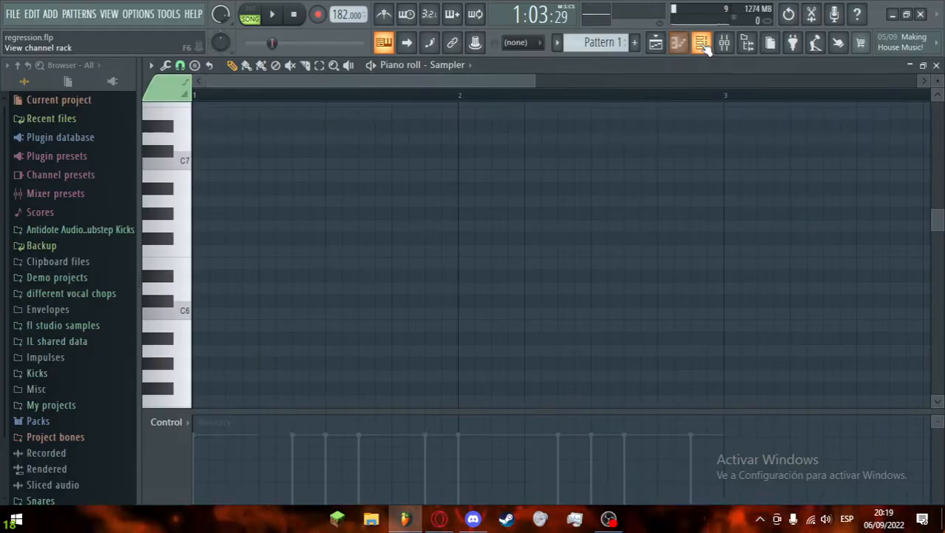
scroll(549, 239, "down", 6)
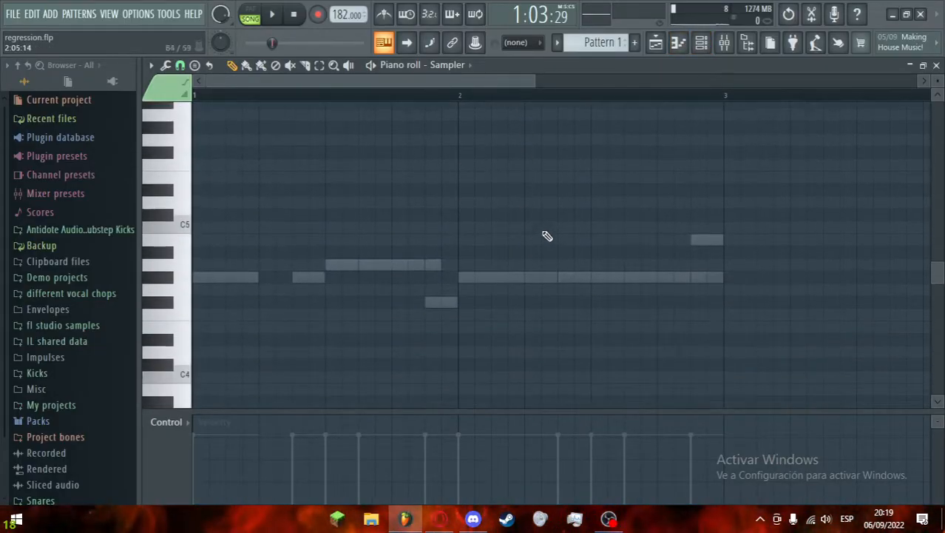
left_click(702, 43)
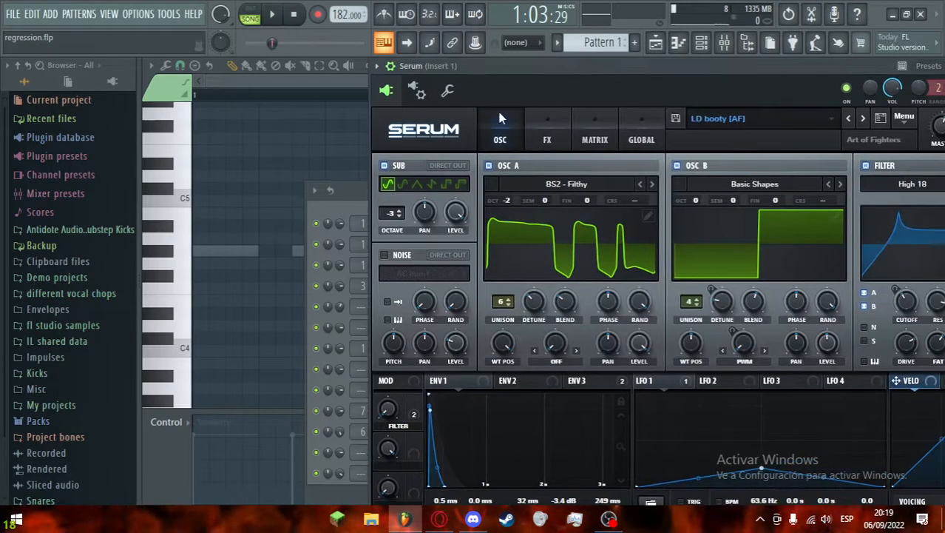
left_click(425, 130)
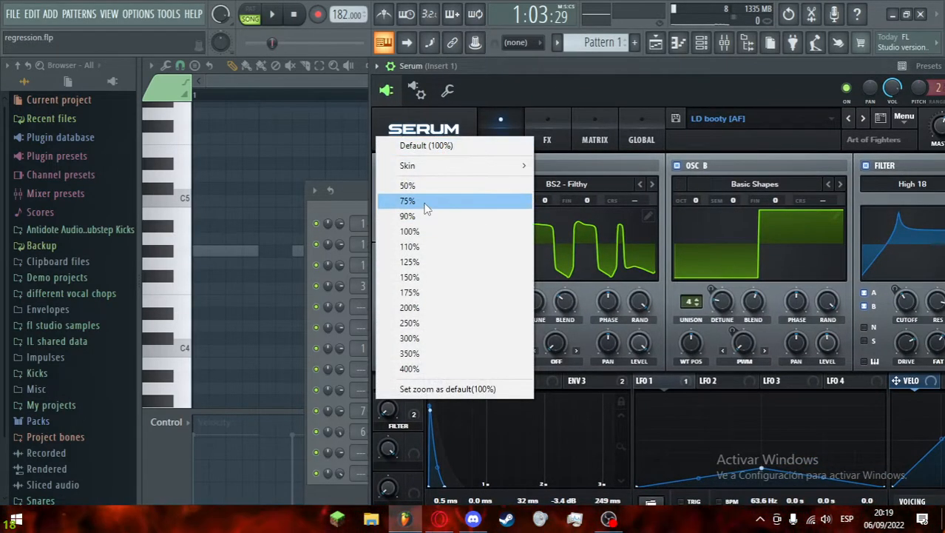
left_click(426, 203)
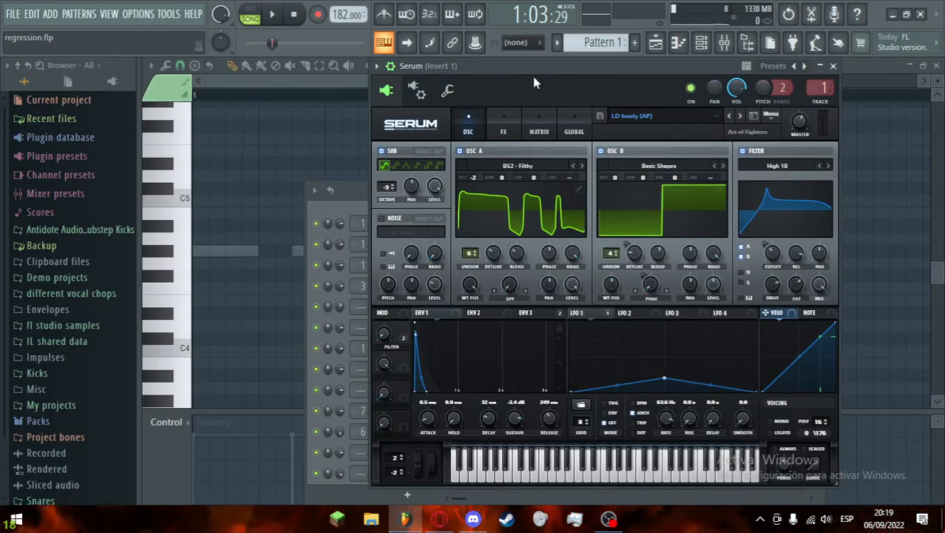
left_click_drag(532, 77, 457, 71)
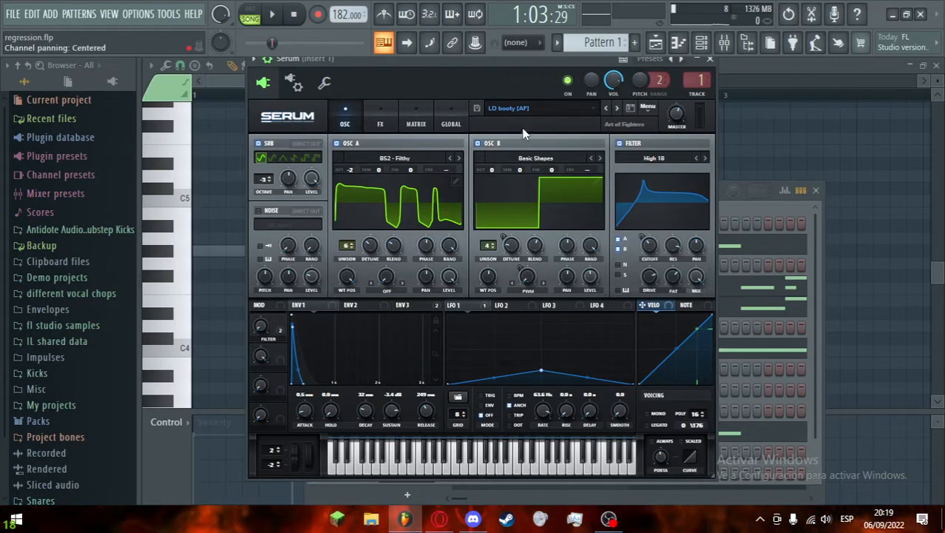
Step: Solo the Serum channel in the channel rack and play the looped beat to hear its LD booty patch
left_click(274, 16)
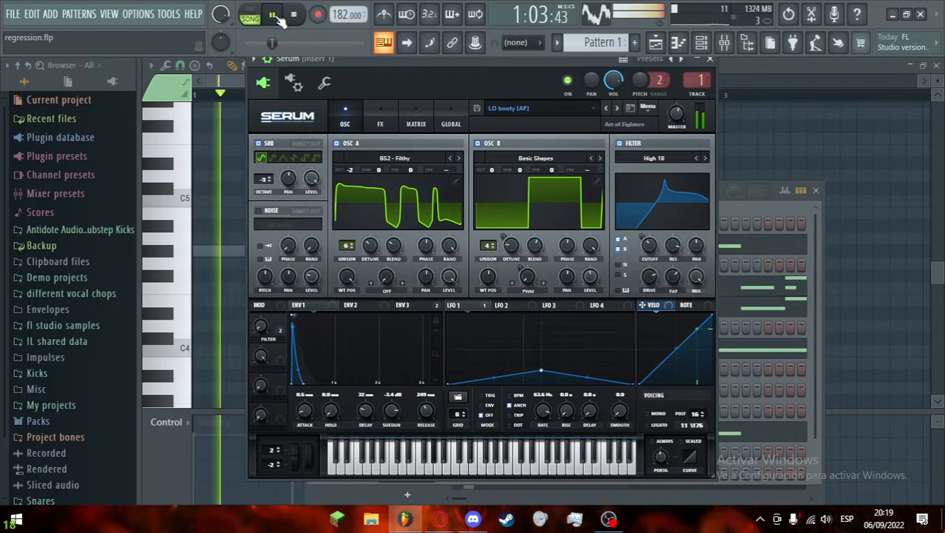
left_click(293, 16)
left_click_drag(417, 62, 446, 86)
right_click(320, 248)
left_click(355, 255)
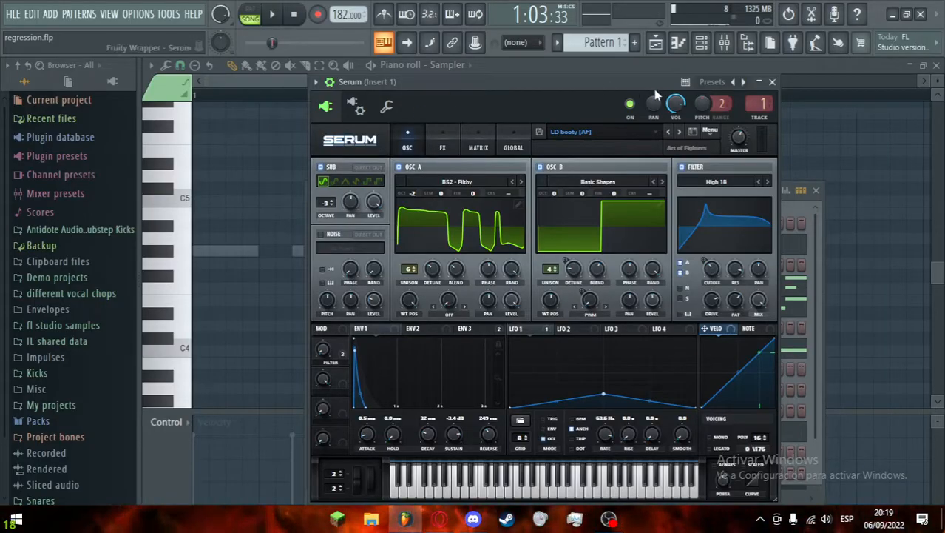
left_click(279, 28)
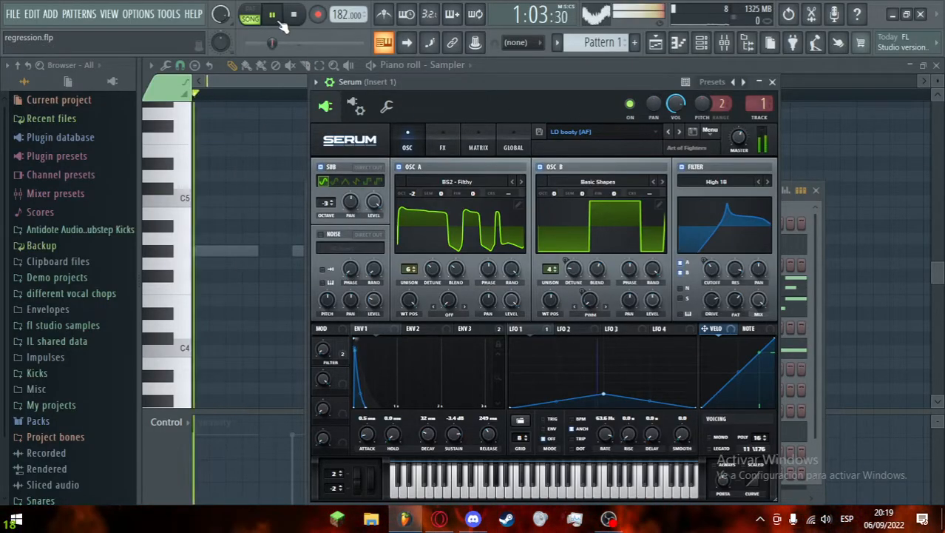
left_click(284, 25)
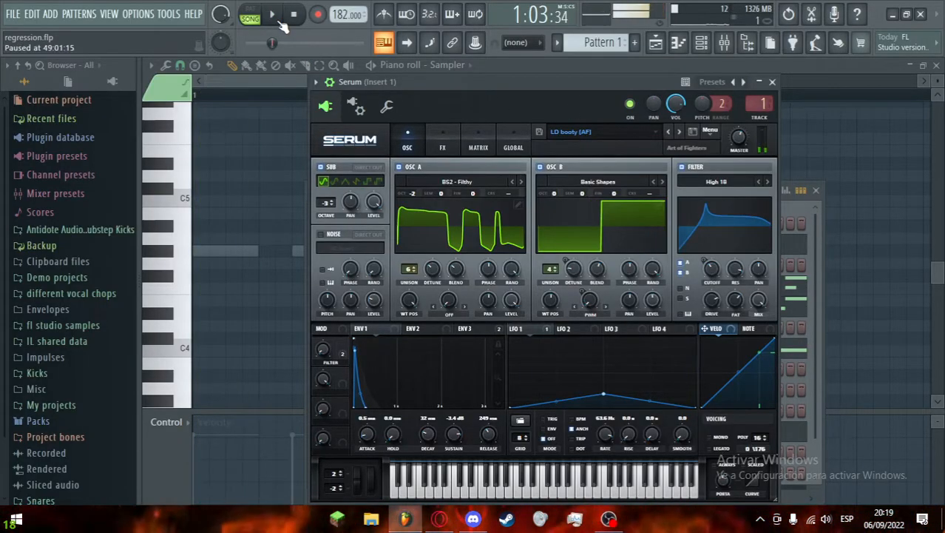
Step: Return to the playlist, play the loop from Track 2, and switch to Track 5 instead of Track 2
left_click(656, 43)
key("space")
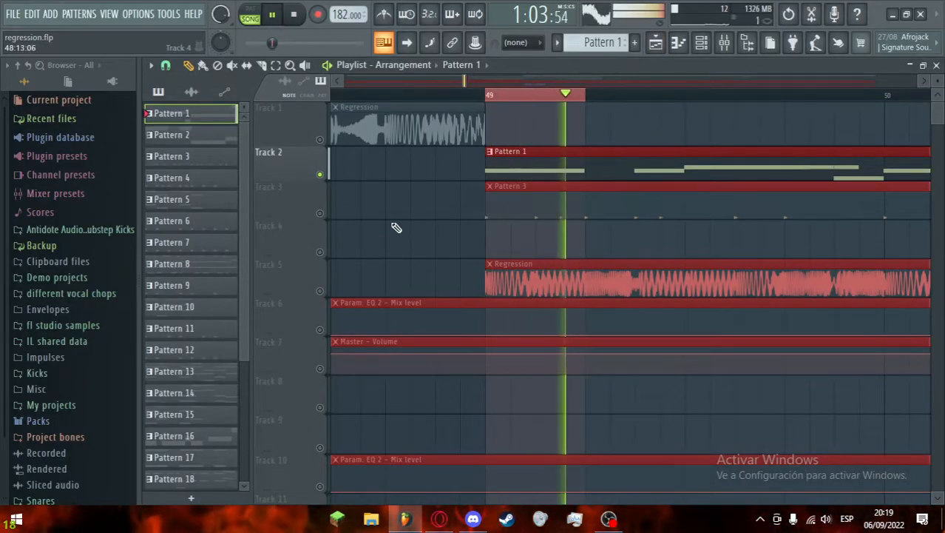
left_click(320, 291)
left_click(320, 175)
key("space")
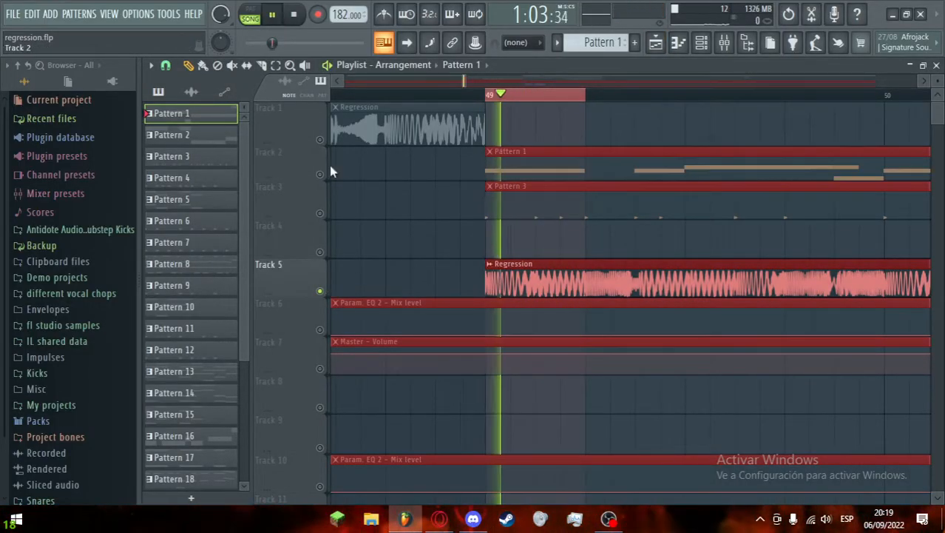
Step: Show the Audio group in the channel rack over the playlist and solo the Regression channel
left_click(724, 42)
left_click(712, 43)
left_click(655, 42)
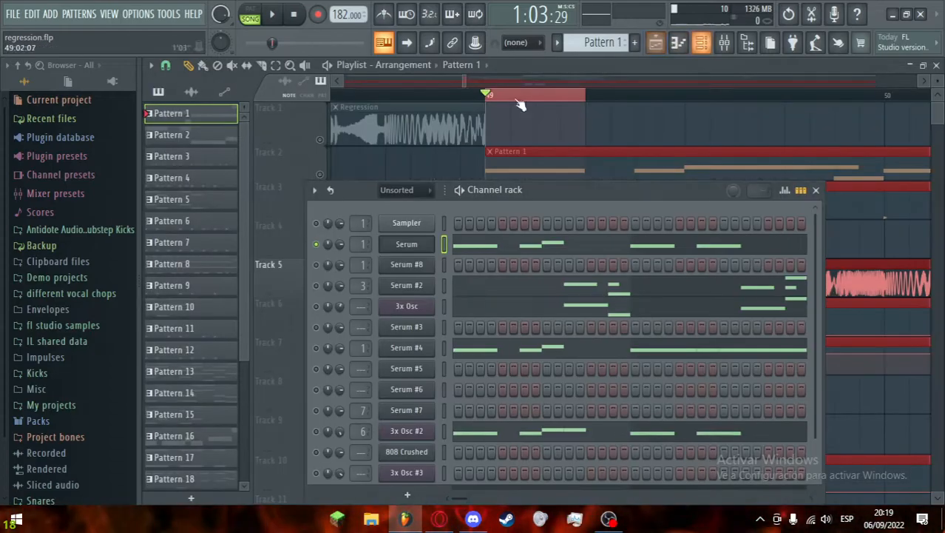
left_click(392, 223)
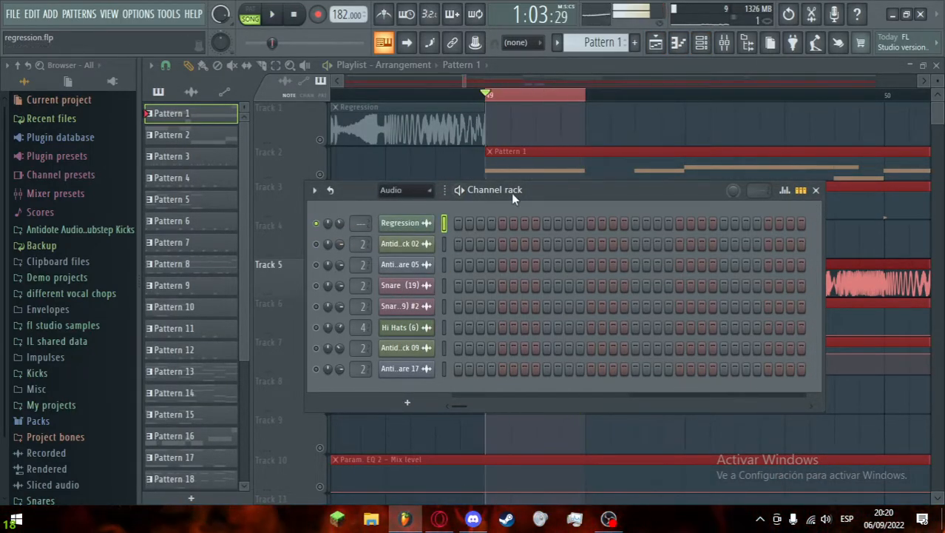
left_click_drag(504, 191, 507, 236)
Step: Compare the looped beat by playing Track 2's Pattern 1 and Track 5's Regression clip in turn
left_click(326, 181)
key("space")
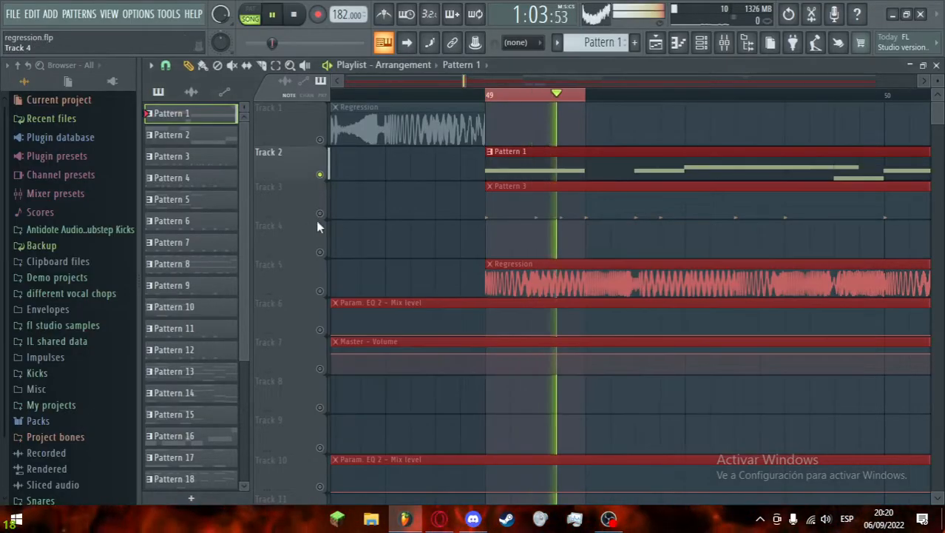
key("space")
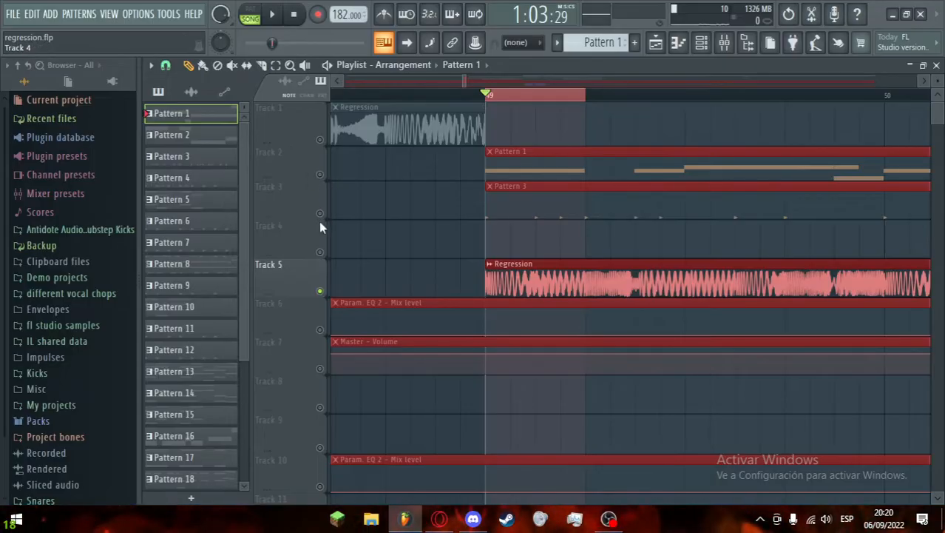
key("space")
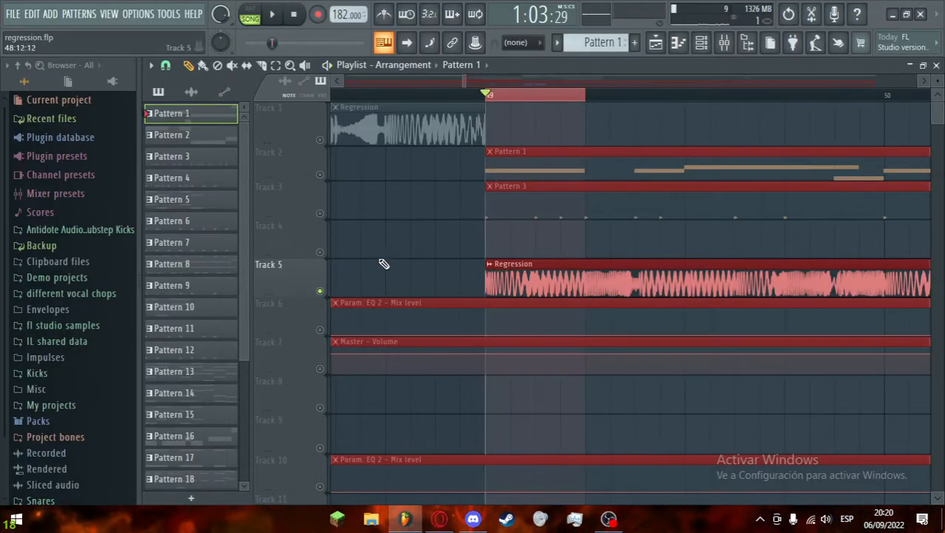
Step: Turn off solo for the Regression channel in the channel rack's Audio group
left_click(703, 45)
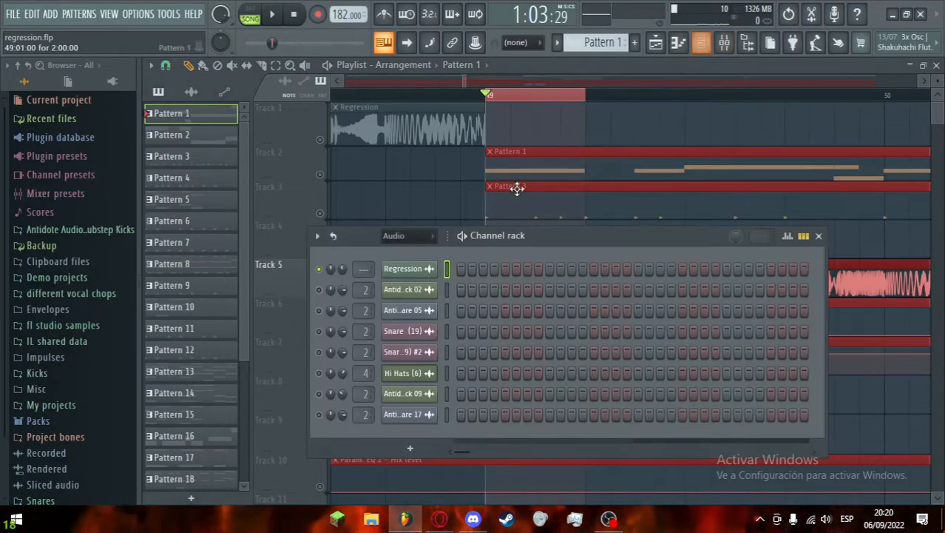
right_click(318, 269)
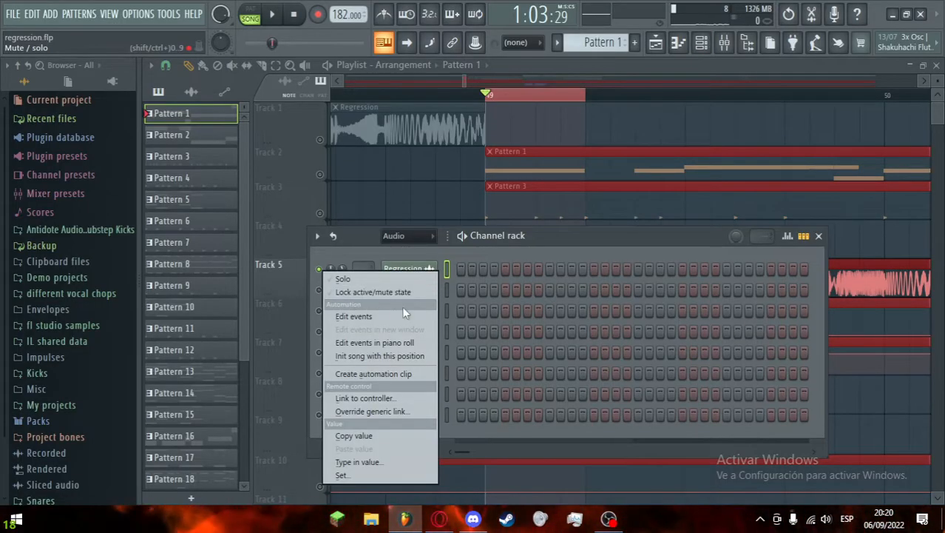
left_click(372, 292)
right_click(300, 270)
mouse_move(386, 264)
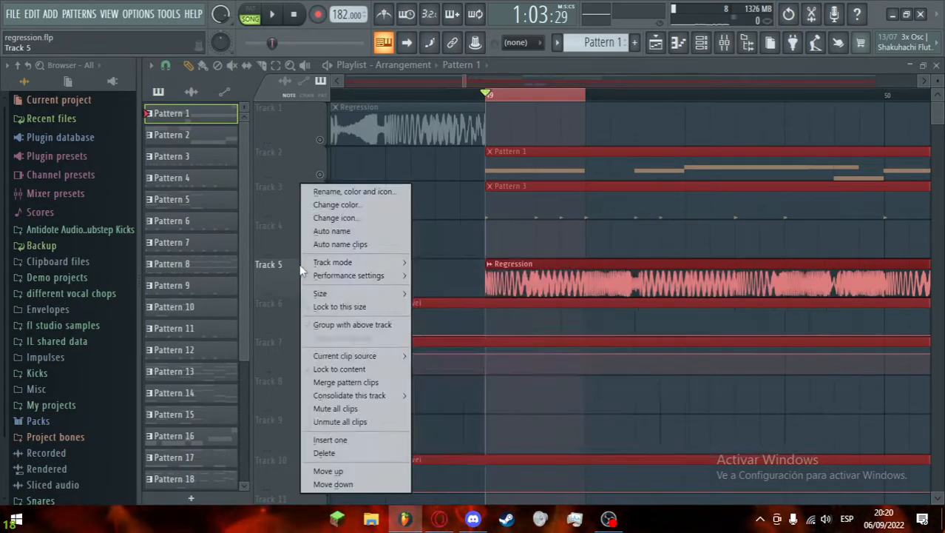
left_click(701, 43)
left_click(701, 42)
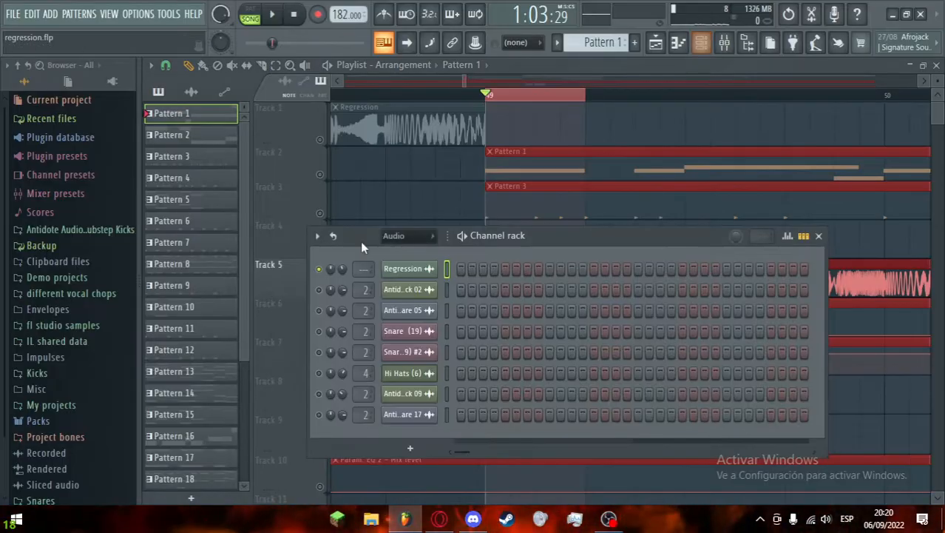
right_click(319, 270)
left_click(337, 281)
Step: Enable Tracks 2 and 3, mute Track 5, and play the looped beat with Patterns 1 and 3 together
left_click(320, 175)
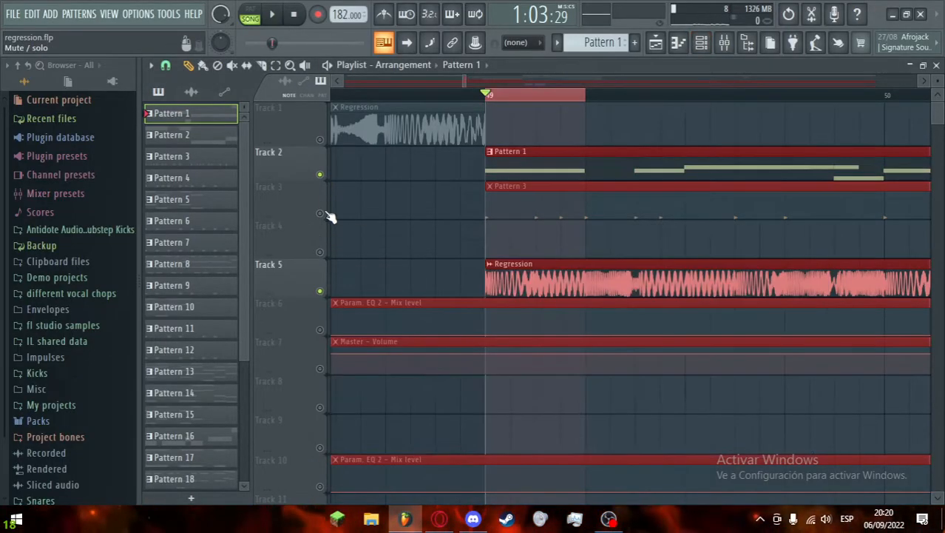
left_click(320, 213)
left_click(319, 290)
scroll(582, 215, "up", 4)
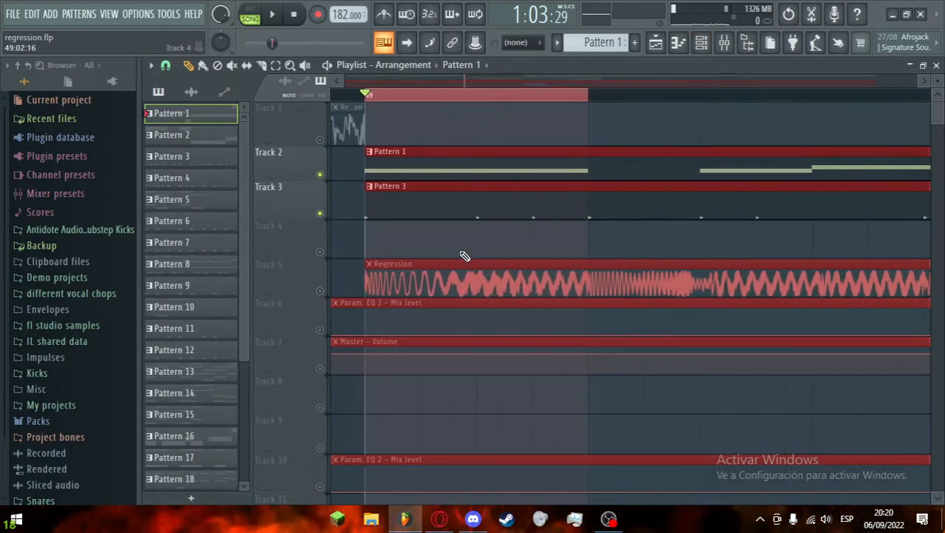
scroll(511, 258, "down", 6)
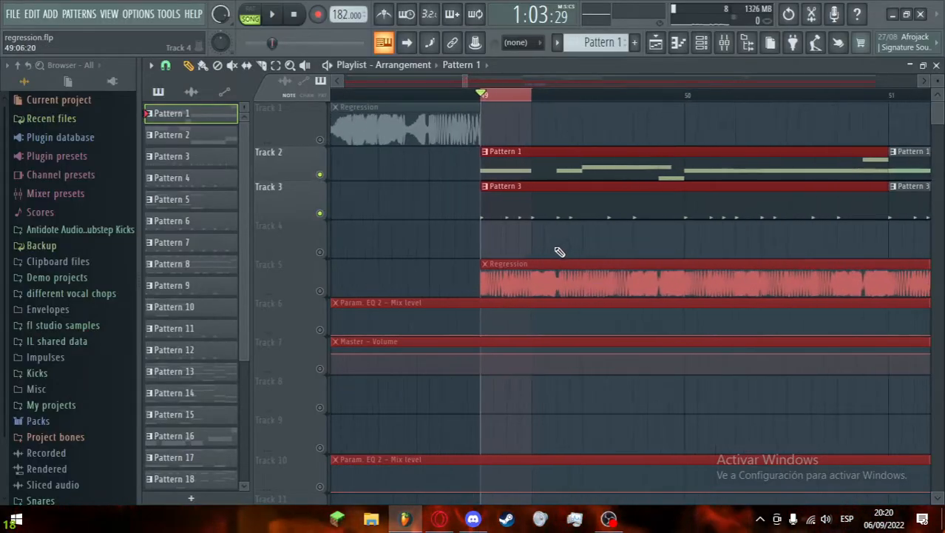
scroll(527, 201, "up", 2)
scroll(479, 77, "up", 1)
scroll(482, 78, "down", 1)
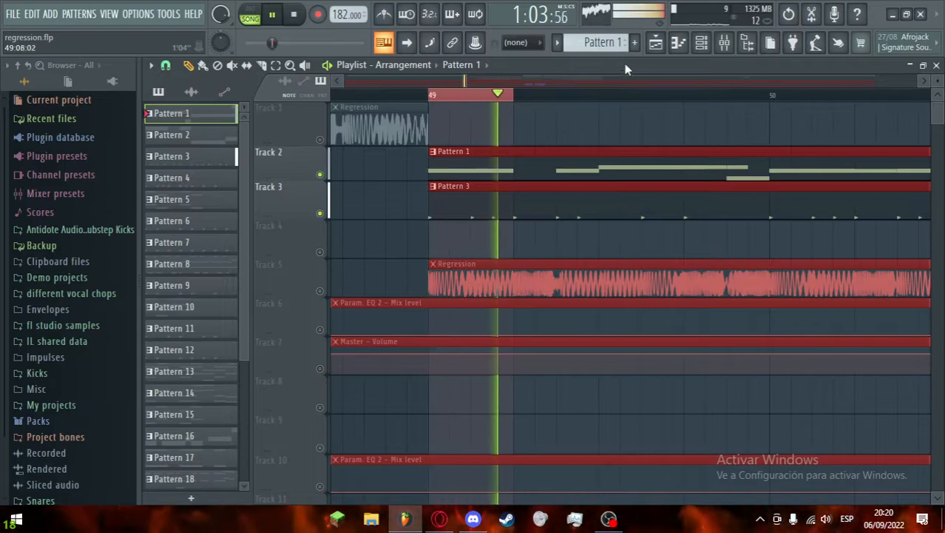
Step: Mute Track 3 in the playlist and play the looped beat with only Pattern 1 on Track 2
left_click(684, 43)
left_click(668, 42)
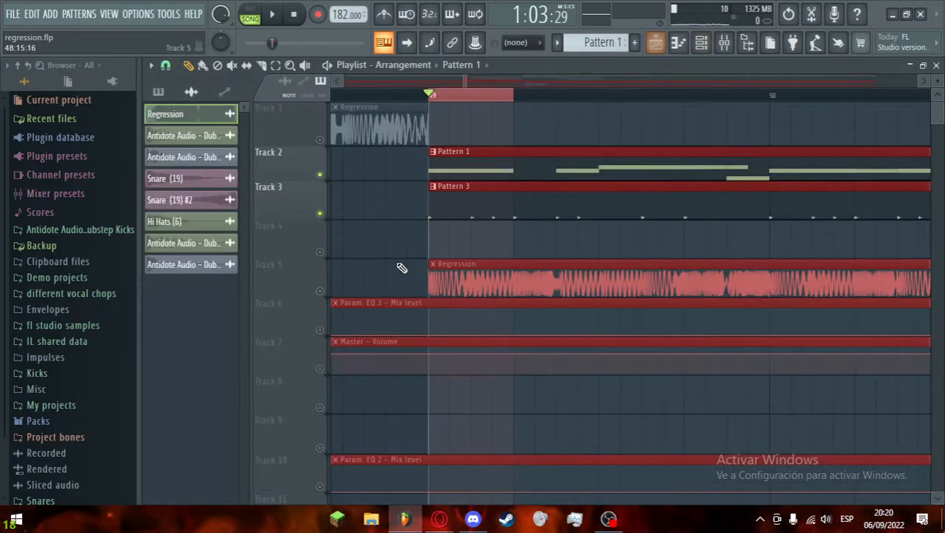
key("space")
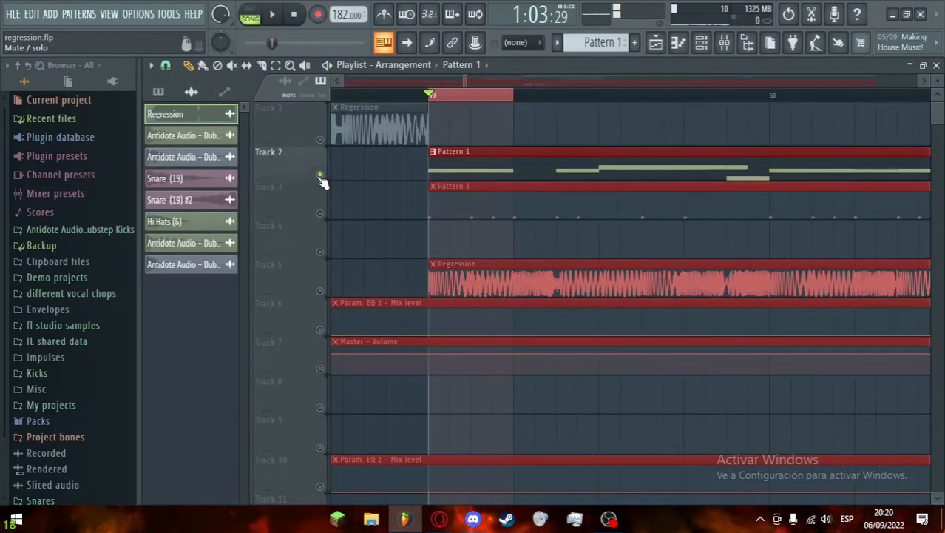
key("space")
Step: Inspect the Pattern 1 piano roll notes of Serum #2, 3x Osc and Serum #4 in turn
left_click(679, 43)
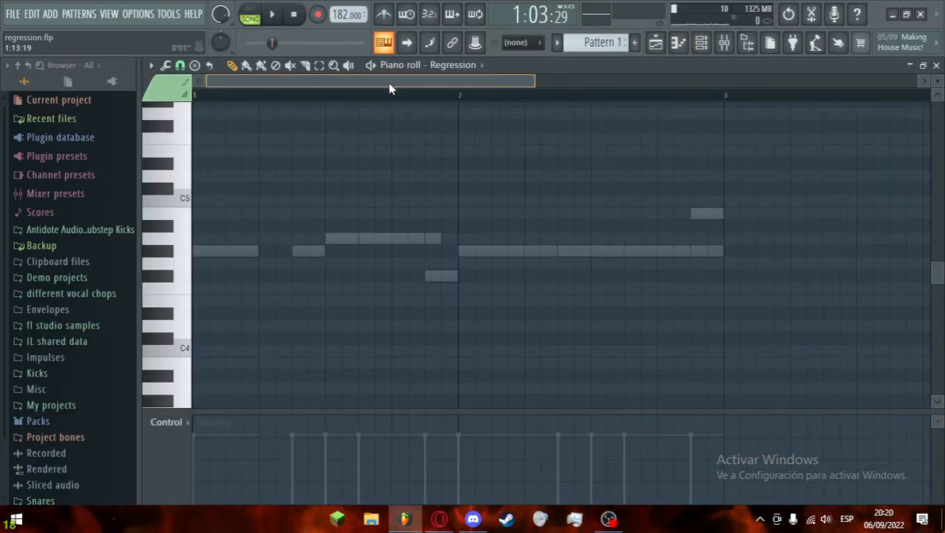
left_click(459, 65)
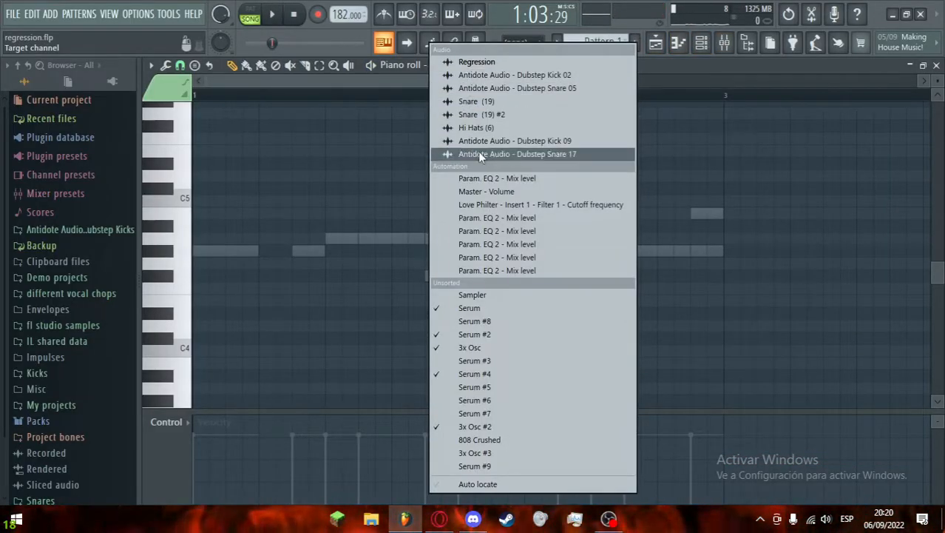
left_click(470, 334)
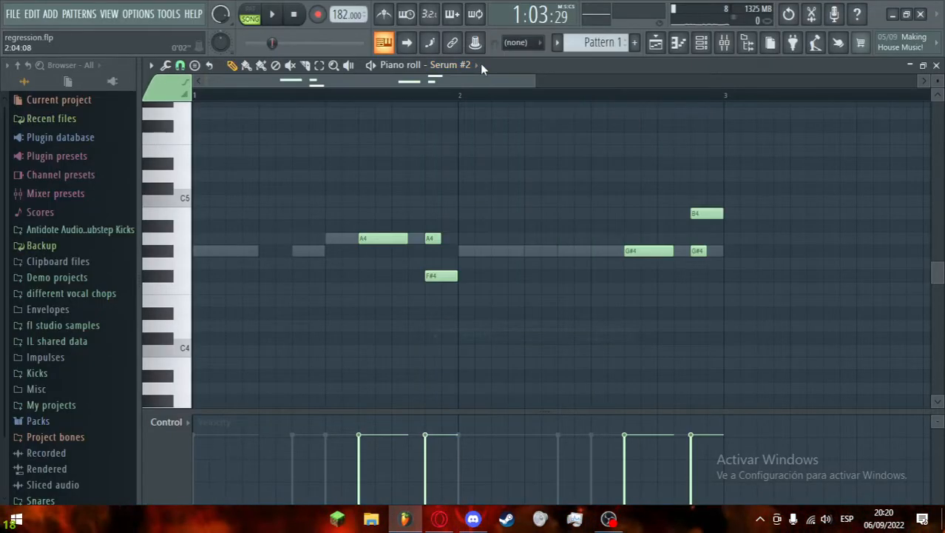
left_click(485, 68)
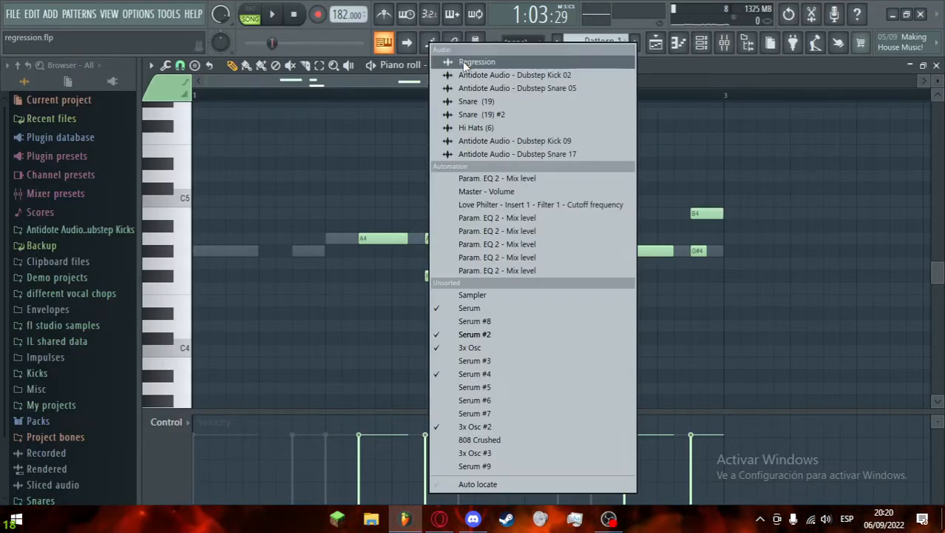
left_click(466, 361)
left_click(477, 65)
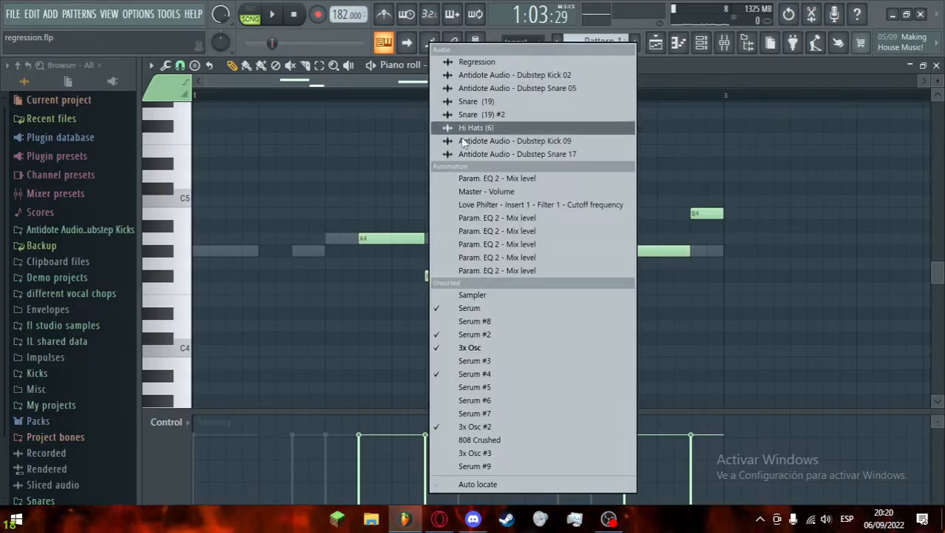
left_click(496, 375)
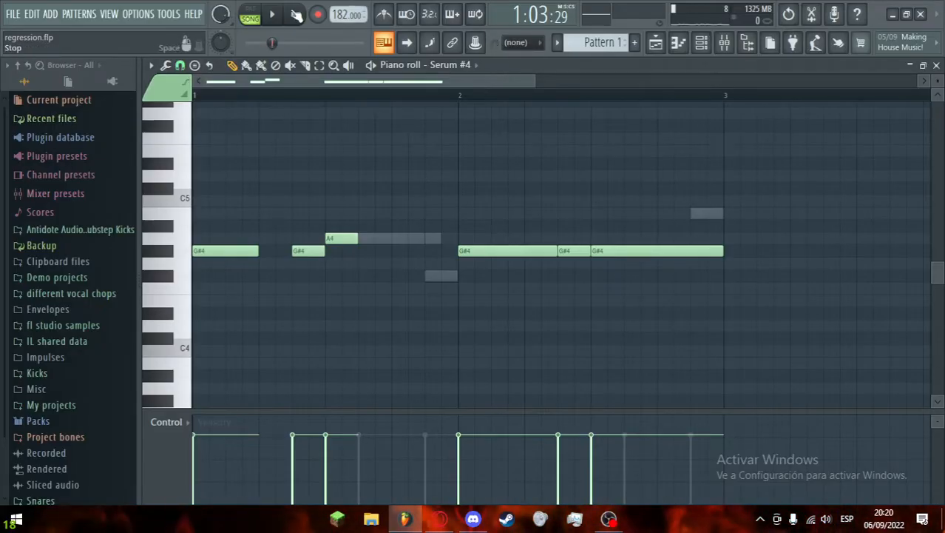
Step: Switch playback to pattern mode and play Pattern 1 with all its layers
left_click(251, 13)
left_click(273, 13)
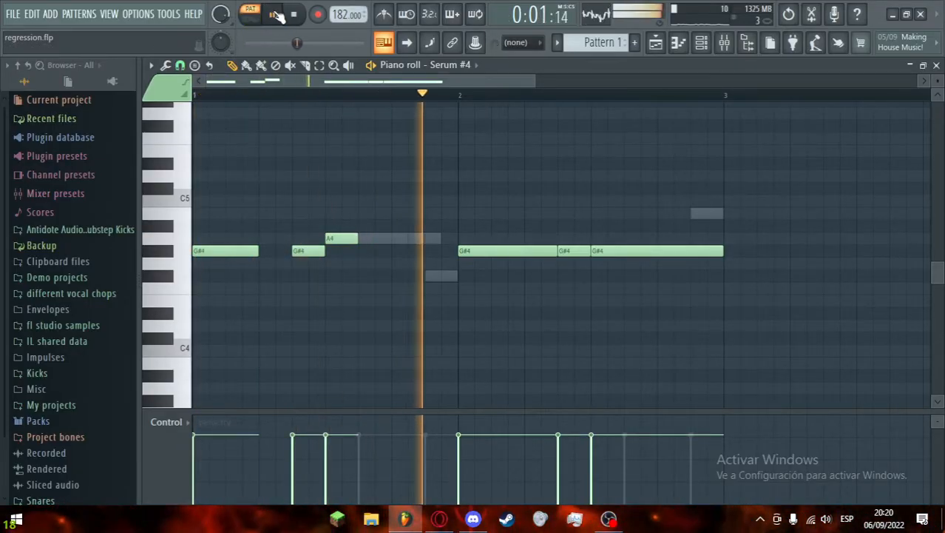
left_click(275, 15)
Step: Show all channels in the channel rack, solo Serum #4 and play its part of Pattern 1
left_click(701, 42)
left_click(425, 235)
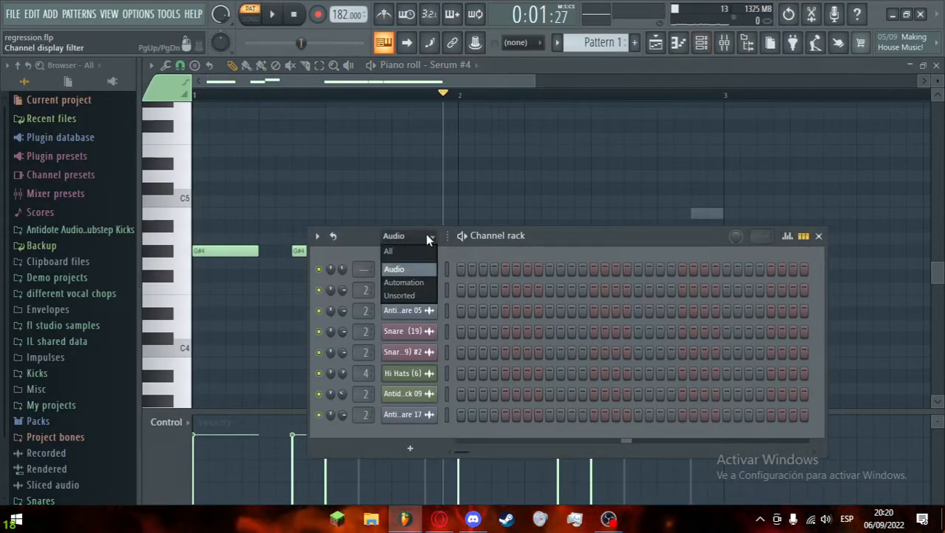
left_click(413, 254)
scroll(382, 326, "down", 2)
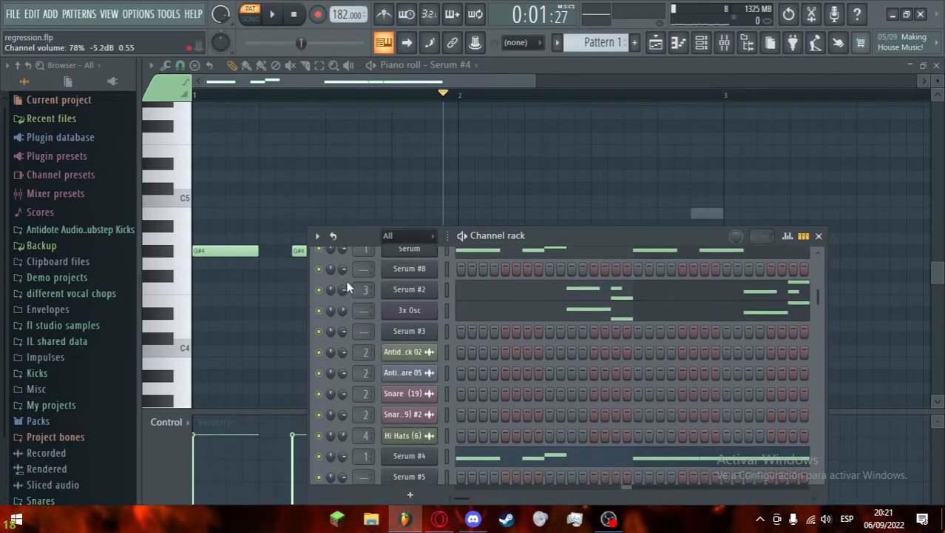
right_click(321, 288)
left_click(458, 267)
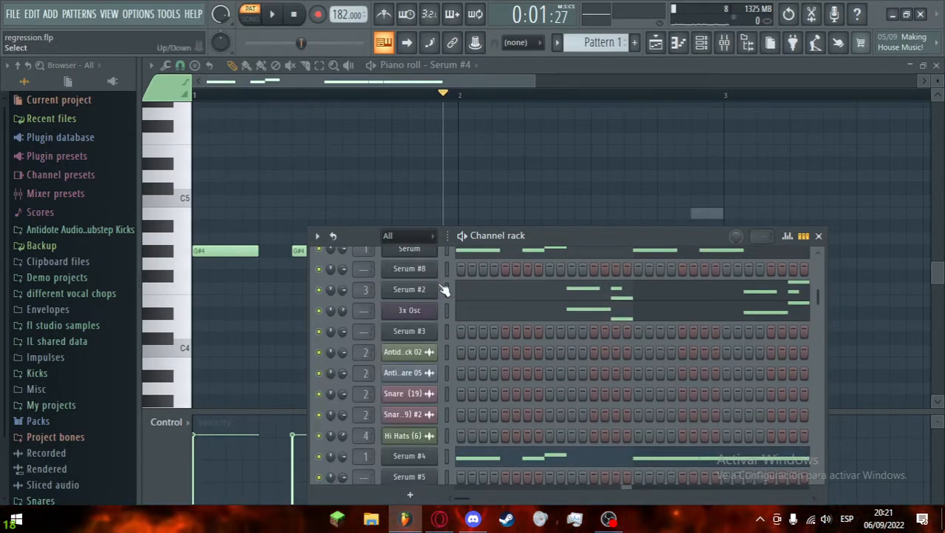
right_click(319, 289)
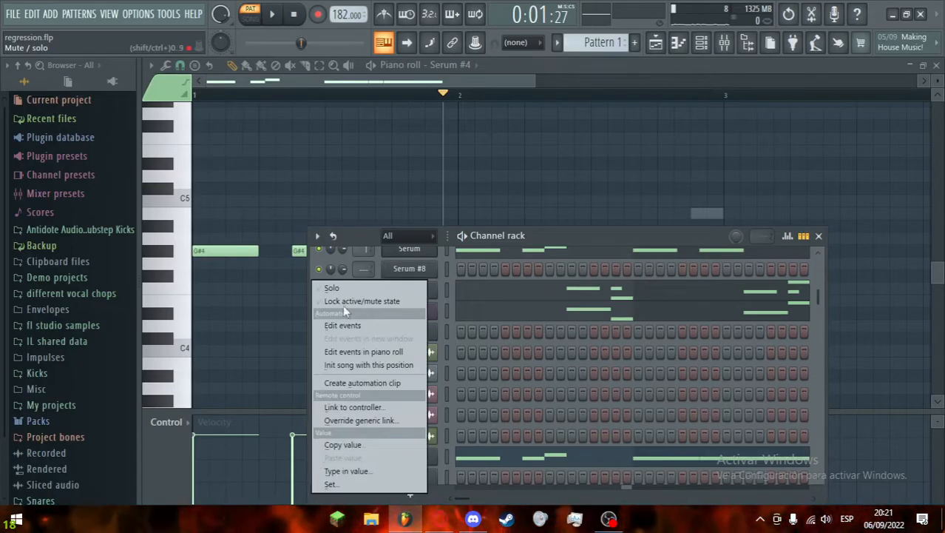
left_click(354, 287)
left_click(272, 15)
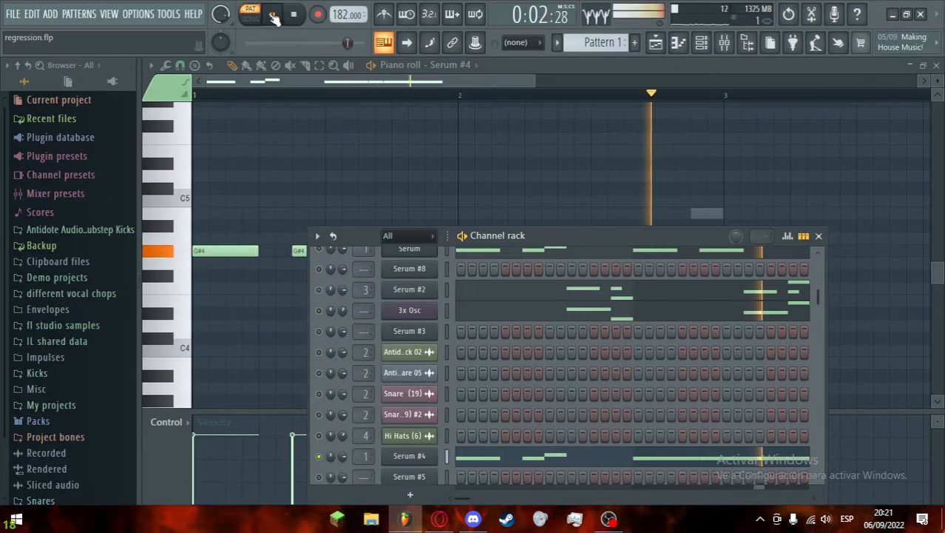
left_click(274, 14)
Step: View the LD C64 Lead patch in Serum #4, and close the synth and the channel rack
left_click(409, 456)
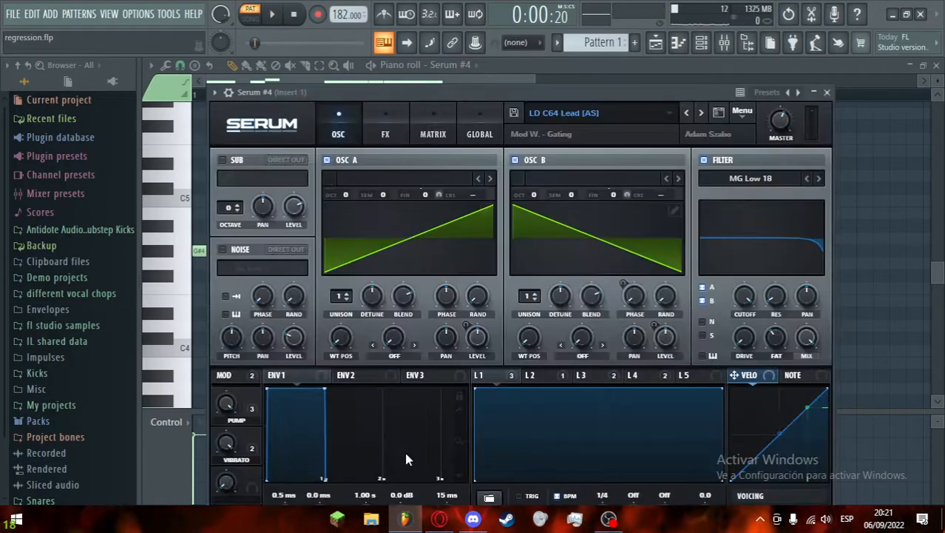
left_click(827, 92)
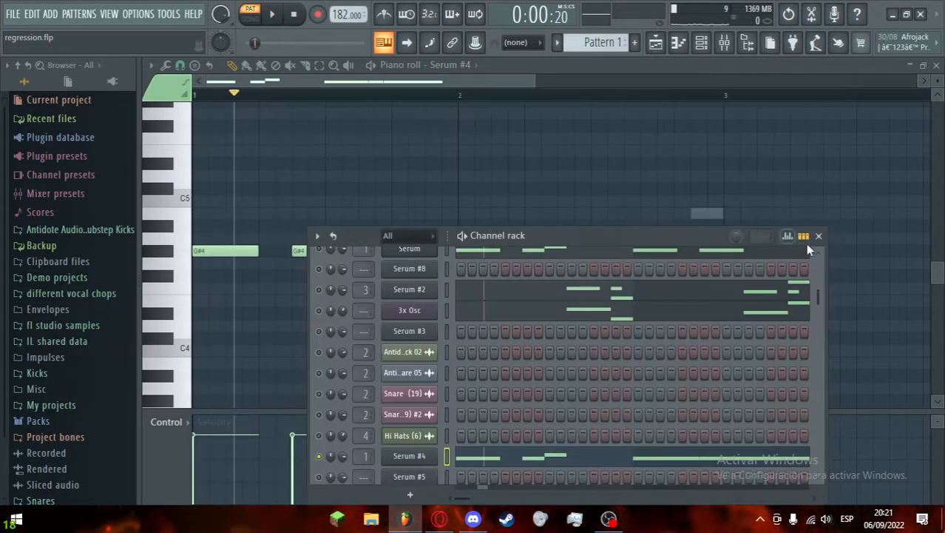
left_click(823, 235)
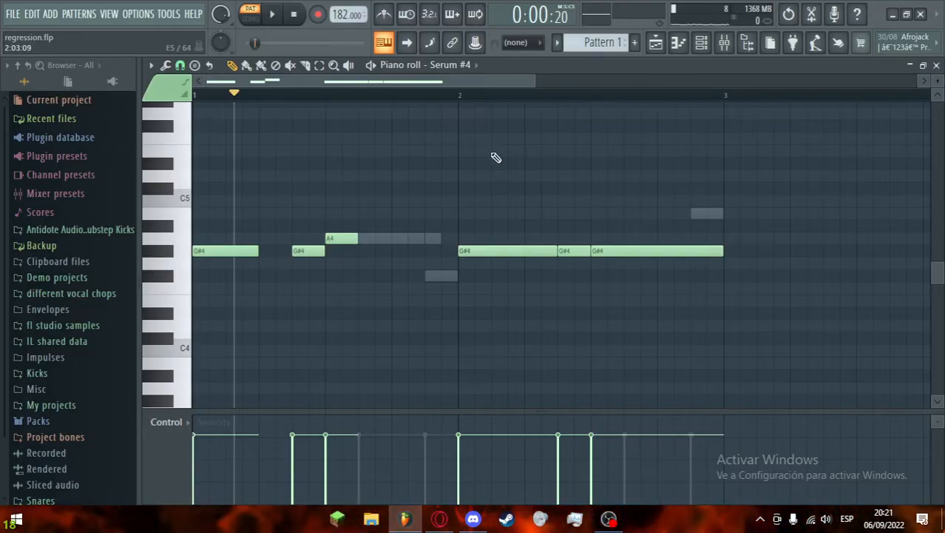
Step: Turn off solo for Serum #4 in the channel rack and play Pattern 1 with all channels
left_click(701, 43)
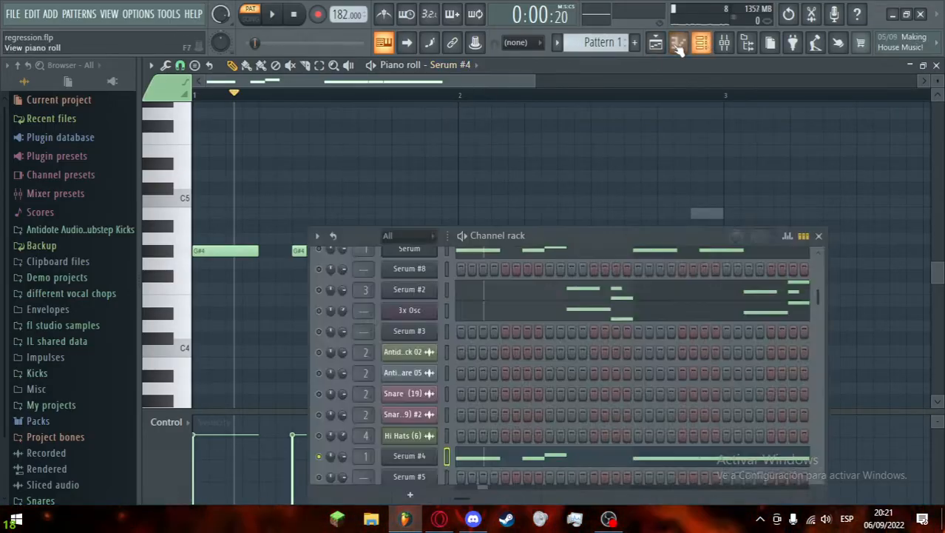
right_click(319, 289)
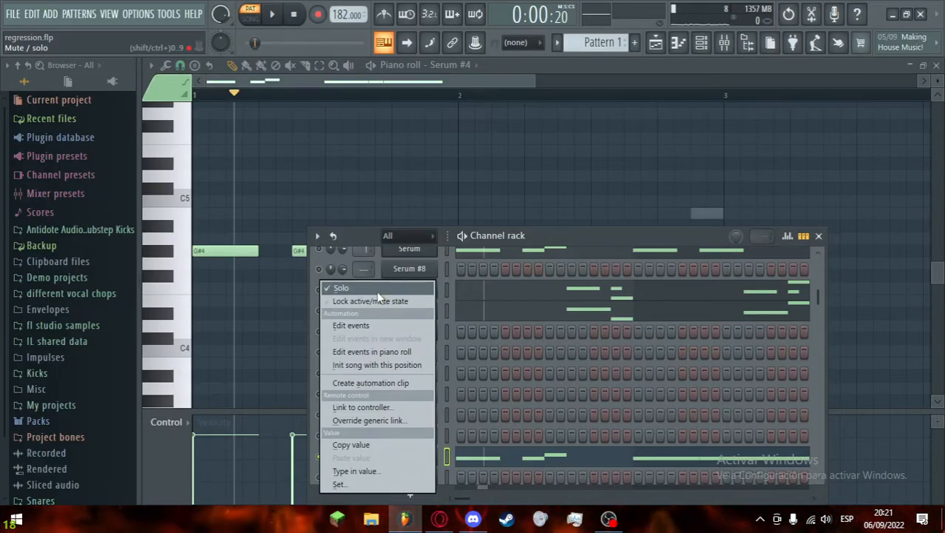
left_click(349, 287)
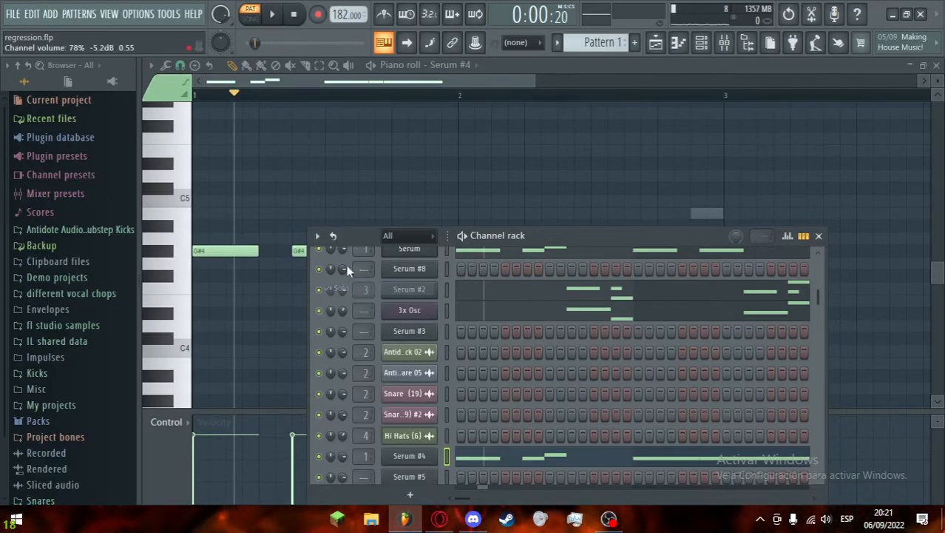
left_click(285, 16)
Step: Return to the playlist in song mode, loop the part of bar 49 starting at Pattern 1's second note, and play it
left_click(654, 42)
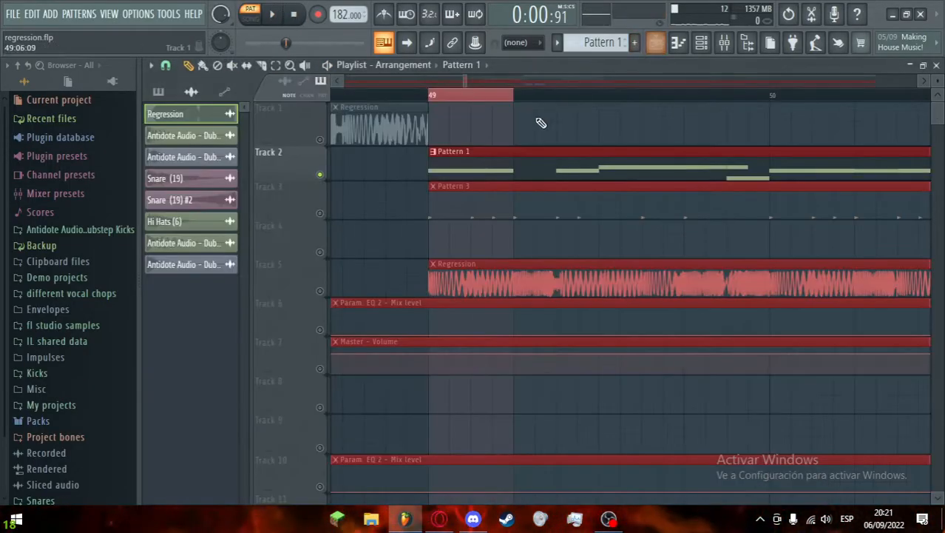
left_click(568, 95)
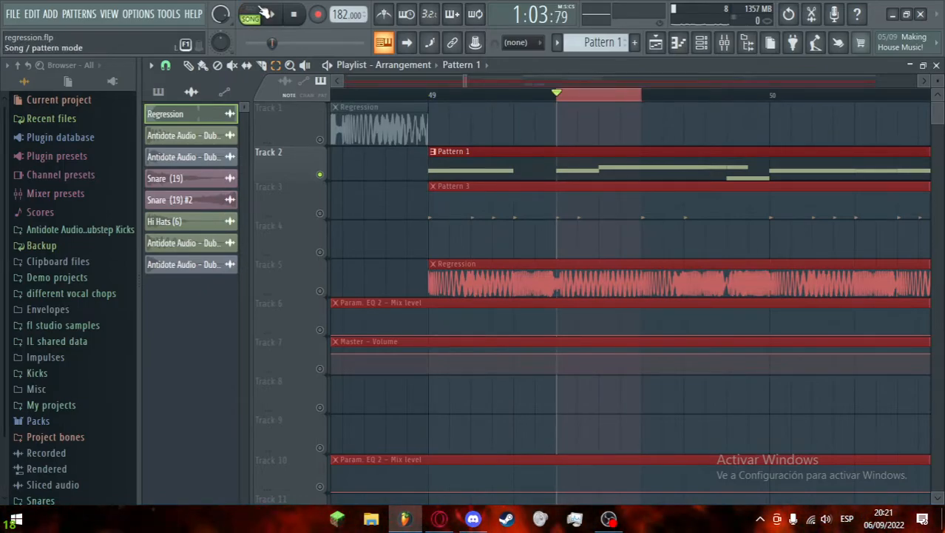
left_click(266, 13)
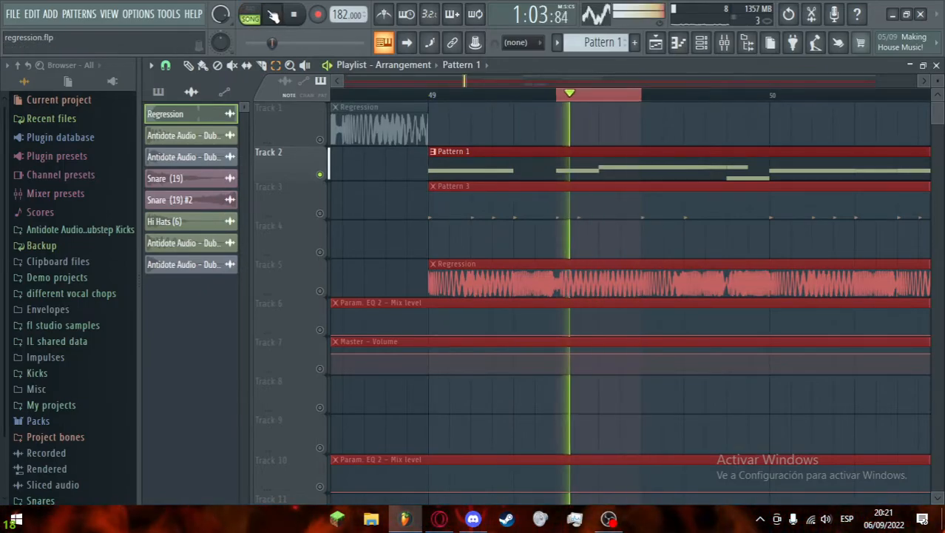
Step: Move the loop to the final part of bar 49, ending at bar 50, and play it with only Track 5's Regression clip
left_click_drag(651, 98, 777, 110)
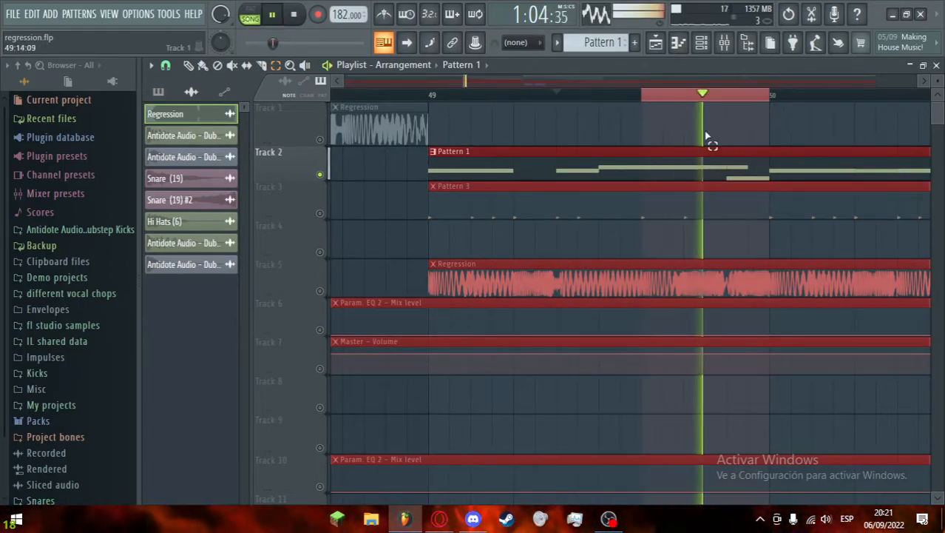
right_click(319, 291)
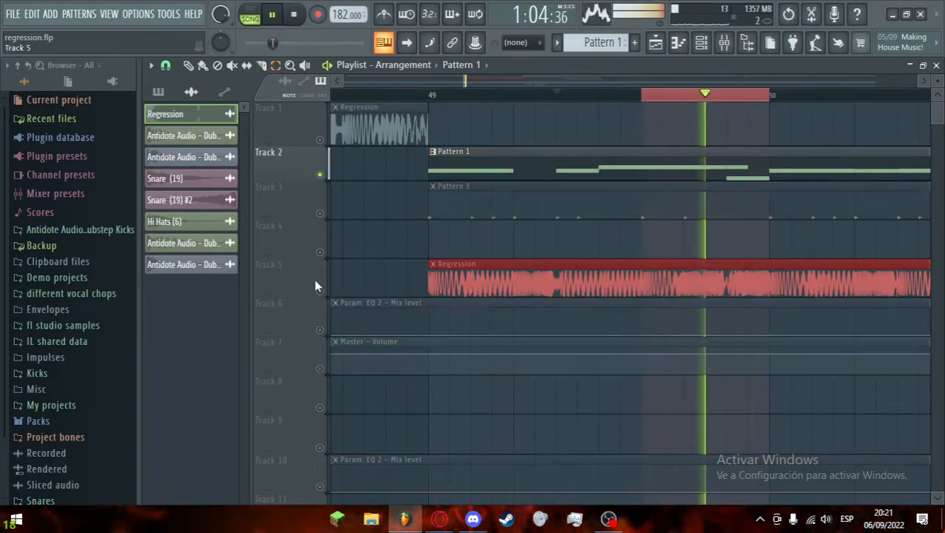
left_click(320, 174)
left_click(289, 17)
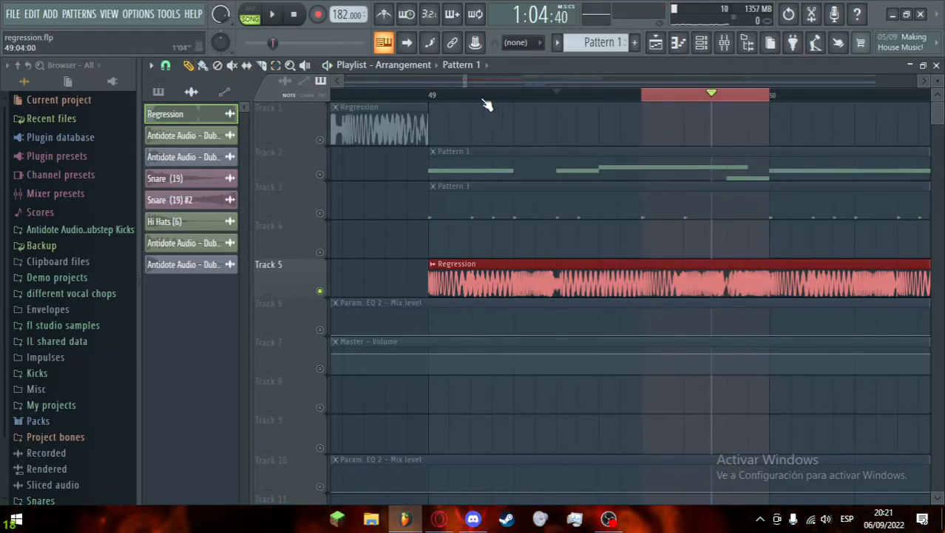
Step: Compare the end of bar 49 by soloing and playing Track 2's Pattern 1 and Track 5's Regression clip in turn
scroll(485, 84, "right", 3)
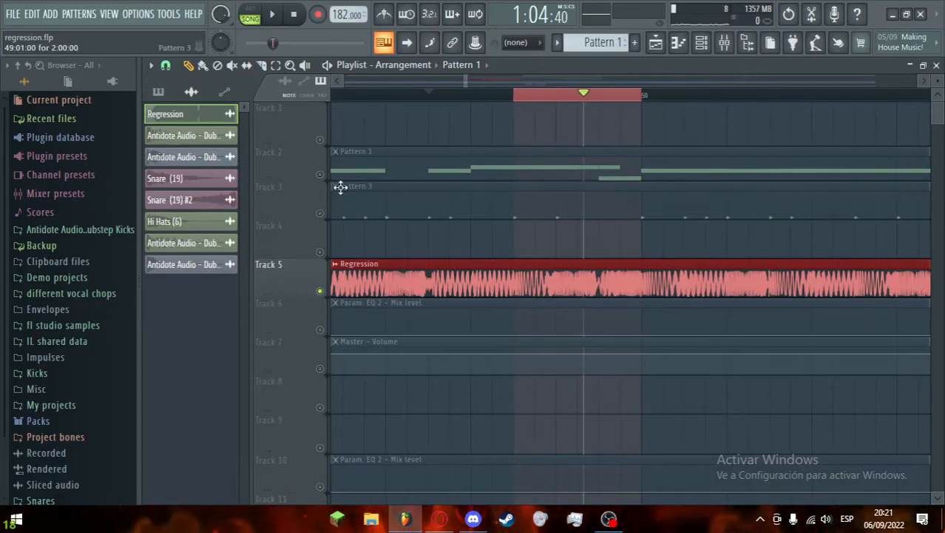
right_click(319, 175)
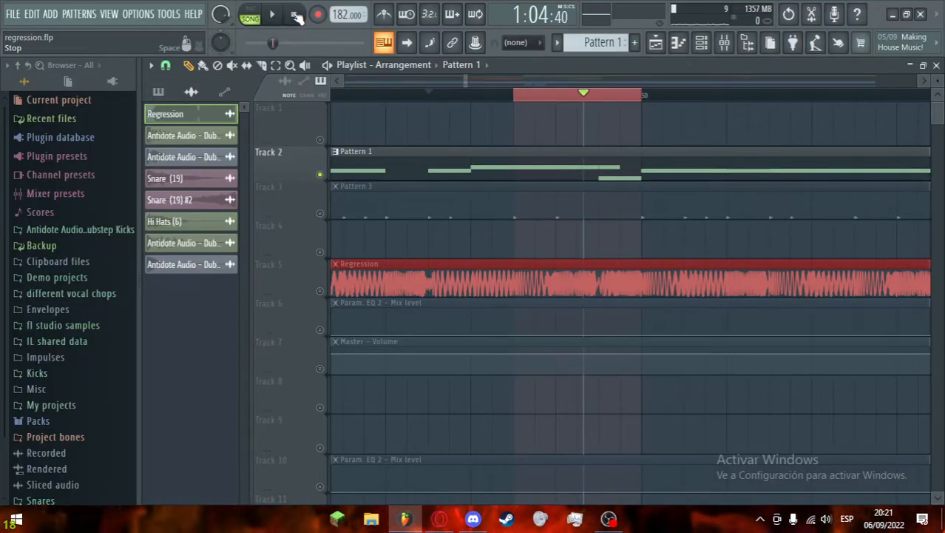
left_click(293, 14)
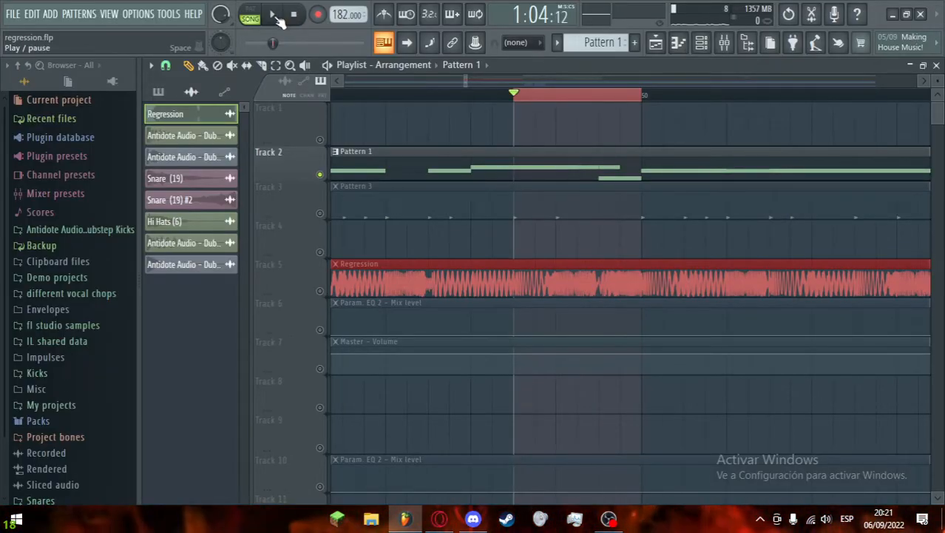
right_click(320, 291)
key("space")
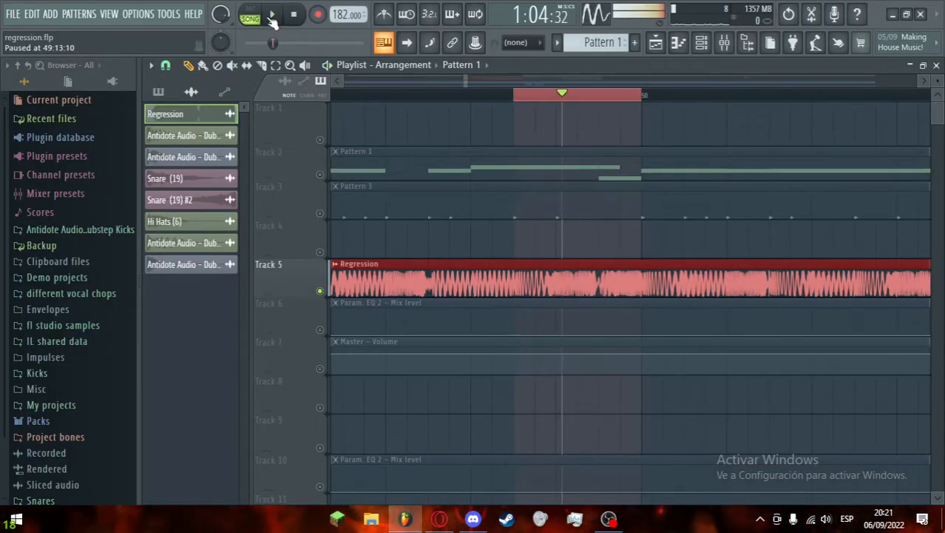
right_click(319, 175)
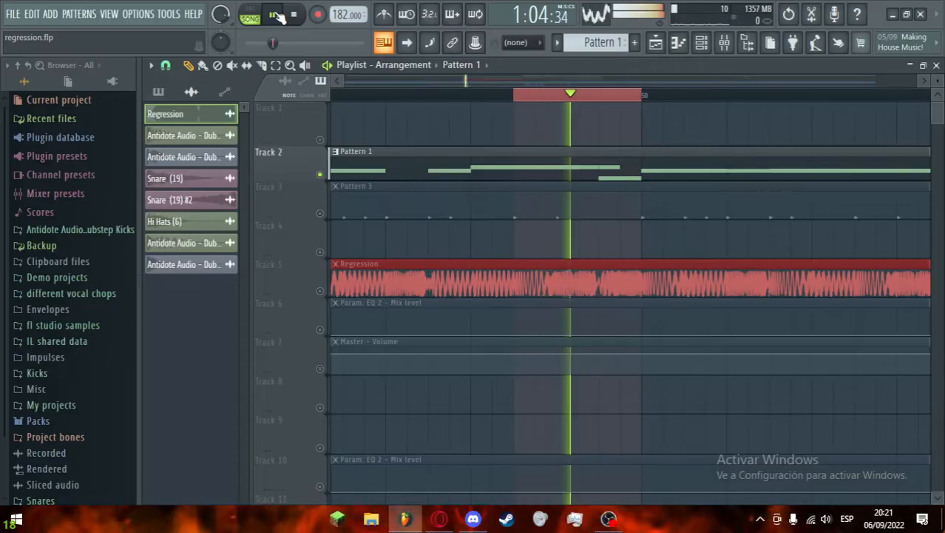
Step: Show the Serum #2 notes of Pattern 1 in the piano roll
left_click(718, 44)
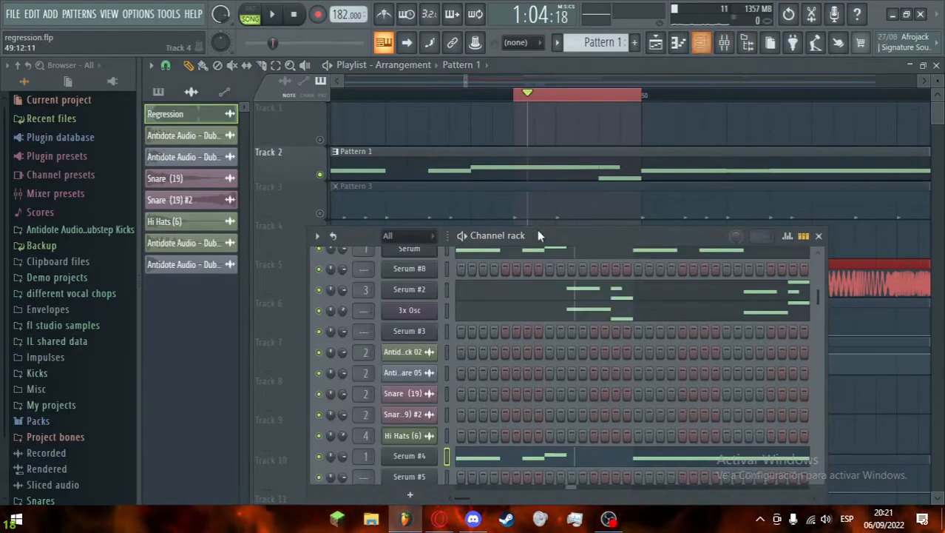
left_click(677, 43)
left_click(460, 66)
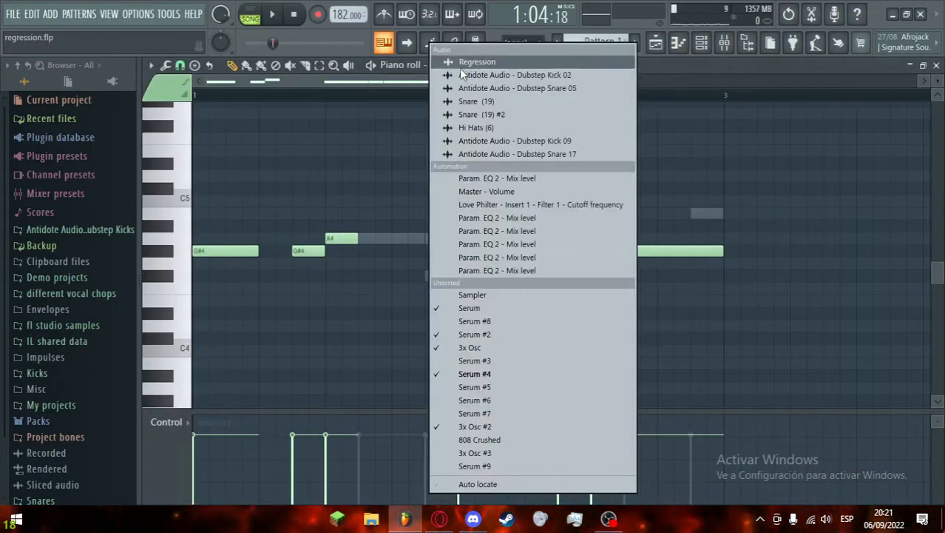
left_click(476, 335)
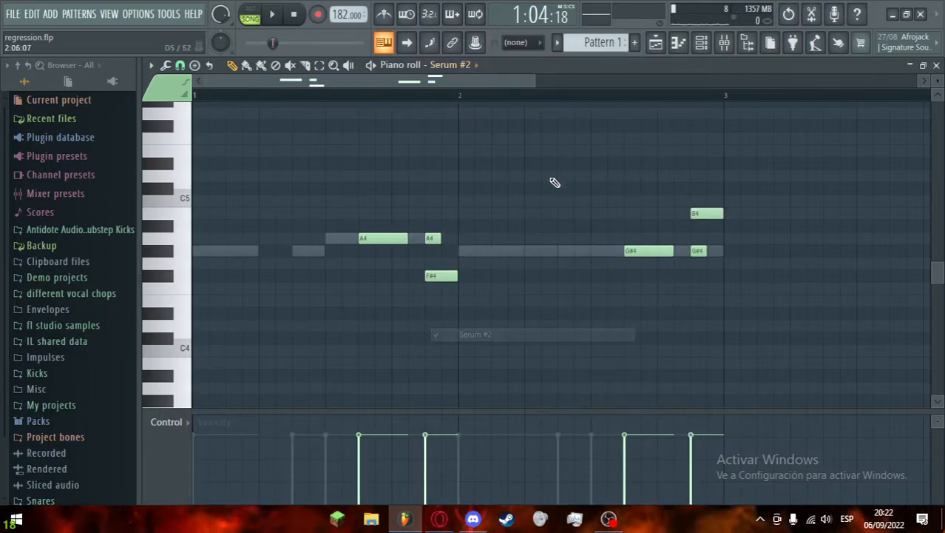
Step: Reposition the channel rack over the piano roll and solo the Serum #2 channel
left_click(701, 42)
left_click_drag(528, 225, 608, 206)
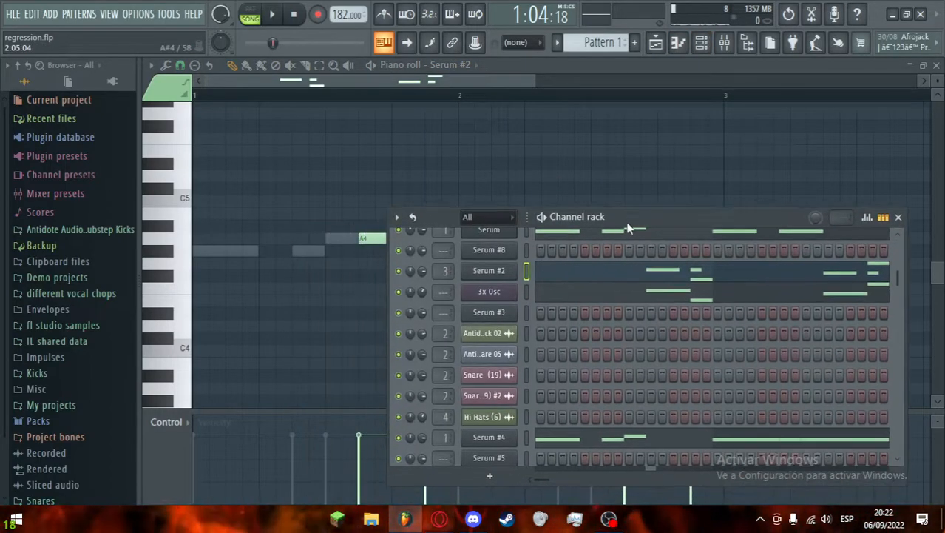
scroll(494, 335, "up", 2)
right_click(406, 338)
key("Escape")
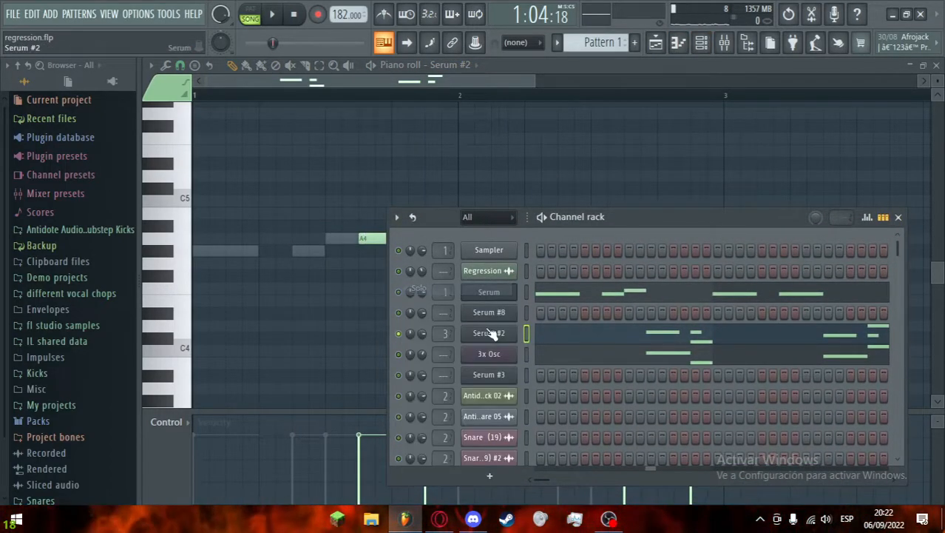
Step: Open the Serum #2 patch and set its interface zoom to 75%
left_click(490, 332)
left_click(243, 91)
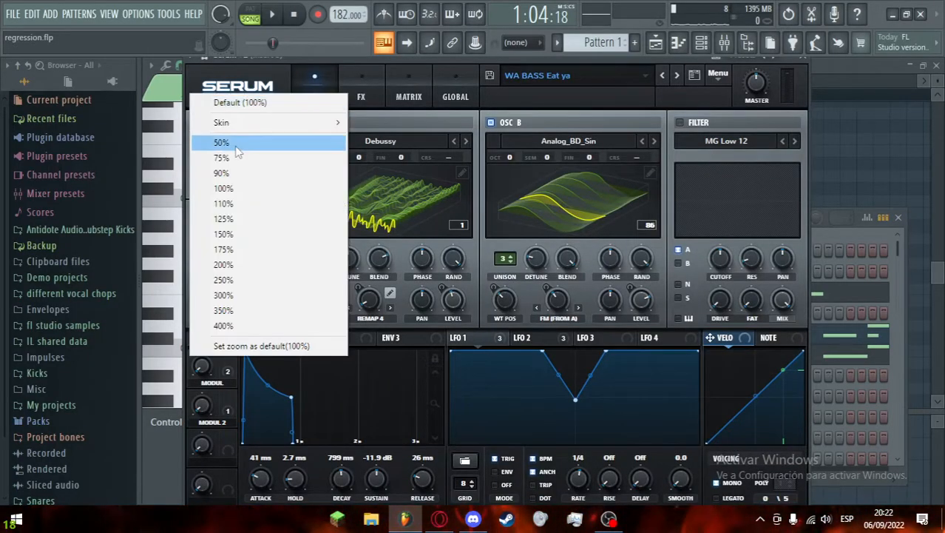
left_click(243, 157)
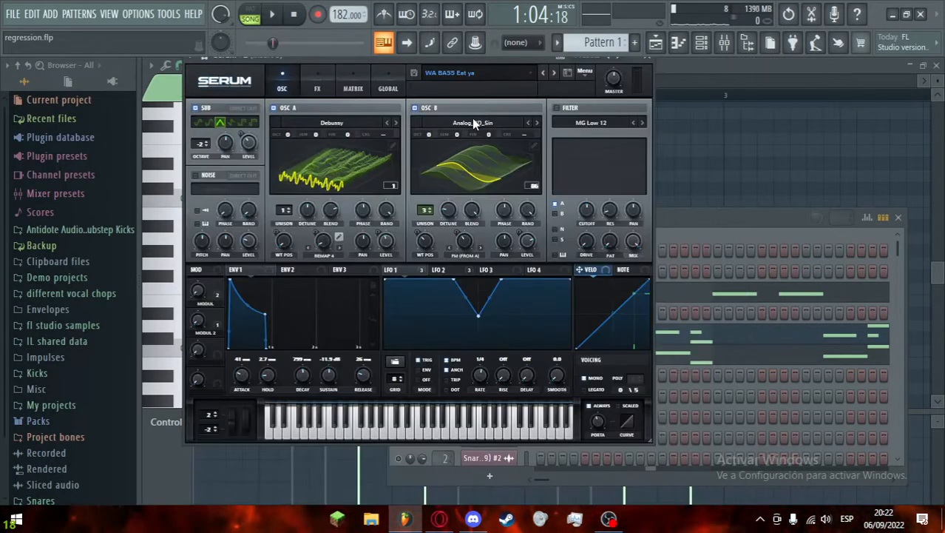
Step: Switch Serum #2 to the previous preset and back to WA BASS Eat ya, and play the loop briefly
left_click(544, 74)
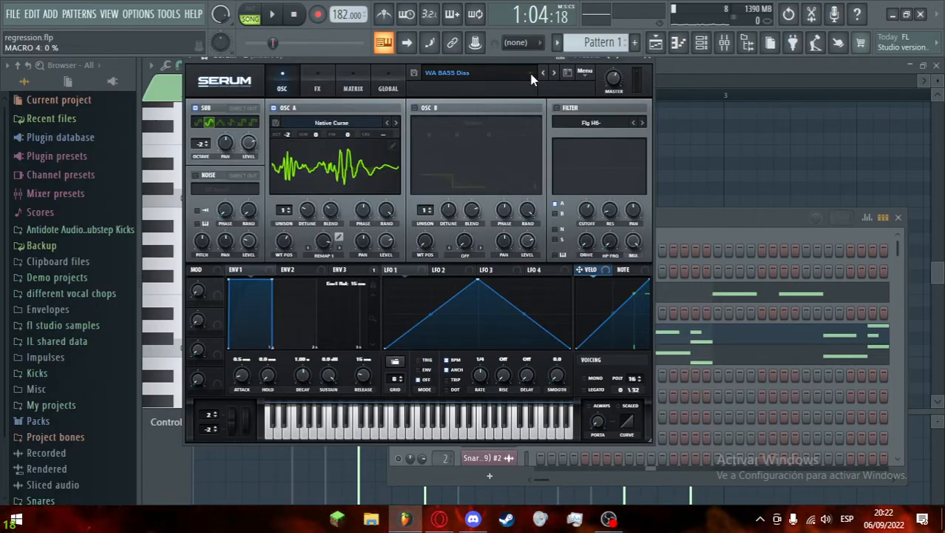
left_click(553, 73)
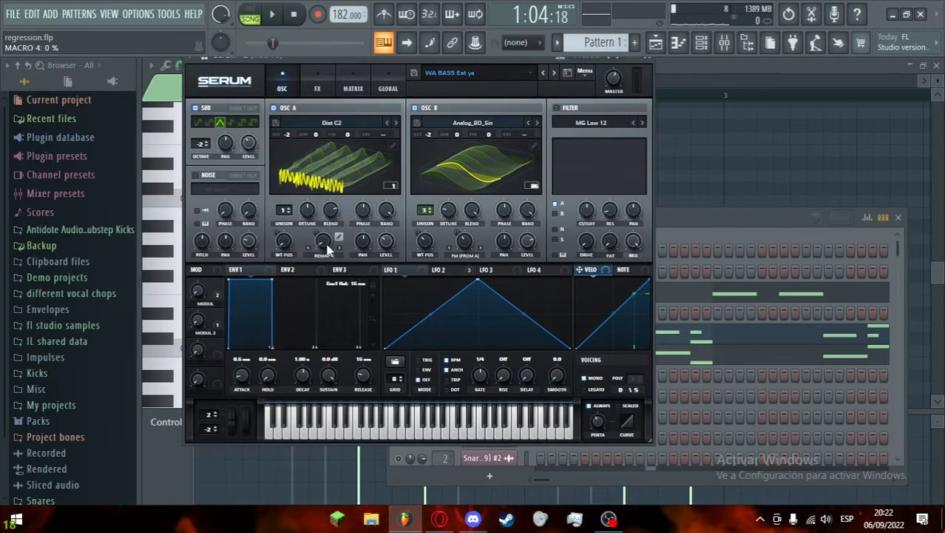
key("space")
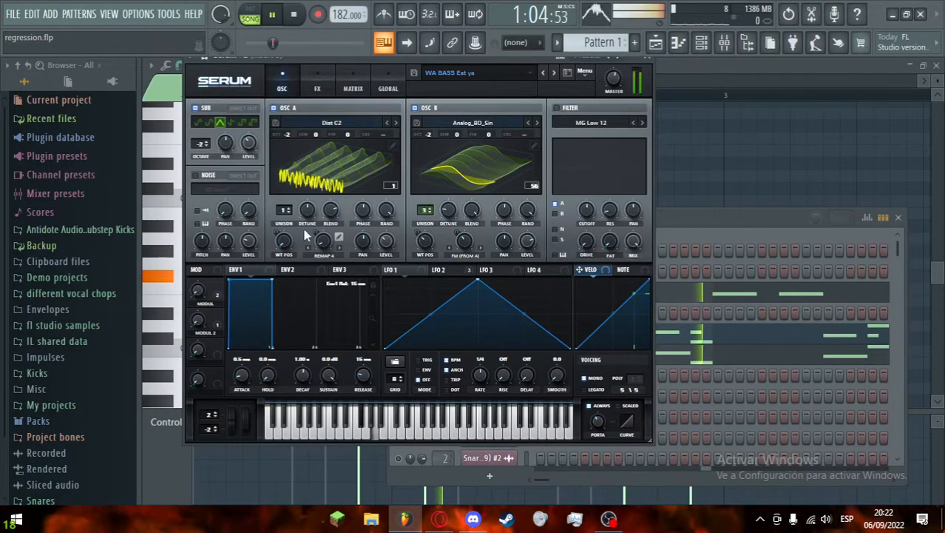
key("space")
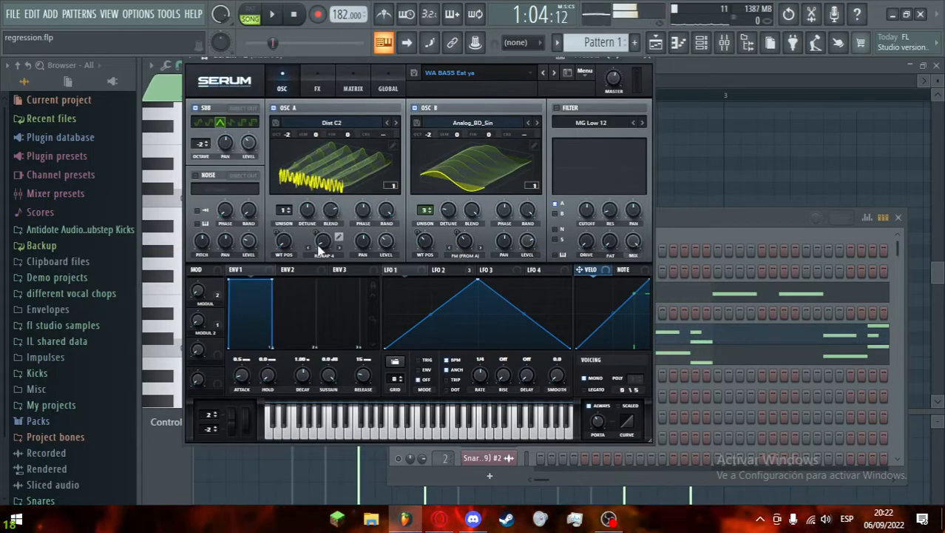
Step: Show Serum #2's effects and oscillators and try to undo the preset change
left_click(317, 89)
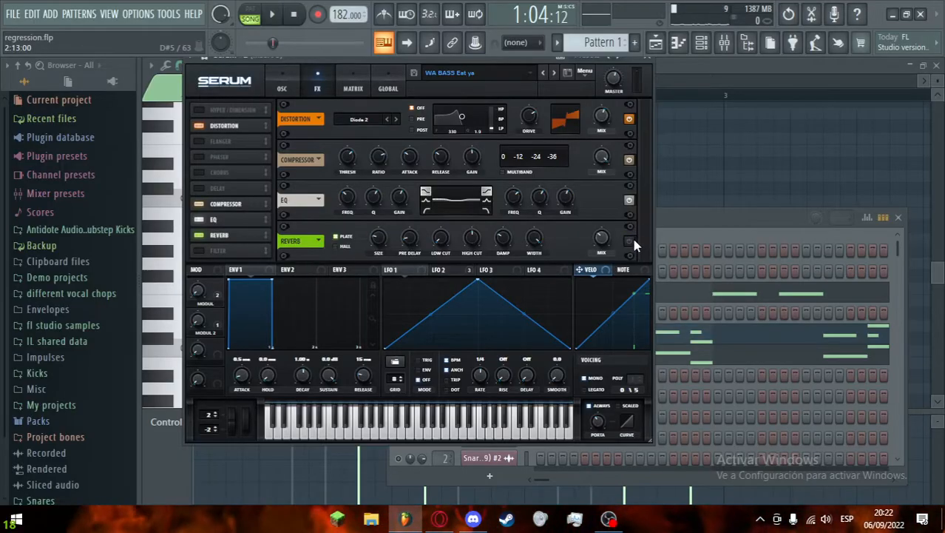
key("ctrl+z")
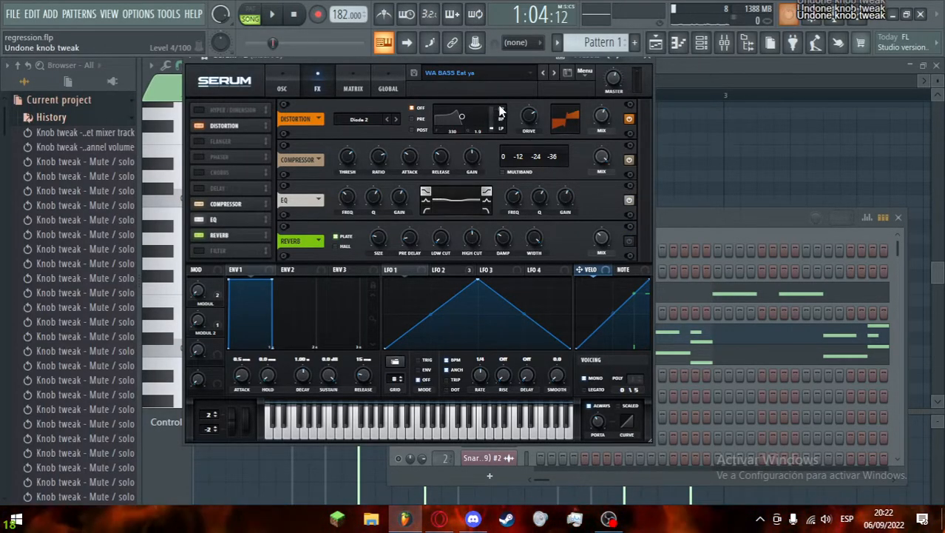
left_click(295, 87)
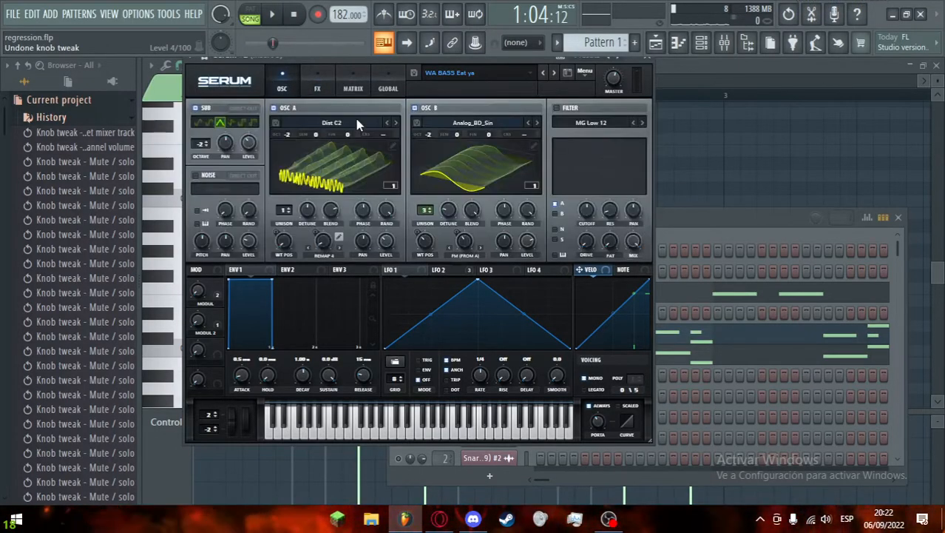
key("ctrl+z")
key("ctrl+z")
key("ctrl+z")
key("ctrl+z")
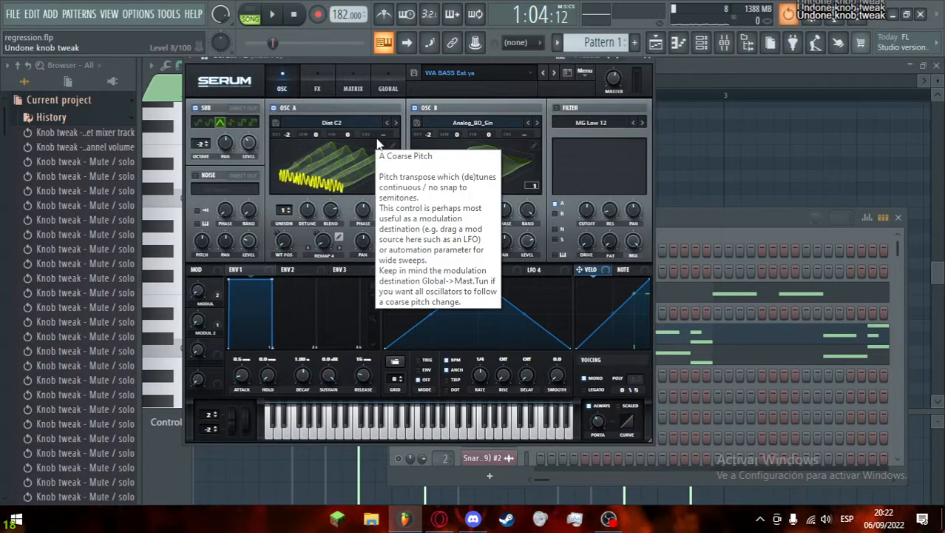
Step: Restart FL Studio, reload the regression.flp project and close the Hi Hats (6) channel settings
left_click(920, 13)
left_click(497, 296)
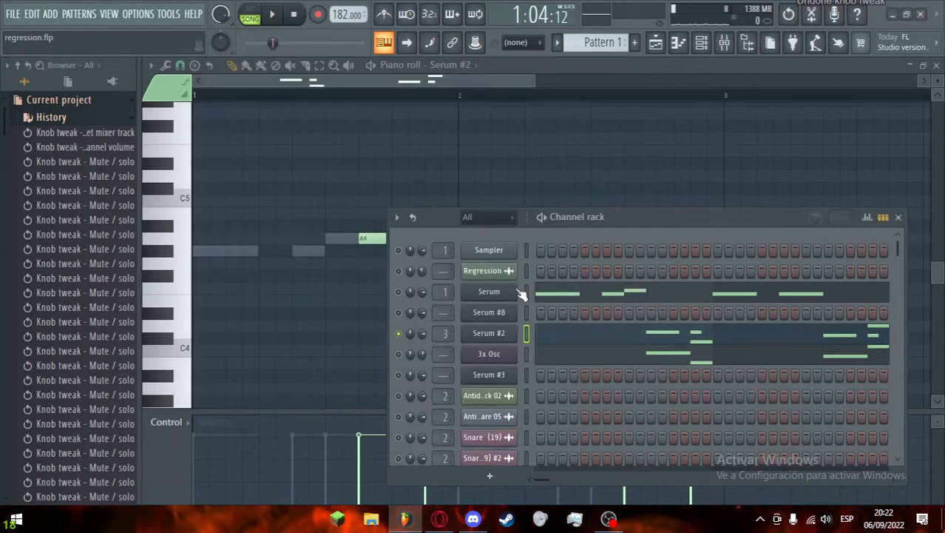
left_click(405, 519)
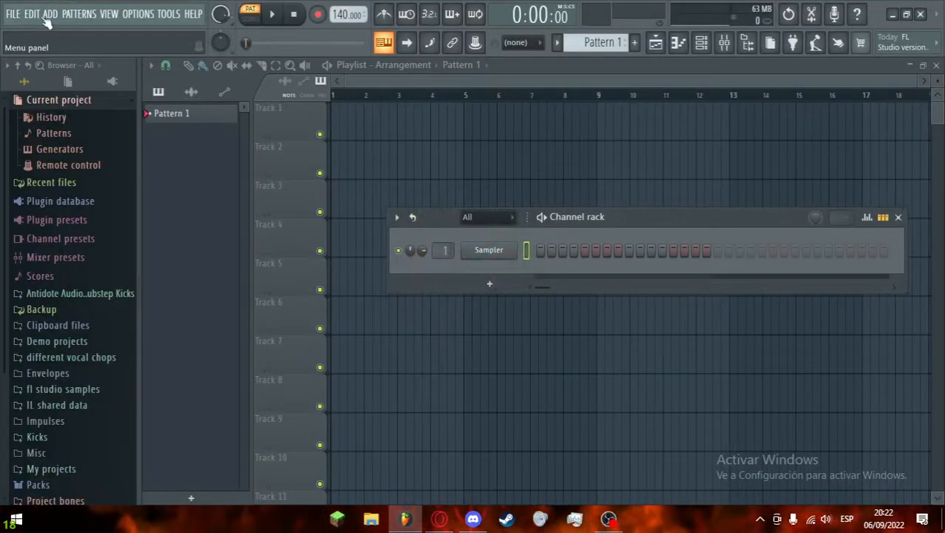
left_click(14, 13)
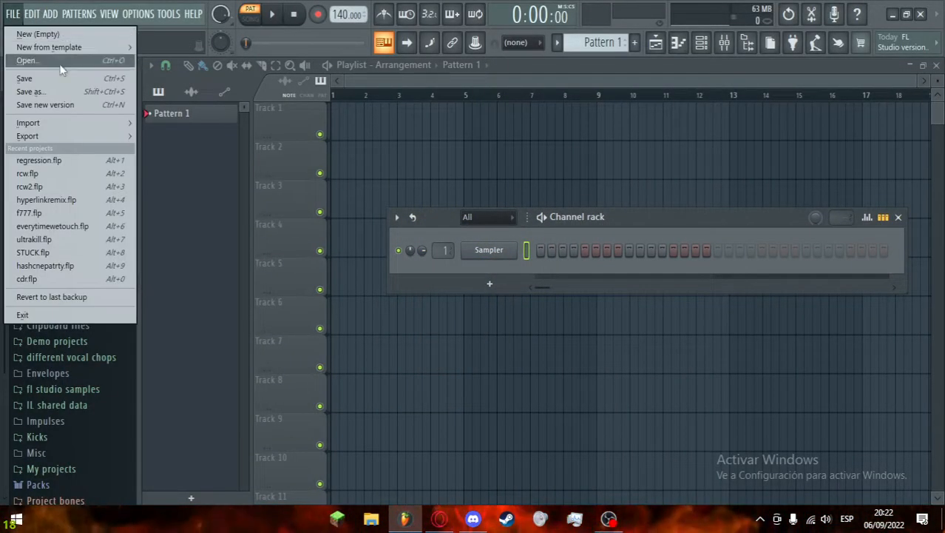
left_click(64, 164)
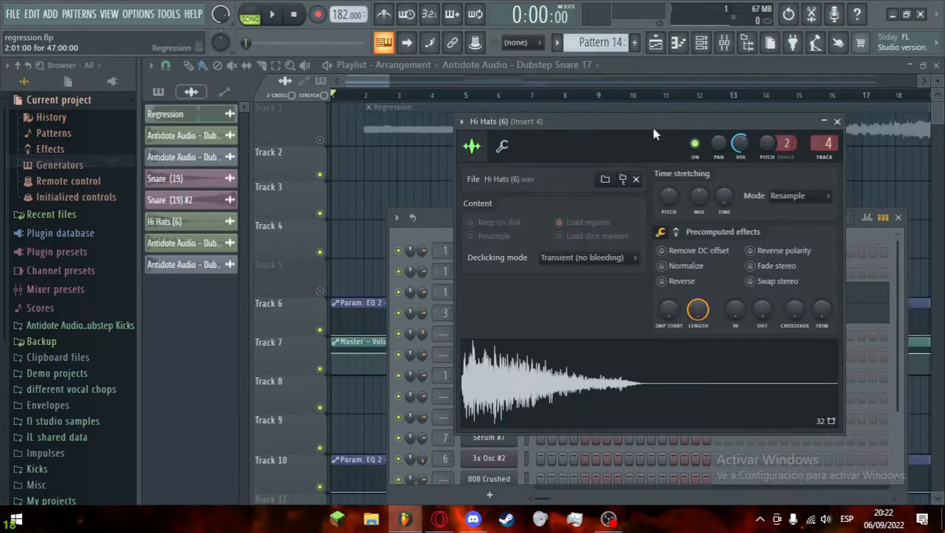
left_click(836, 123)
Step: Show Pattern 1 in the piano roll around C5 and place the playhead near the end of bar 1
left_click(678, 42)
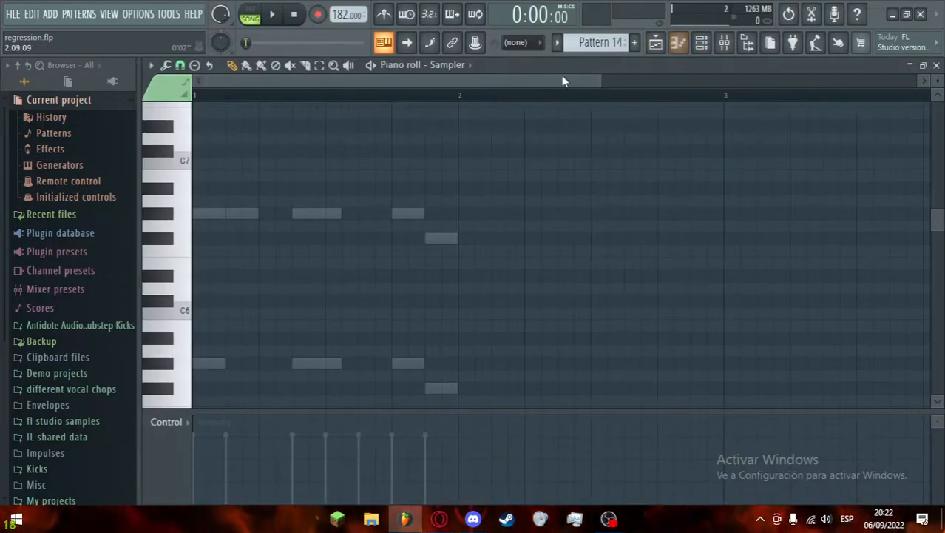
scroll(602, 42, "down", 3)
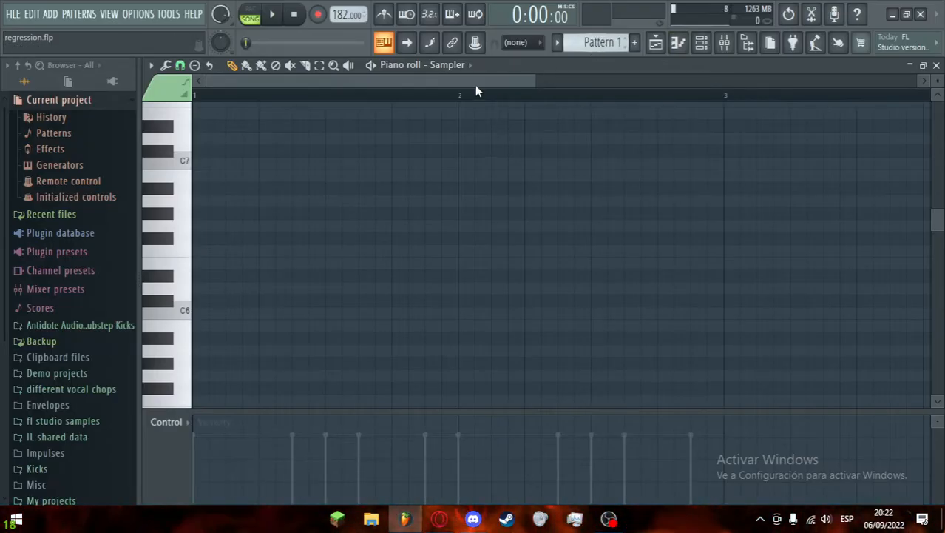
left_click_drag(480, 82, 517, 83)
scroll(517, 218, "down", 4)
scroll(447, 181, "up", 1)
left_click(344, 96)
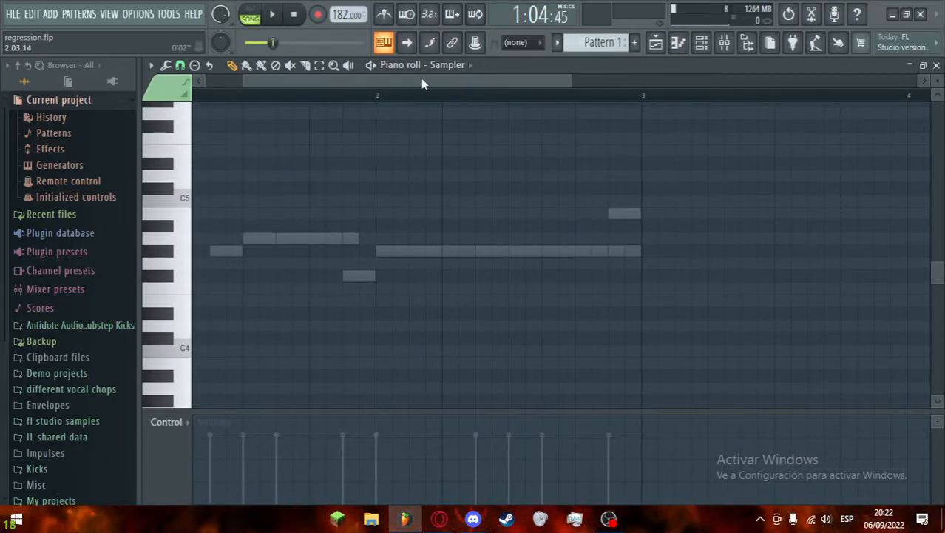
Step: Show the Serum #4 notes of Pattern 1 and briefly play them from the middle of bar 1
left_click(430, 66)
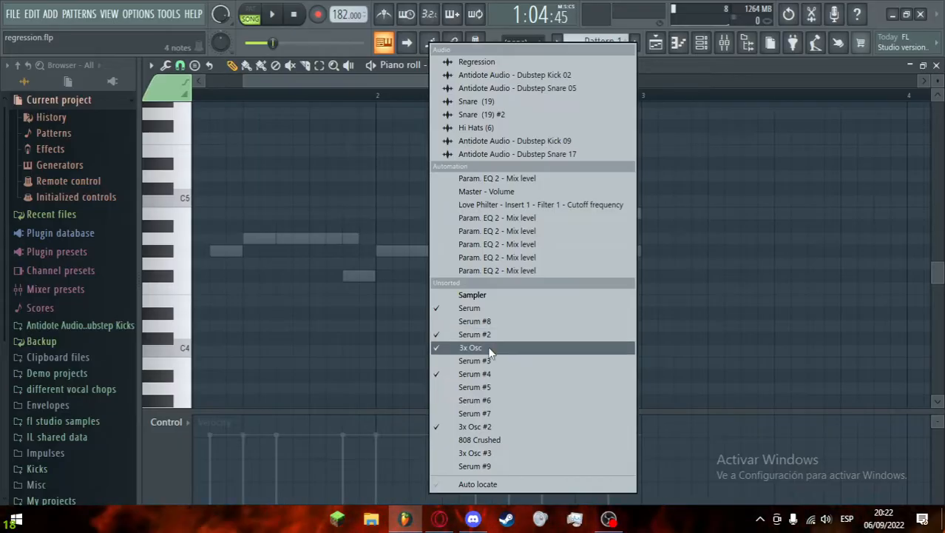
left_click(482, 373)
left_click_drag(349, 82, 312, 91)
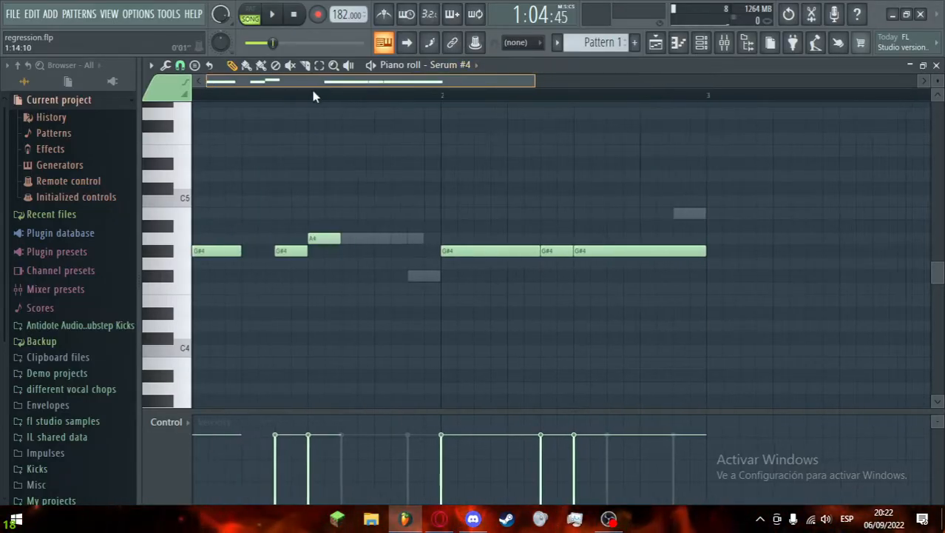
left_click(296, 96)
key("space")
key("space")
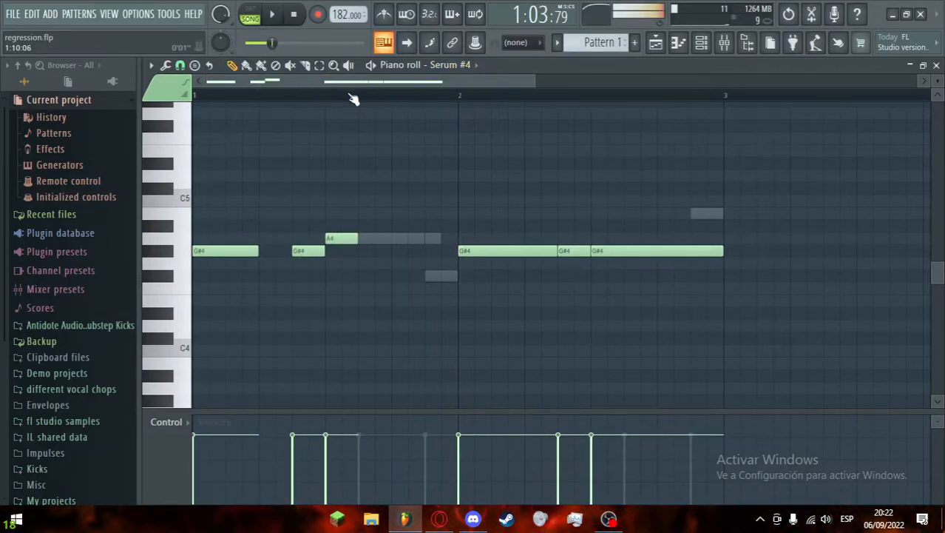
Step: Show the Serum #2 notes and select the time range from the first A4 note to the start of bar 2
left_click(432, 65)
left_click(481, 334)
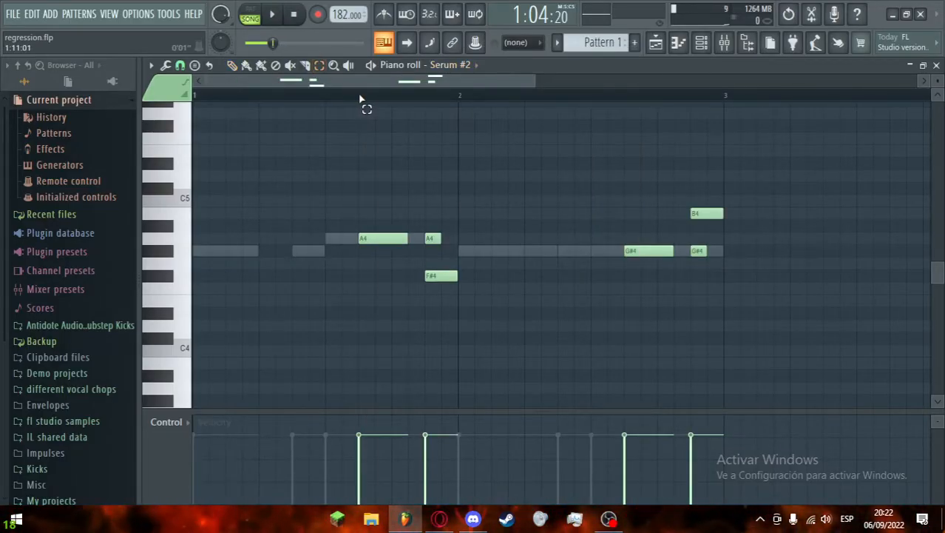
left_click_drag(365, 96, 457, 97)
Step: Bring up the channel rack over the piano roll, start playback and solo the Serum #2 channel
left_click(656, 43)
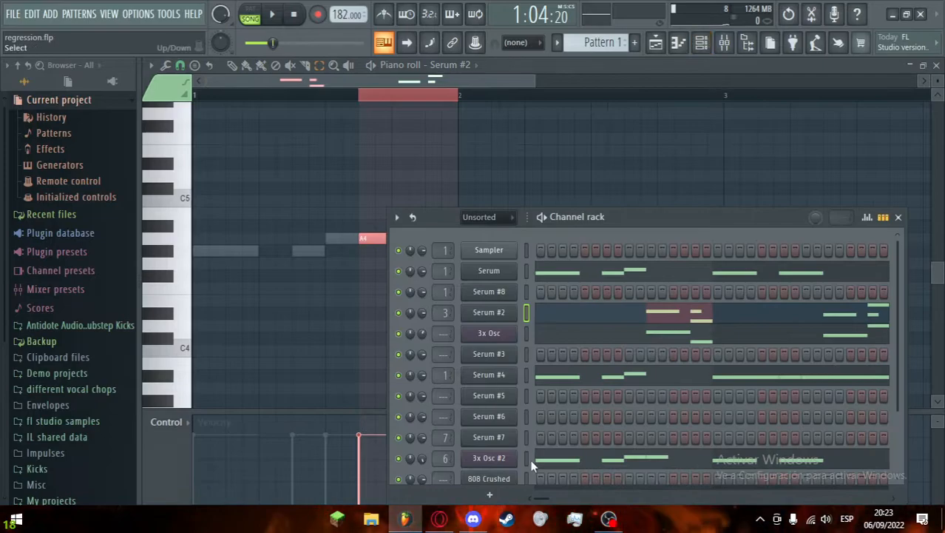
key("space")
right_click(398, 313)
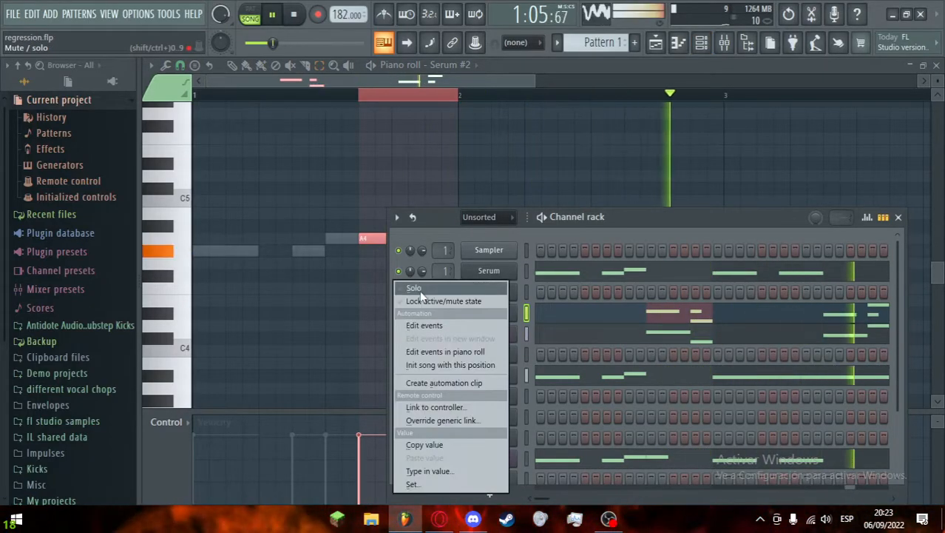
left_click(415, 289)
Step: Play the selected Serum #2 notes in pattern mode and pause the playback
left_click(251, 14)
left_click(489, 494)
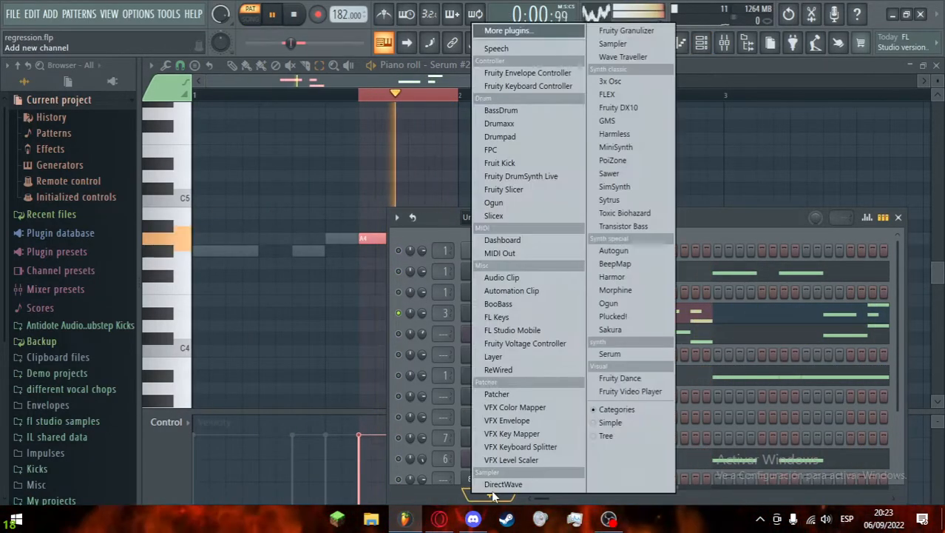
left_click(255, 18)
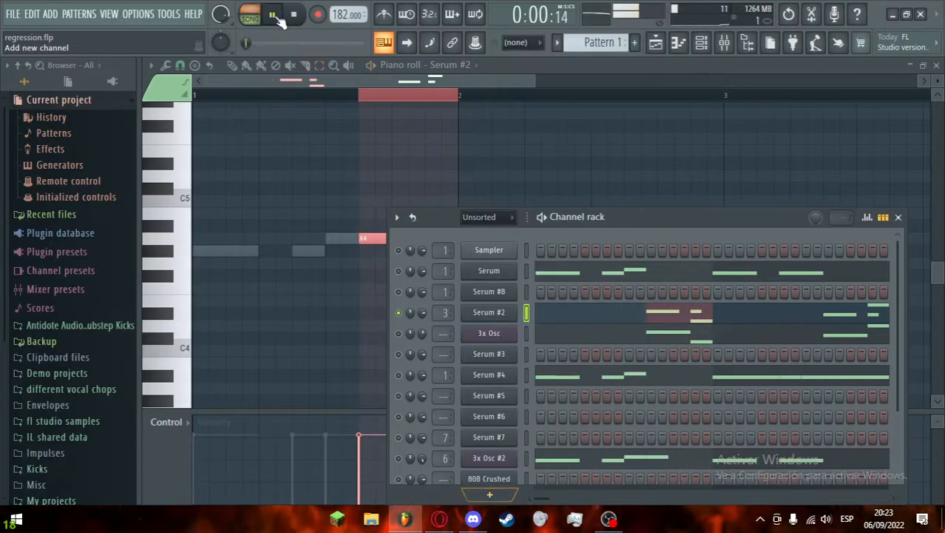
left_click(273, 16)
Step: Return to pattern mode, add a new Serum channel, set its interface zoom to 75% and reposition its window
left_click(254, 18)
left_click(489, 494)
left_click_drag(624, 328, 612, 360)
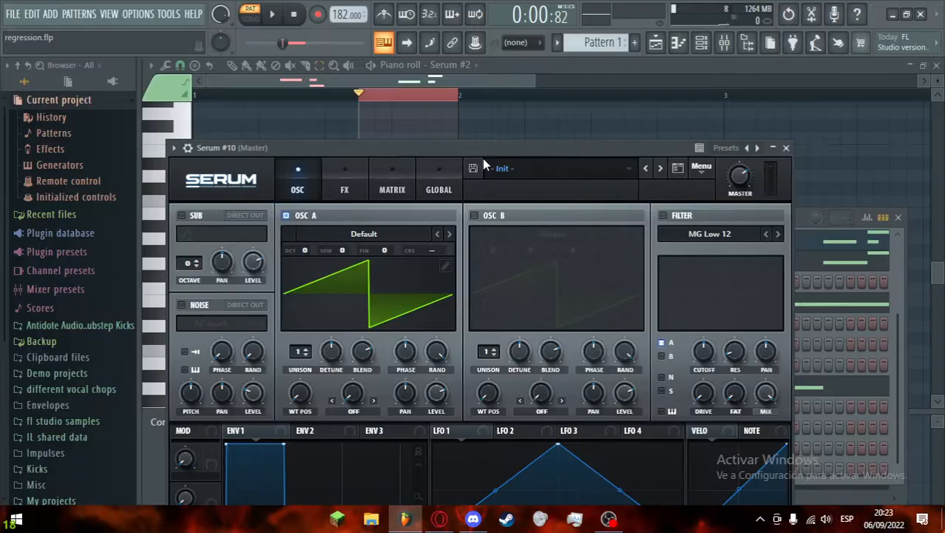
left_click(225, 181)
left_click(233, 251)
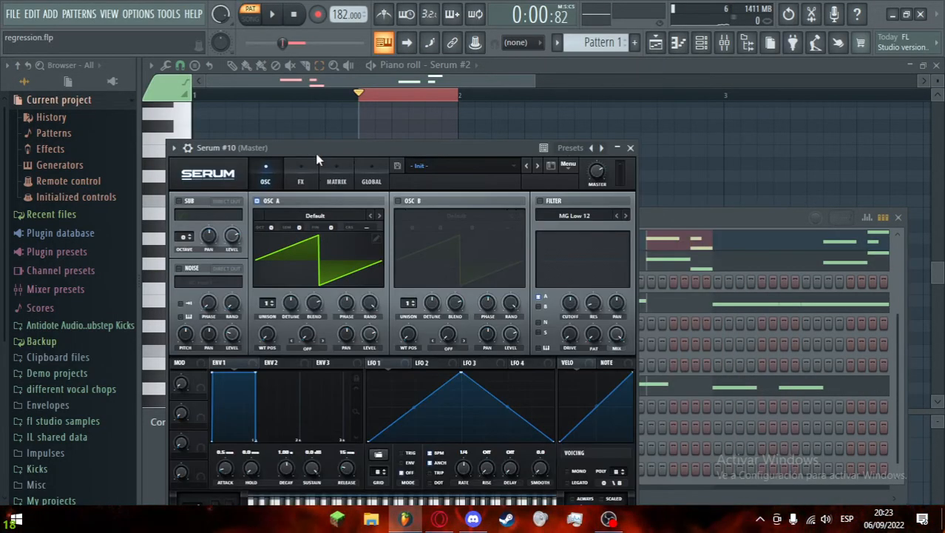
left_click_drag(315, 153, 248, 116)
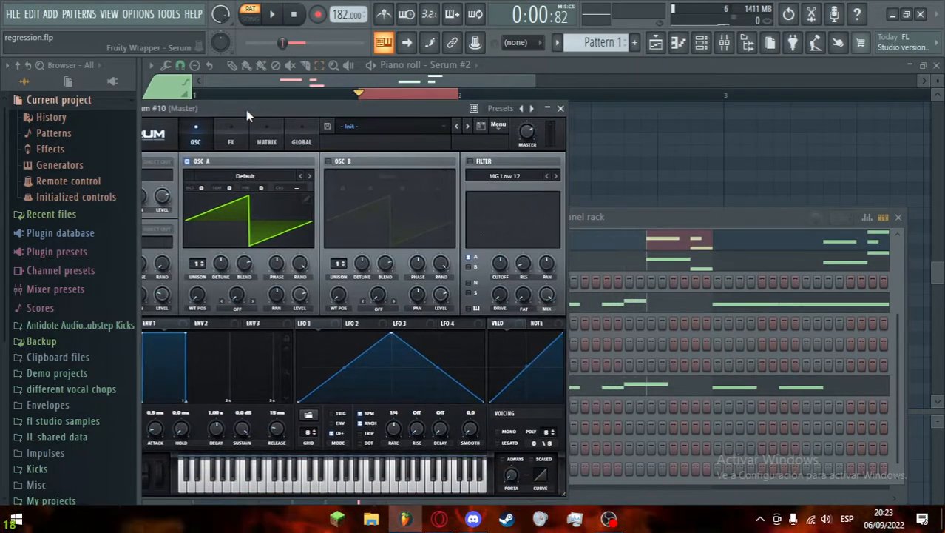
Step: Load the Dubstep Bass preset WA BASS Eat ya into the new Serum channel
left_click(396, 146)
mouse_move(429, 158)
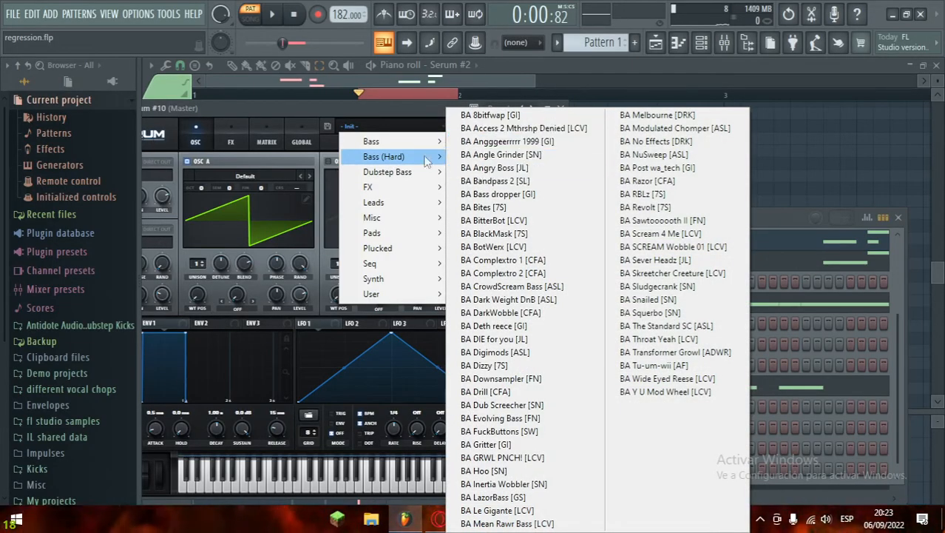
mouse_move(425, 174)
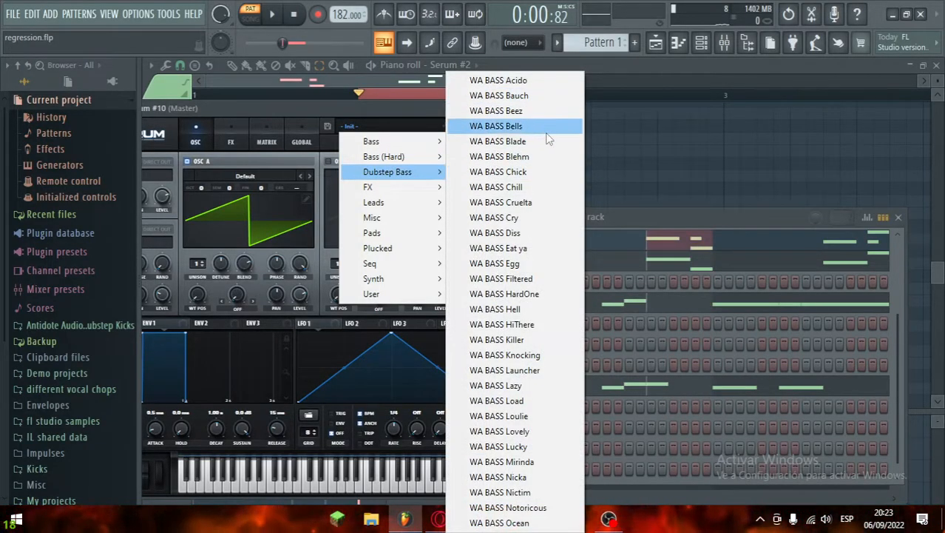
left_click(537, 249)
Step: Open the Serum #2 patch at 75% zoom with the channel rack moved aside, and examine its effects and oscillators
left_click_drag(640, 226, 662, 218)
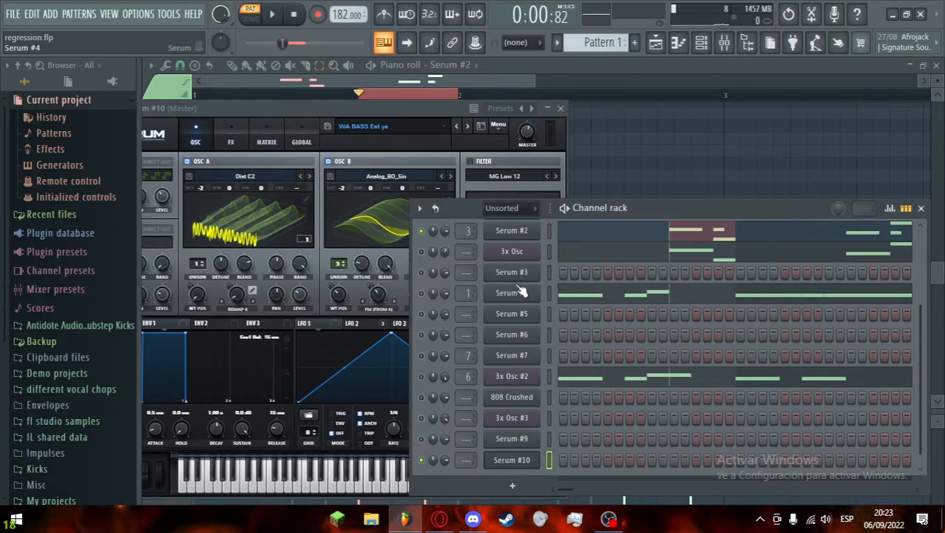
left_click(523, 234)
left_click(252, 87)
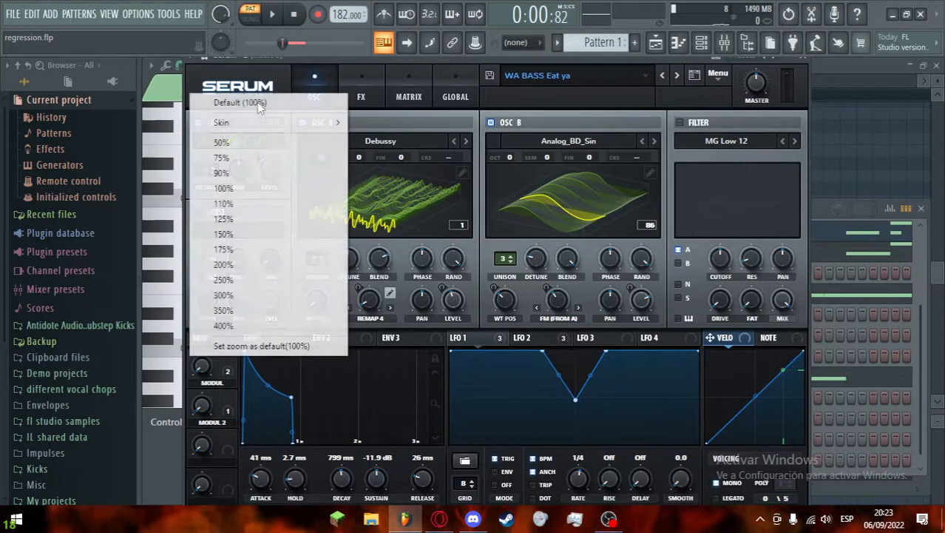
left_click(248, 159)
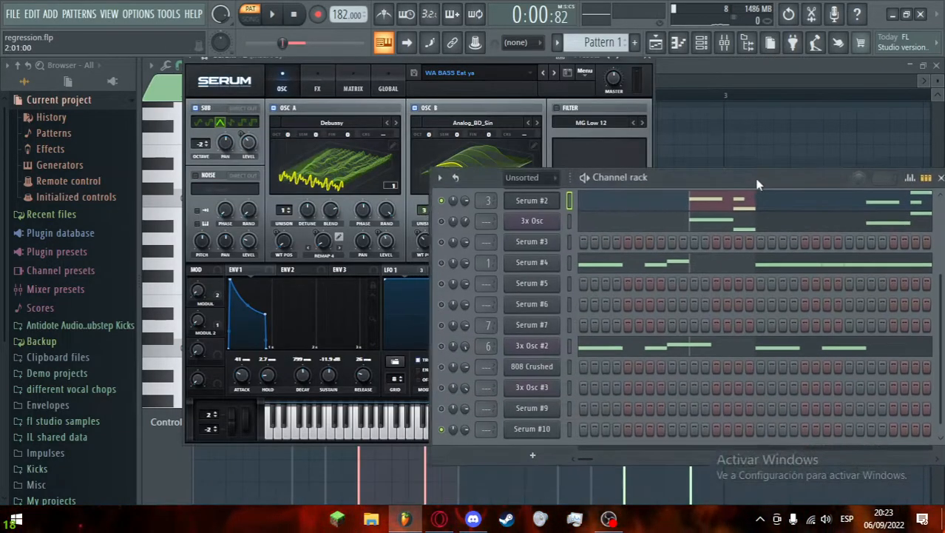
left_click(317, 82)
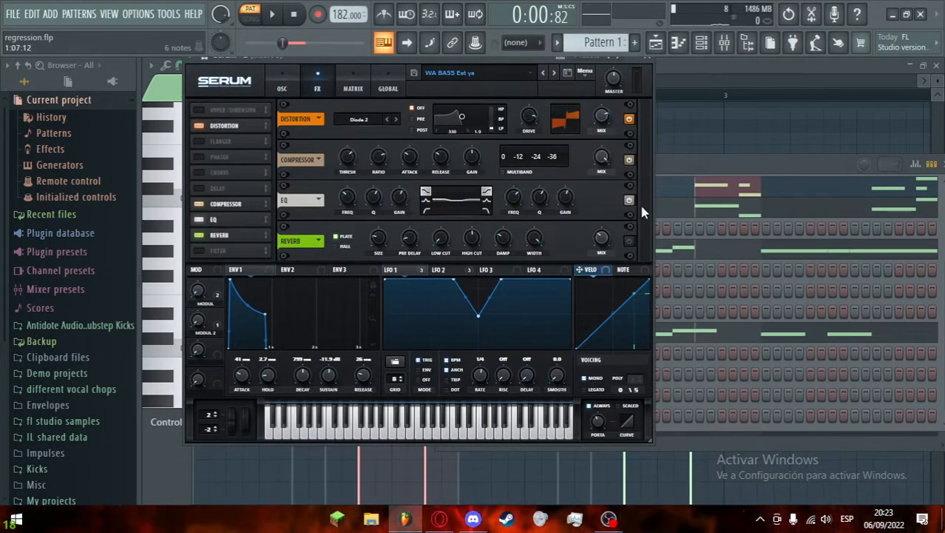
left_click(281, 83)
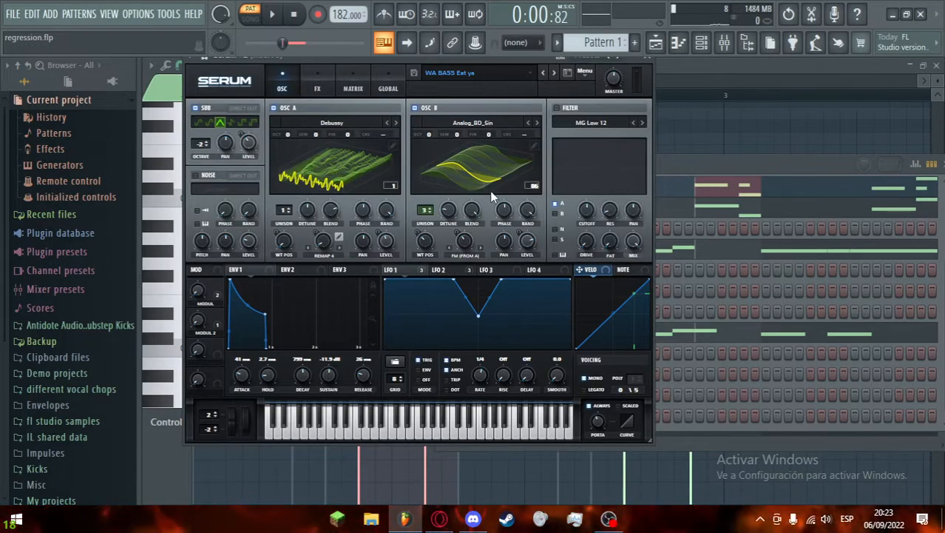
Step: Open Serum #10 beside the Serum #2 patch and check its effects before returning to its oscillators
left_click(778, 170)
scroll(665, 236, "down", 1)
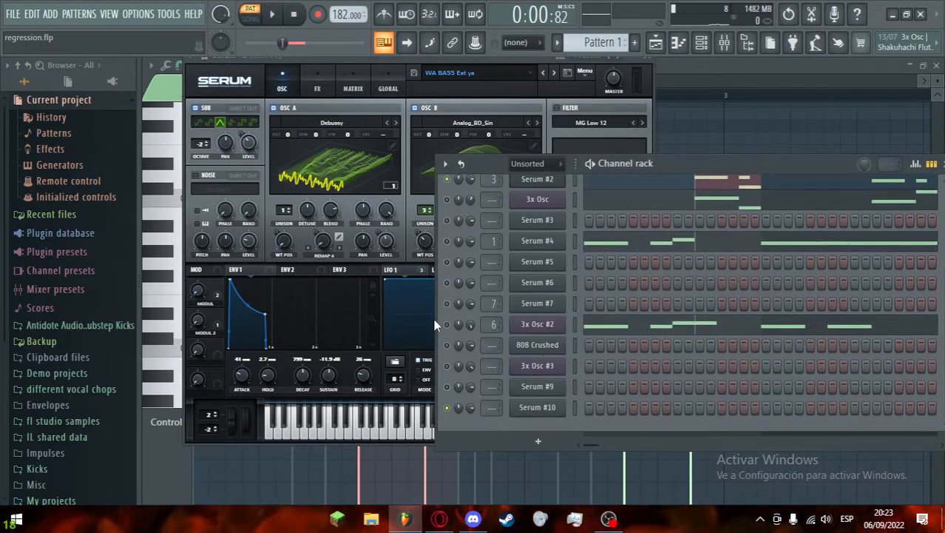
left_click(527, 409)
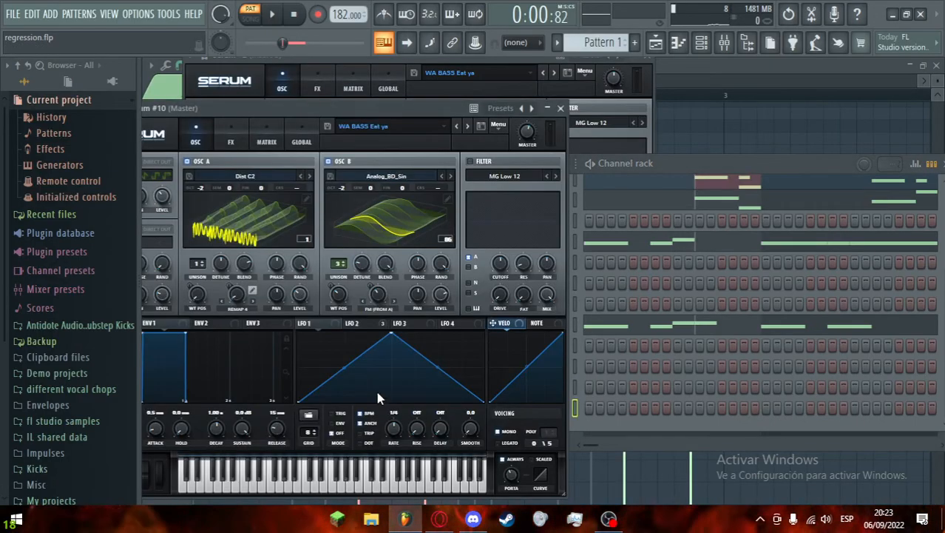
left_click_drag(415, 112, 772, 77)
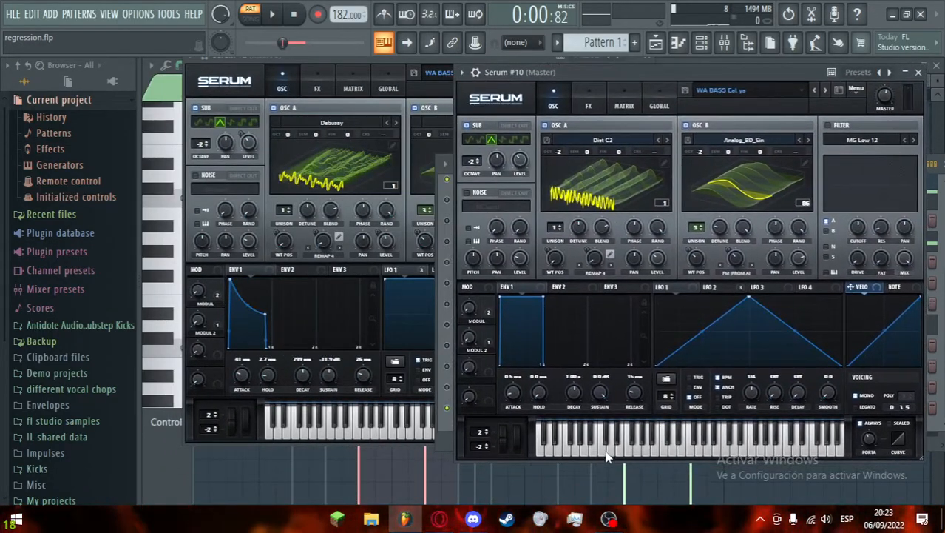
left_click(588, 106)
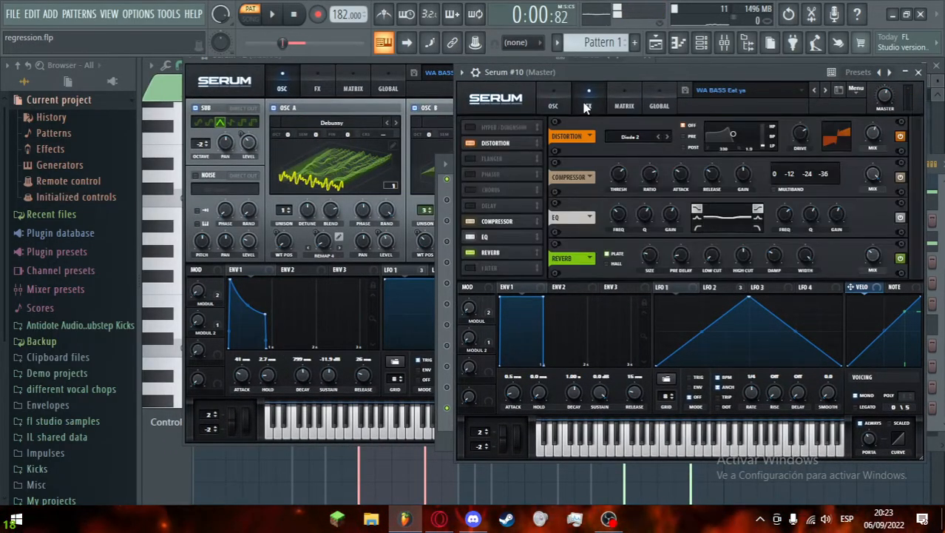
left_click(550, 96)
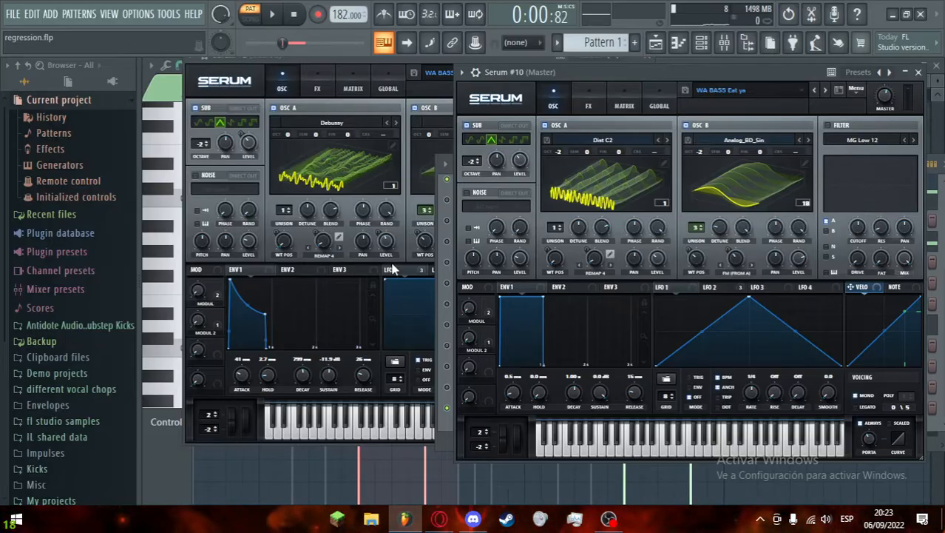
Step: Compare the LFO curves of Serum #2 and Serum #10, and audition a note in Serum #10
left_click_drag(388, 58, 363, 61)
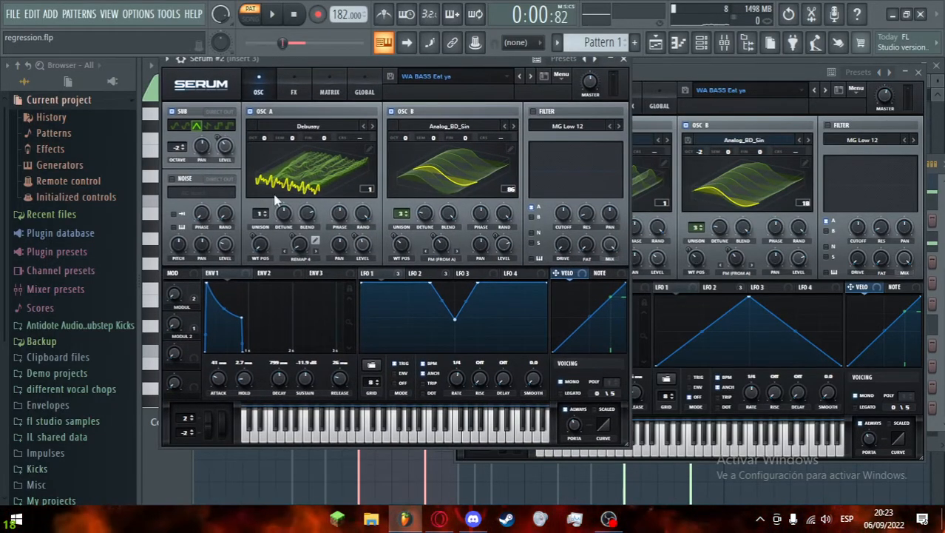
left_click(336, 441)
left_click(697, 291)
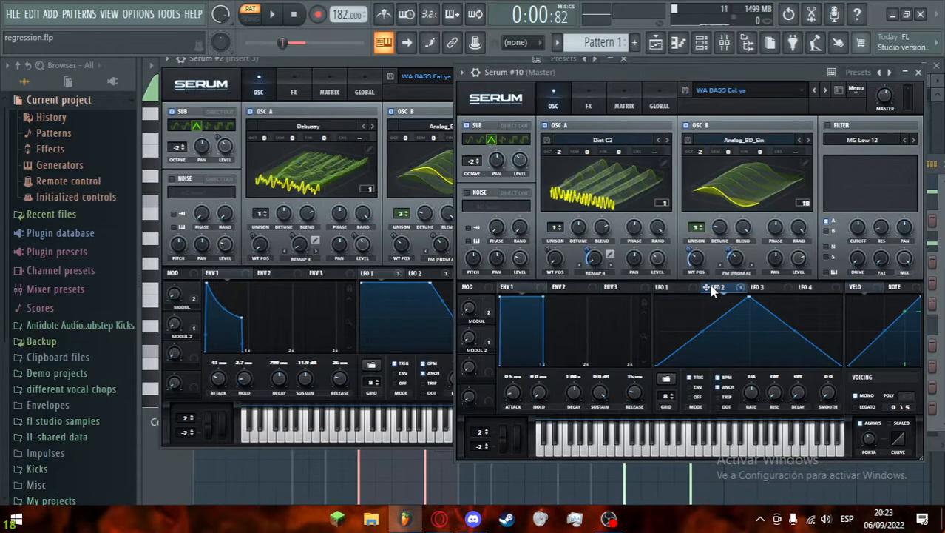
left_click(382, 277)
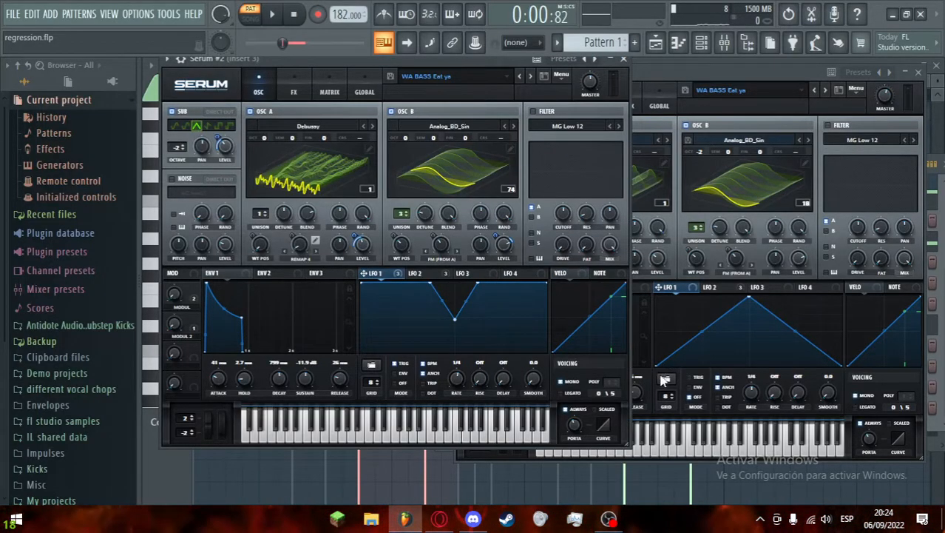
left_click(652, 192)
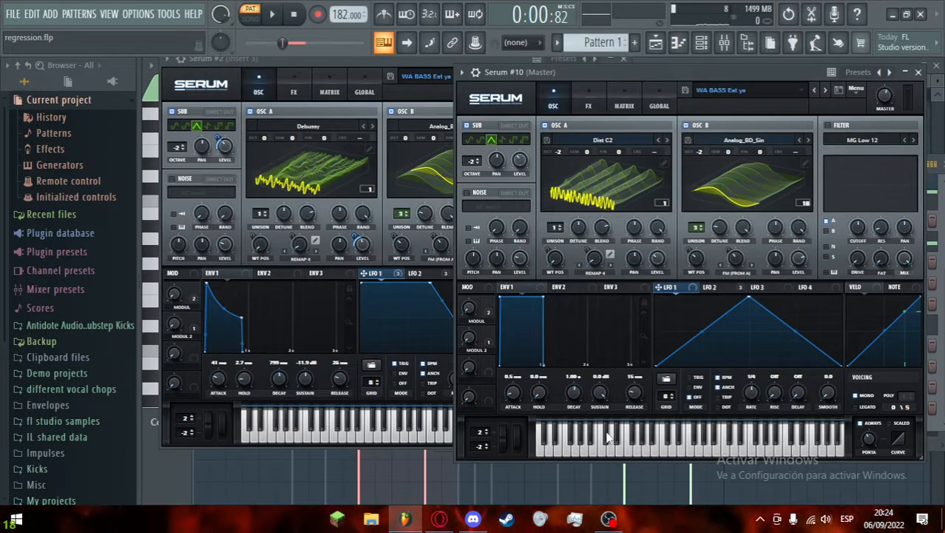
left_click(636, 440)
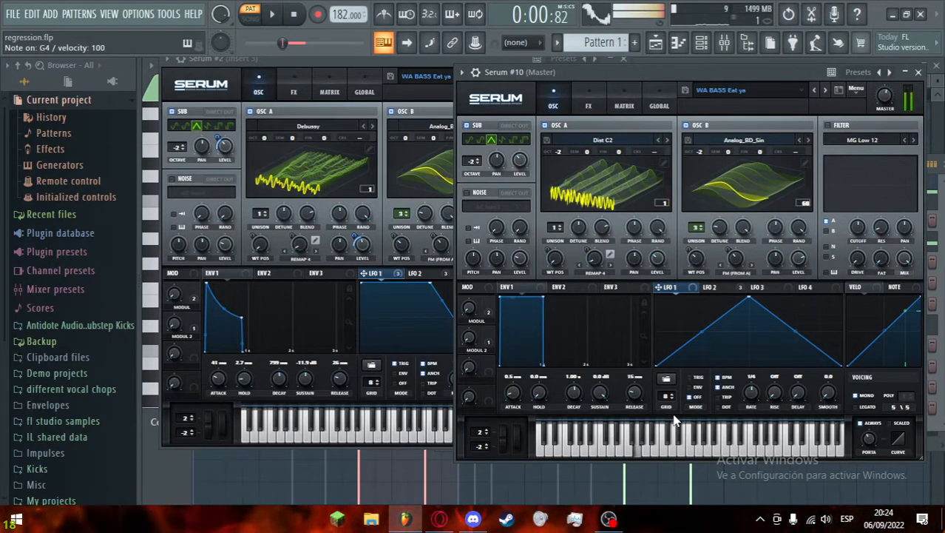
Step: Flatten Serum #10's LFO 1 curve at full level by raising its end point
left_click_drag(656, 365, 656, 274)
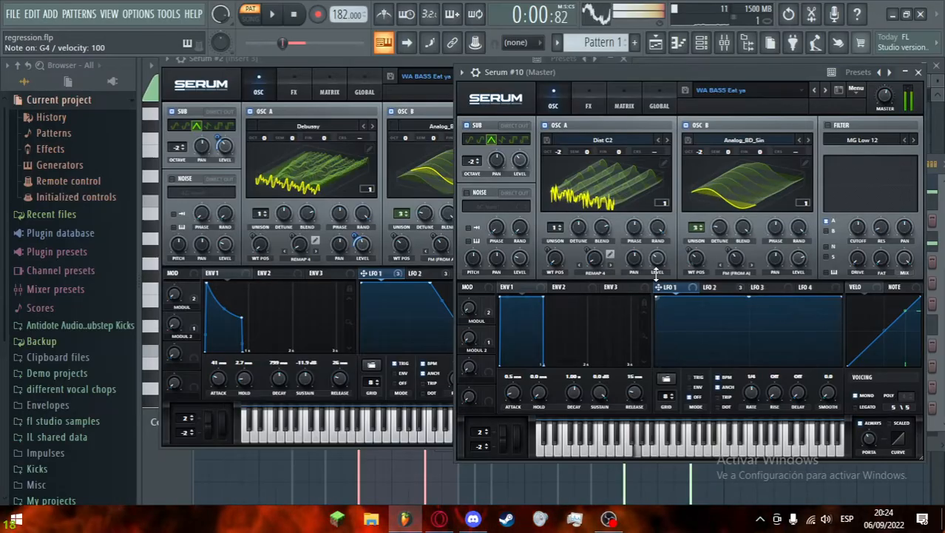
right_click(723, 298)
left_click(718, 305)
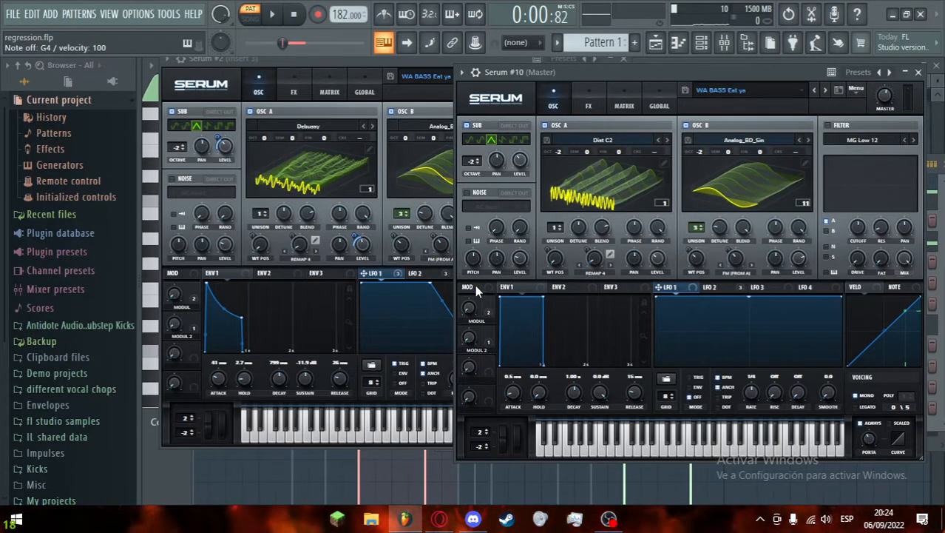
Step: Assign LFO 1 to the OSC A and OSC B levels in Serum #10, using Serum #2's modulators as reference
left_click(389, 276)
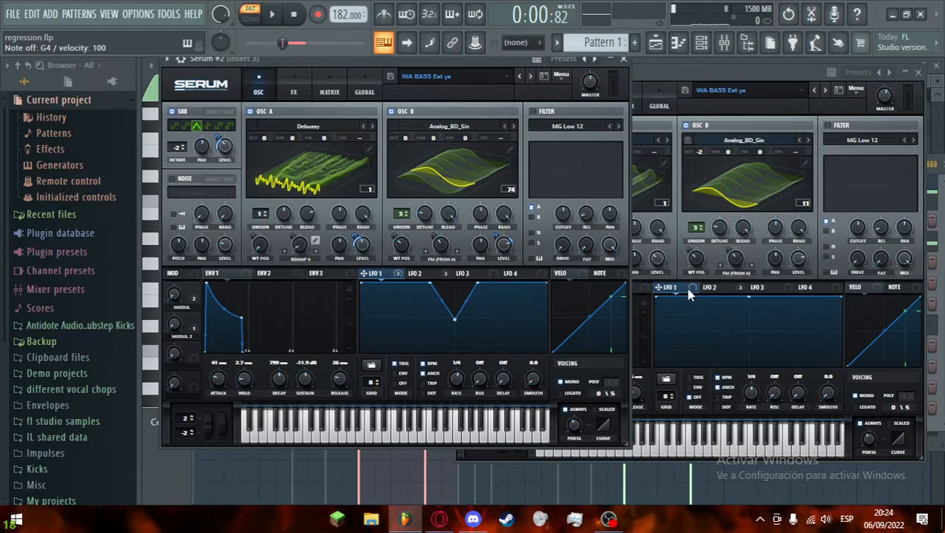
left_click_drag(668, 79, 647, 79)
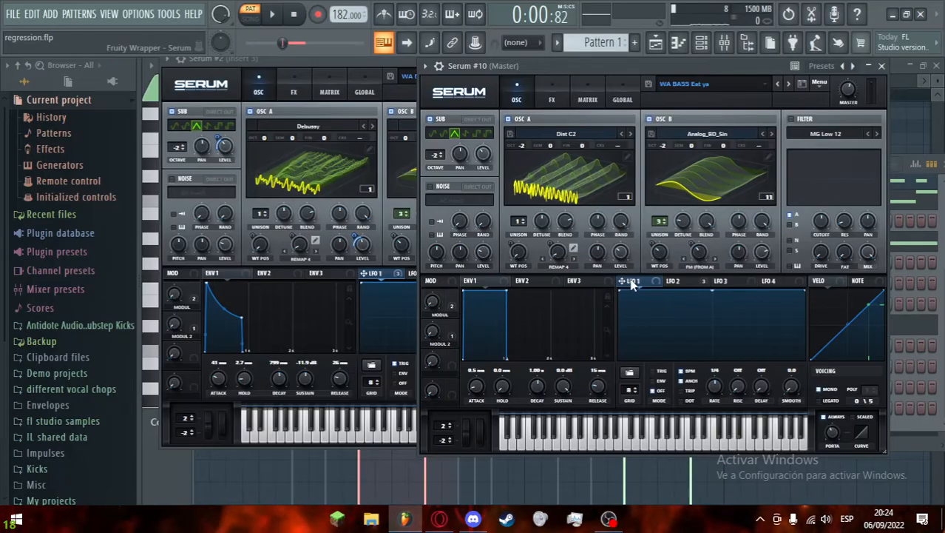
left_click_drag(632, 282, 665, 278)
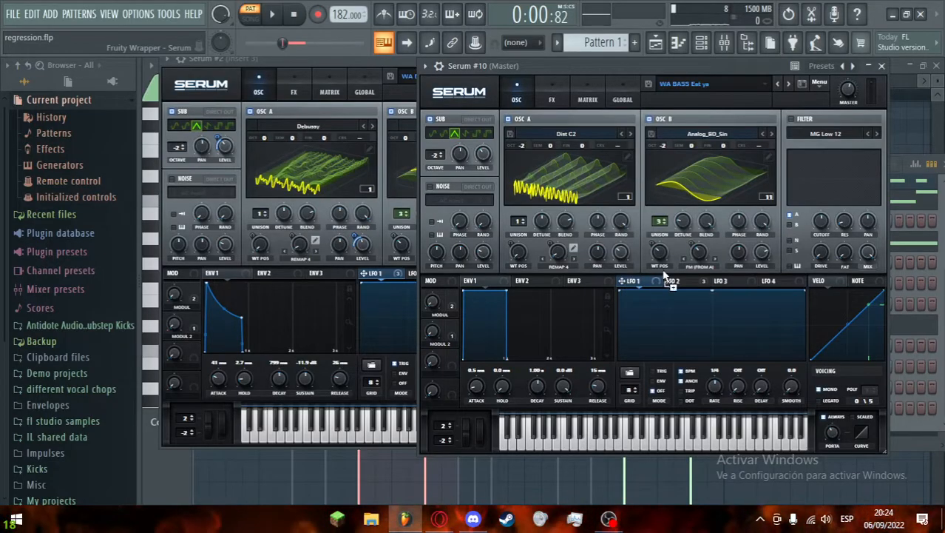
right_click(362, 244)
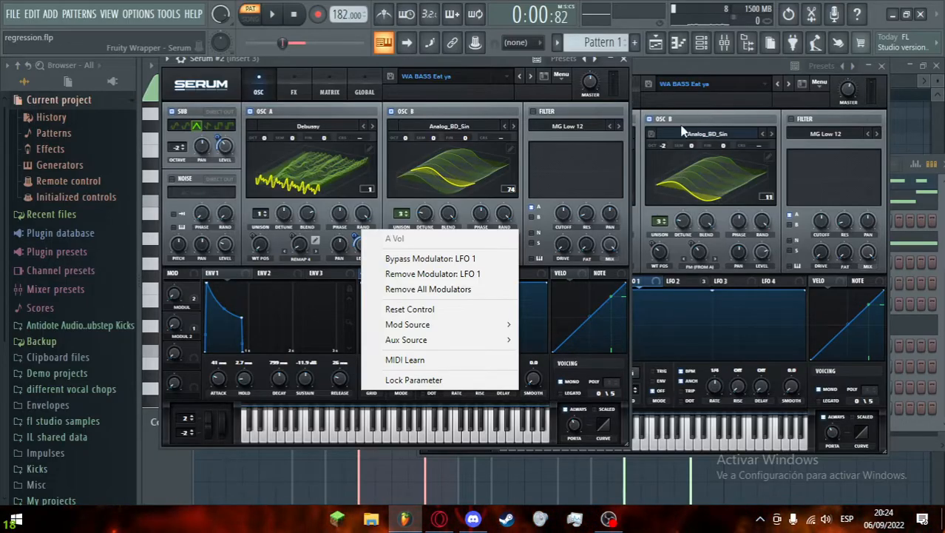
left_click(699, 82)
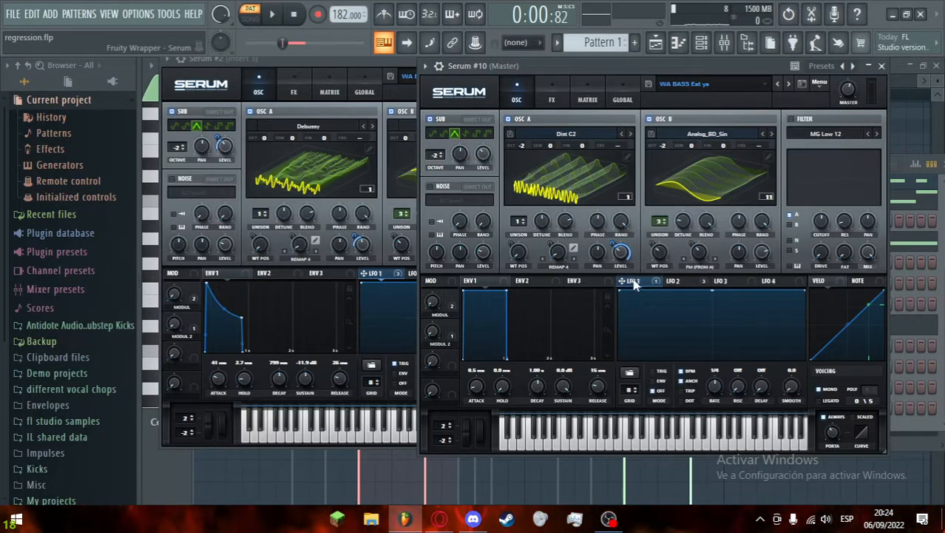
mouse_move(622, 250)
left_mouse_down()
mouse_move(610, 278)
mouse_move(625, 276)
mouse_move(625, 246)
mouse_move(613, 236)
left_mouse_up()
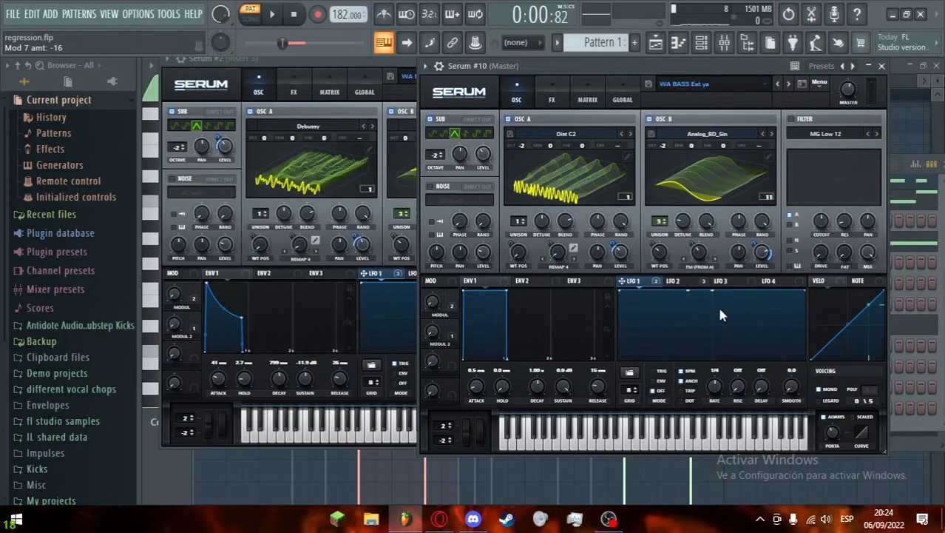
Step: Shape Serum #10's LFO 1 with a V-shaped dip in the middle and compare it with Serum #2's curve
left_click(713, 282)
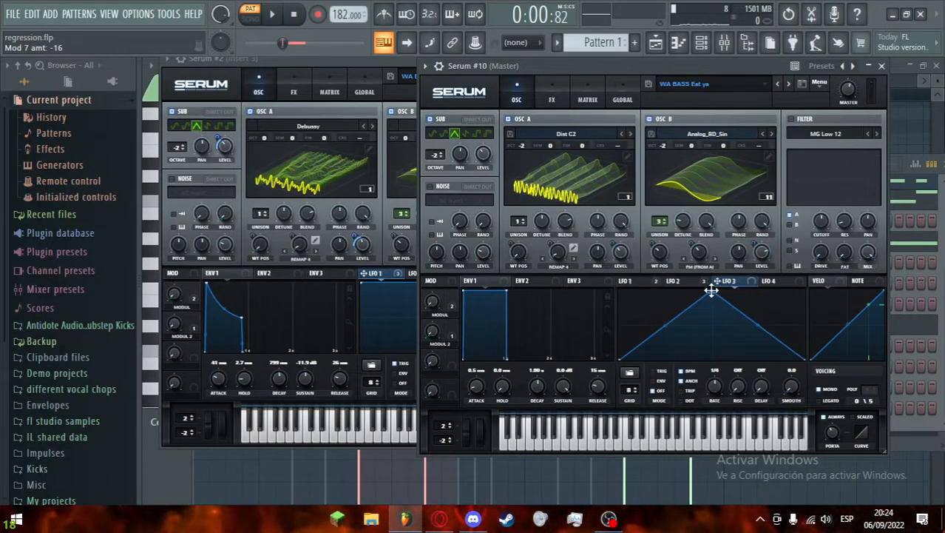
left_click(632, 281)
left_click_drag(712, 293, 730, 287)
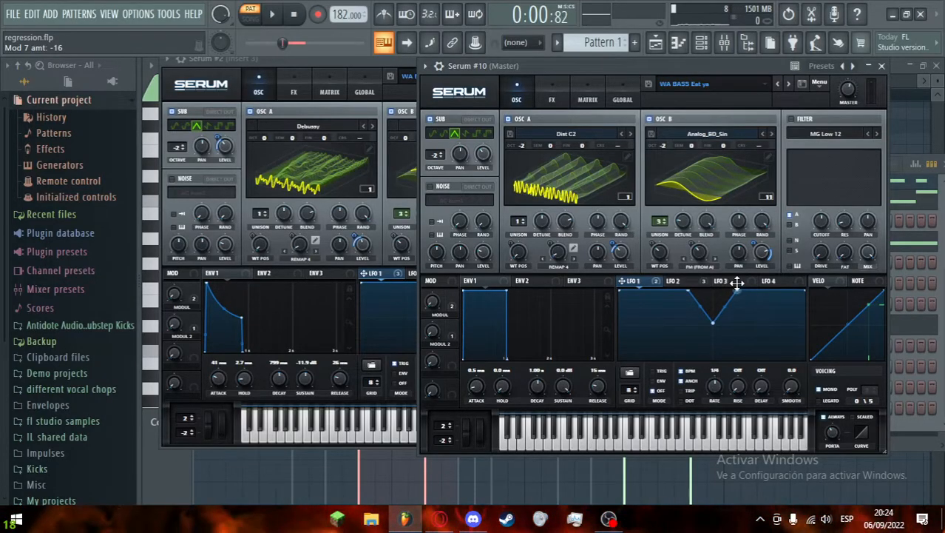
left_click(359, 71)
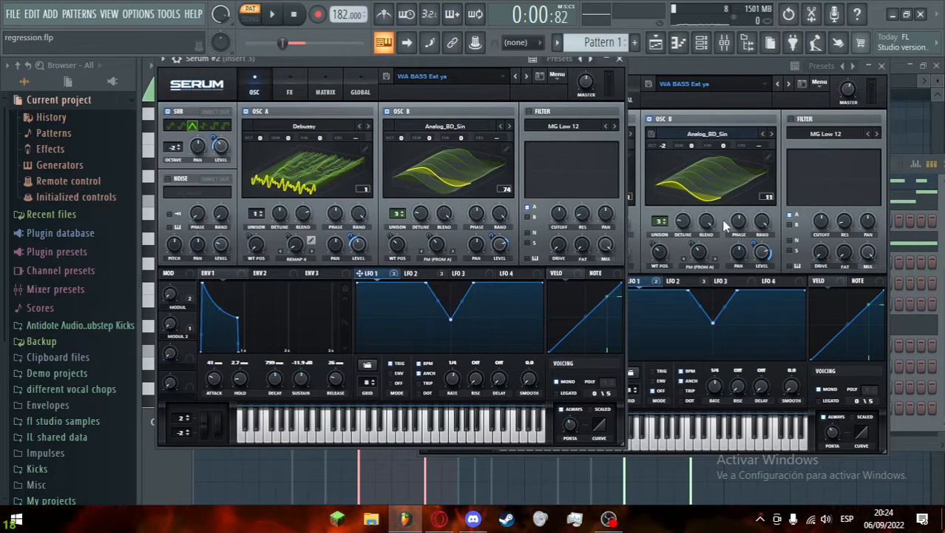
left_click(712, 77)
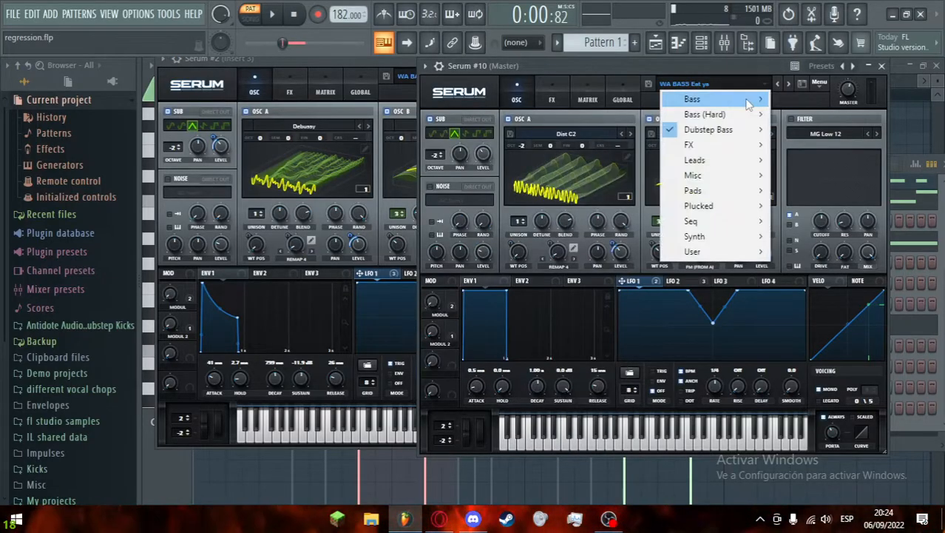
left_click_drag(363, 62, 297, 79)
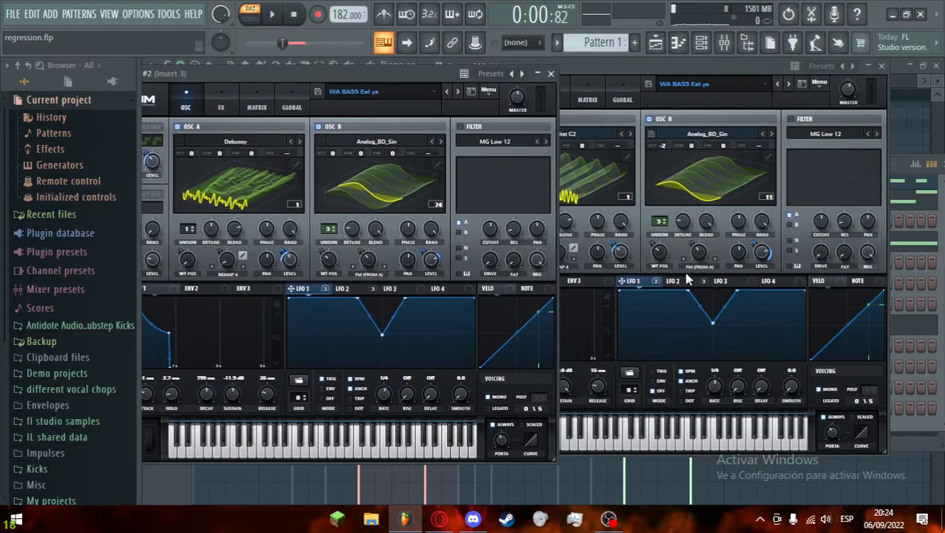
left_click(667, 281)
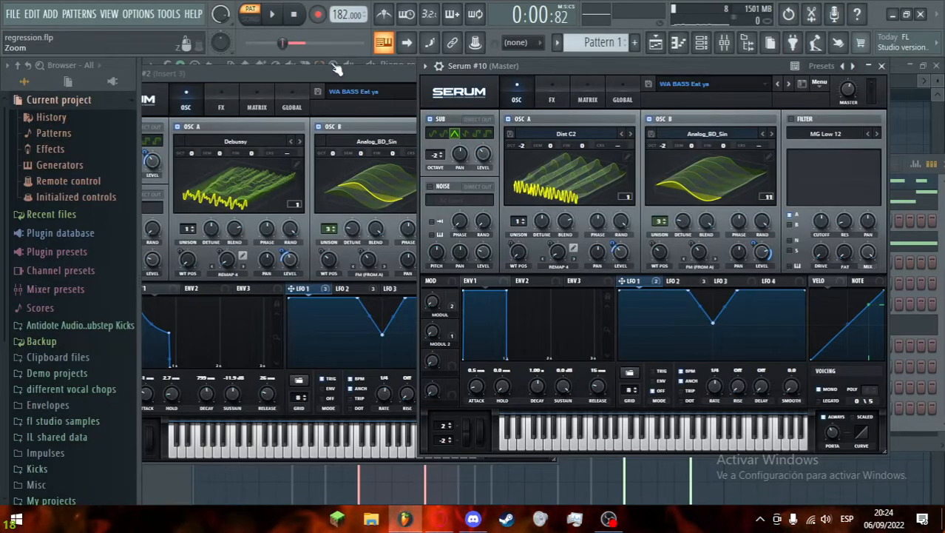
Step: Play notes on the Serum #10 and Serum #2 keyboards to compare their sounds
left_click(335, 70)
left_click(673, 105)
left_click(633, 443)
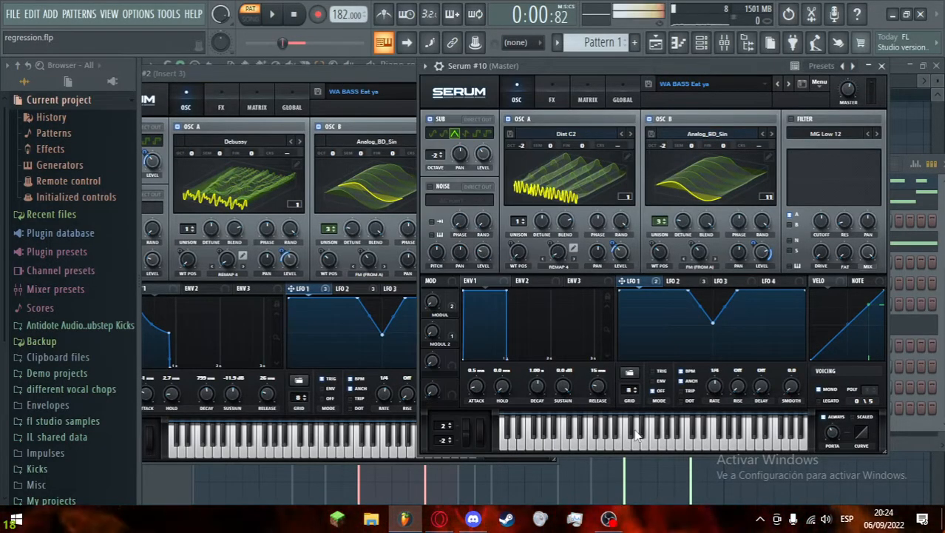
left_click(303, 451)
left_click(662, 446)
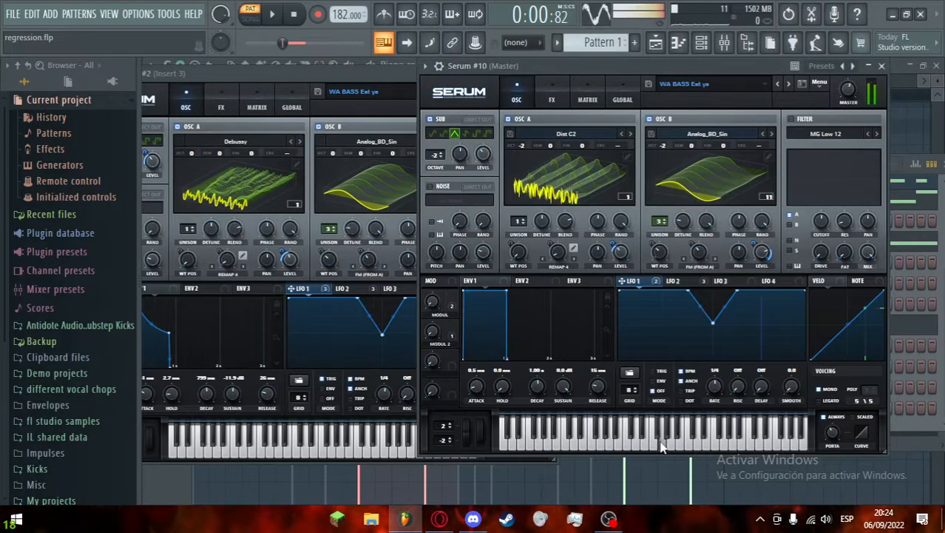
Step: Set the octave of both OSC A and OSC B to 0 in Serum #10 and audition the patch
double_click(522, 147)
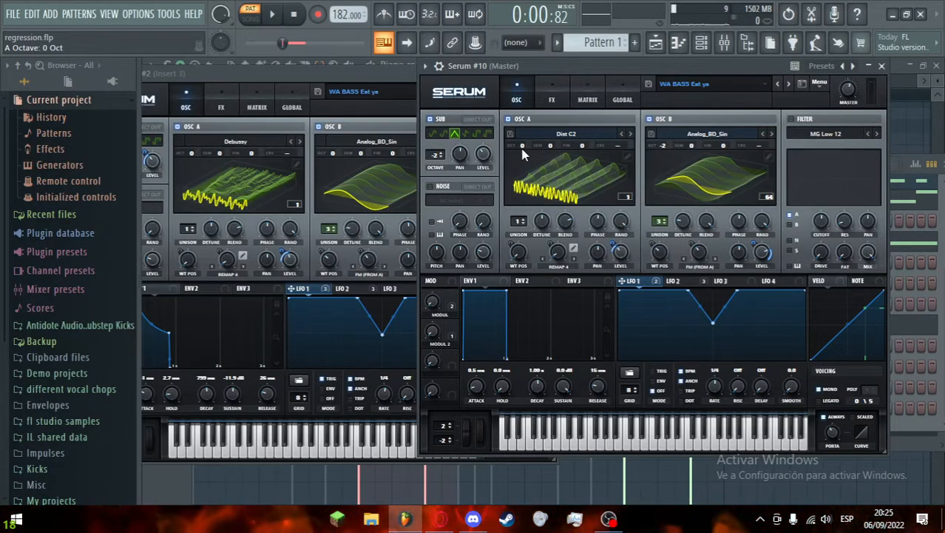
double_click(661, 146)
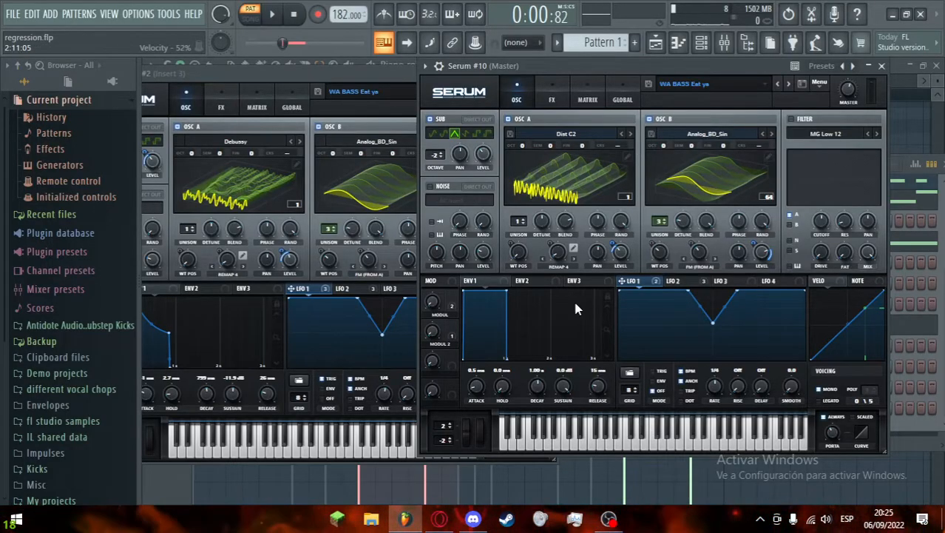
left_click_drag(646, 446, 614, 430)
Step: Adjust the LFO 1 modulation amount on Serum #10's OSC B level to follow Serum #2
left_click(353, 75)
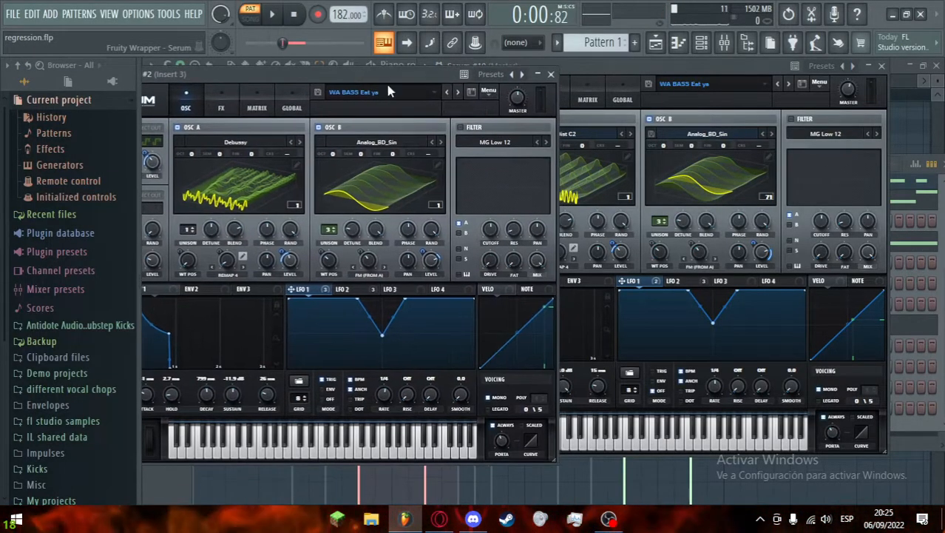
left_click(758, 249)
left_click_drag(755, 246, 758, 255)
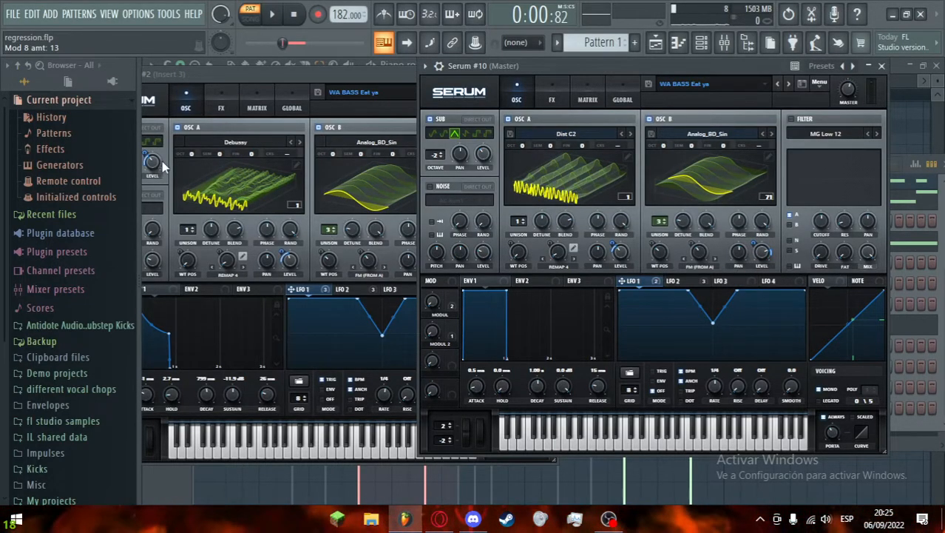
Step: Assign LFO 1 to the sub oscillator's level in Serum #10 and adjust its modulation amount
left_click(319, 78)
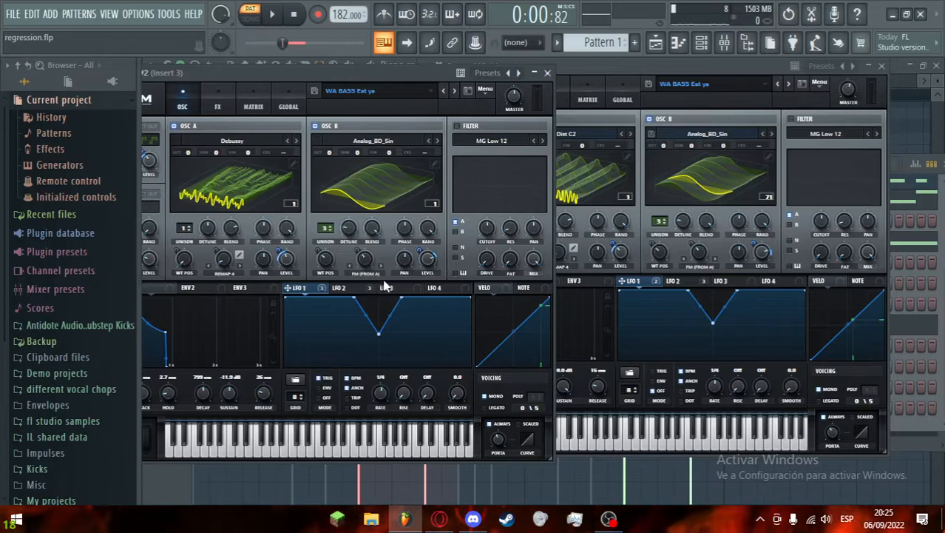
left_click_drag(436, 71, 457, 108)
left_click(573, 81)
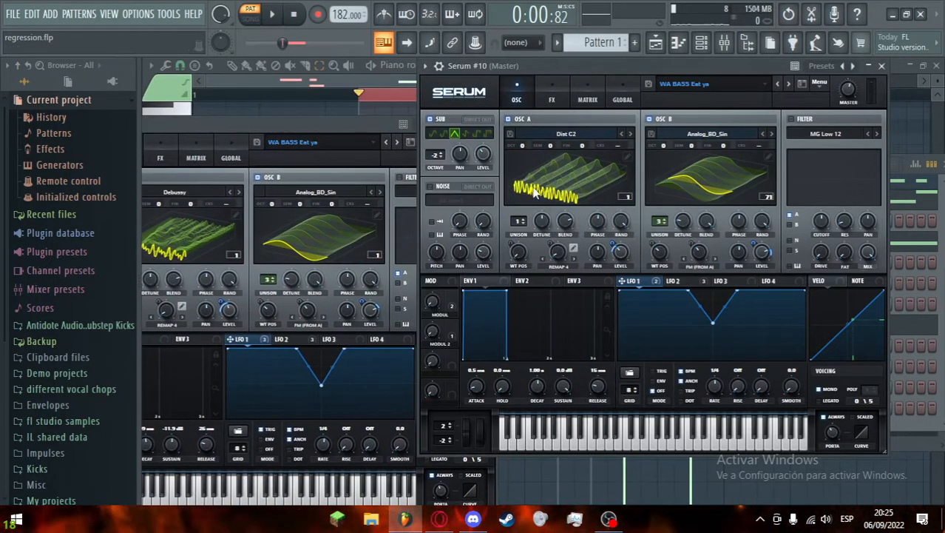
left_click_drag(477, 145, 477, 169)
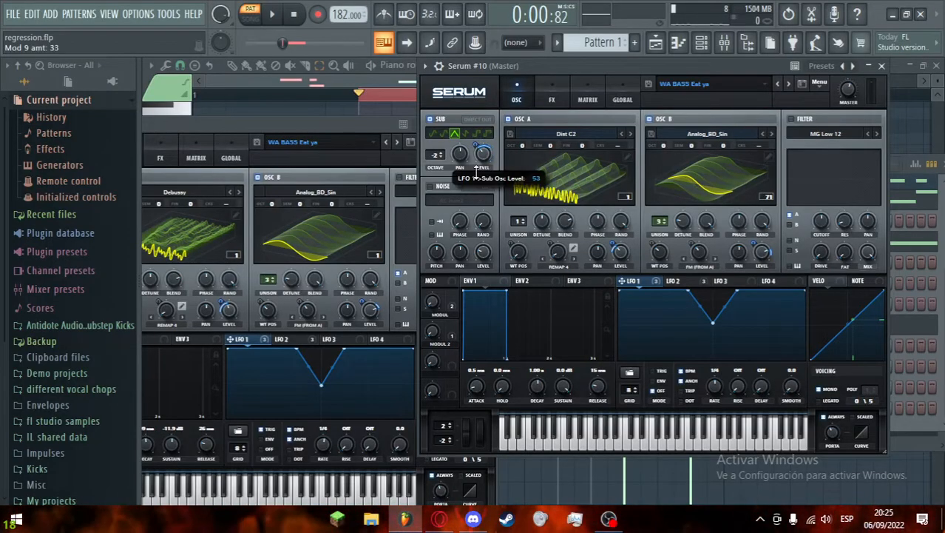
Step: Audition Serum #10 and arrange the two Serum windows side by side with their ENV 1 curves visible
left_click(638, 443)
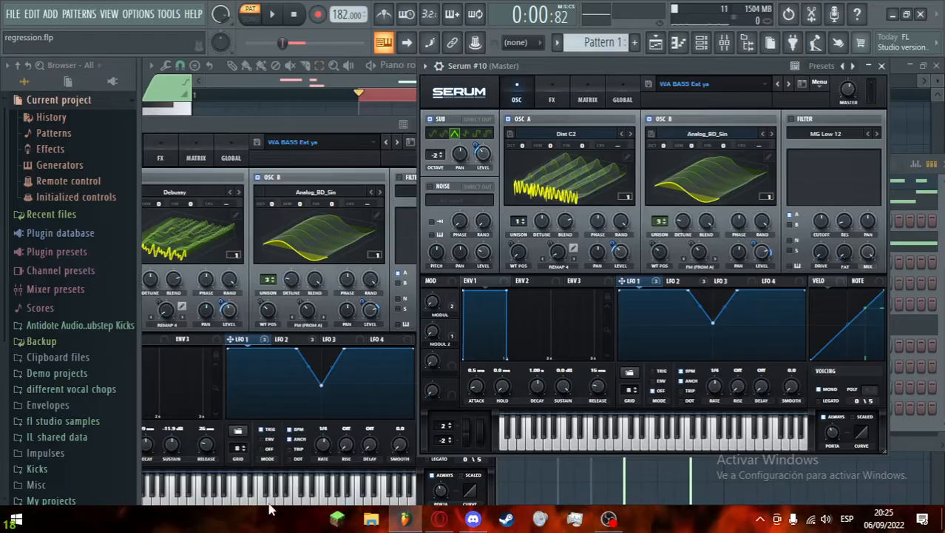
left_click_drag(334, 122, 455, 84)
left_click_drag(671, 71, 716, 71)
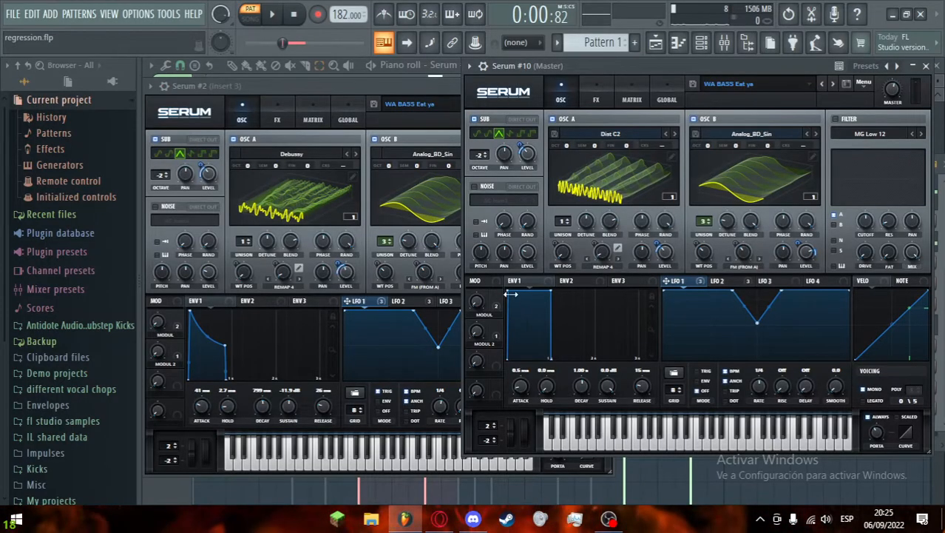
Step: Shape Serum #10's ENV 1 with a decay of 867 ms and a sustain of -11.7 dB, and audition the patch
left_click_drag(553, 291, 537, 324)
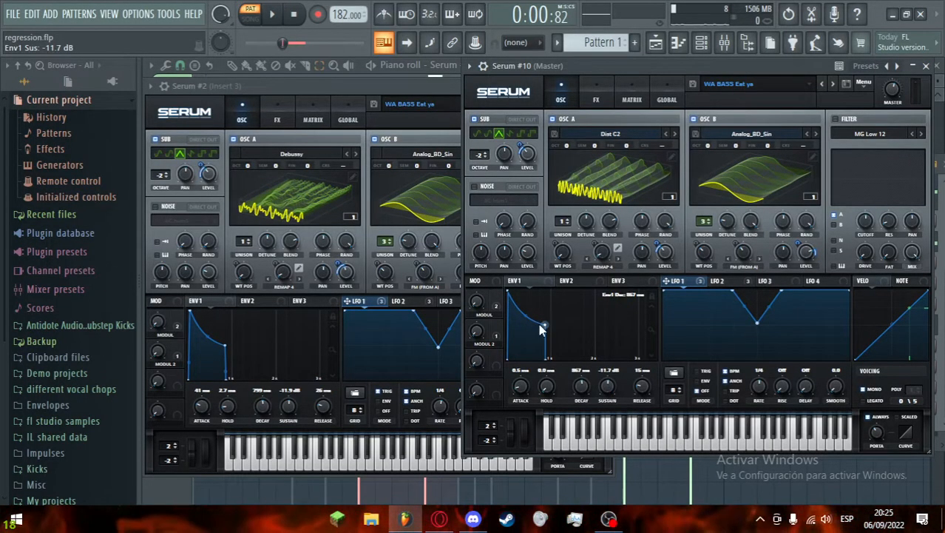
left_click_drag(697, 439, 624, 445)
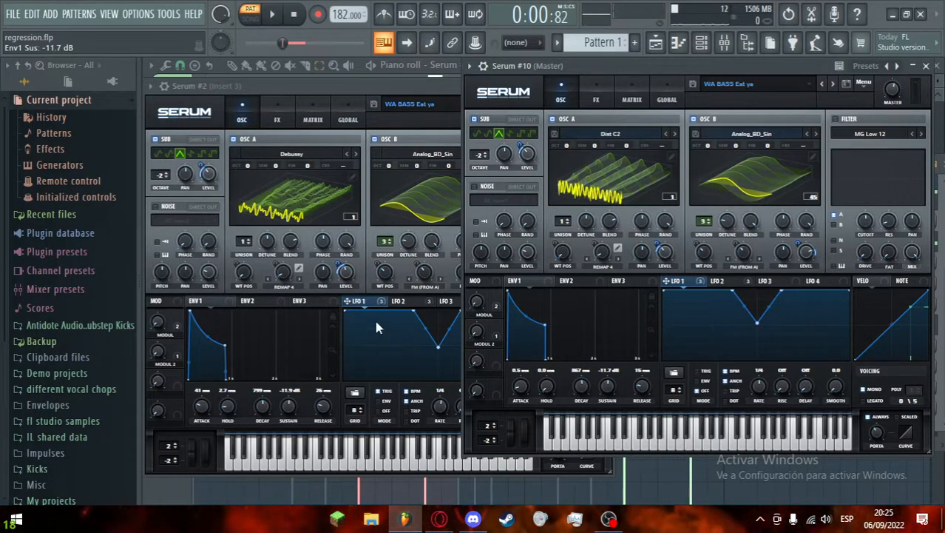
left_click_drag(327, 460, 327, 460)
left_click_drag(712, 443, 659, 431)
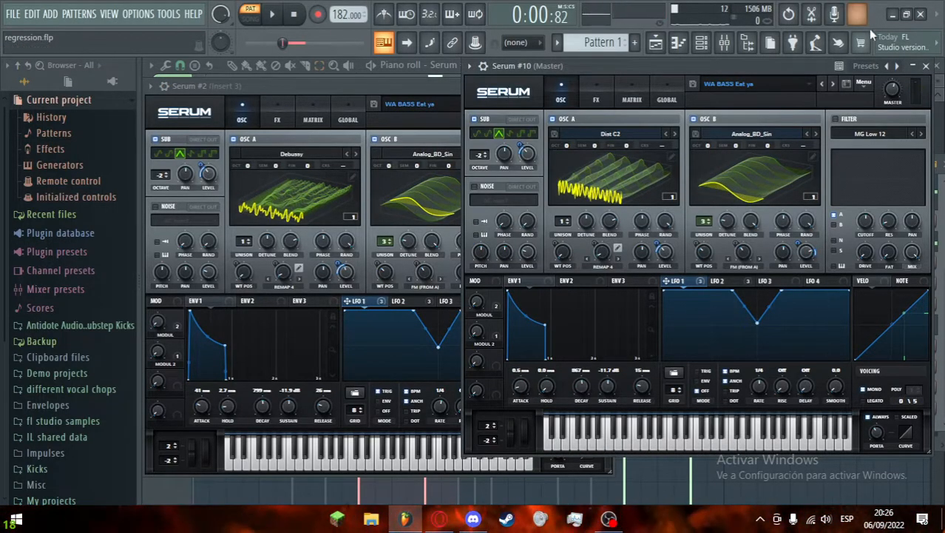
Step: Compare the settings of Serum #10 and Serum #2 by bringing up each synth from the channel rack
left_click(925, 66)
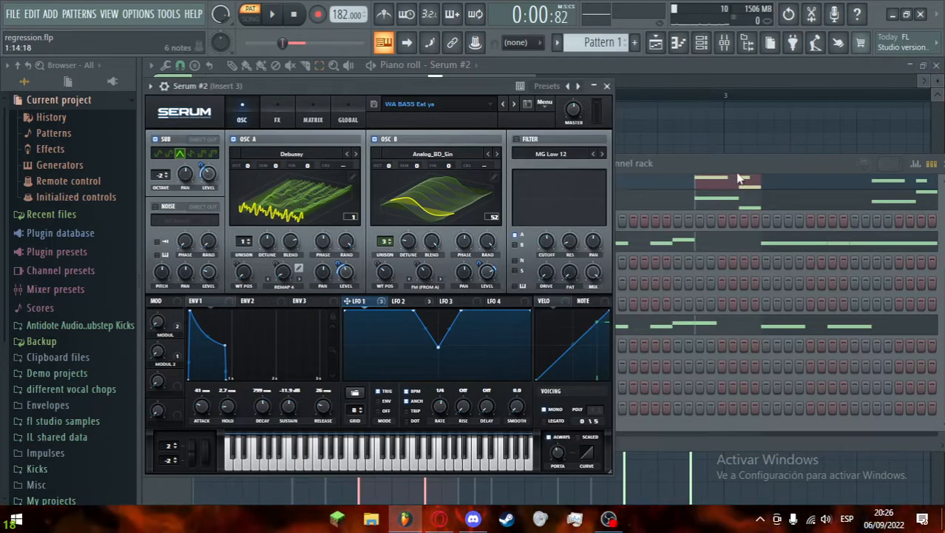
left_click_drag(739, 180, 746, 154)
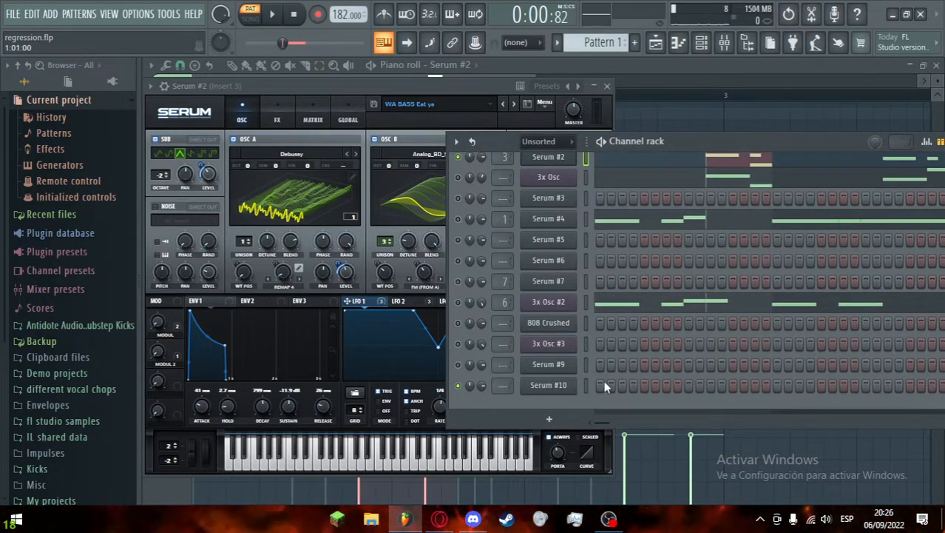
left_click(548, 385)
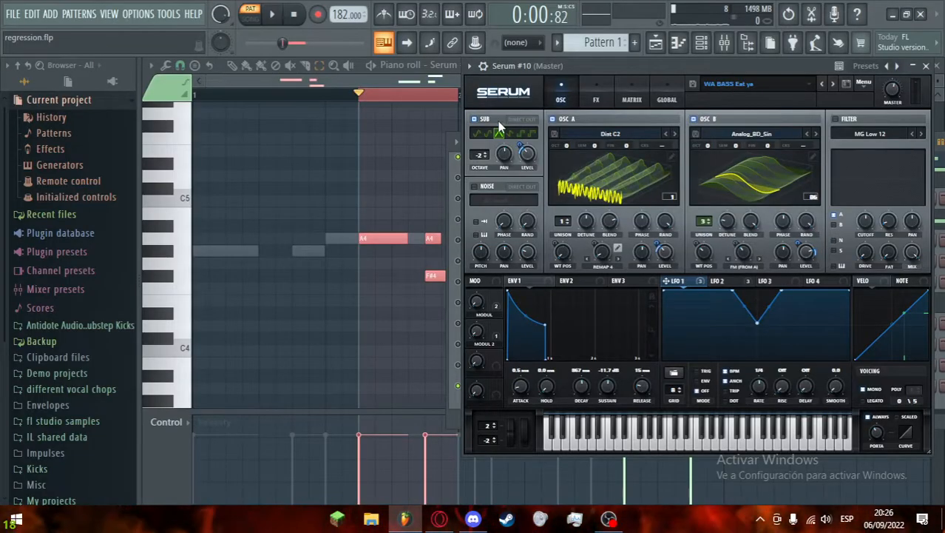
left_click(455, 171)
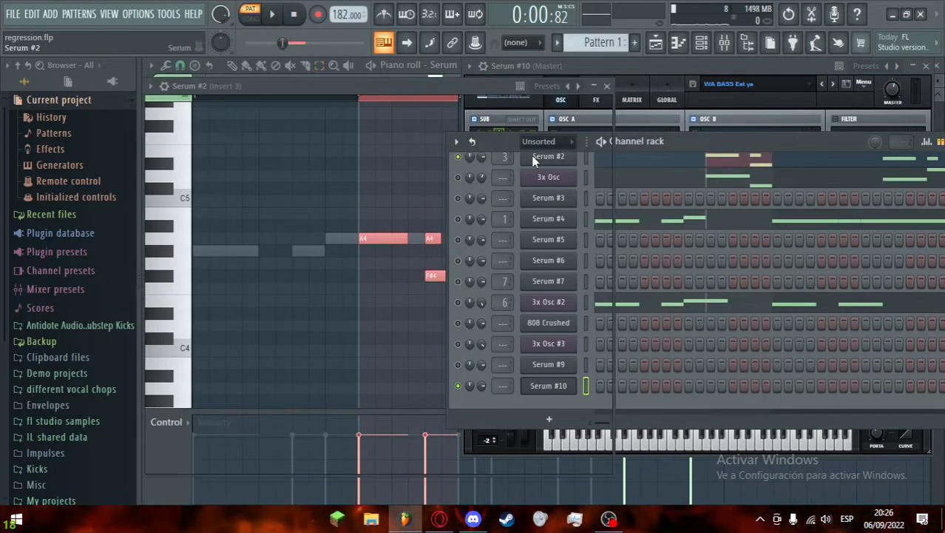
left_click(540, 156)
left_click(622, 201)
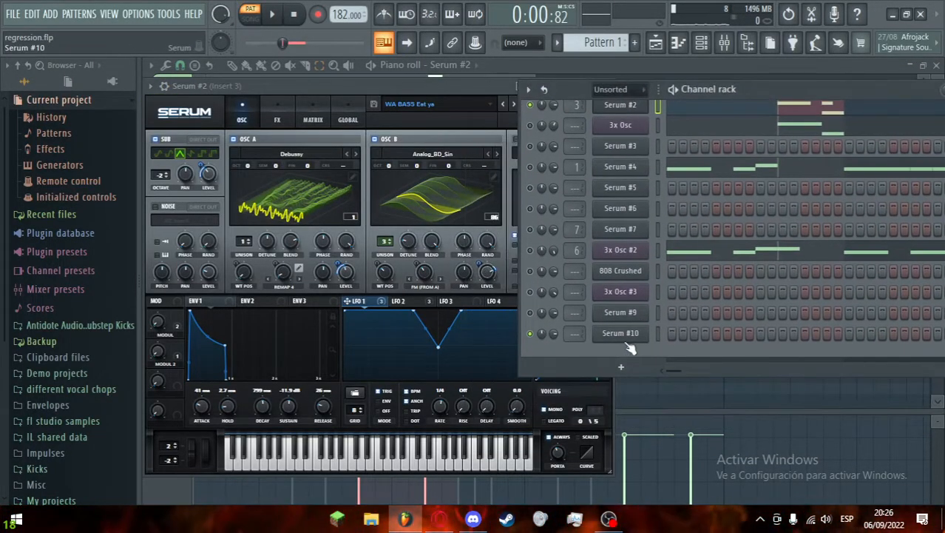
Step: Adjust the portamento time in Serum #10 and close the synth
left_click(629, 314)
left_click_drag(637, 71, 456, 32)
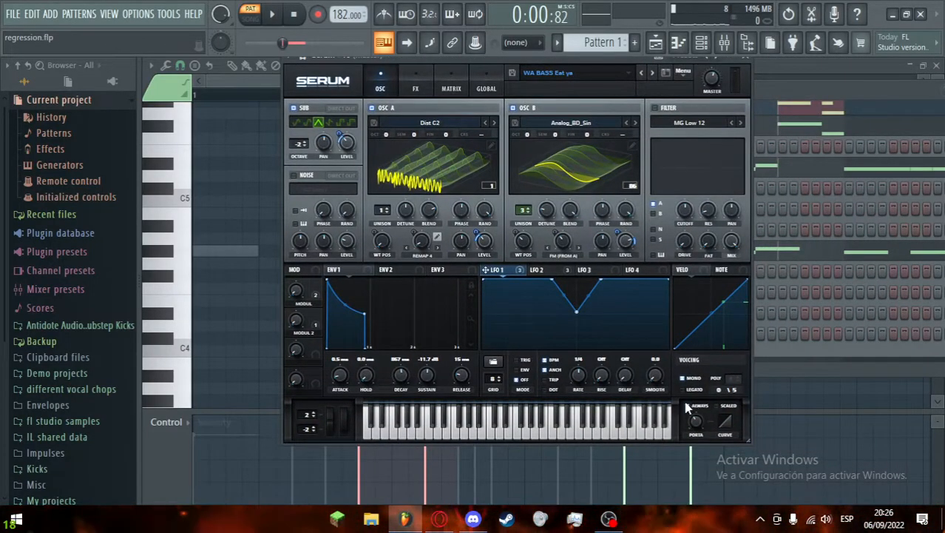
mouse_move(698, 426)
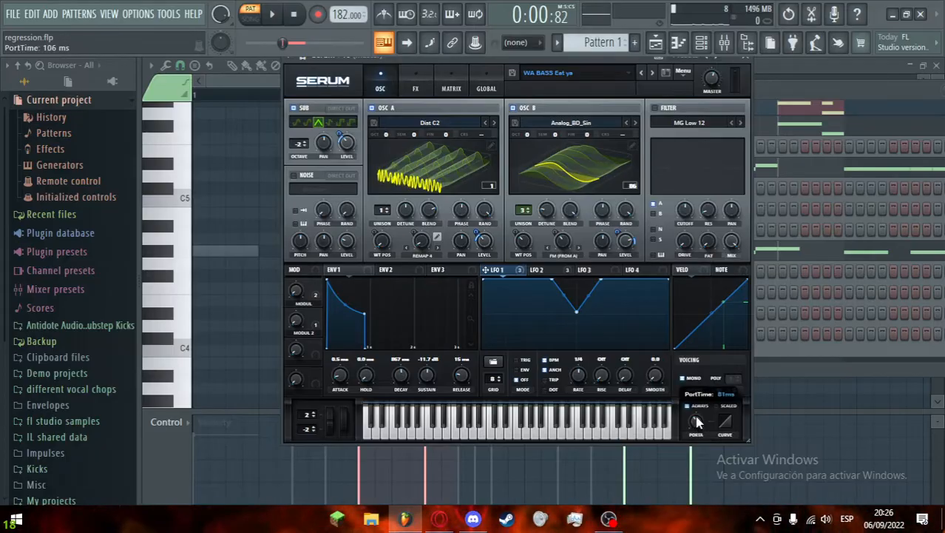
left_click_drag(697, 421, 697, 419)
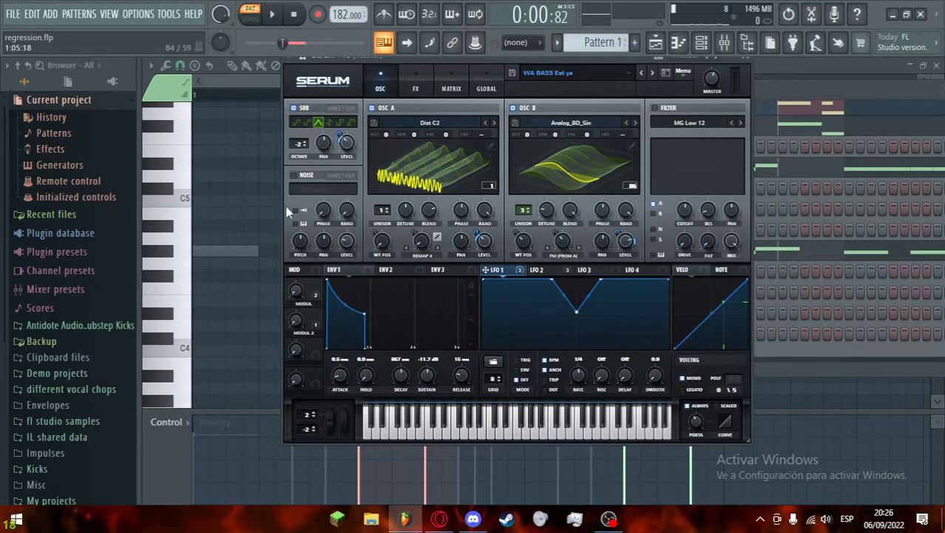
left_click(744, 57)
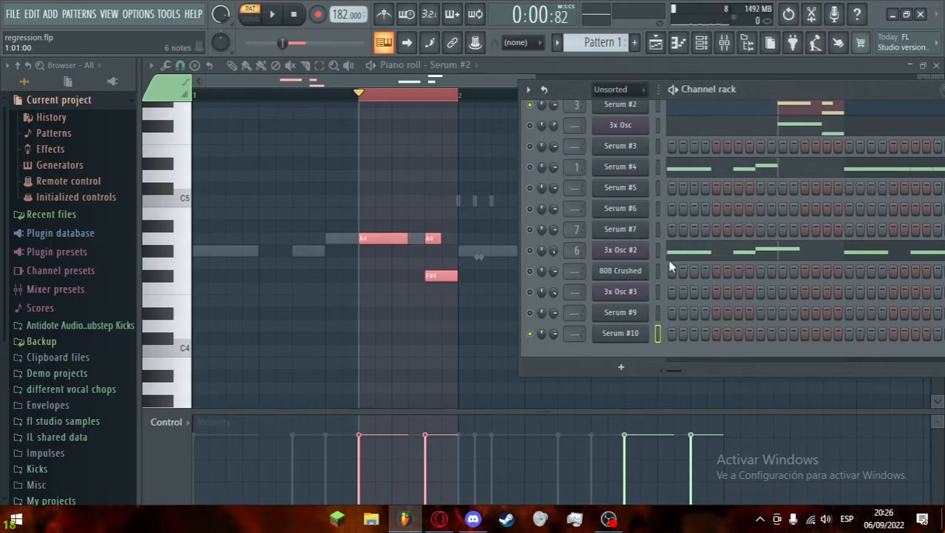
Step: Clear the channel rack from the piano roll and play back the soloed Serum #2 notes of Pattern 1
left_click_drag(776, 94, 691, 230)
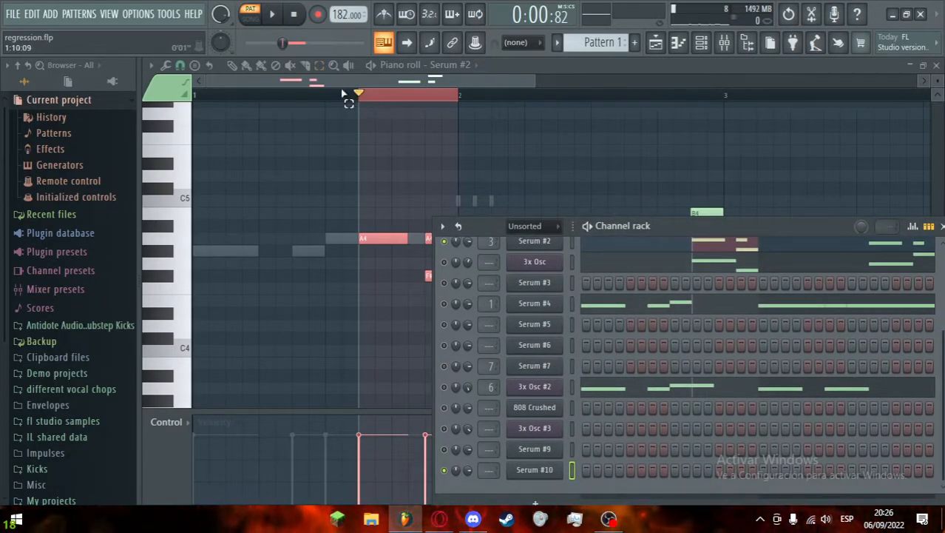
key("F6")
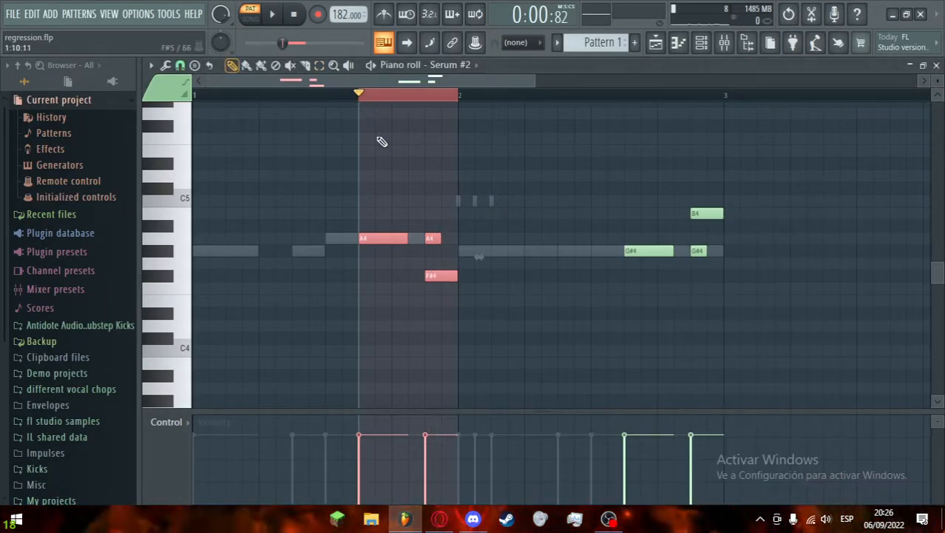
double_click(433, 238)
left_click(545, 290)
key("space")
key("space")
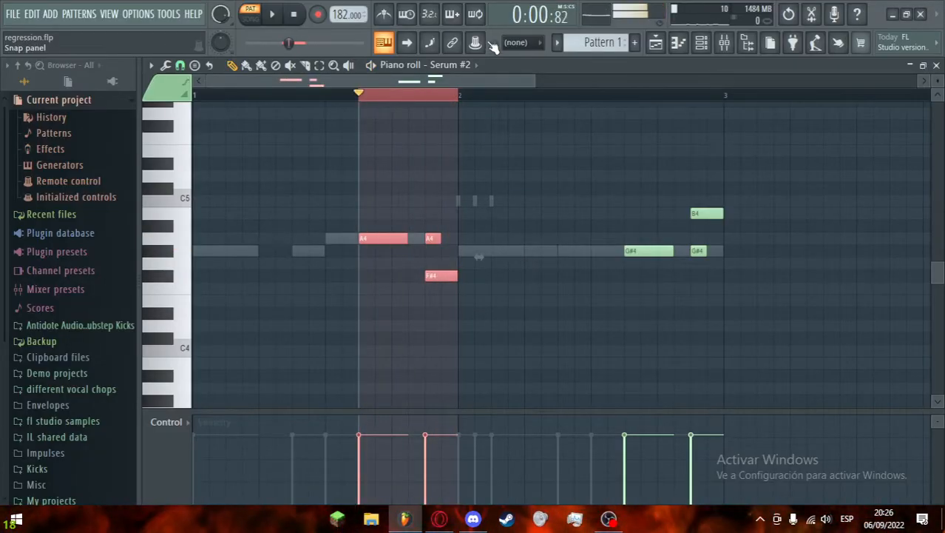
Step: Delete the Serum #10 channel and turn off soloing so every channel in the rack plays again
left_click(494, 44)
left_click(701, 42)
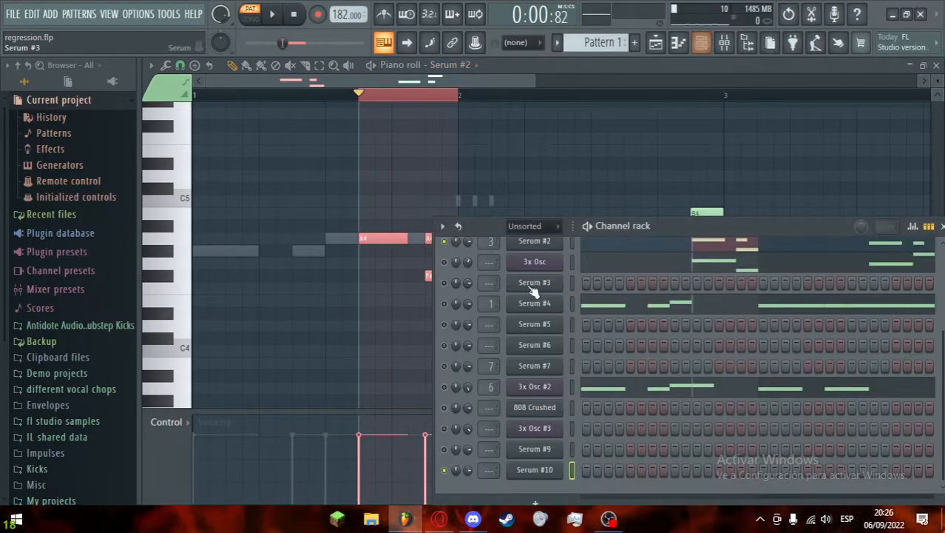
right_click(540, 427)
left_click(581, 440)
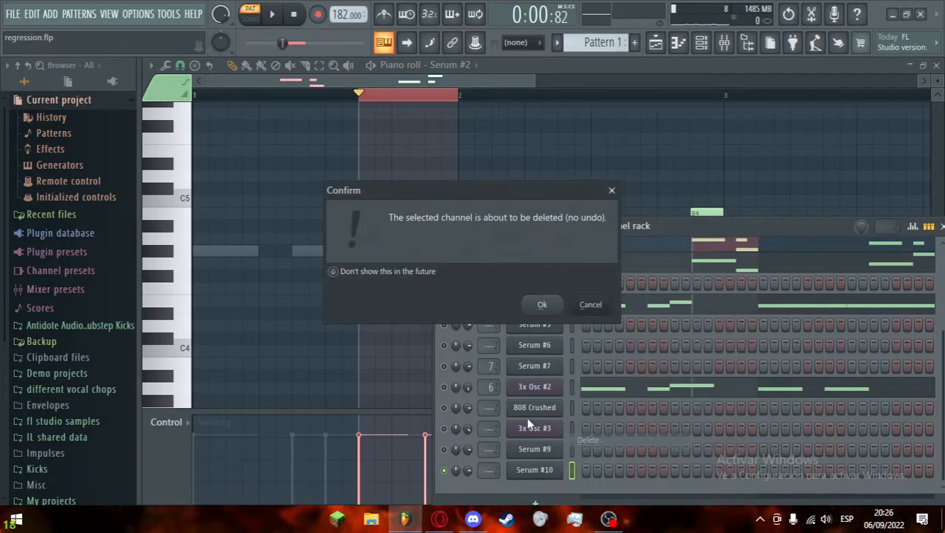
left_click(542, 304)
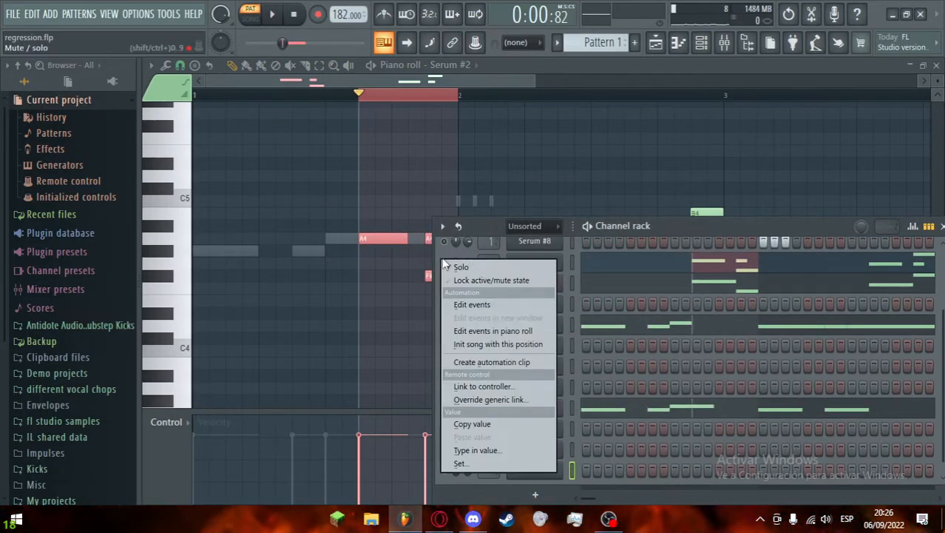
right_click(443, 262)
left_click(481, 268)
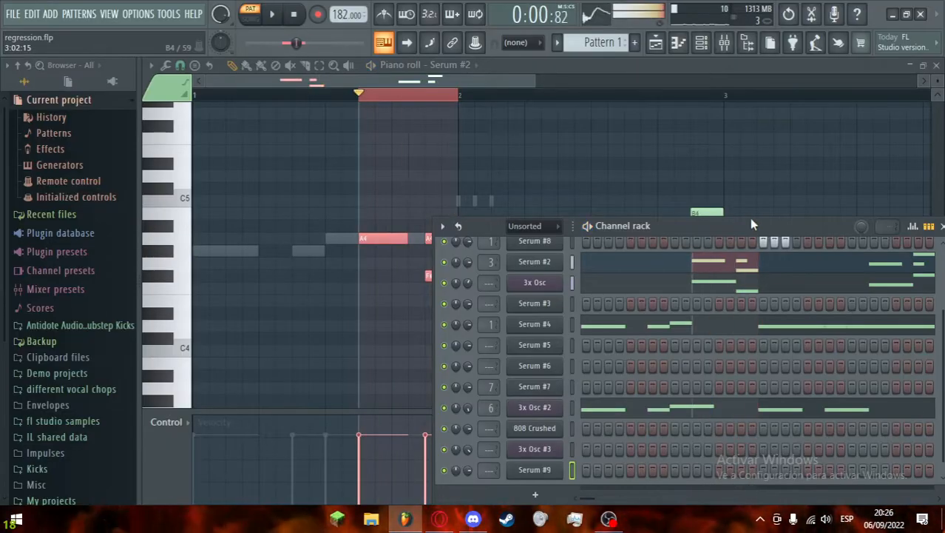
Step: Inspect the 3x Osc channel's oscillator settings, close them and put the channel rack away
left_click_drag(730, 224, 636, 130)
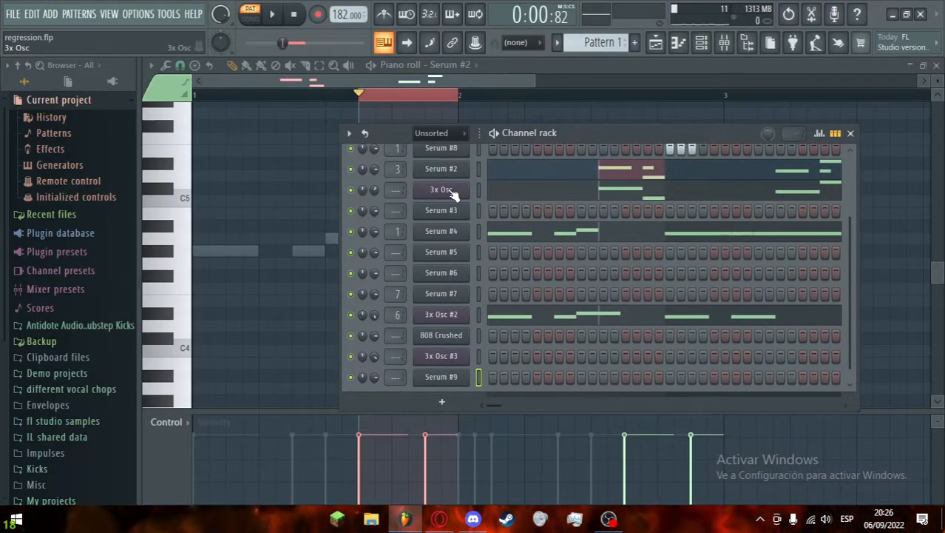
left_click(452, 191)
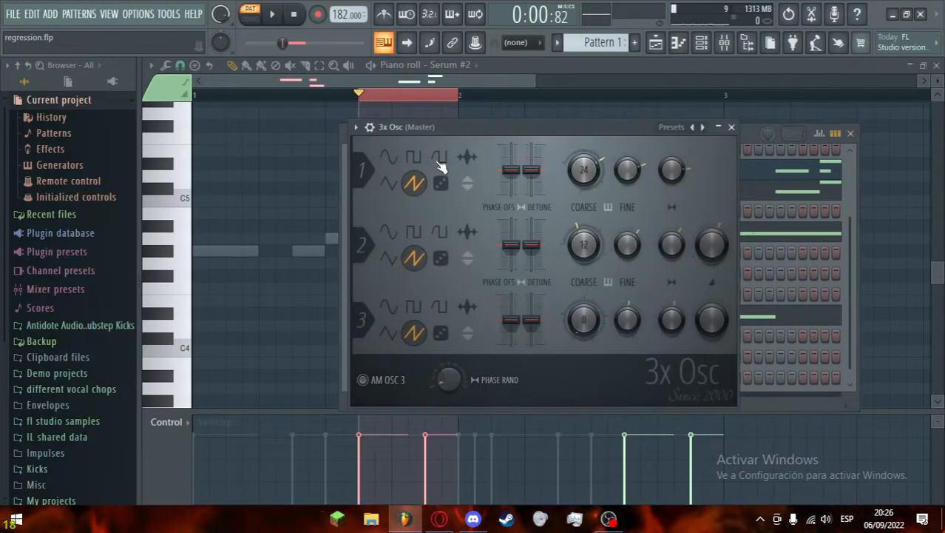
left_click(731, 128)
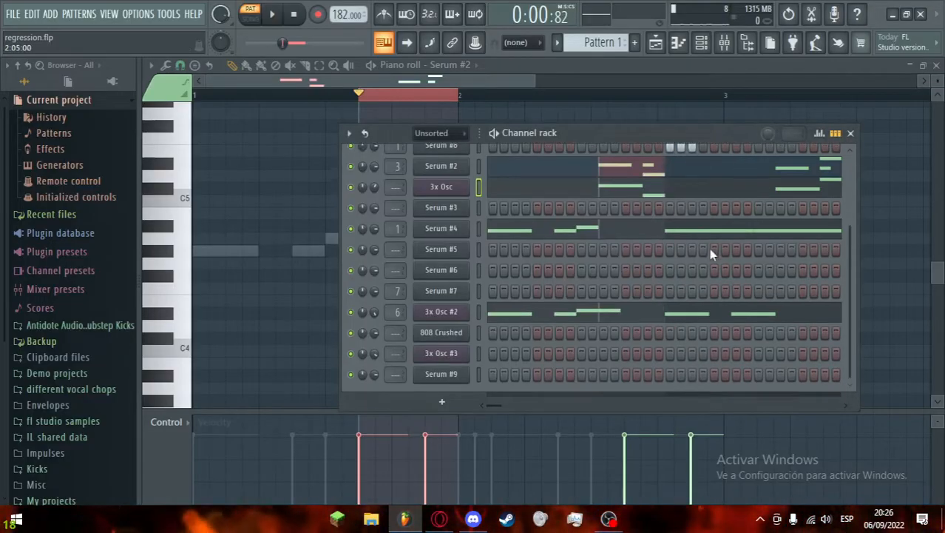
scroll(693, 290, "down", 3)
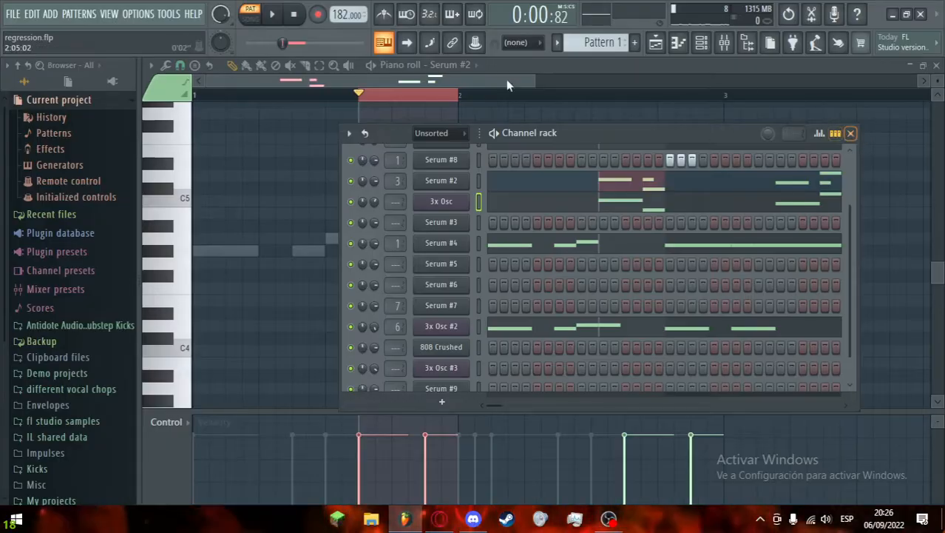
left_click(835, 133)
left_click(850, 134)
Step: Solo Track 2 in the playlist and play the arrangement from bar 49
left_click(678, 43)
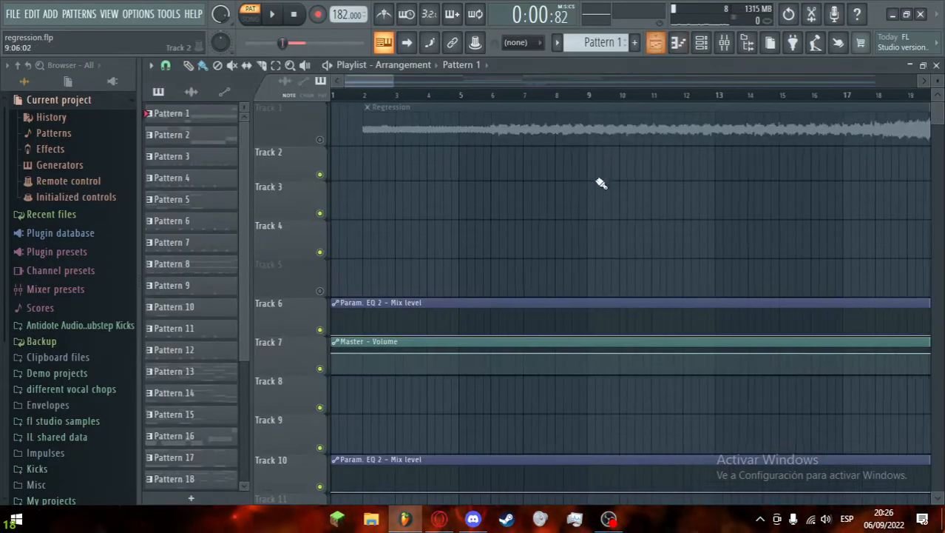
mouse_move(599, 94)
left_mouse_down()
mouse_move(510, 85)
mouse_move(341, 189)
left_mouse_up()
right_click(320, 175)
key("space")
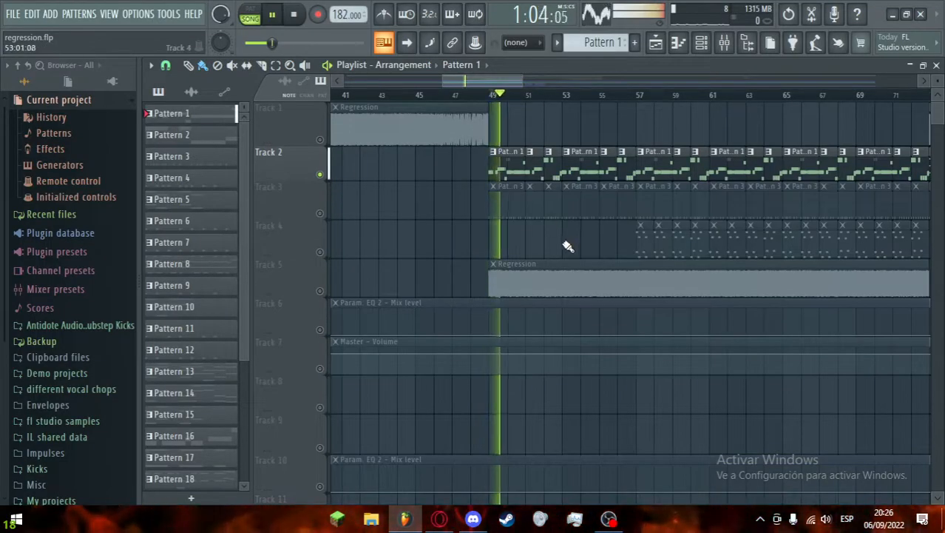
scroll(566, 242, "up", 1)
scroll(503, 213, "up", 1)
key("space")
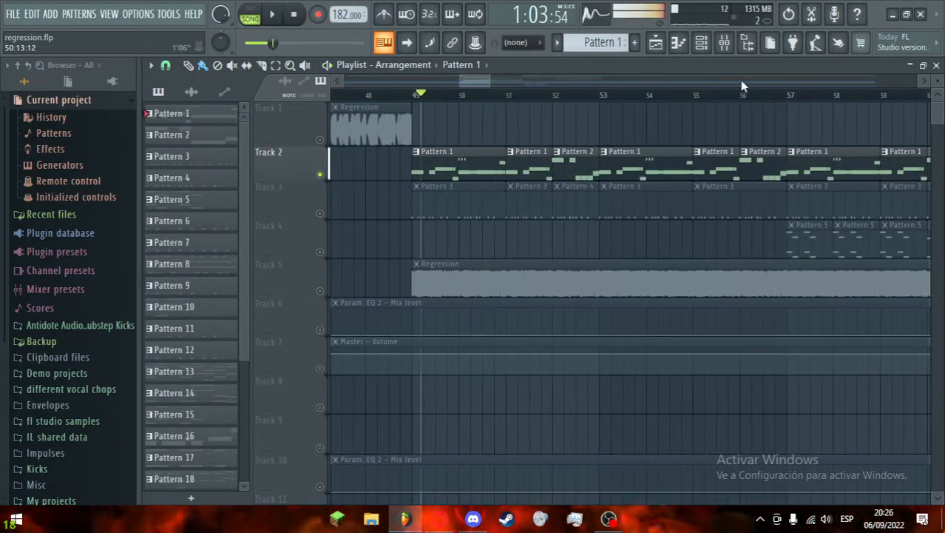
Step: View Pattern 1's notes for 3x Osc in the piano roll and switch it to the Serum #8 channel
left_click(701, 43)
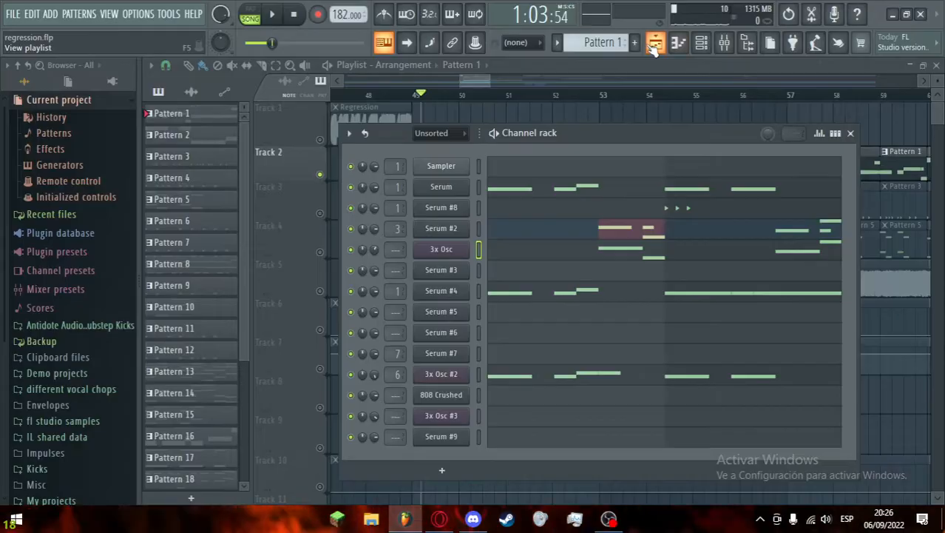
left_click(655, 43)
left_click(678, 42)
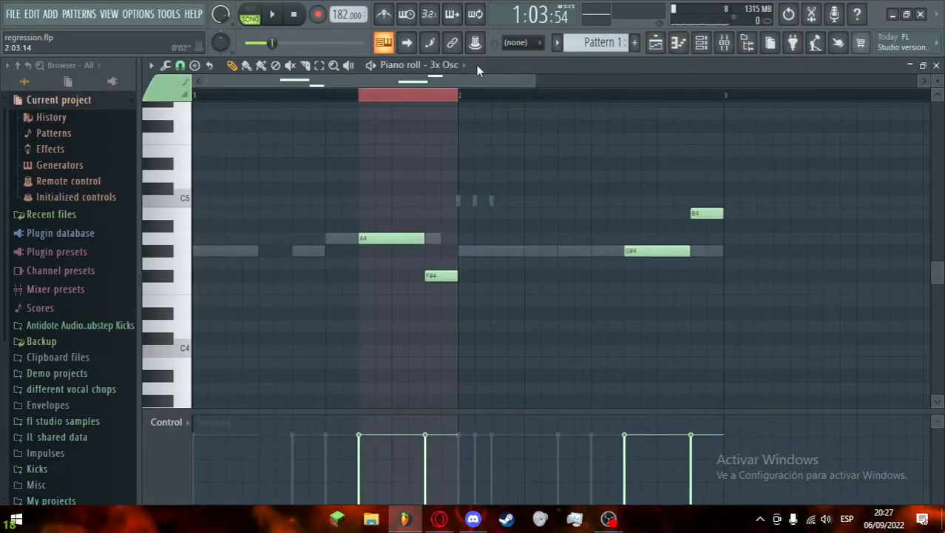
left_click(479, 64)
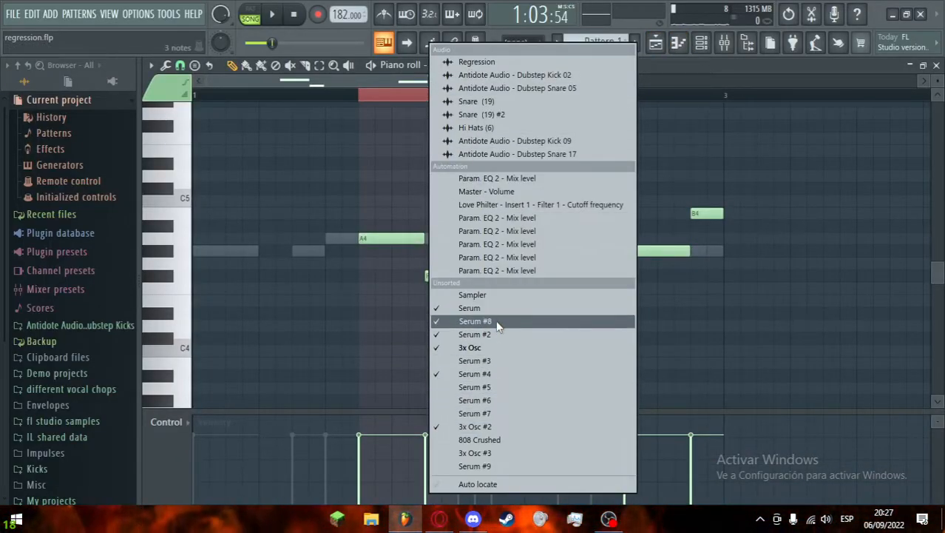
left_click(472, 321)
Step: Return to the playlist and replay the soloed Track 2 patterns from bar 49
left_click(414, 90)
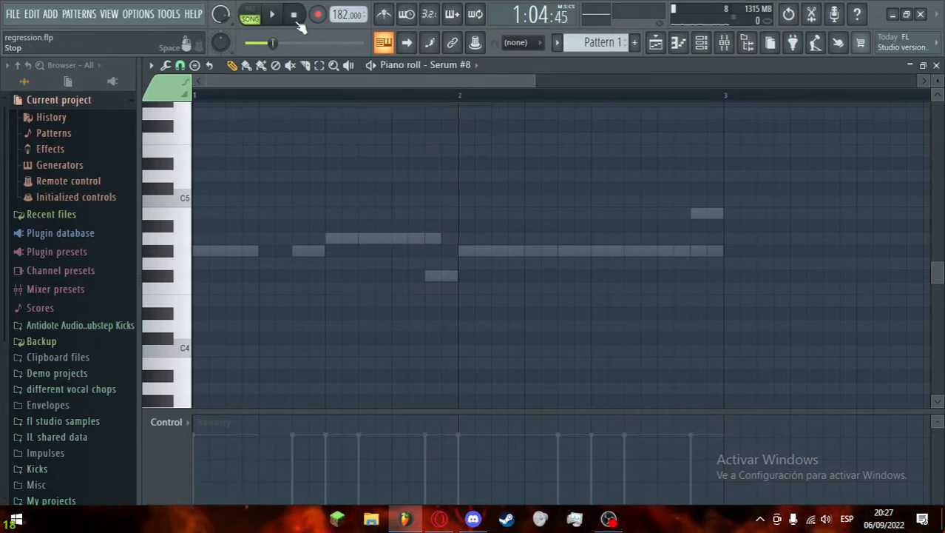
left_click(296, 21)
left_click(271, 18)
left_click(655, 43)
left_click(422, 95)
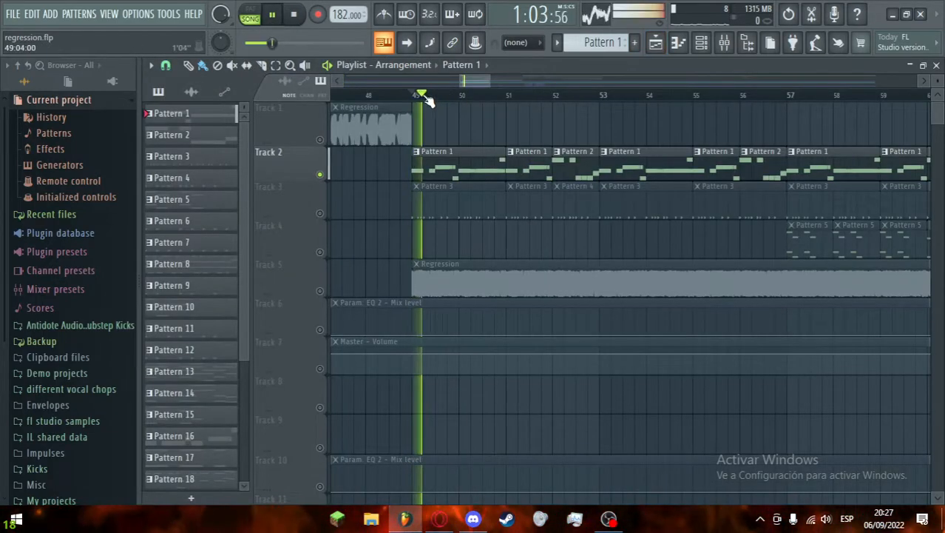
scroll(517, 251, "up", 2)
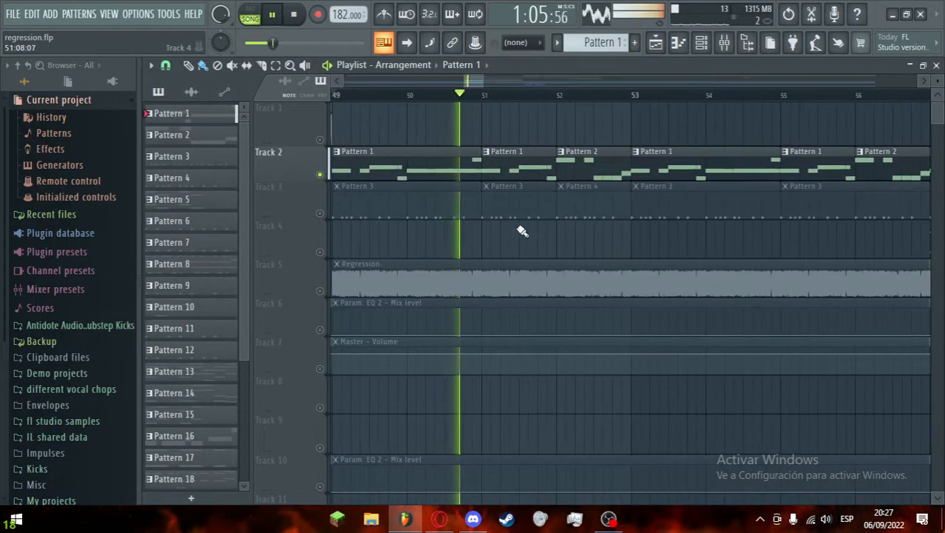
key("space")
Step: Open the mixer, check the insert levels during playback and select Insert 3 to show its effects
left_click(724, 43)
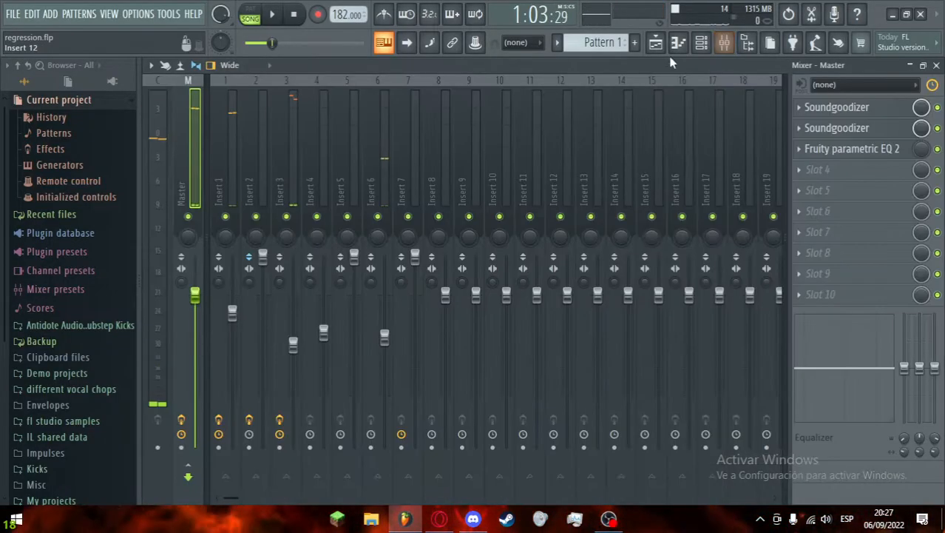
key("space")
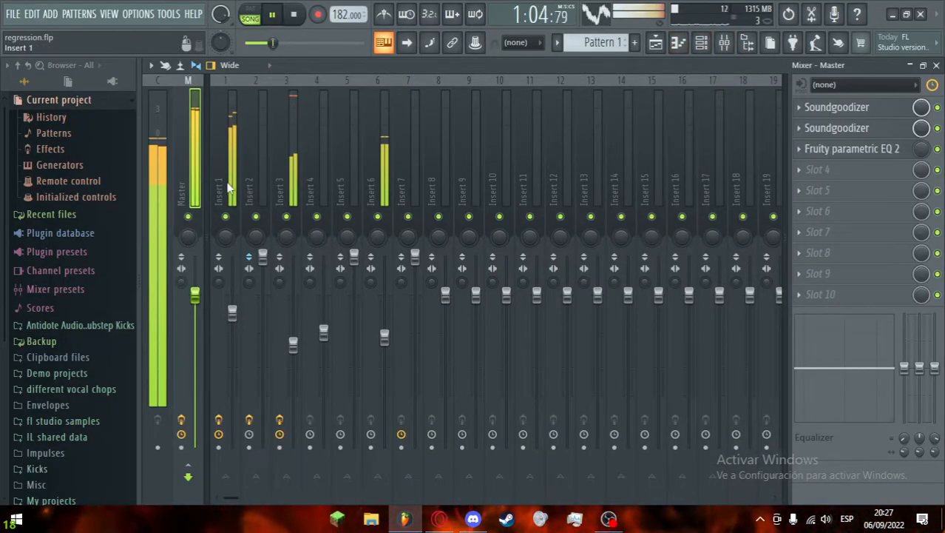
key("space")
left_click(292, 154)
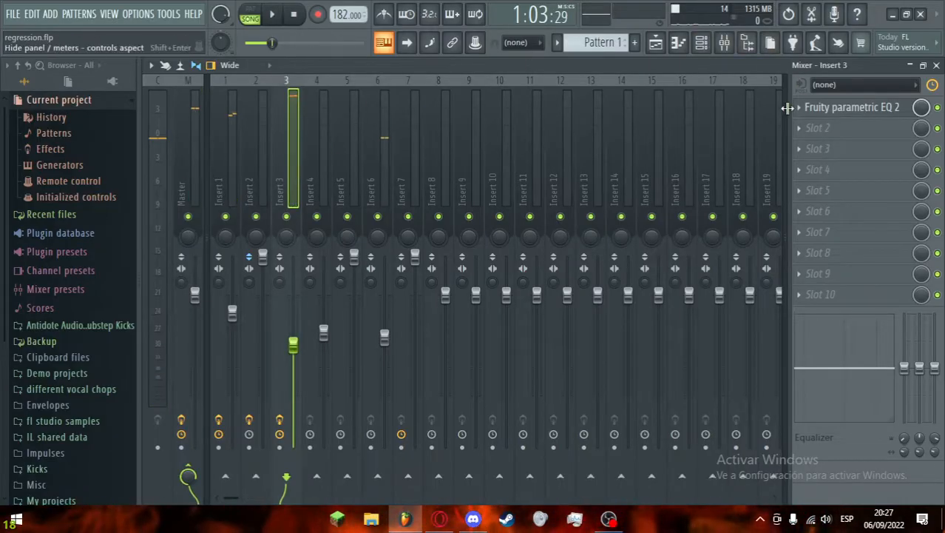
Step: Inspect the Fruity parametric EQ 2 curve on Insert 3, close it and select Insert 1 to show its effects
left_click(827, 109)
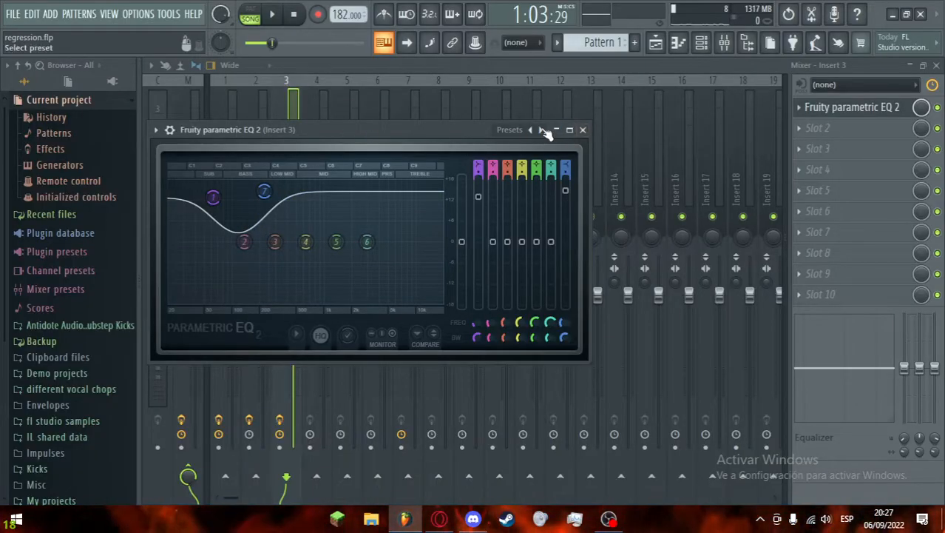
left_click(584, 130)
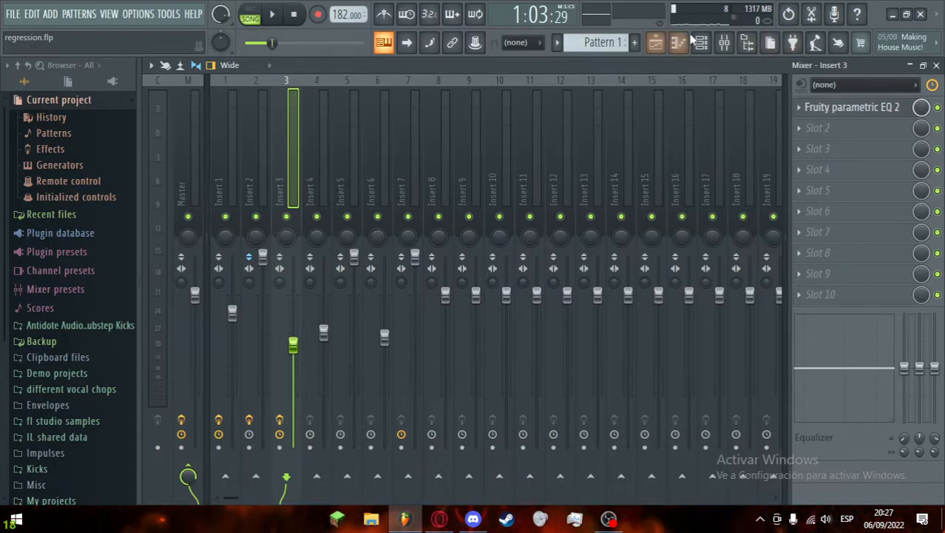
left_click(228, 172)
Step: Play the soloed Track 2 from bar 49 and check the insert levels in the mixer
left_click(661, 42)
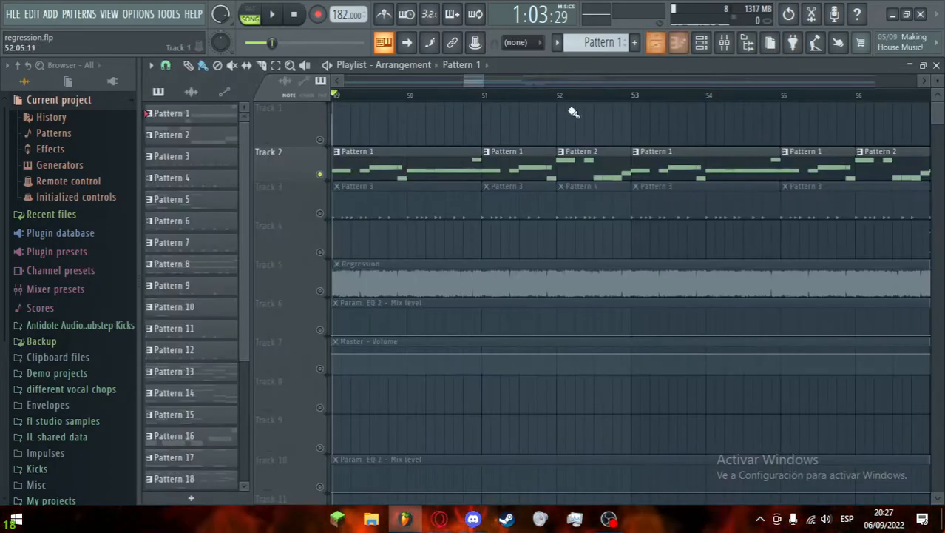
key("space")
left_click(724, 44)
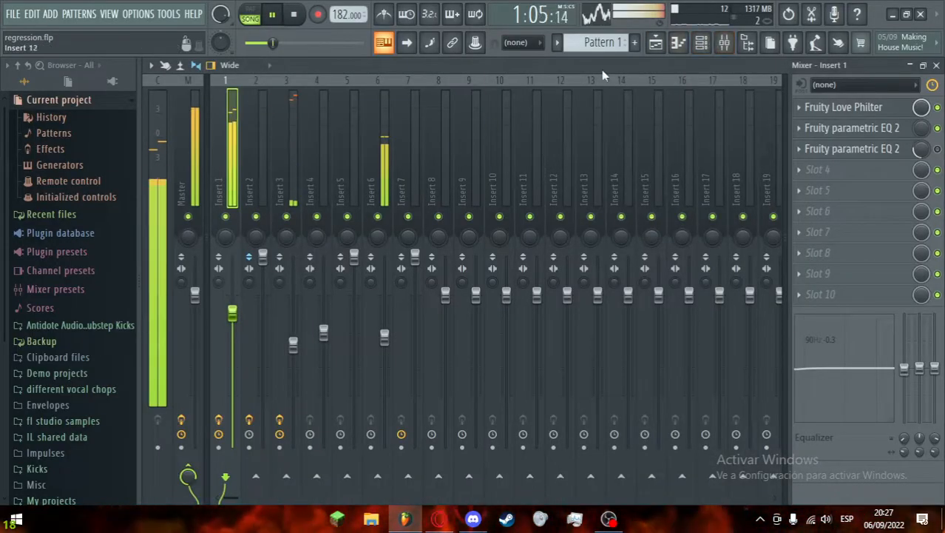
key("space")
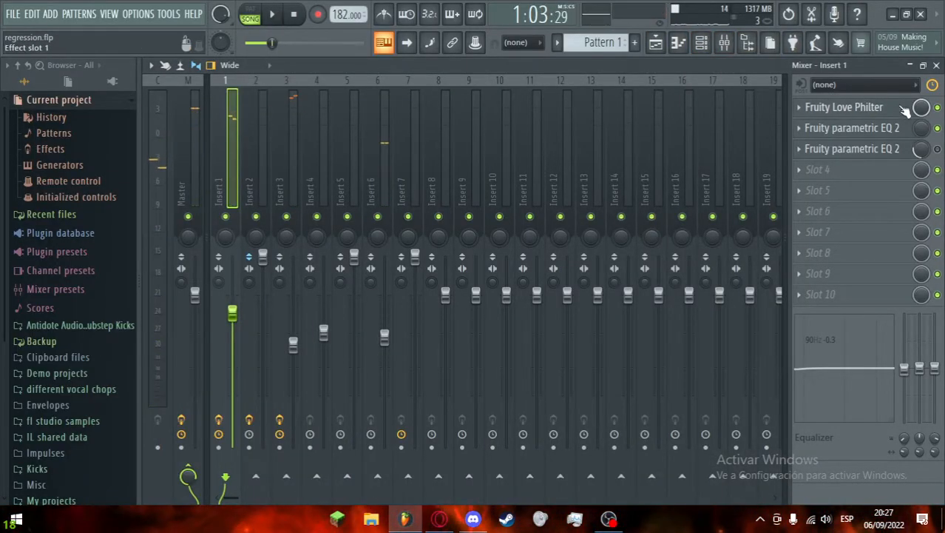
Step: Look over the playlist's pattern and automation clips past bar 73 and return to Insert 1's effects in the mixer
left_click(655, 42)
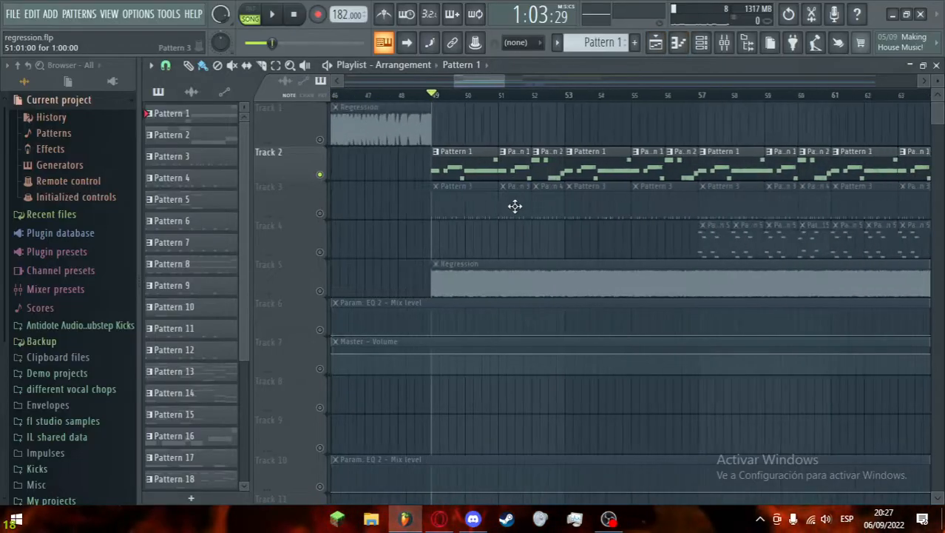
scroll(734, 285, "down", 6)
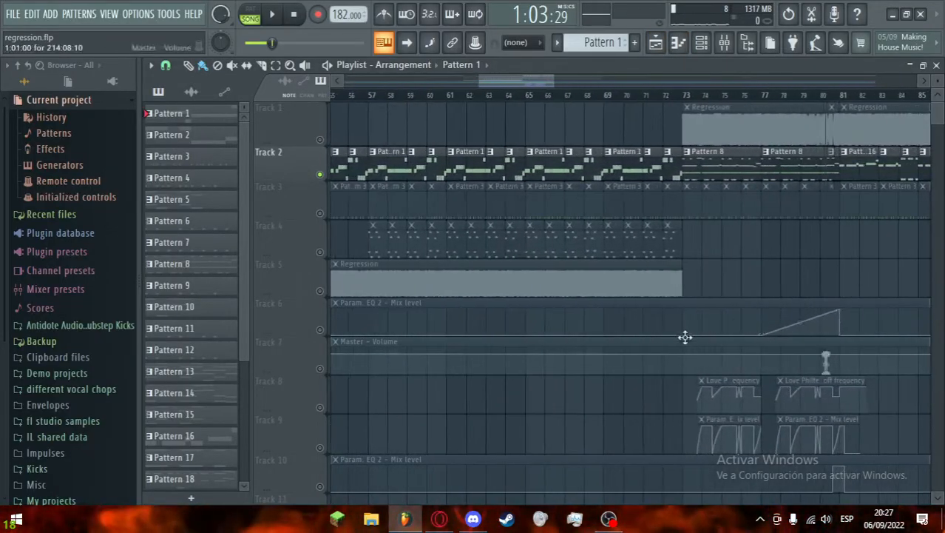
scroll(534, 312, "up", 3)
left_click(724, 42)
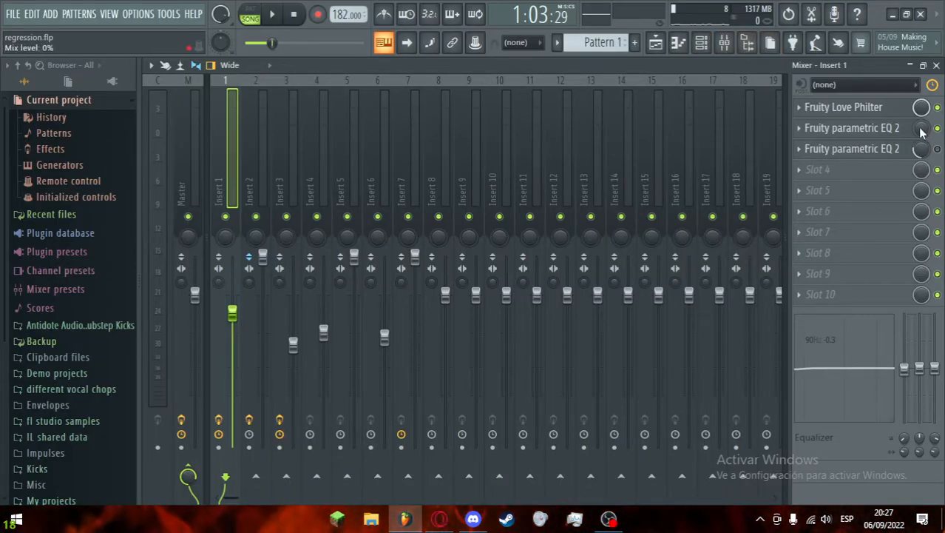
Step: Return to the playlist and play the soloed Track 2 patterns from bar 49 at a closer zoom
left_click(657, 42)
key("space")
scroll(437, 217, "up", 3)
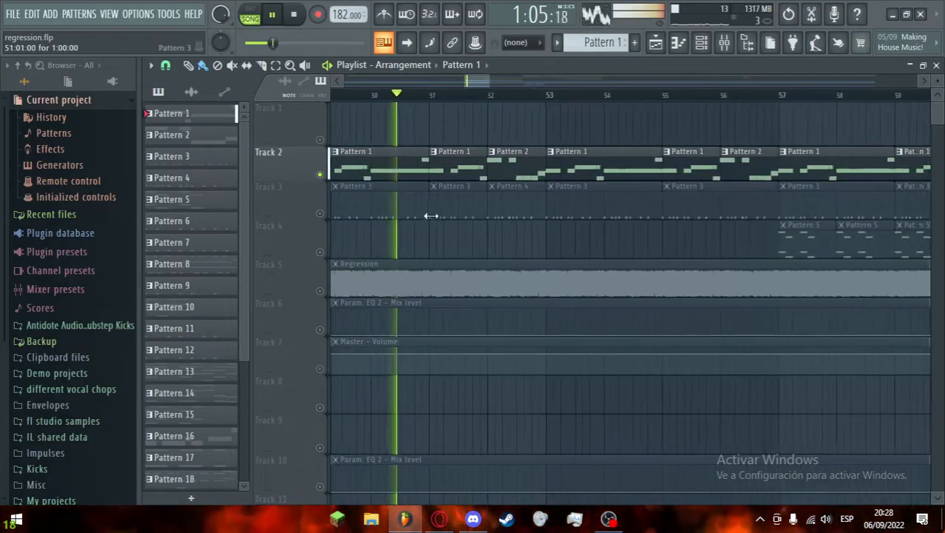
left_click_drag(472, 79, 473, 79)
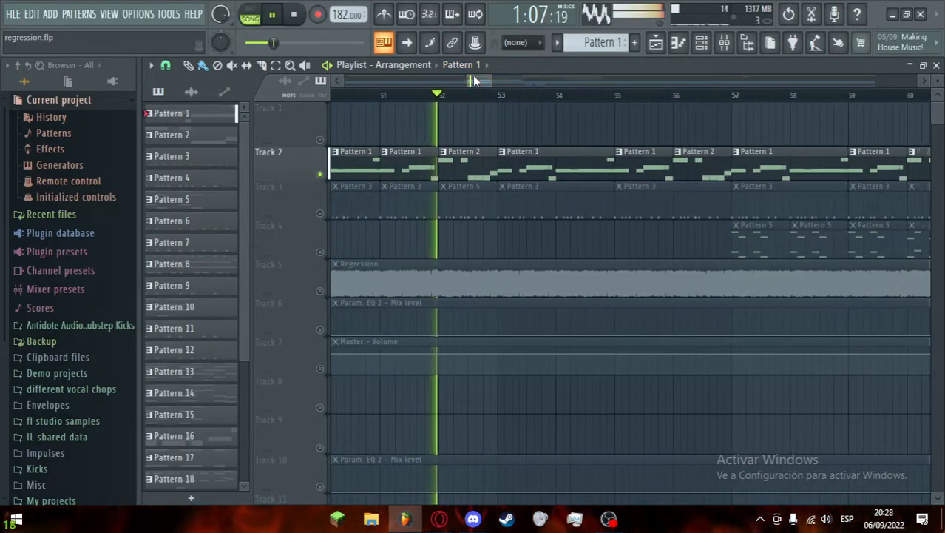
scroll(462, 226, "up", 3)
key("space")
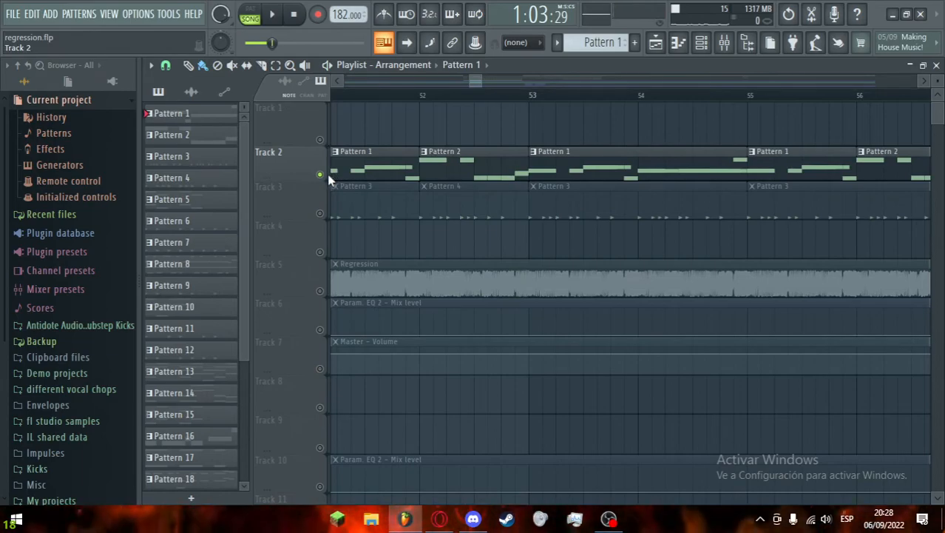
Step: Show Pattern 2's Serum notes in the piano roll and play them in pattern mode
left_click(435, 159)
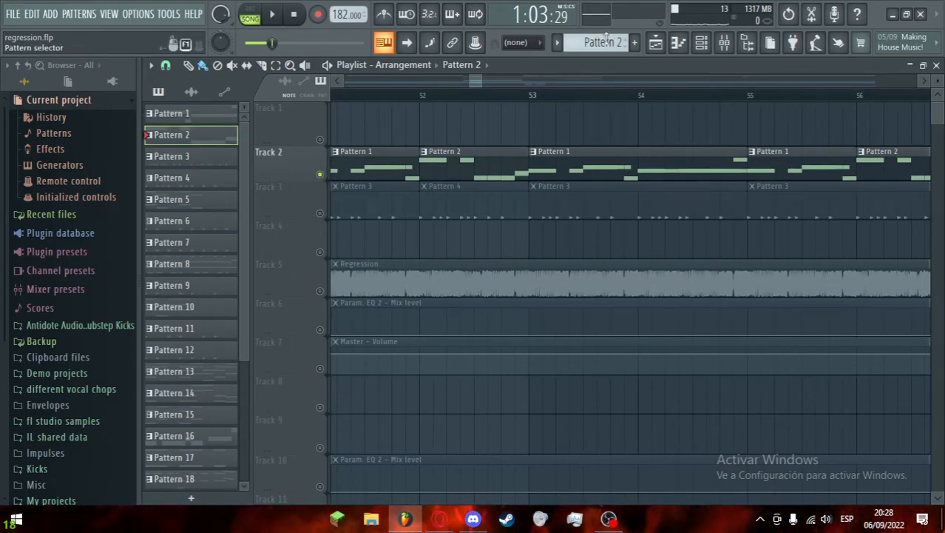
left_click(679, 43)
left_click(463, 65)
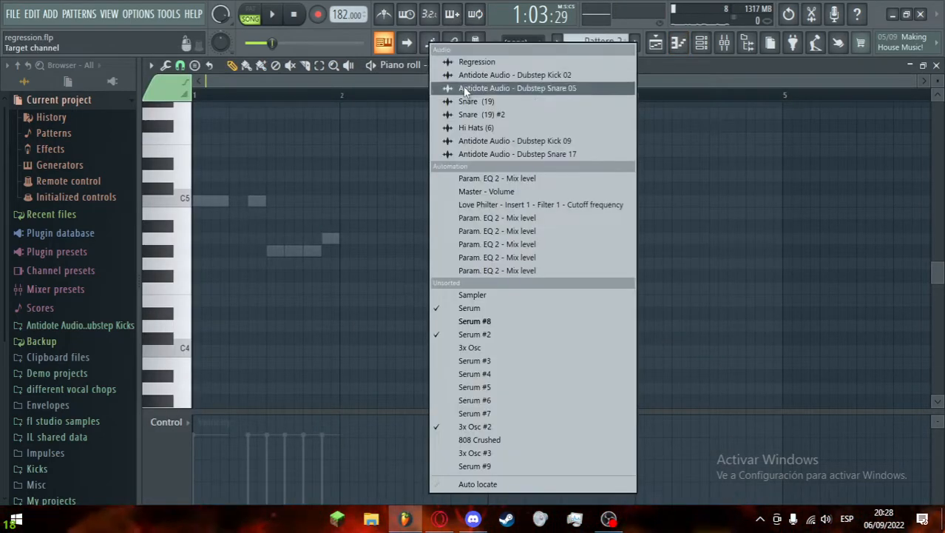
left_click(486, 311)
key("space")
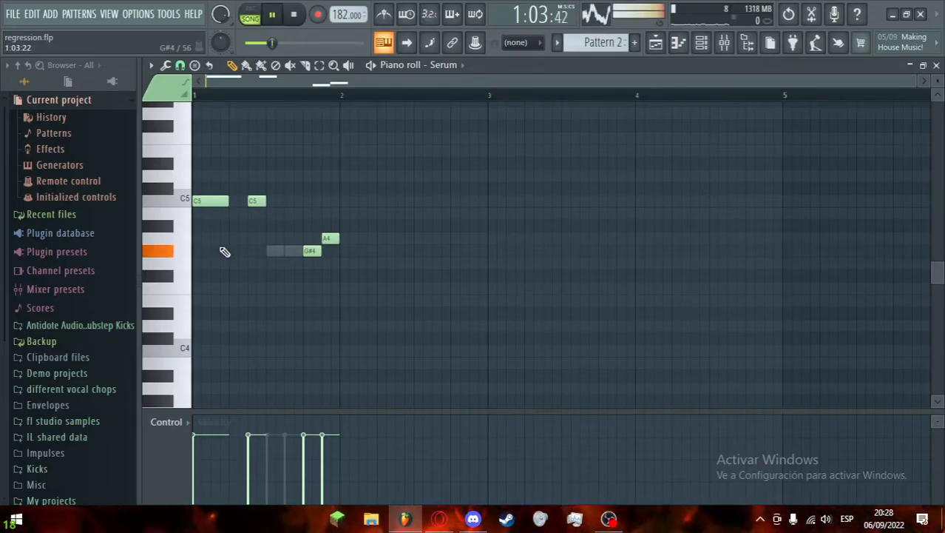
left_click(255, 15)
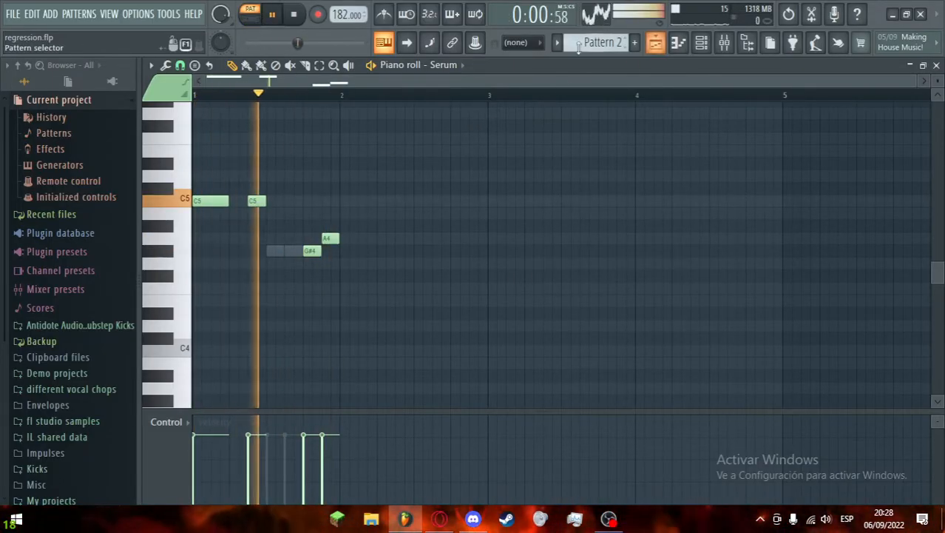
key("space")
Step: Solo Track 3 in the playlist and play its Pattern 3 and Pattern 4 clips from bar 49 in song mode
left_click(656, 45)
left_click_drag(635, 196, 769, 205)
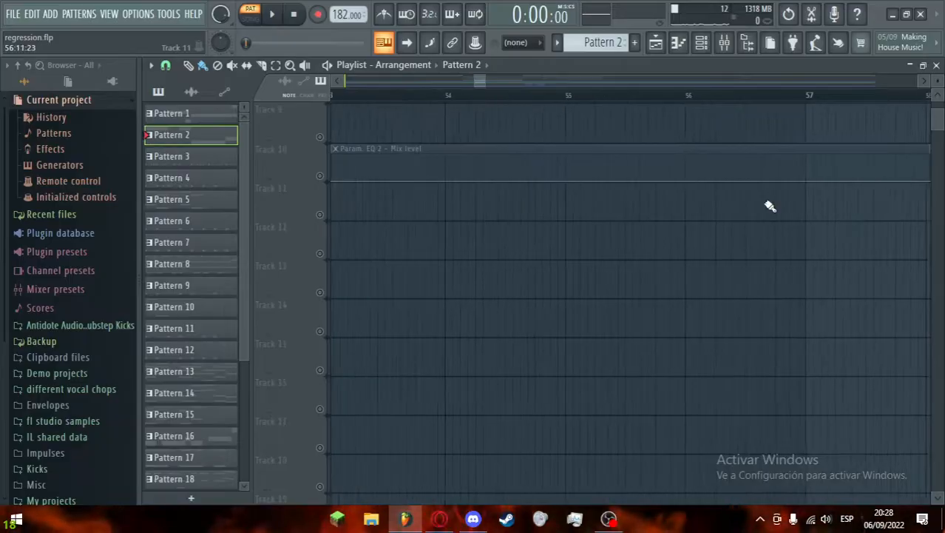
scroll(768, 210, "down", 3)
scroll(771, 226, "down", 5)
scroll(781, 274, "up", 8)
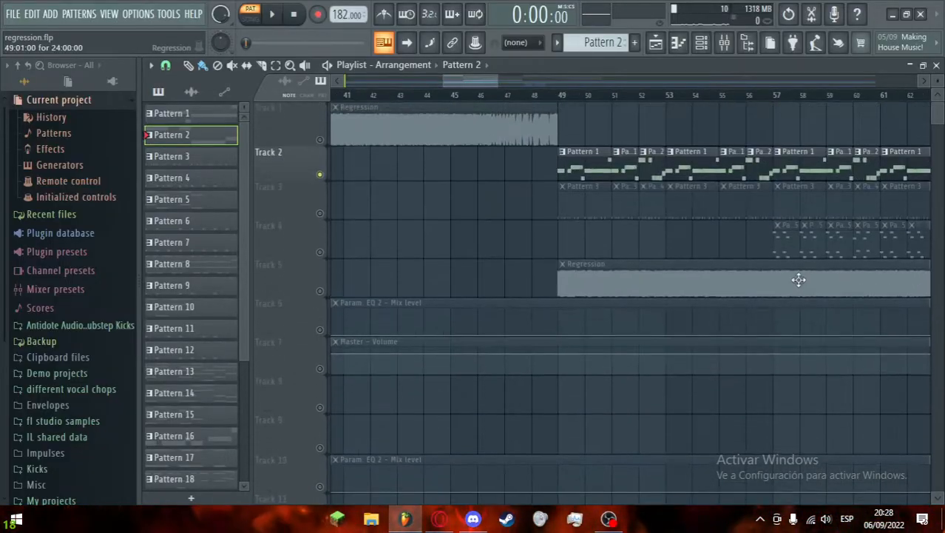
scroll(799, 279, "up", 3)
left_click(319, 213)
left_click(357, 102)
key("space")
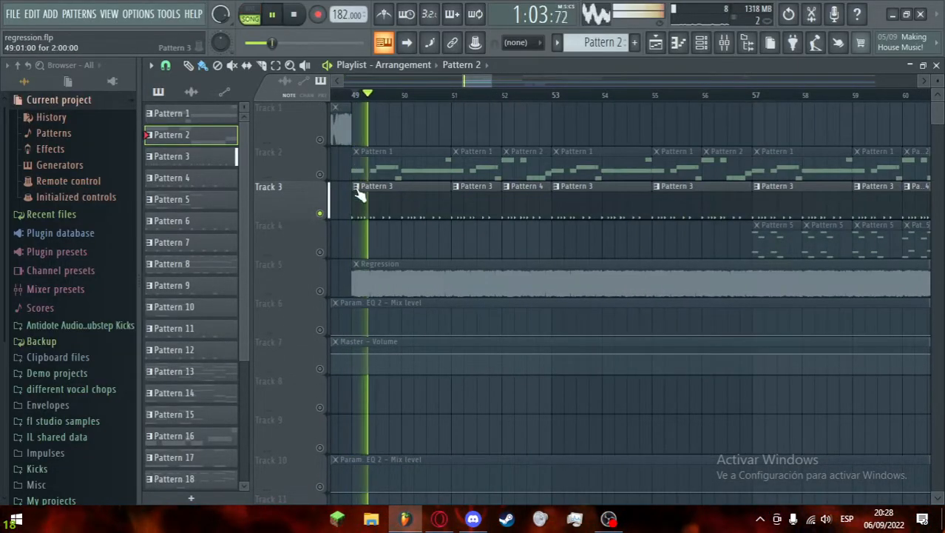
scroll(384, 99, "up", 3)
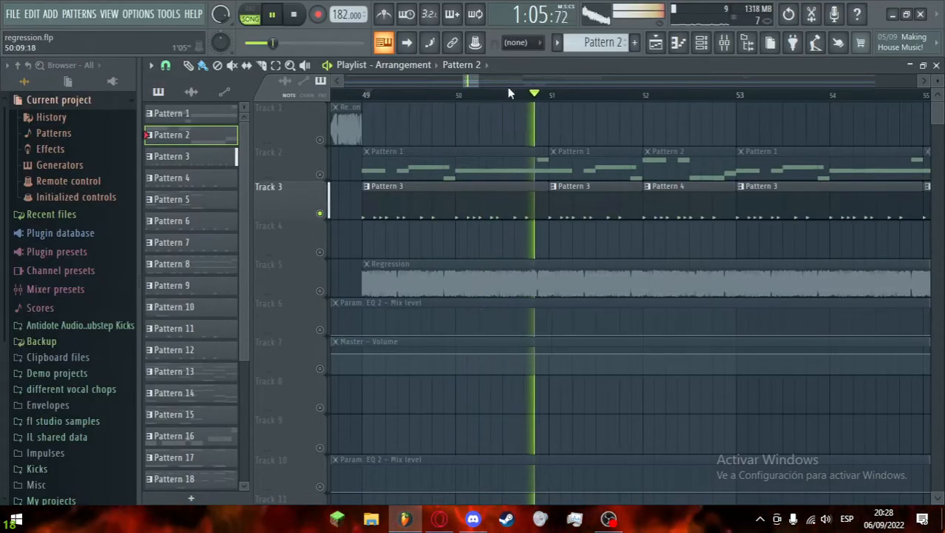
left_click(279, 18)
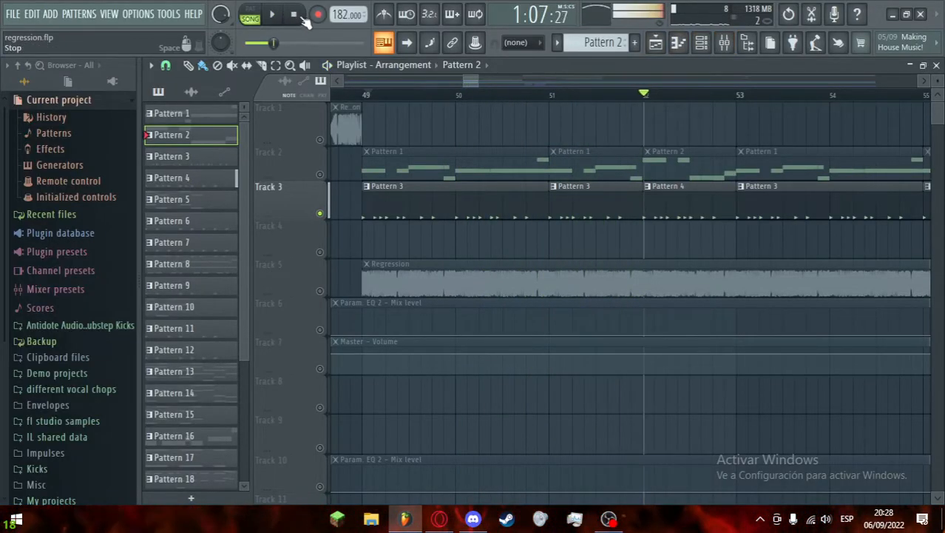
Step: Solo the Regression audio on Track 5 and play it from bar 49
left_click(363, 99)
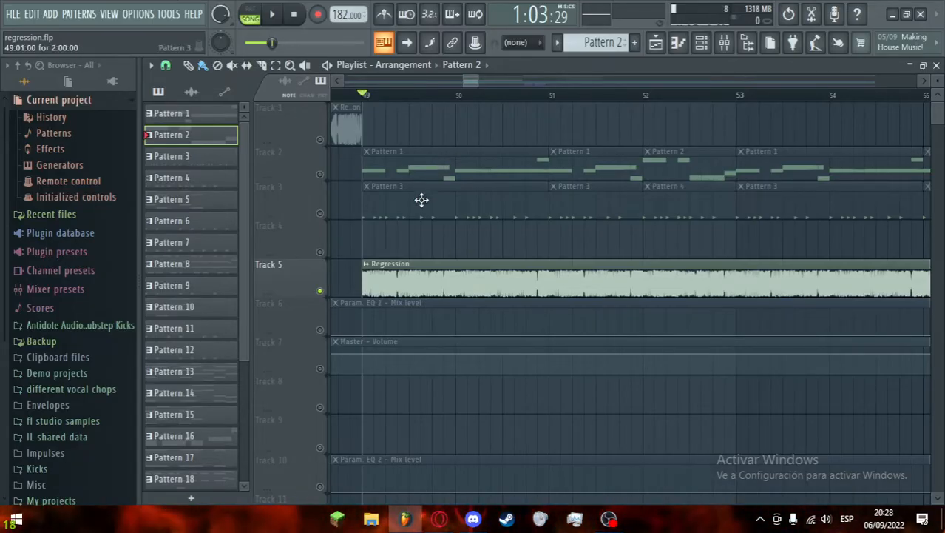
key("space")
key("space")
Step: Reactivate the other playlist tracks and mute the Regression audio on Tracks 5 and 1
left_click(326, 297)
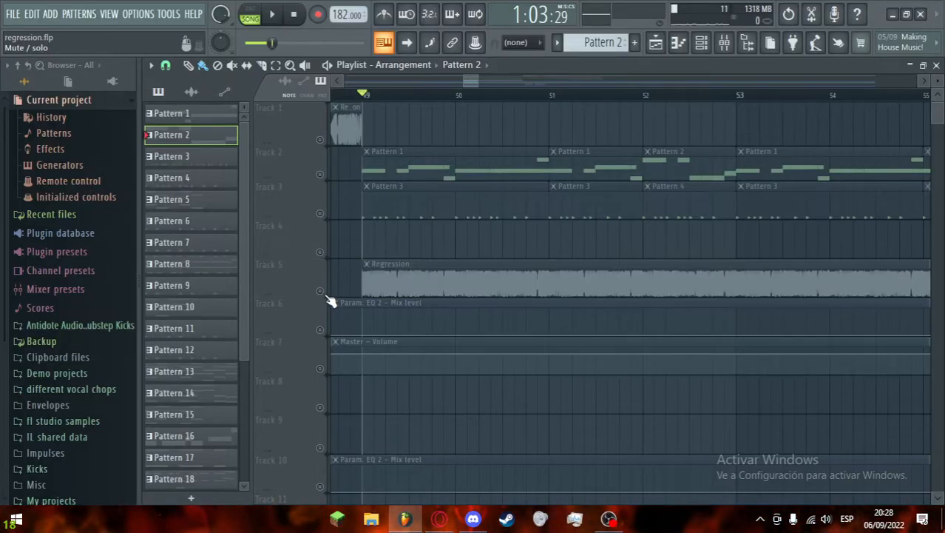
left_click(325, 296)
left_click(325, 296)
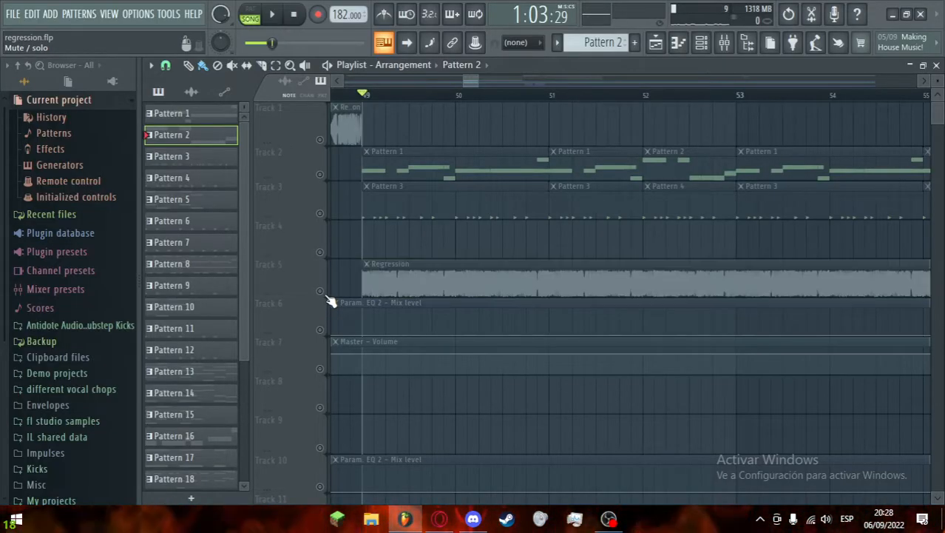
left_click(326, 296)
right_click(326, 296)
left_click(325, 296)
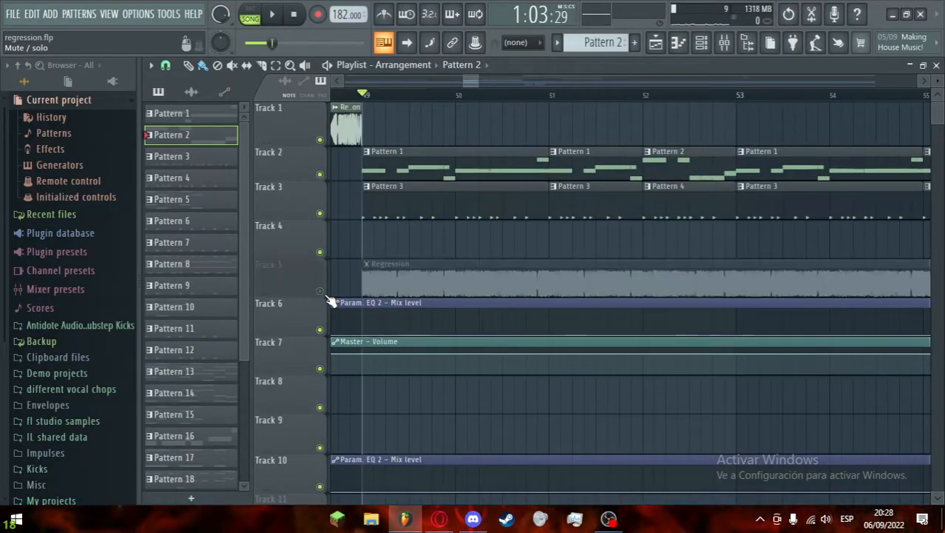
left_click(320, 142)
Step: Play the remade patterns together from bar 49 and check Insert 1's effects in the mixer
key("space")
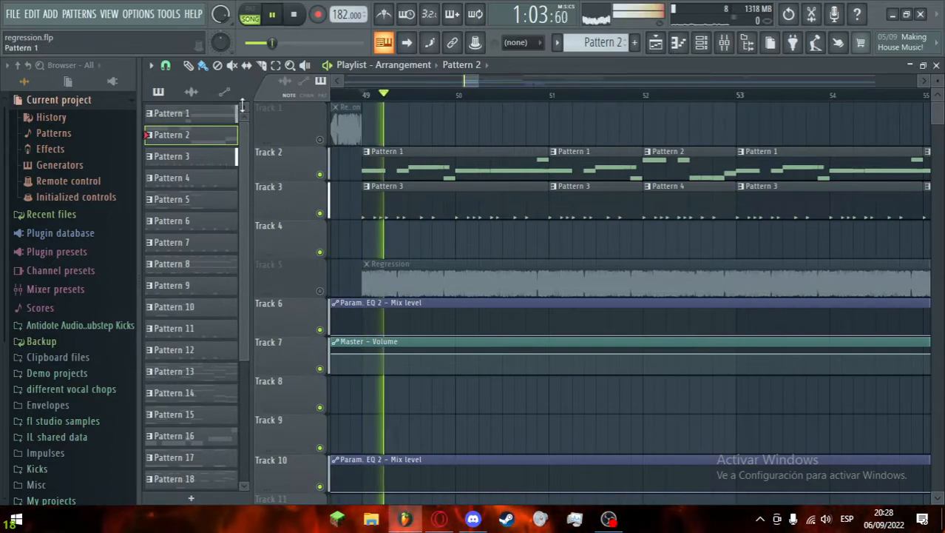
key("space")
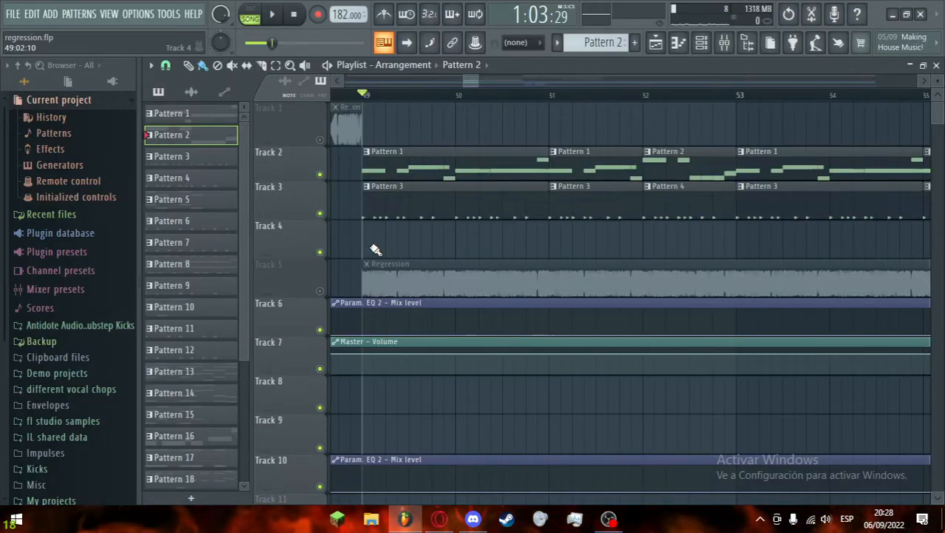
left_click_drag(463, 80, 457, 81)
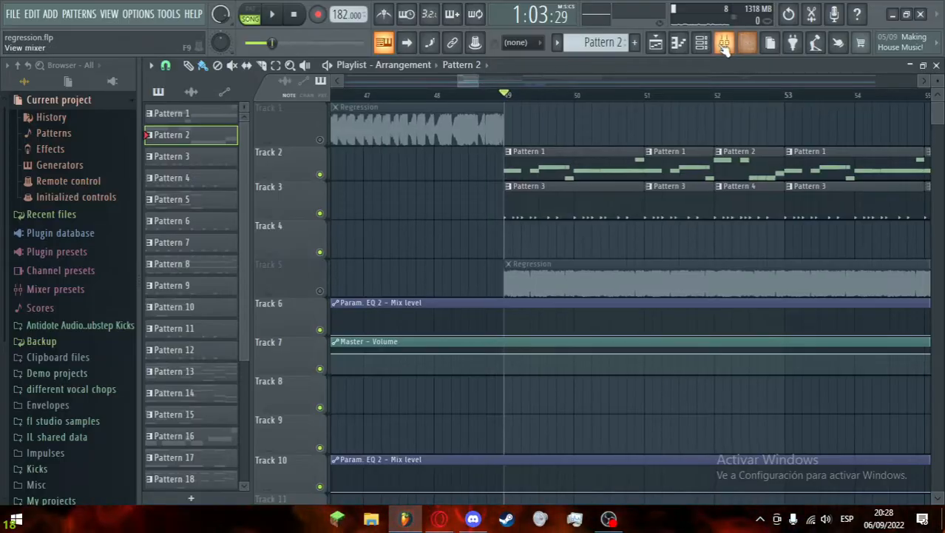
left_click(724, 44)
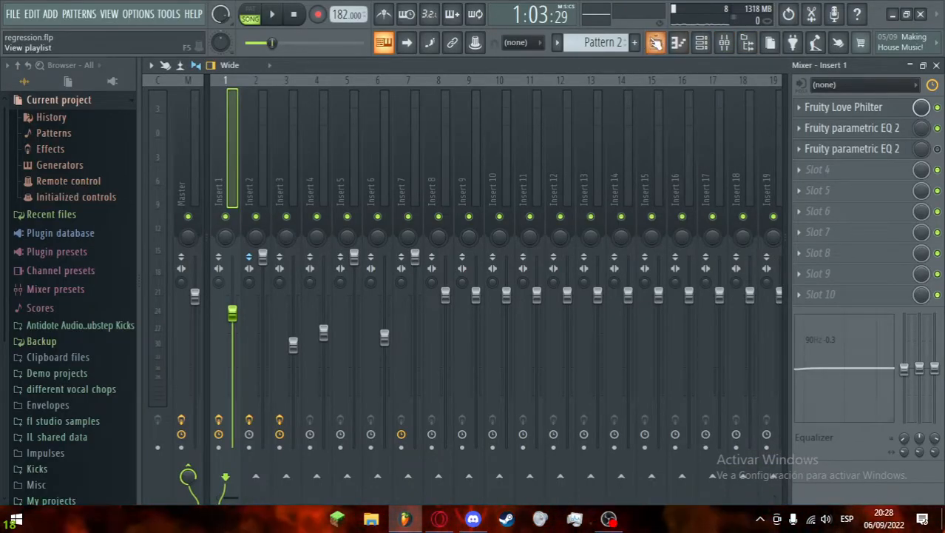
left_click(656, 43)
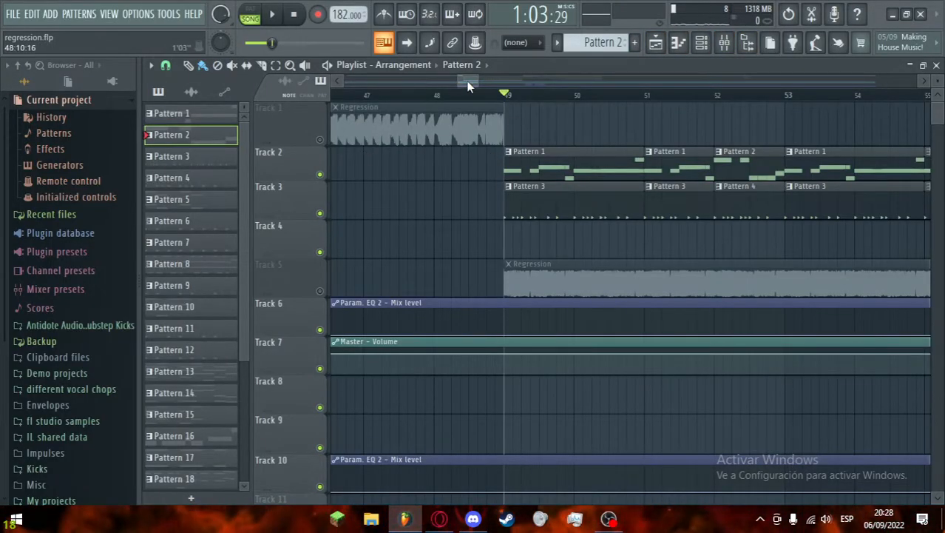
Step: Solo Track 3 and show Pattern 3's drum channels in the channel rack, filtered to the Audio group
scroll(394, 131, "right", 2)
right_click(321, 214)
left_click(701, 43)
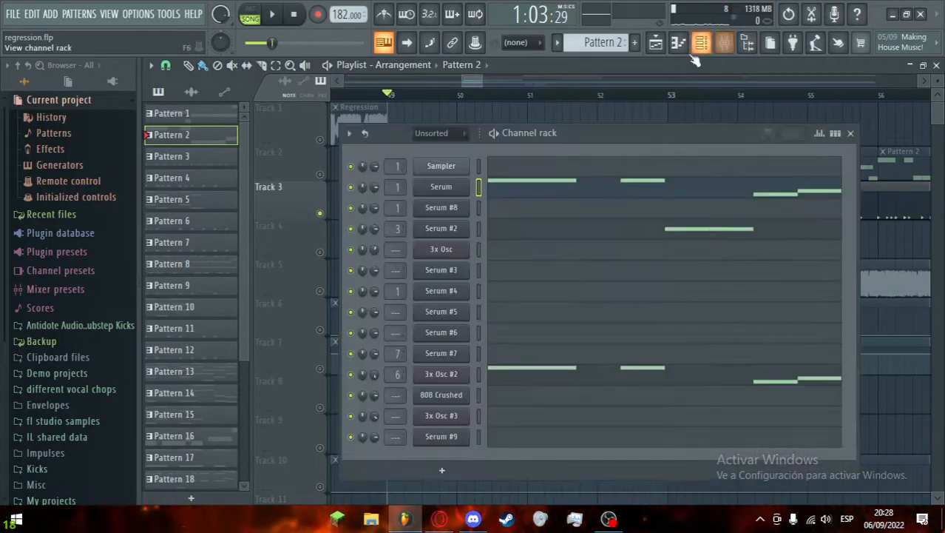
left_click_drag(692, 143, 720, 196)
scroll(605, 48, "down", 1)
left_click_drag(593, 185, 565, 158)
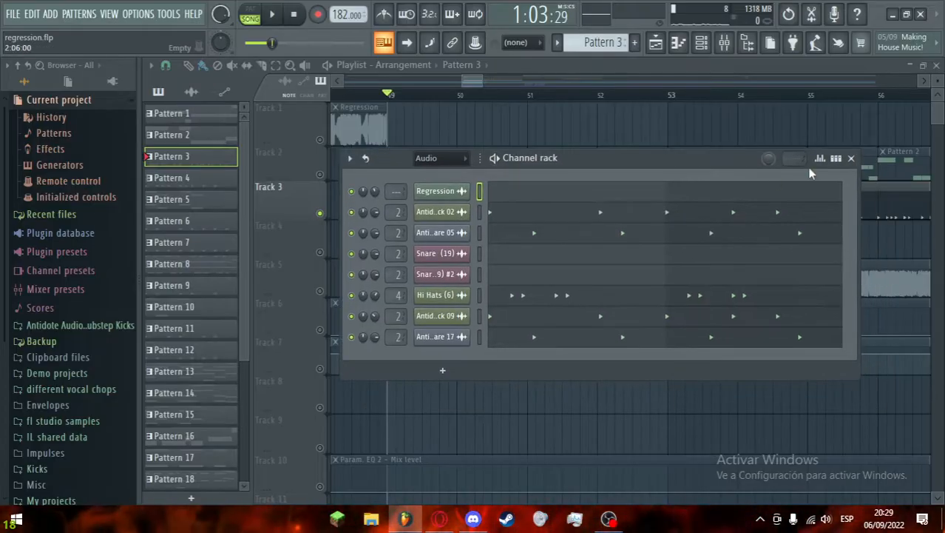
Step: Switch the channel rack to the step sequencer view and play Pattern 3's drums in pattern mode
left_click(846, 161)
left_click(250, 9)
left_click(271, 14)
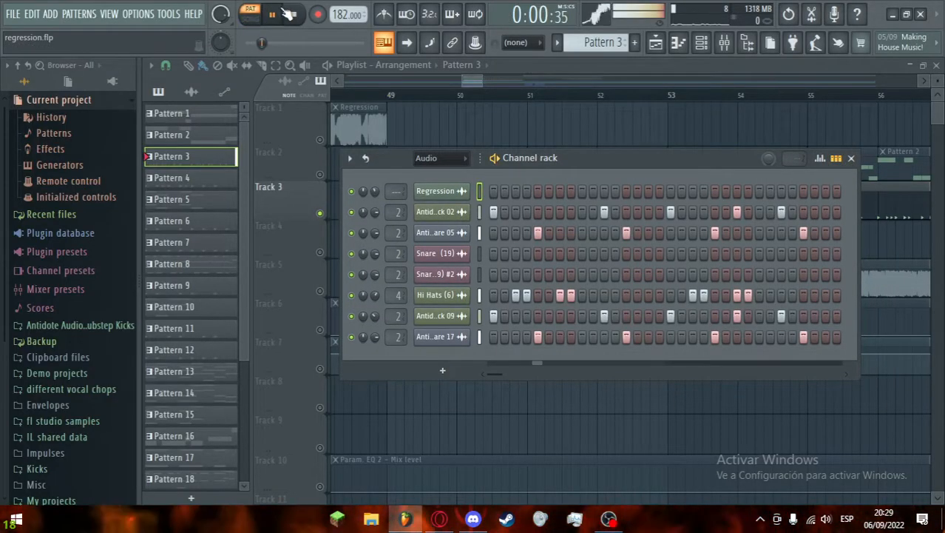
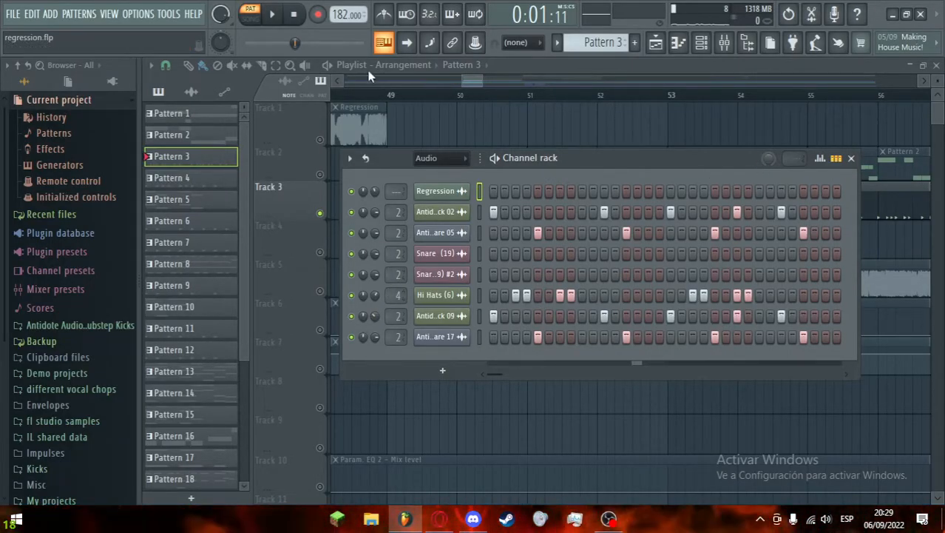
left_click(272, 12)
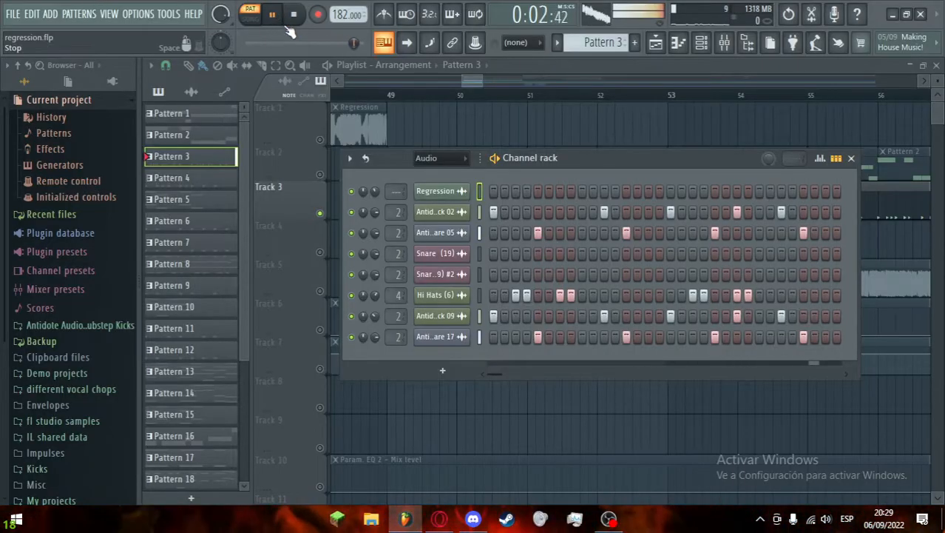
left_click(272, 14)
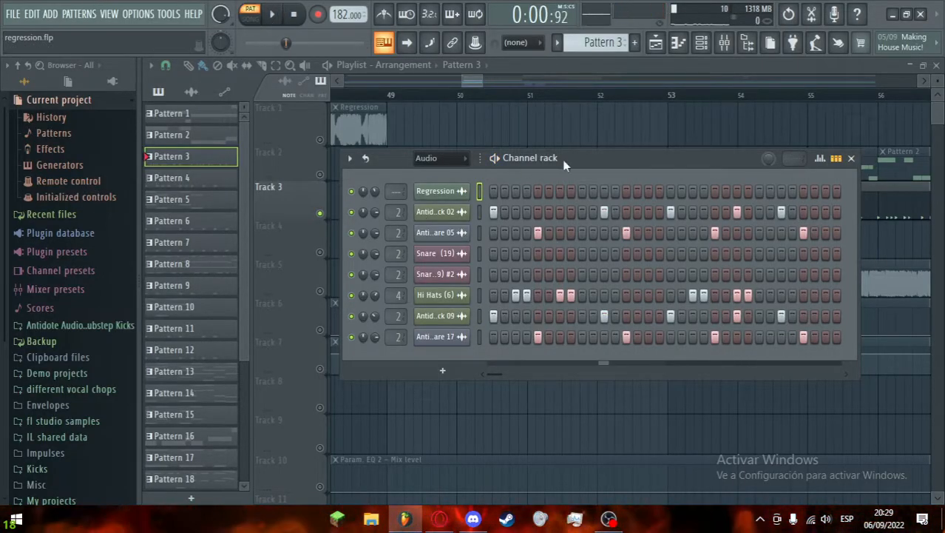
Step: Solo Track 5 and play the original Regression audio from bar 49
left_click_drag(559, 161, 695, 145)
right_click(322, 290)
left_click(390, 94)
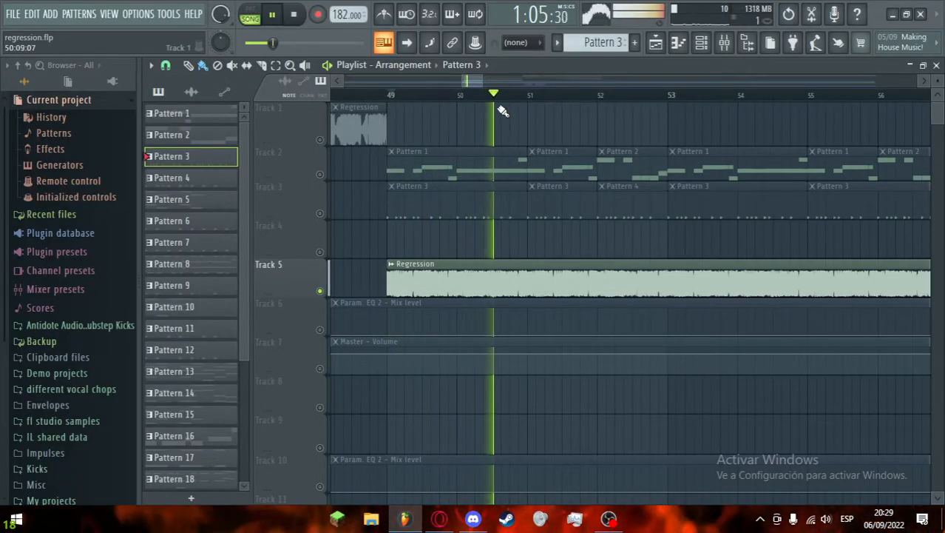
left_click(394, 96)
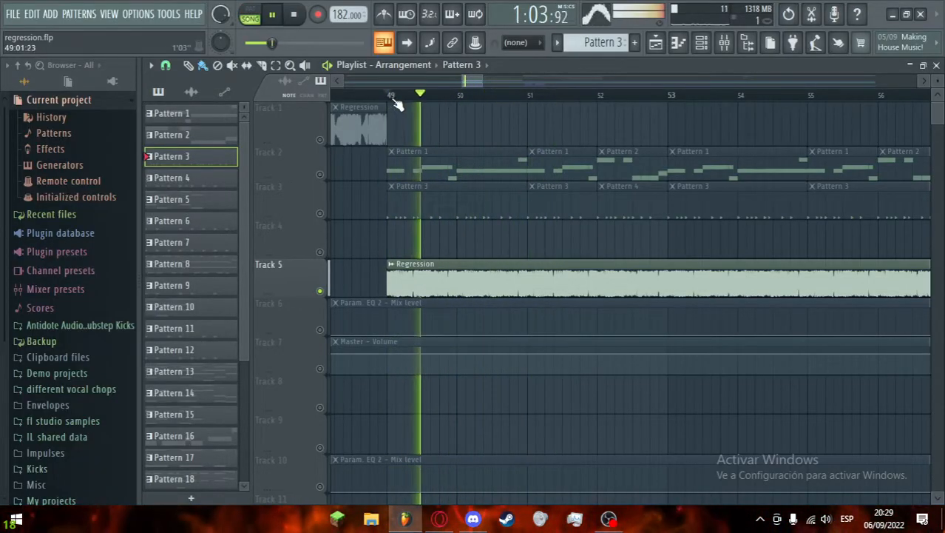
key("space")
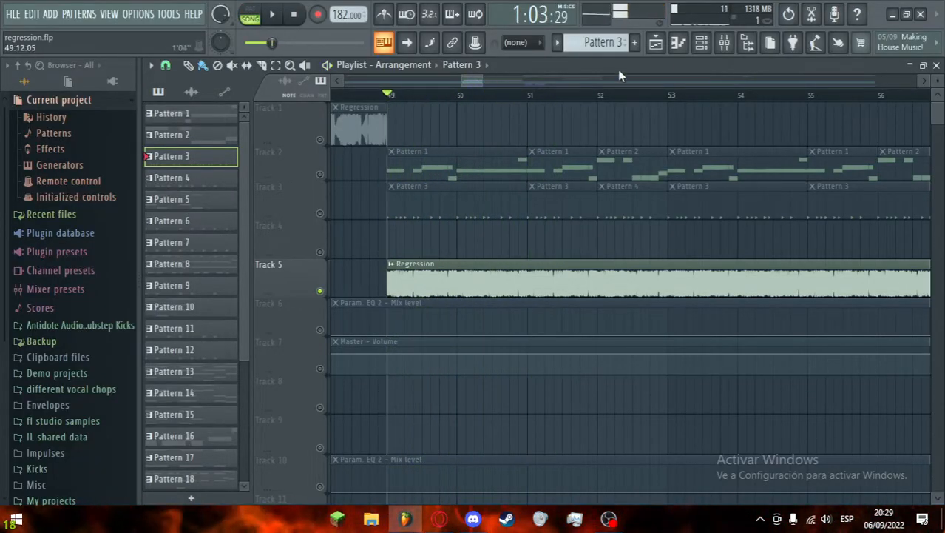
Step: Play the soloed Regression audio from bar 49 alongside Pattern 3's drum steps in the channel rack, and close the rack
left_click(714, 45)
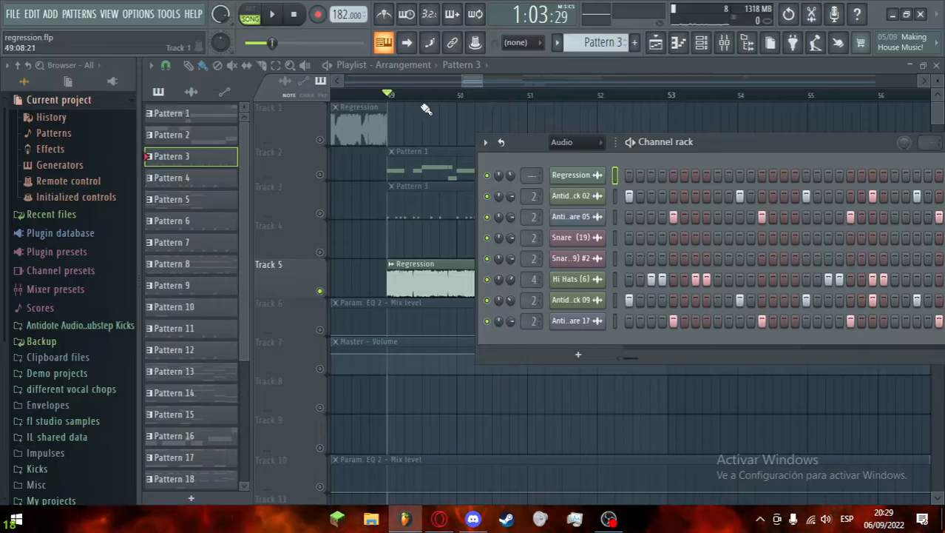
key("space")
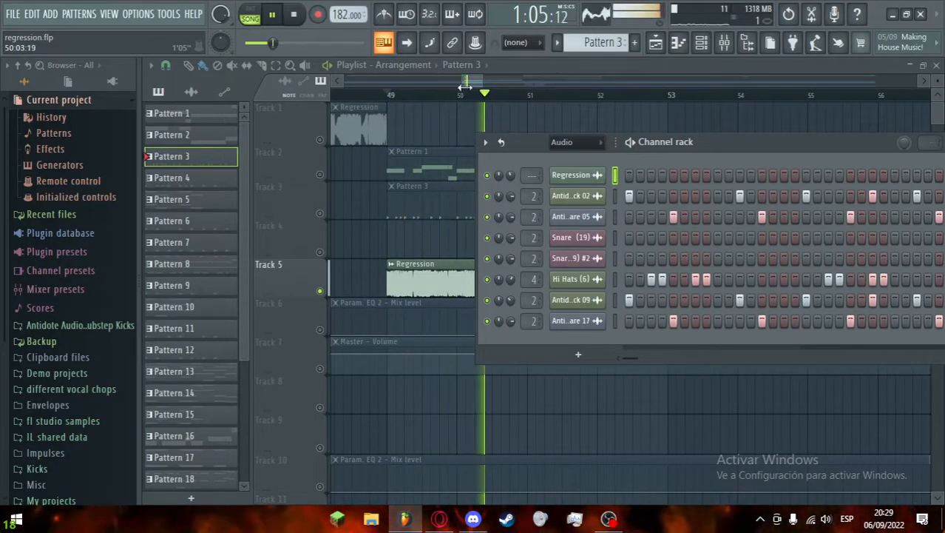
left_click(272, 15)
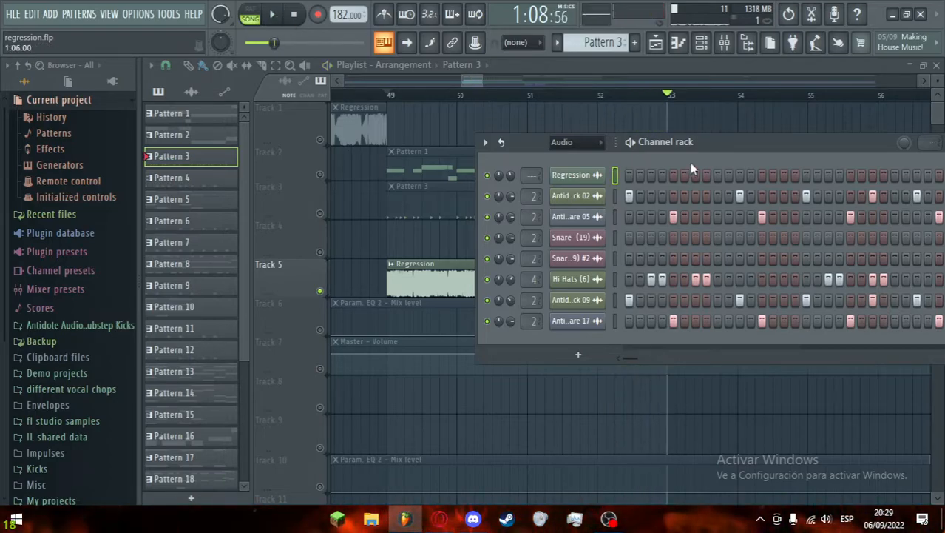
left_click_drag(695, 152, 474, 169)
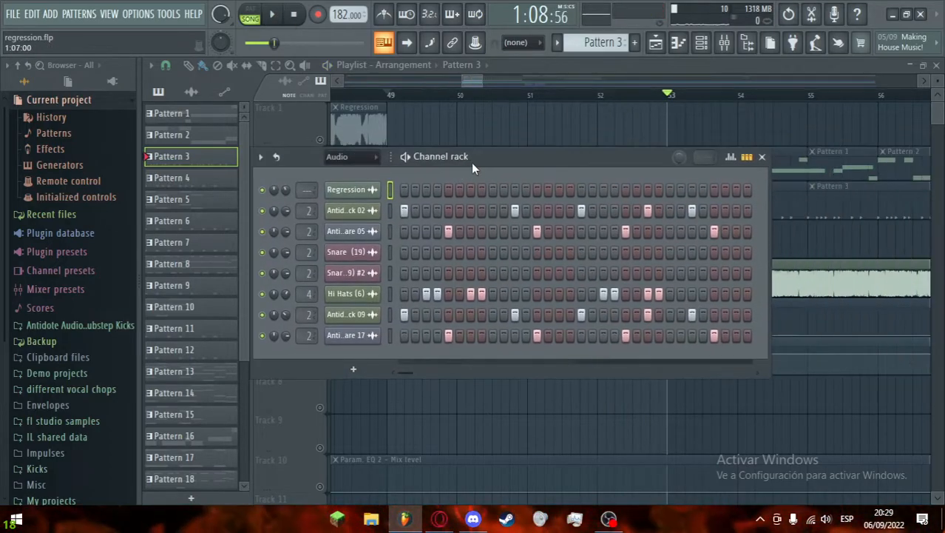
left_click(762, 157)
Step: Play the original Regression audio on Track 5 from bar 69
left_click_drag(471, 82, 520, 89)
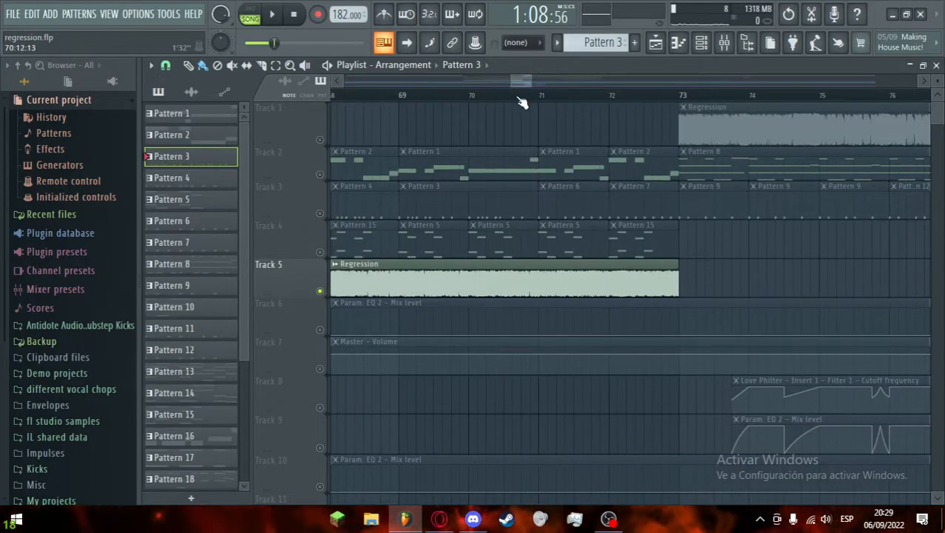
mouse_move(402, 101)
left_mouse_down()
mouse_move(541, 100)
mouse_move(403, 105)
left_mouse_up()
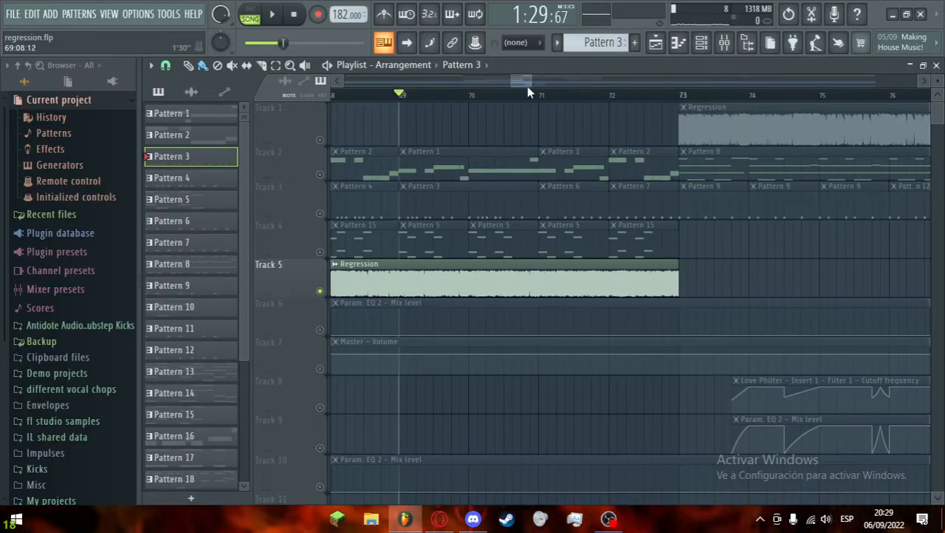
mouse_move(532, 82)
left_mouse_down()
mouse_move(542, 82)
mouse_move(518, 84)
left_mouse_up()
key("space")
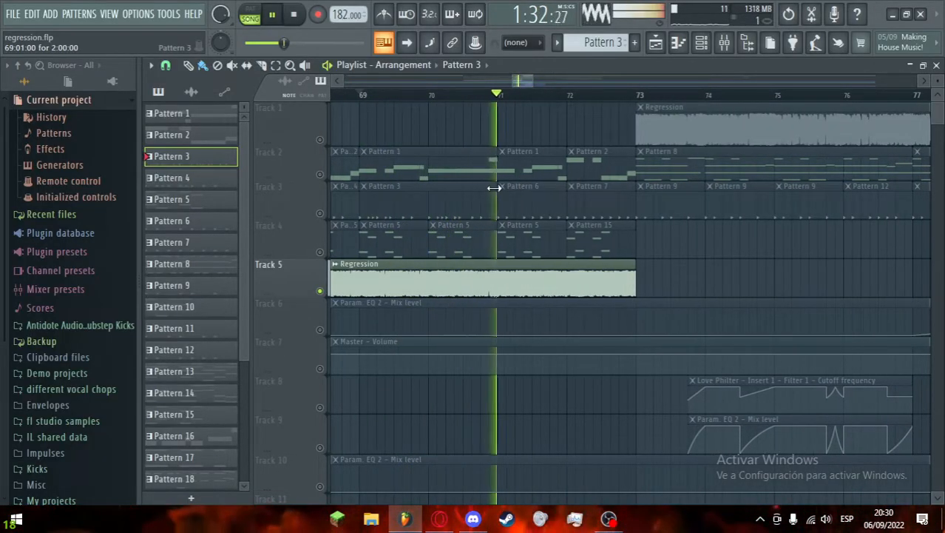
key("space")
Step: Solo Track 3 and play its drum patterns from bar 69 through Patterns 6 and 7
left_click(329, 216)
key("space")
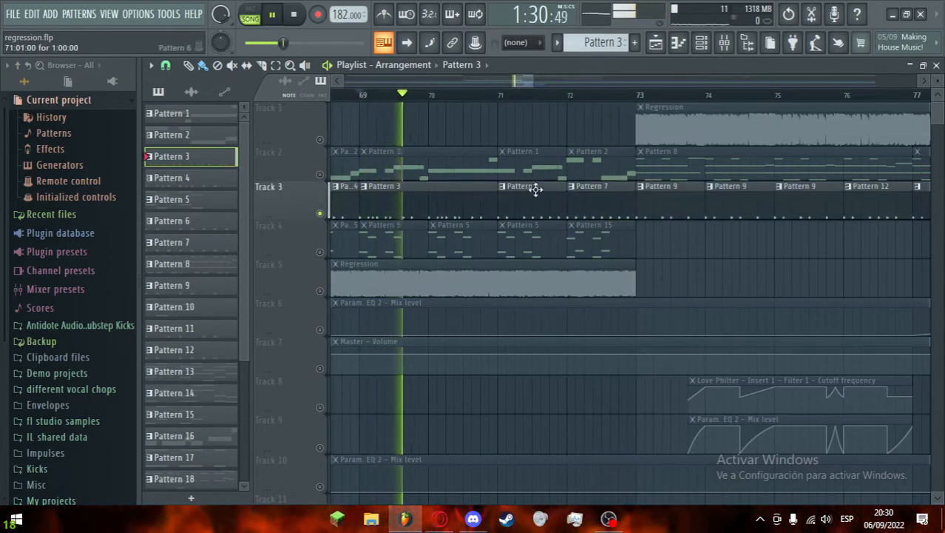
left_click_drag(521, 81, 524, 83)
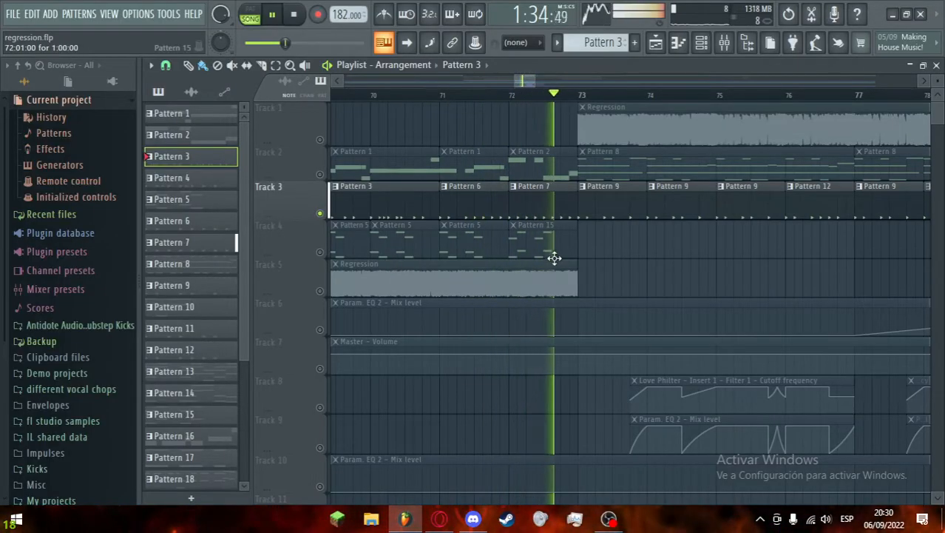
scroll(514, 286, "down", 3)
key("space")
Step: Show the whole drop in the playlist and review Pattern 3's hi-hat steps in the channel rack, closing the rack when done
scroll(477, 294, "down", 5)
scroll(341, 253, "up", 4)
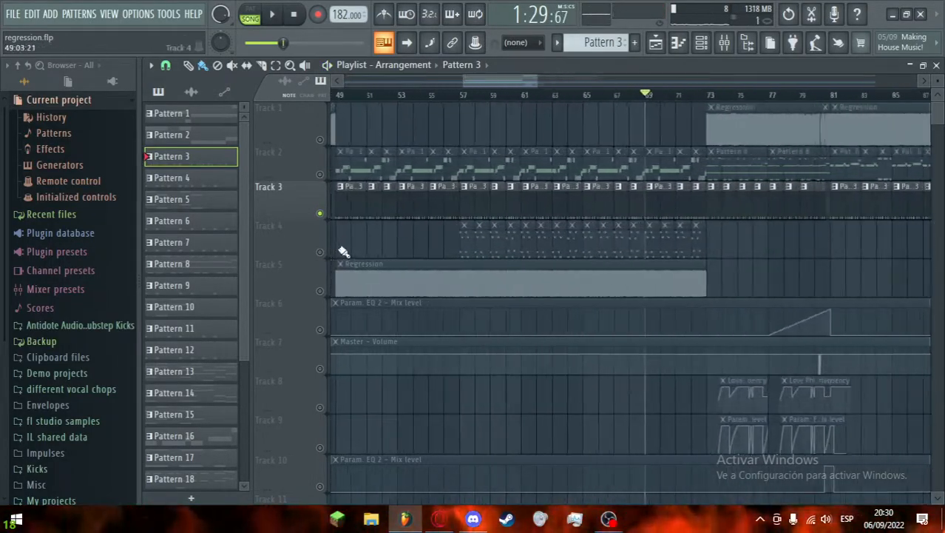
left_click_drag(495, 82, 487, 81)
left_click(700, 43)
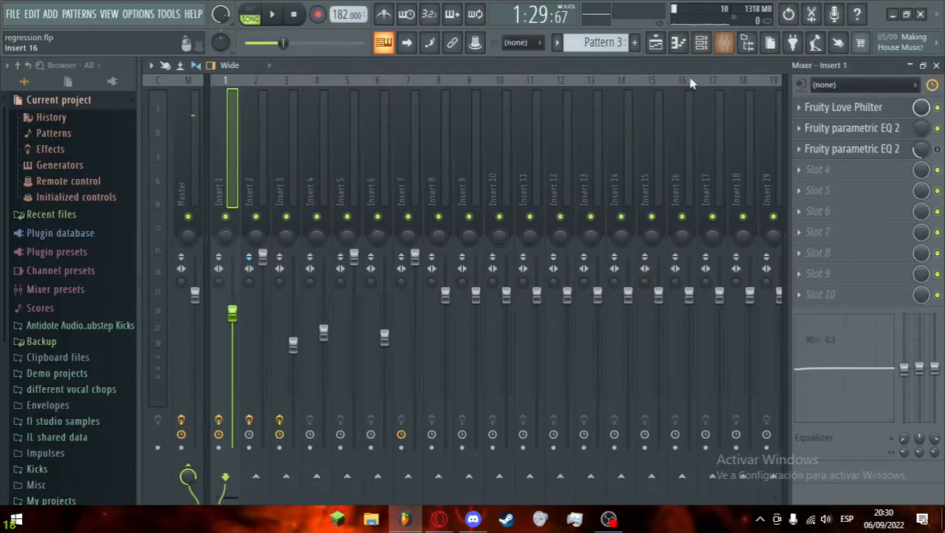
left_click(701, 43)
left_click(700, 43)
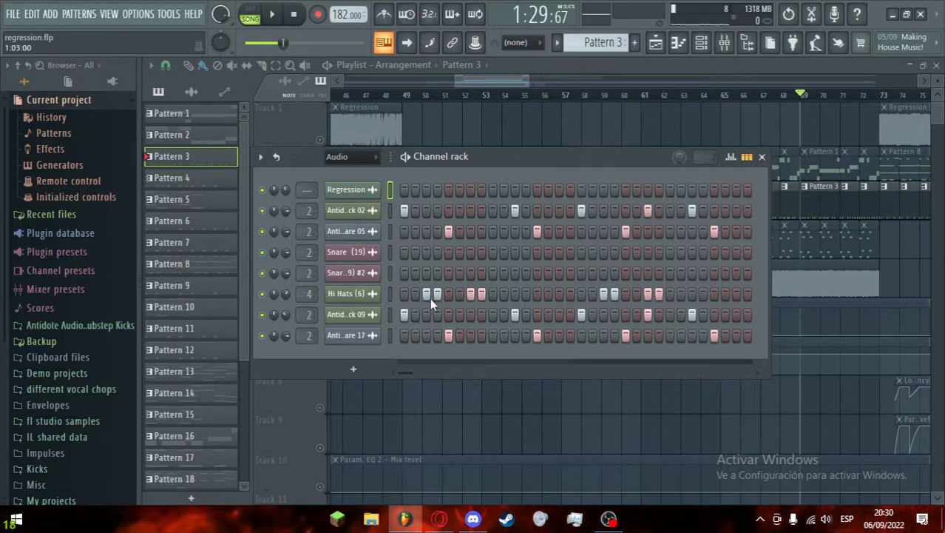
left_click(763, 157)
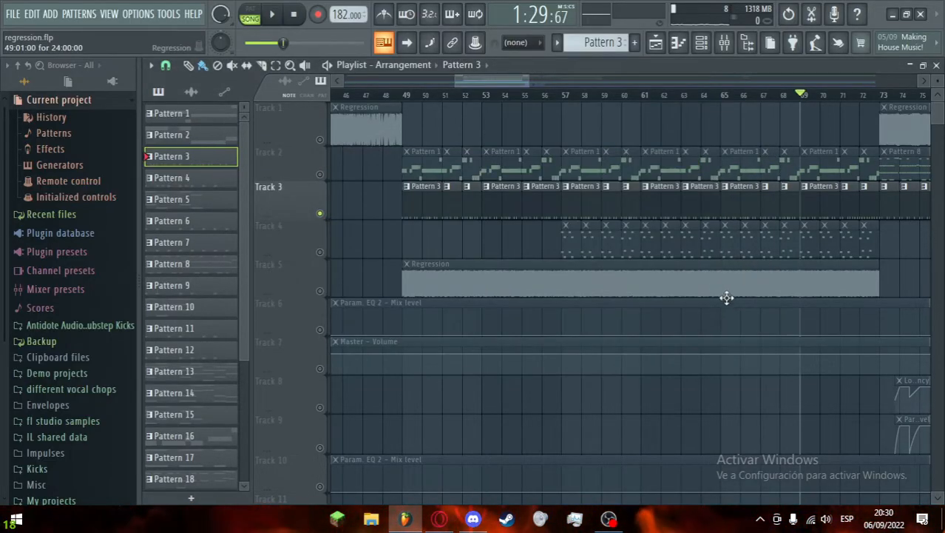
Step: Solo Track 4 and play its Pattern 5 clips from bar 57
scroll(724, 295, "up", 3, "ctrl")
left_click(319, 252, "ctrl")
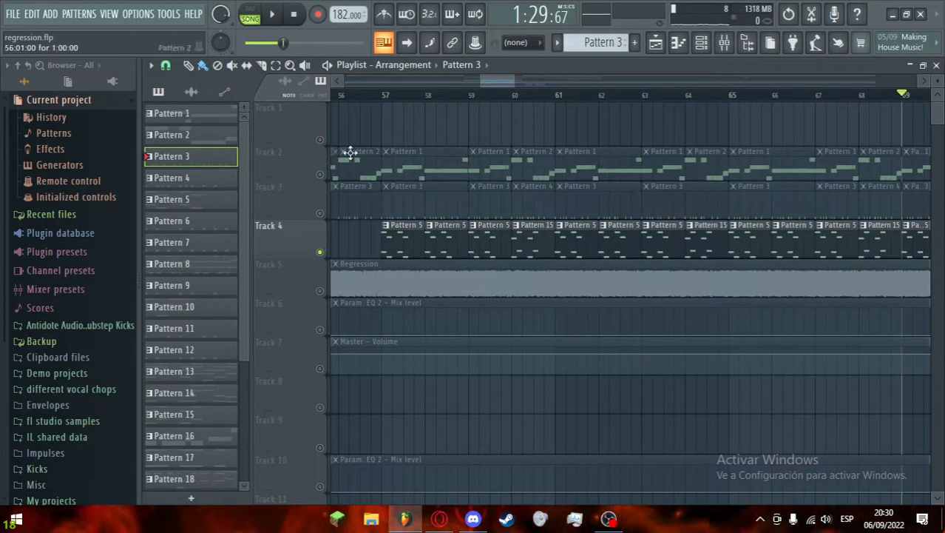
left_click(383, 96)
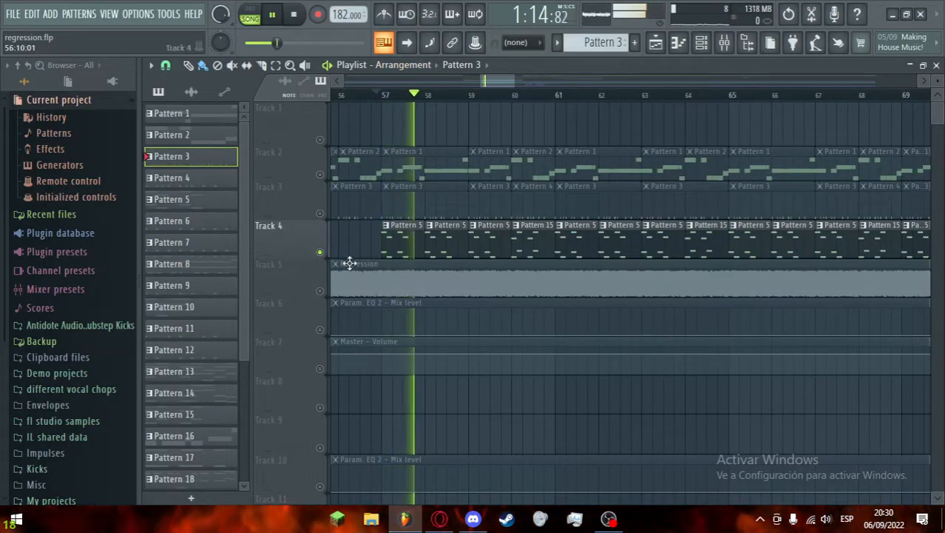
key("space")
Step: Solo Track 5 to compare the Regression audio around bar 57, and reactivate all tracks
left_click(319, 290, "ctrl")
key("space")
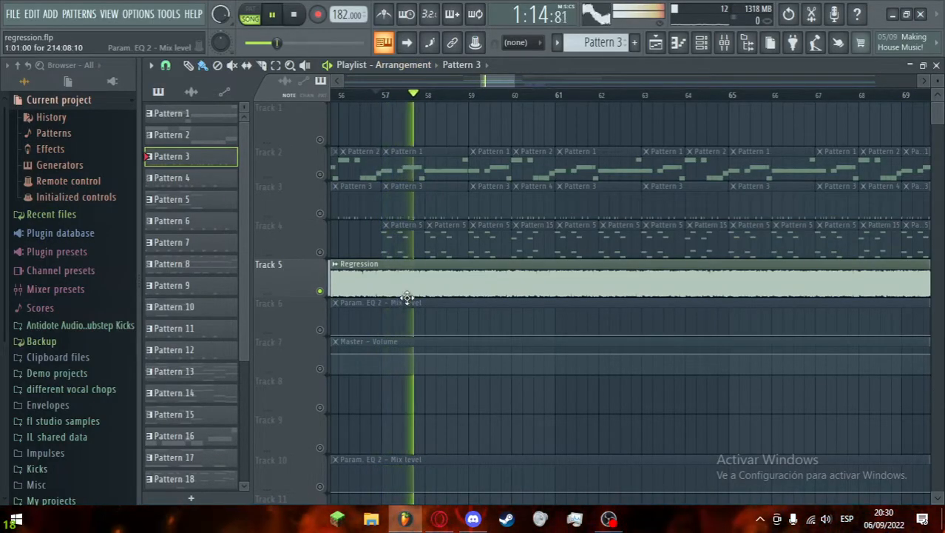
left_click(320, 291, "ctrl")
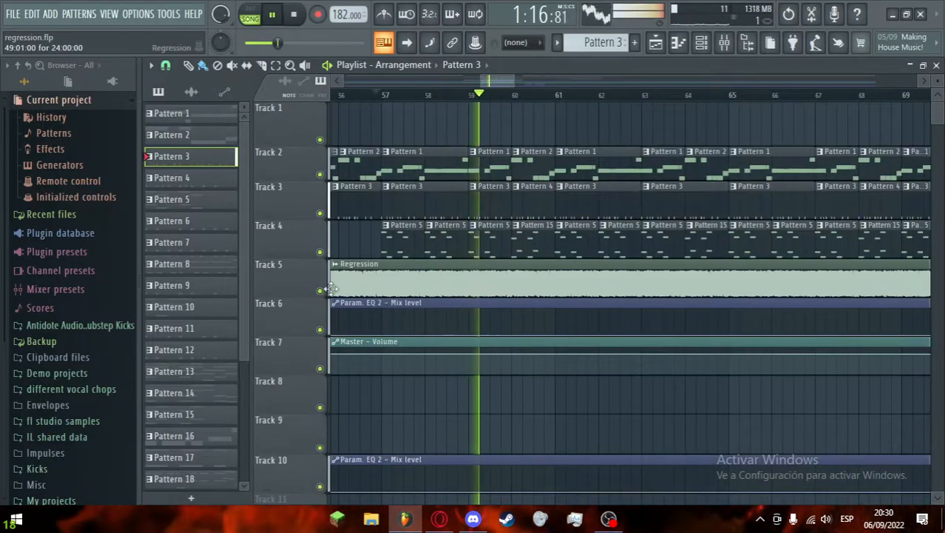
key("space")
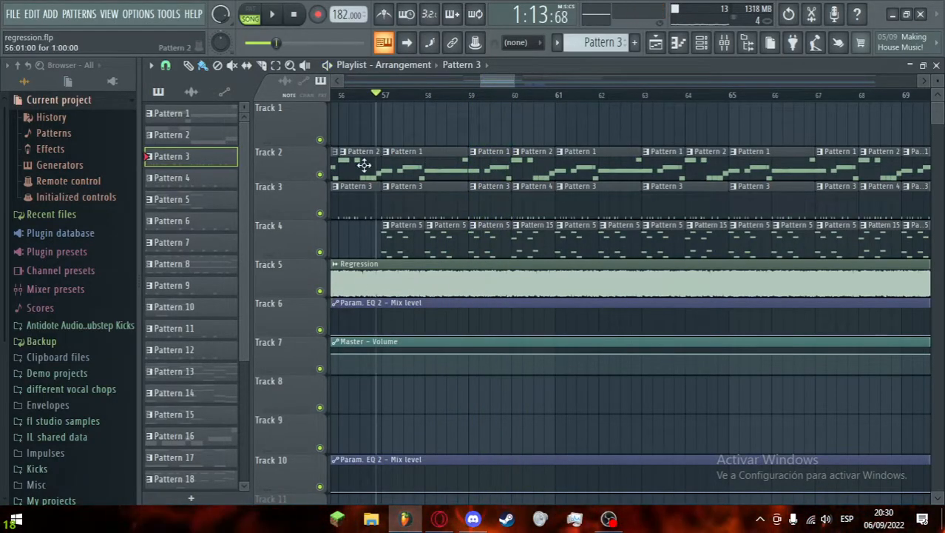
Step: Solo Track 4 again and place the playhead at the start of bar 57
left_click(320, 252, "ctrl")
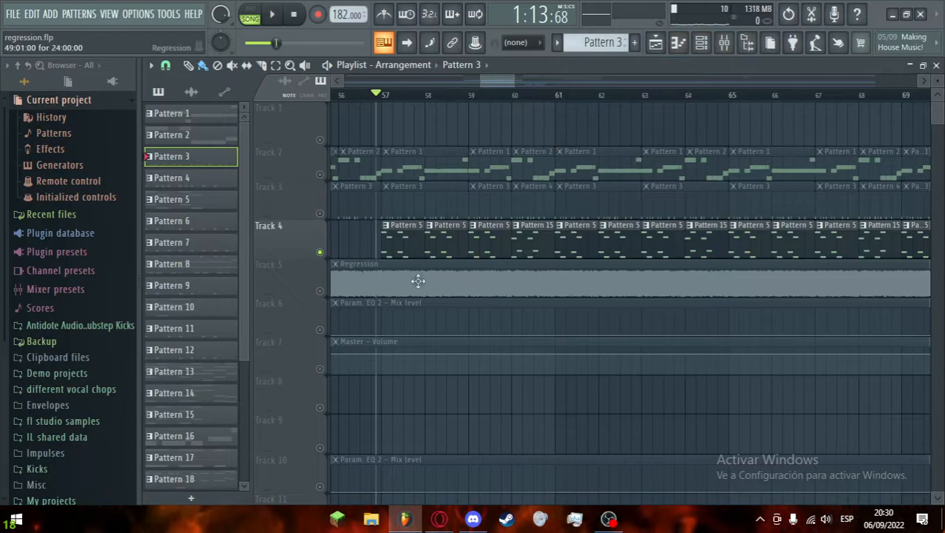
key("space")
key("space")
scroll(348, 329, "up", 3)
left_click(426, 94)
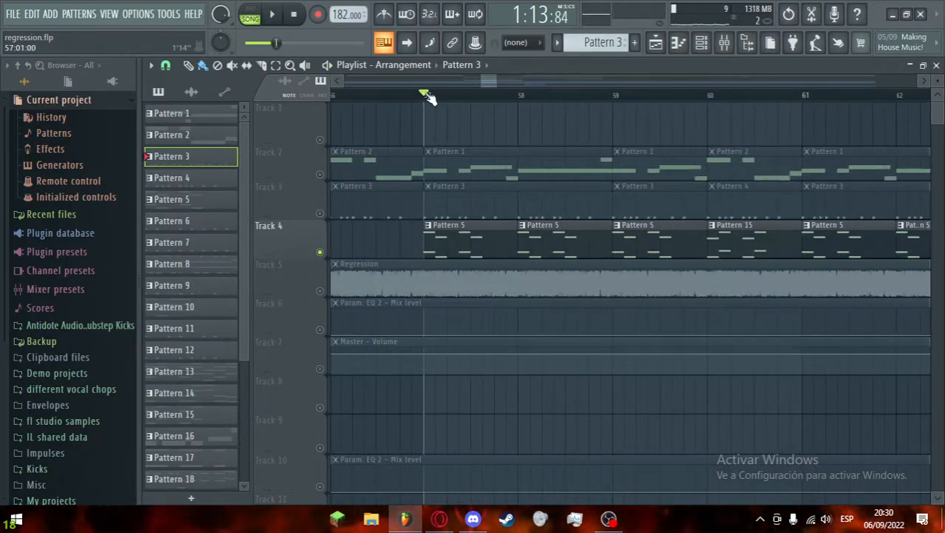
Step: Open Pattern 5 in the piano roll and play it with its Unsorted channels shown in the channel rack
left_click(679, 45)
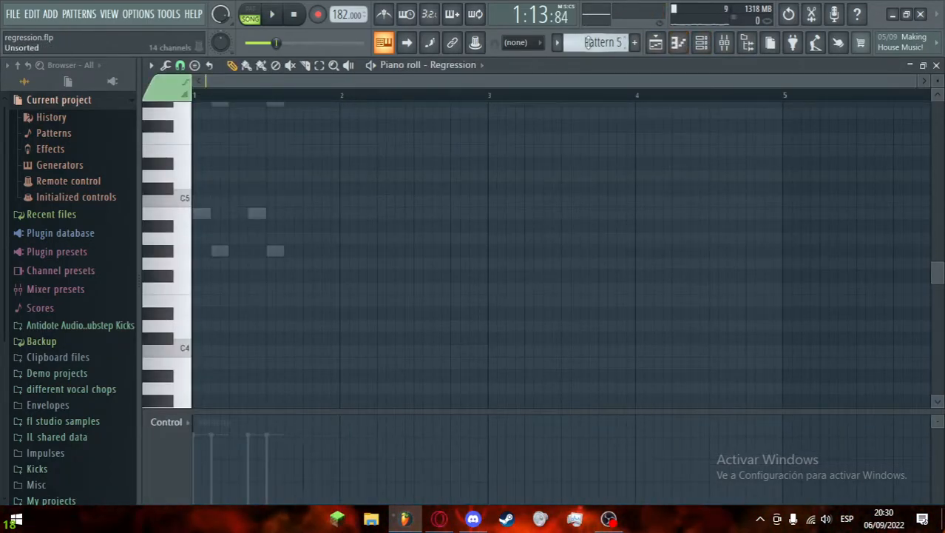
key("space")
left_click(701, 42)
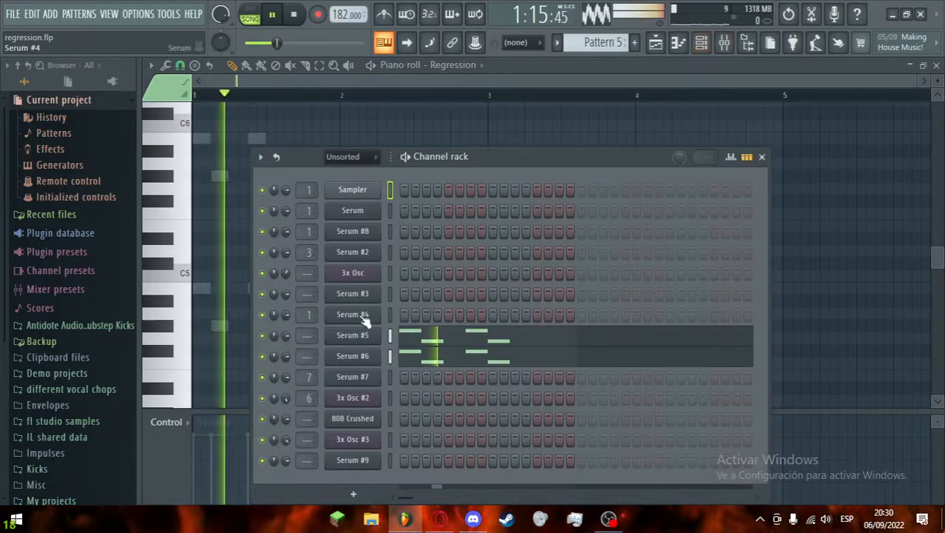
key("space")
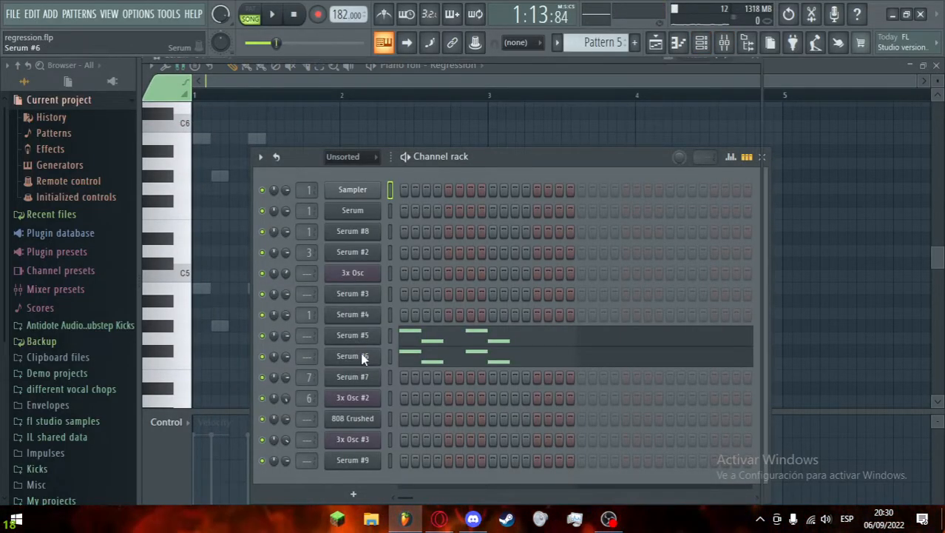
Step: Open the Serum #6 synth, scale its interface to 75%, show its LD Clang [SD] preset and close it
left_click(362, 355)
left_click(216, 88)
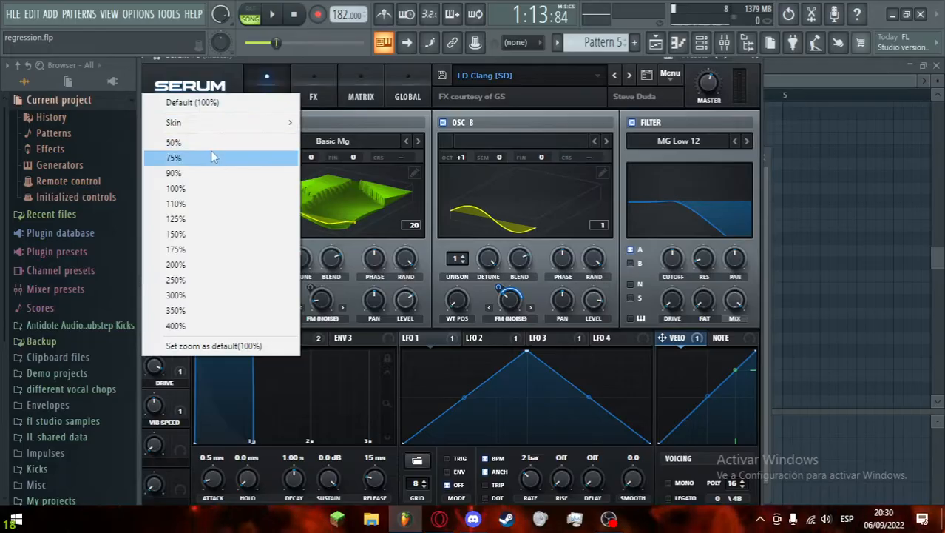
left_click(213, 151)
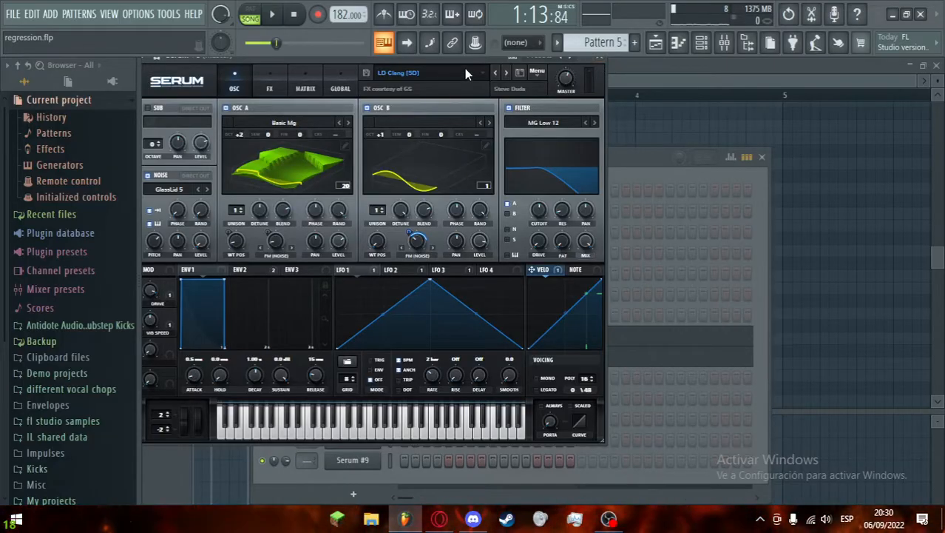
left_click_drag(482, 66, 474, 68)
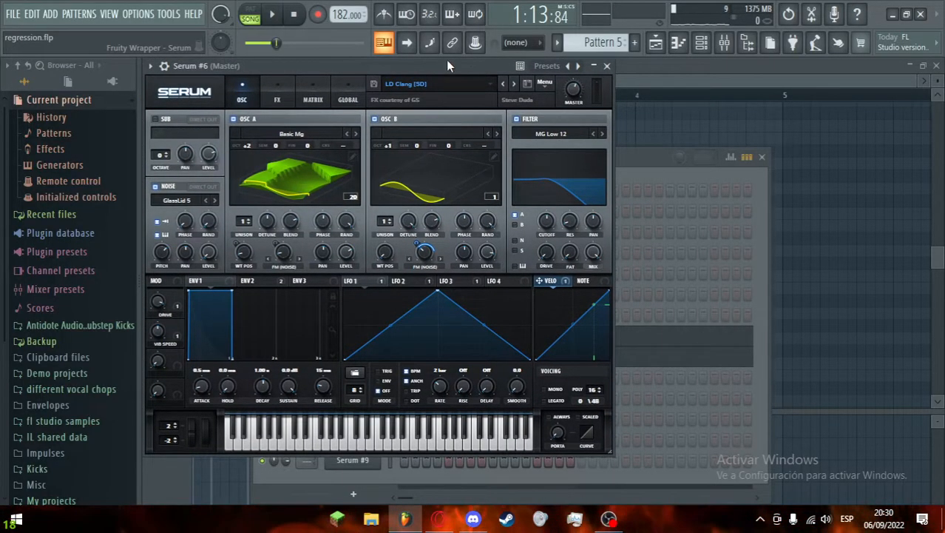
left_click(606, 67)
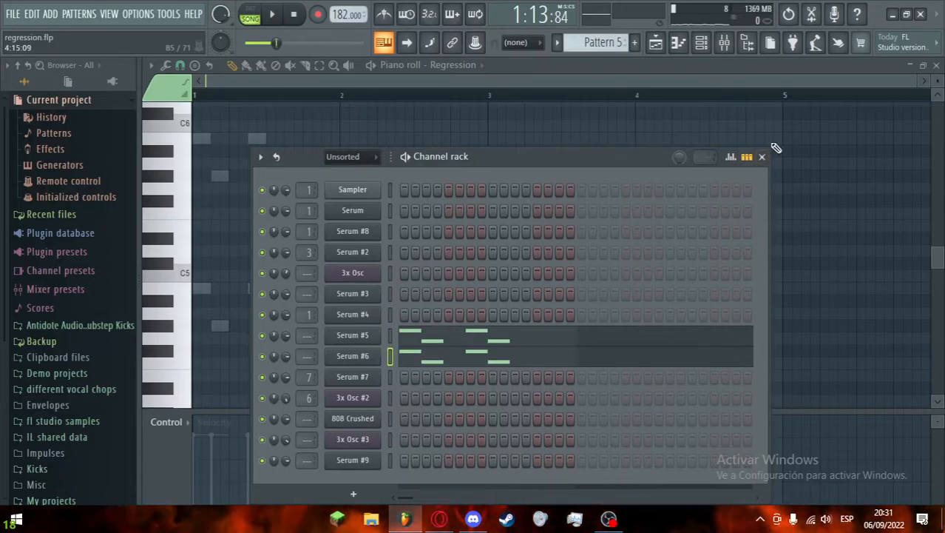
Step: Display Serum #5's notes in the piano roll and play Pattern 5 in pattern mode
left_click(459, 64)
left_click(457, 38)
left_click(459, 65)
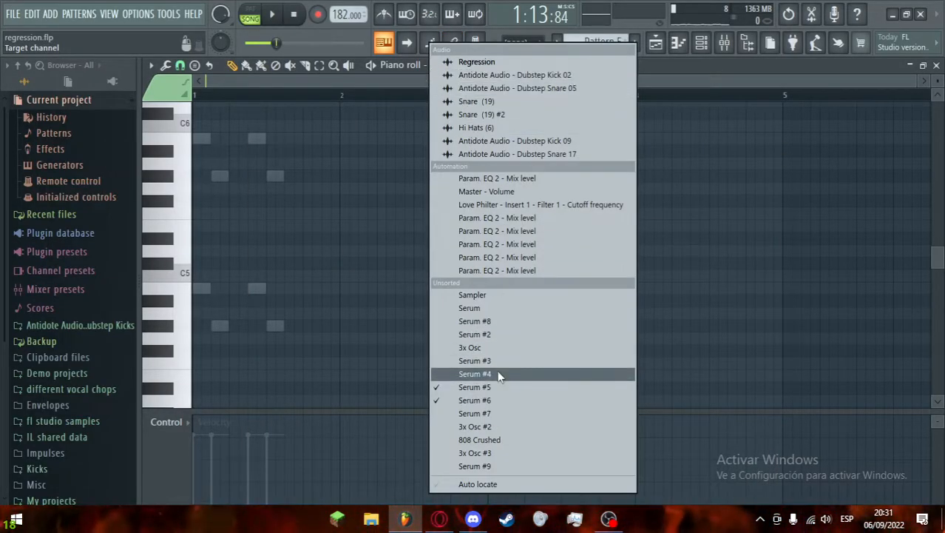
left_click(492, 386)
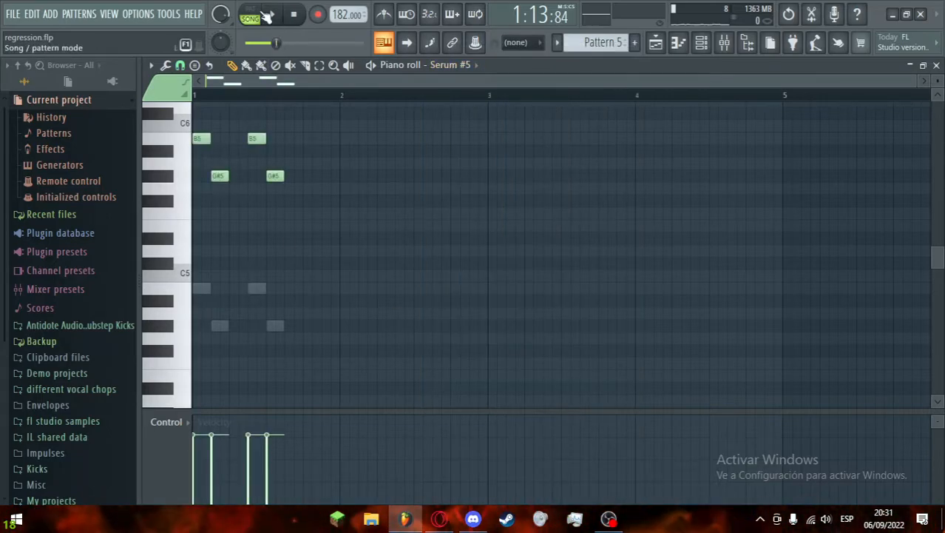
scroll(315, 221, "up", 2)
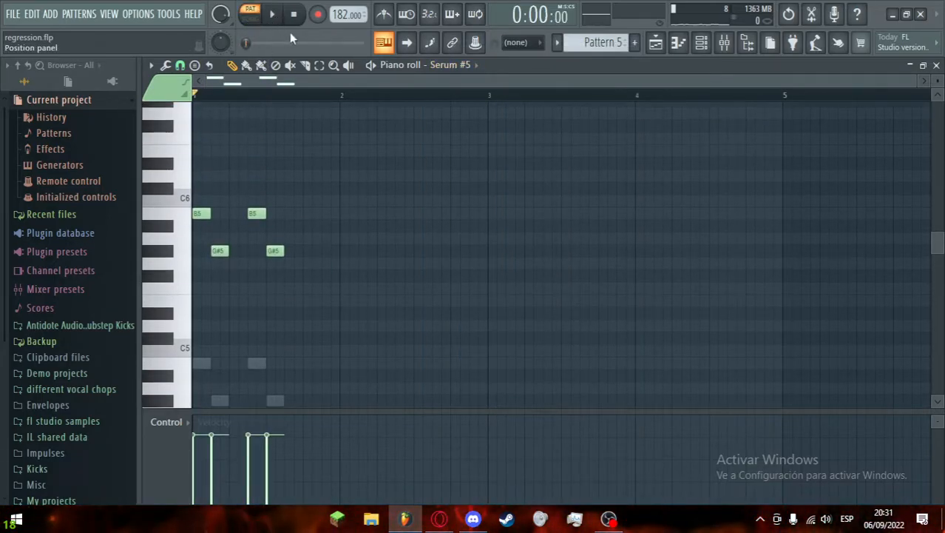
left_click(277, 14)
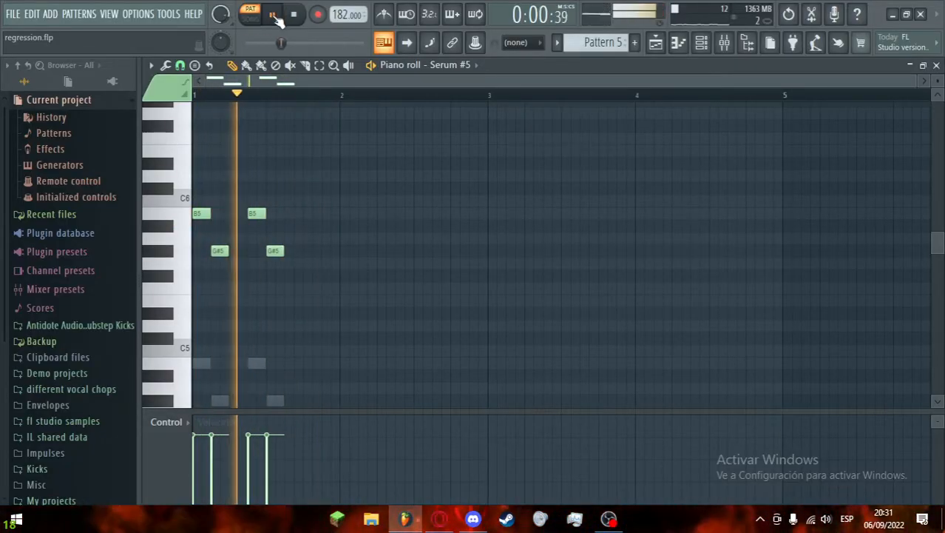
left_click(278, 14)
Step: Open Serum #5's synth from the channel rack, scale its interface down to show the LD A Bit of Luck [SD] preset, and close it
left_click(701, 42)
left_click(336, 337)
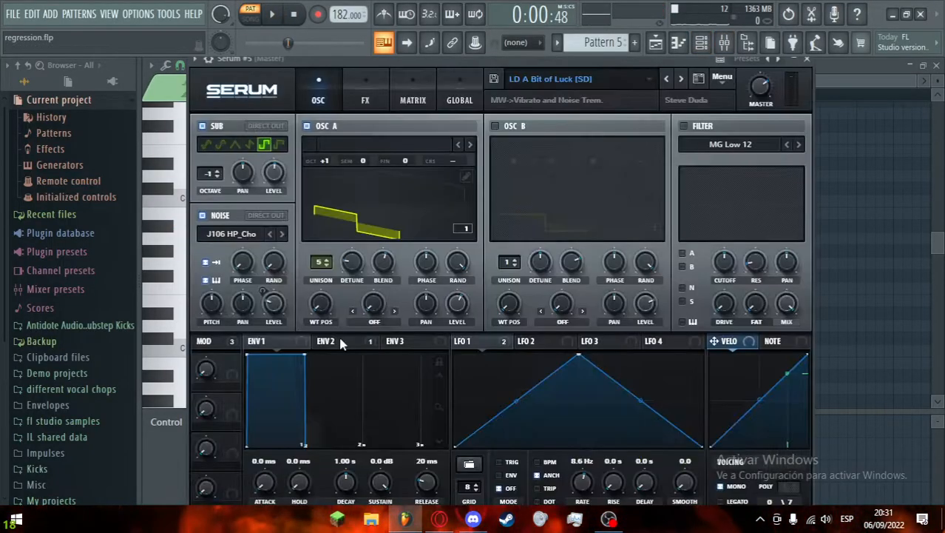
left_click(226, 96)
left_click(309, 223)
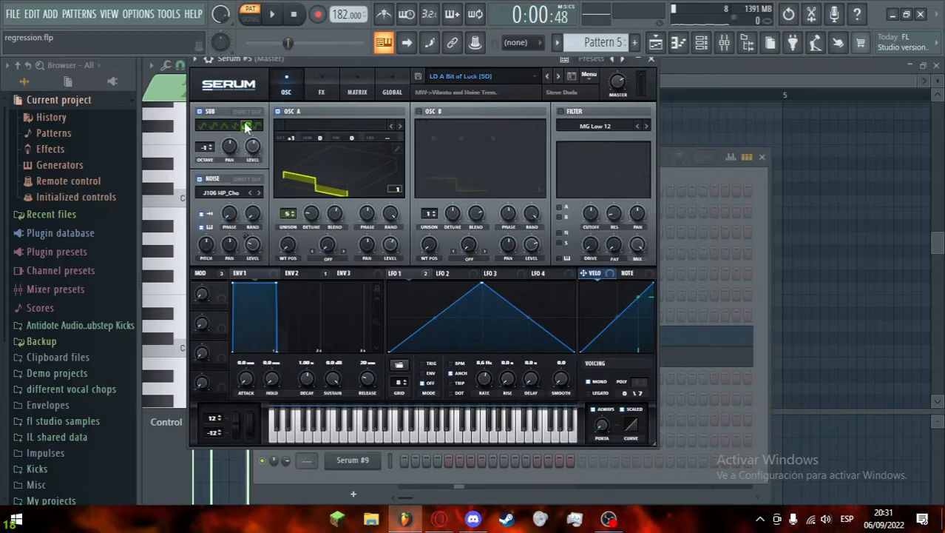
left_click(228, 84)
left_click(249, 80)
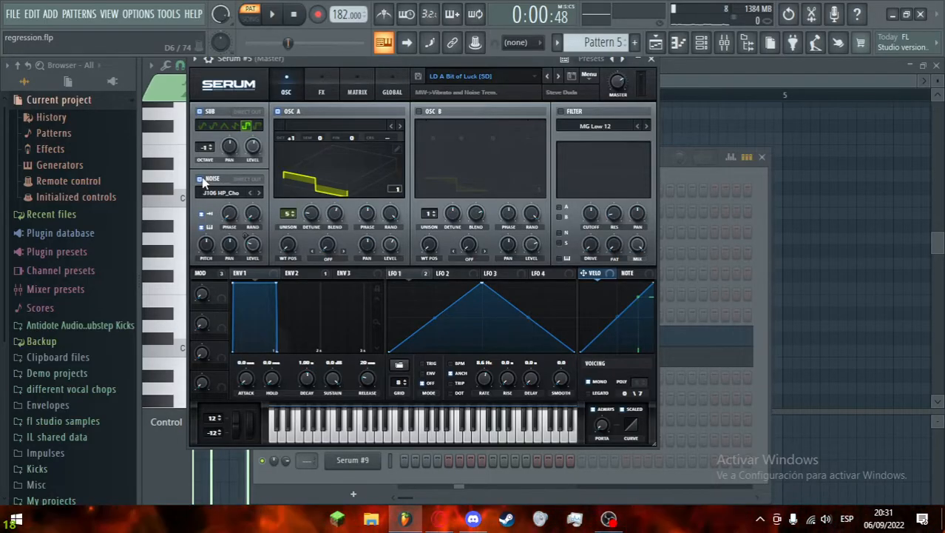
left_click(651, 59)
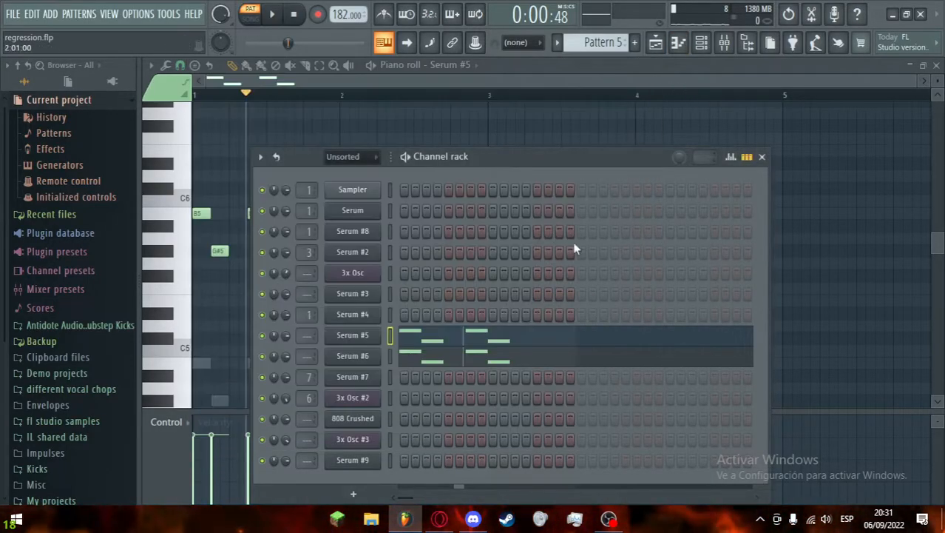
Step: Open the 3x Osc generator, view its channel and volume envelope settings, and close it along with the channel rack
left_click(353, 273)
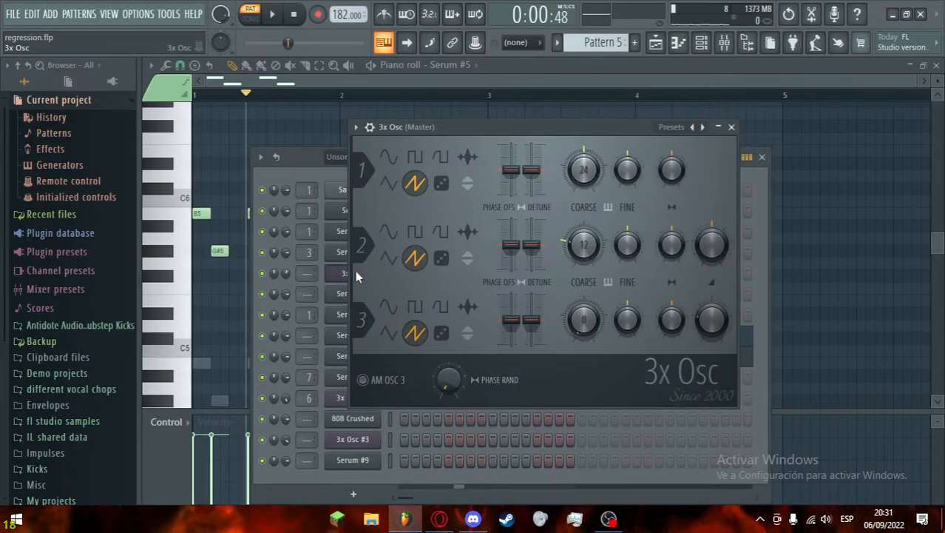
left_click(377, 127)
left_click(396, 152)
left_click(427, 152)
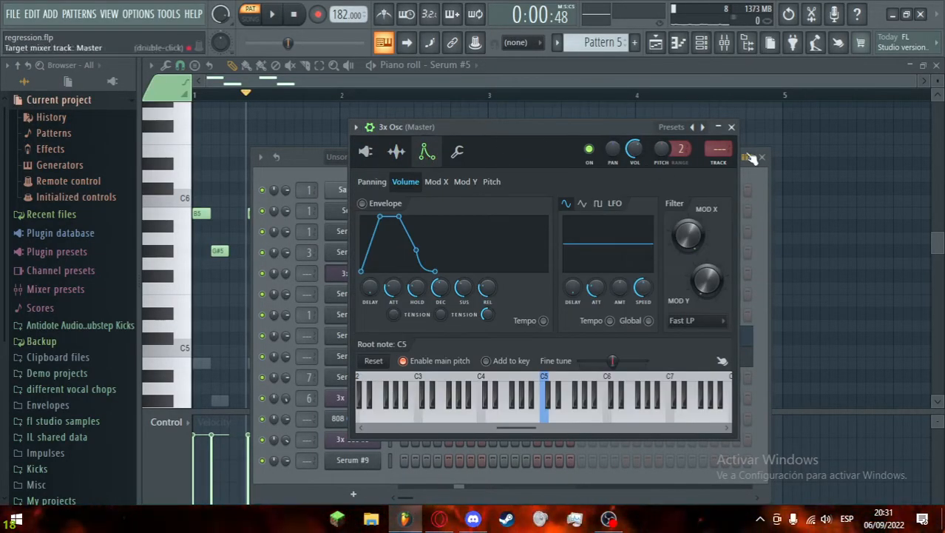
left_click(731, 127)
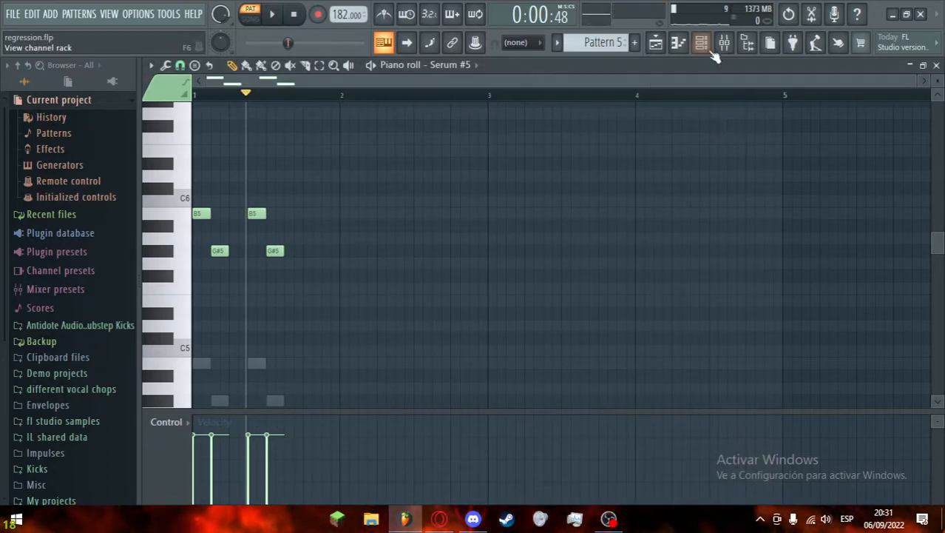
left_click(712, 53)
Step: Return to the playlist and play the song from bar 57 with the Regression audio on Track 5 soloed
left_click(656, 46)
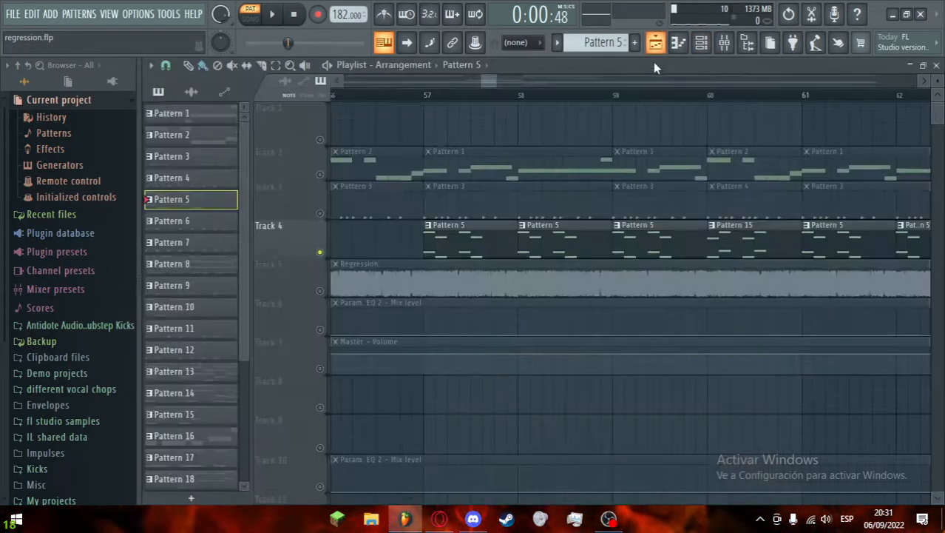
key("space")
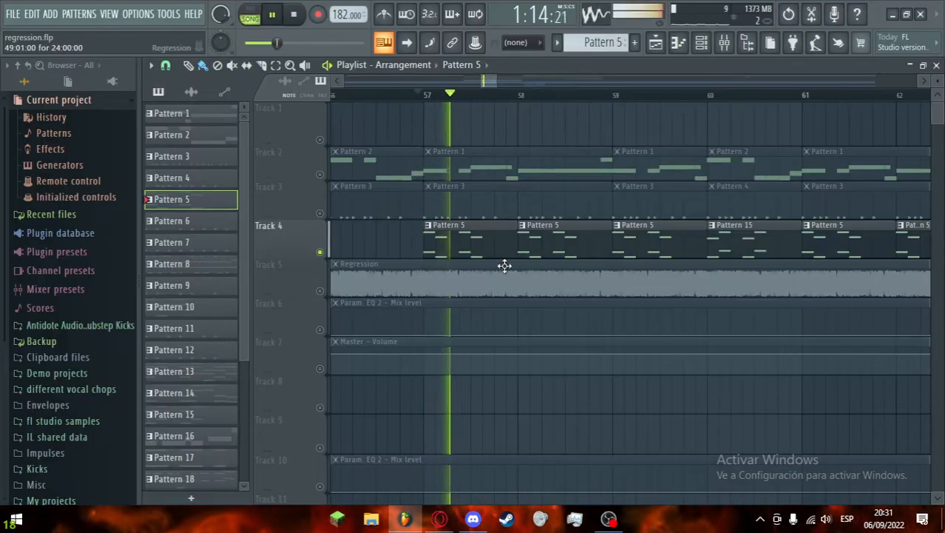
left_click(591, 257)
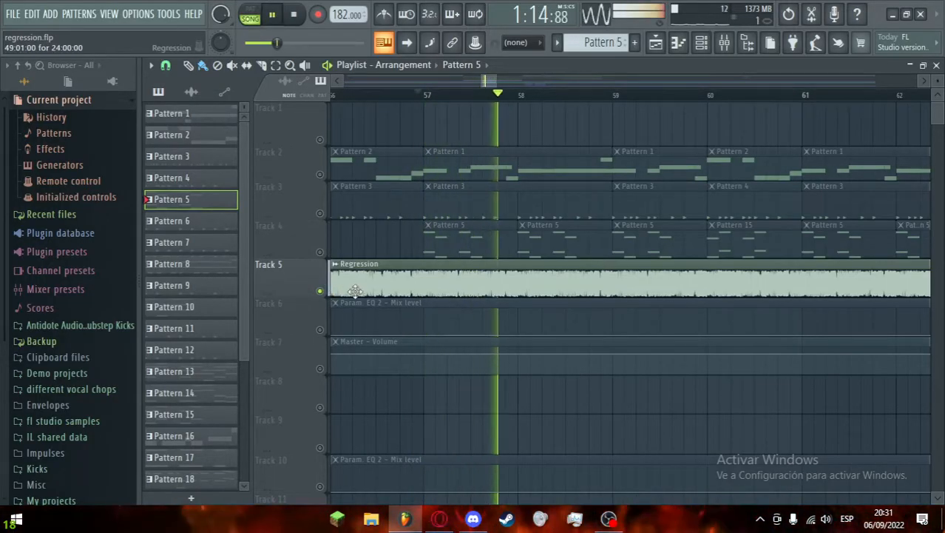
Step: Unsolo Track 5 and mute it to play the remade tracks alone, and stop with the playhead placed at bar 60
right_click(323, 295)
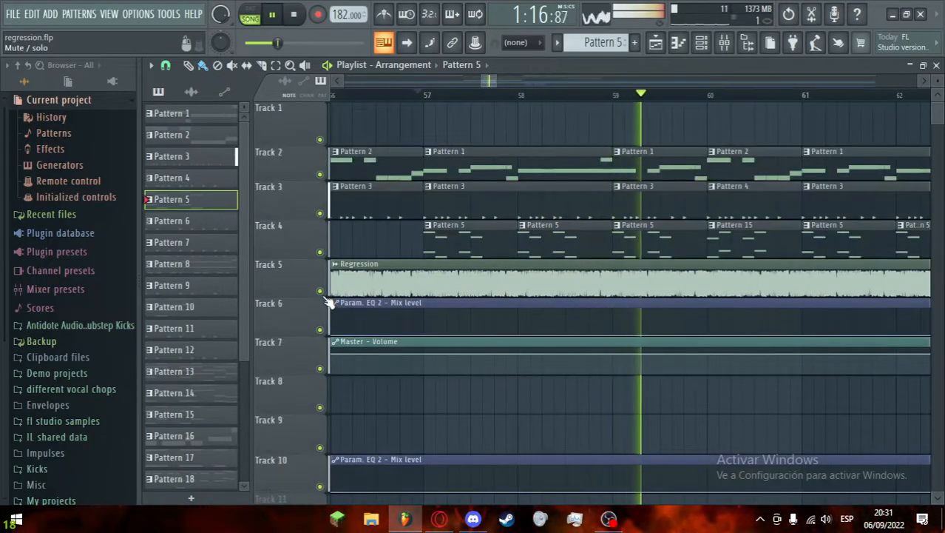
left_click(320, 291)
scroll(776, 271, "down", 7)
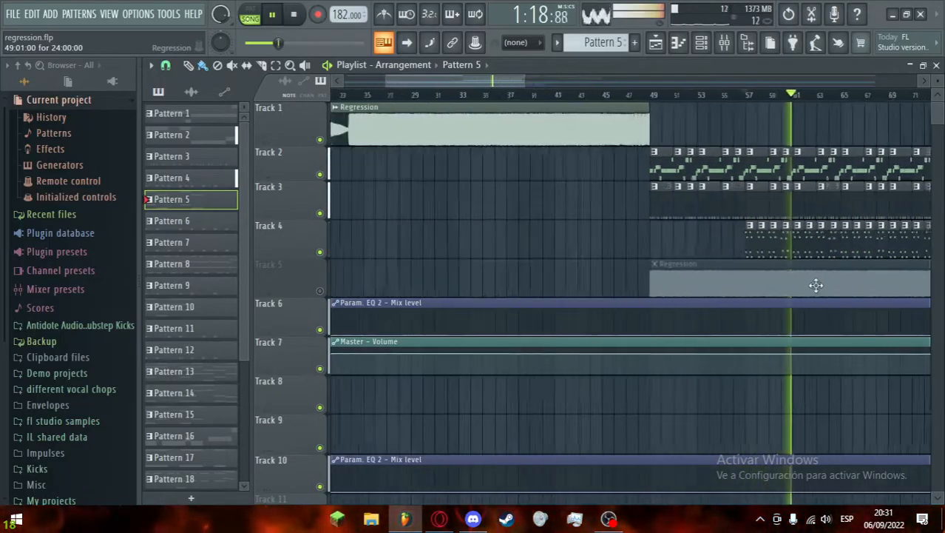
scroll(839, 292, "up", 3)
key("space")
scroll(632, 174, "up", 2)
left_click(618, 96)
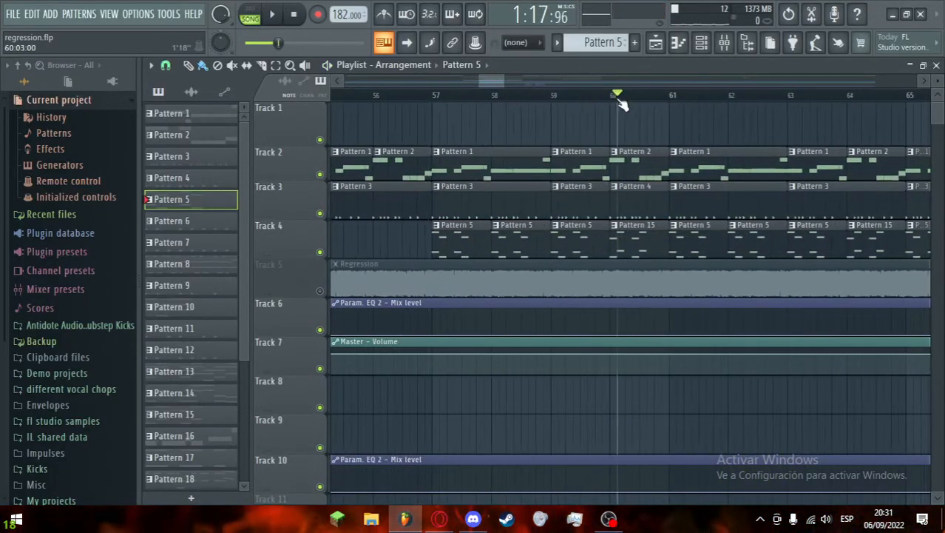
Step: Solo Track 5, play the original Regression audio from bar 60, and stop playback
right_click(321, 290)
key("space")
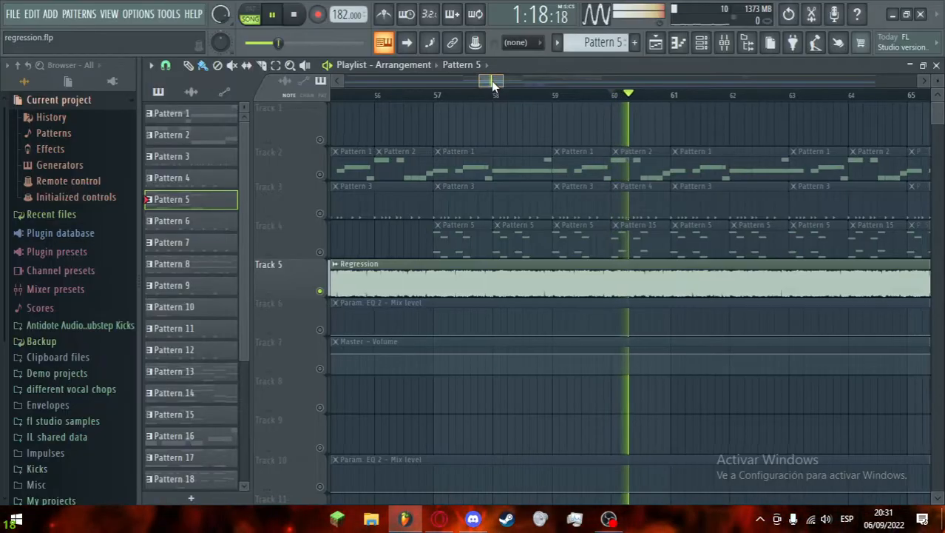
left_click_drag(491, 81, 497, 81)
scroll(738, 312, "down", 5)
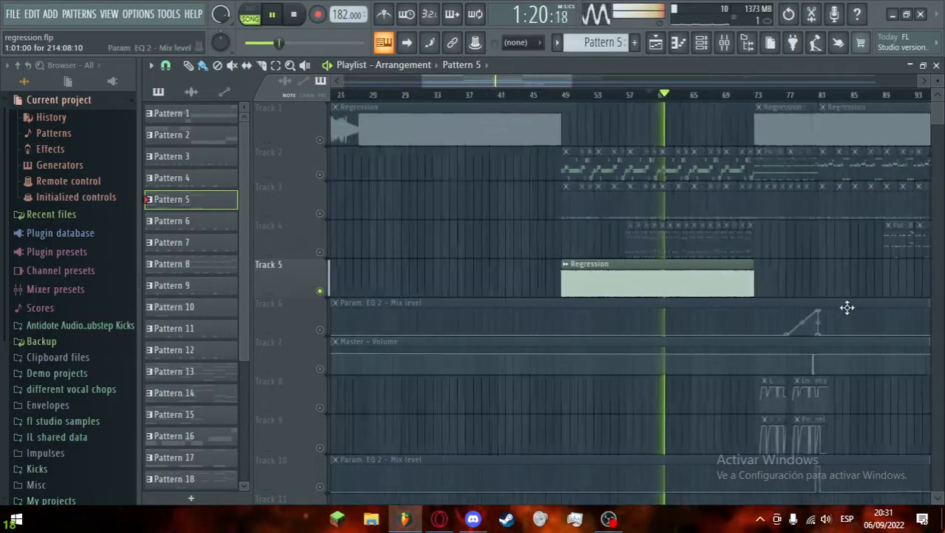
key("space")
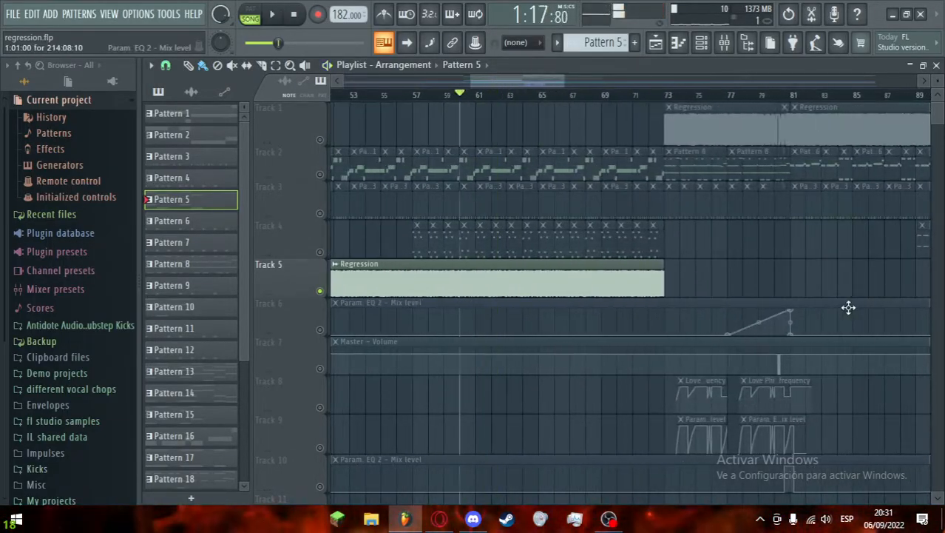
Step: Toggle the solo on Track 2 and restore the solo on Track 5's Regression audio
right_click(322, 175)
right_click(322, 175)
left_click(321, 140)
right_click(321, 291)
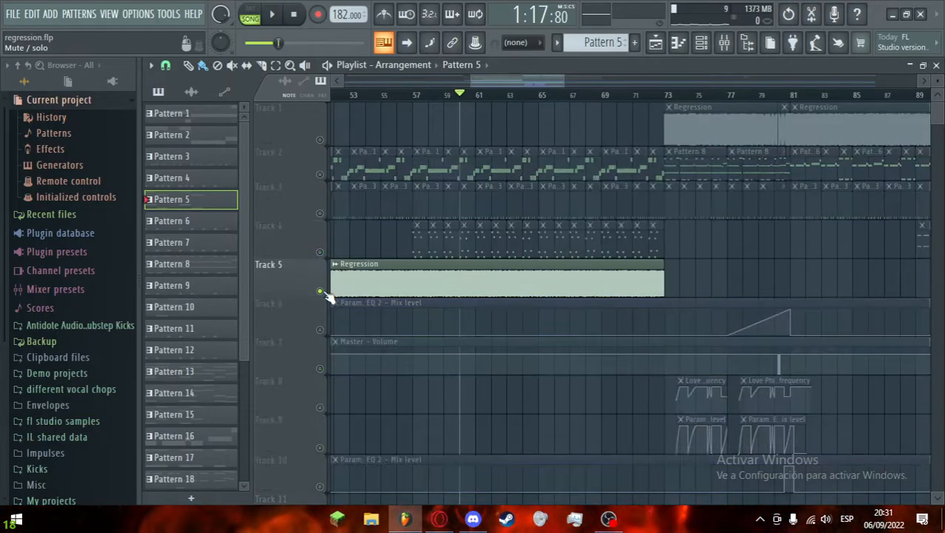
Step: End the solo on Track 5 so the other tracks sound again, and mute Track 5
right_click(321, 291)
left_click(321, 291)
scroll(700, 200, "up", 2)
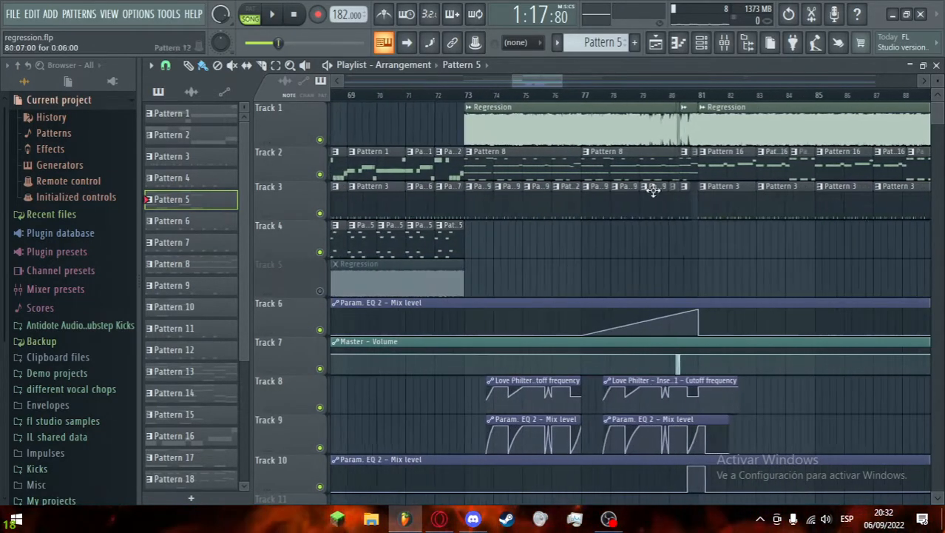
Step: Solo Track 1 and listen to its Regression audio from bar 73 to about bar 81, stopping playback at the end
left_click(320, 141)
right_click(321, 139)
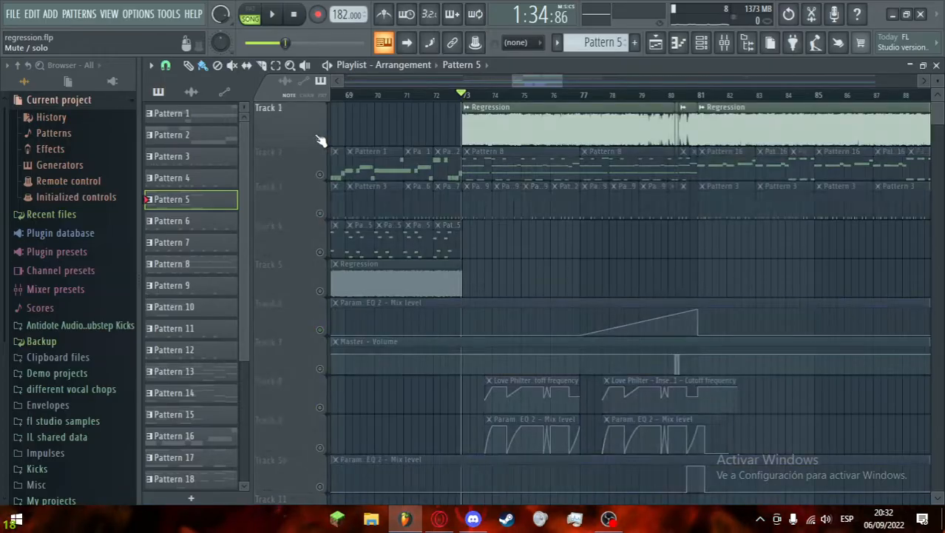
scroll(533, 79, "up", 3)
key("space")
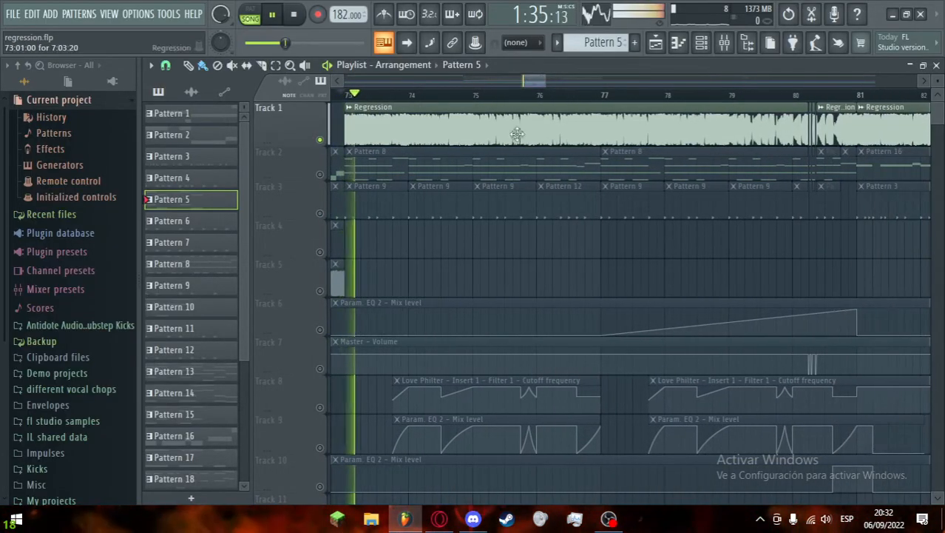
scroll(508, 232, "down", 1)
scroll(508, 230, "down", 2)
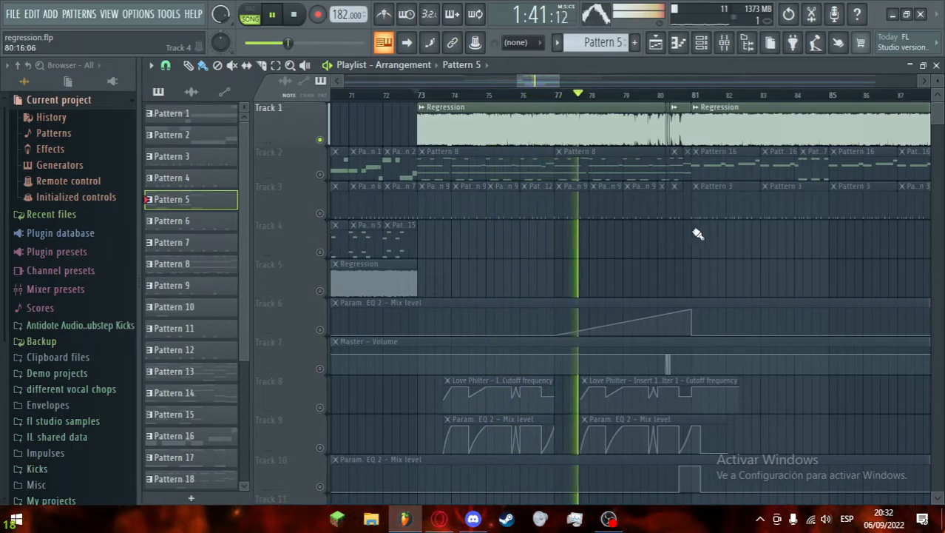
scroll(689, 237, "up", 4)
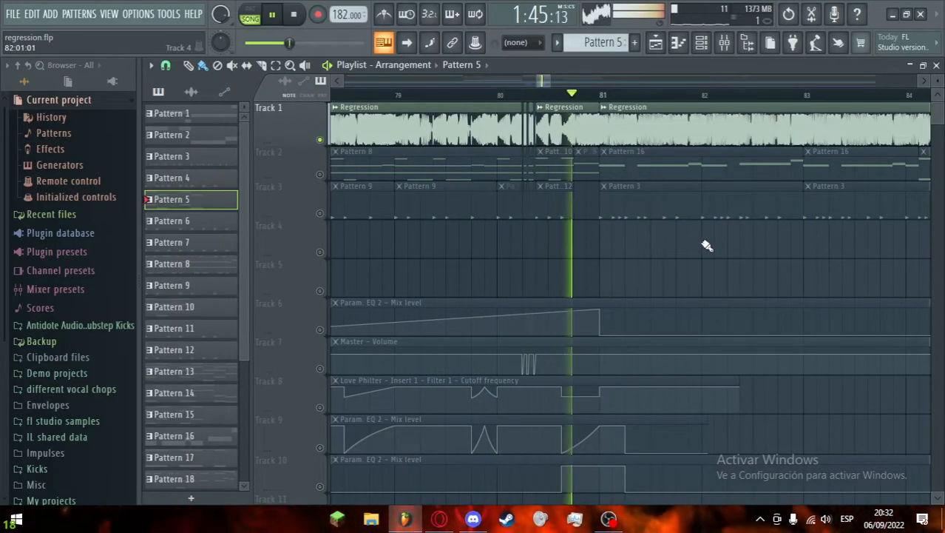
scroll(707, 247, "down", 5)
key("space")
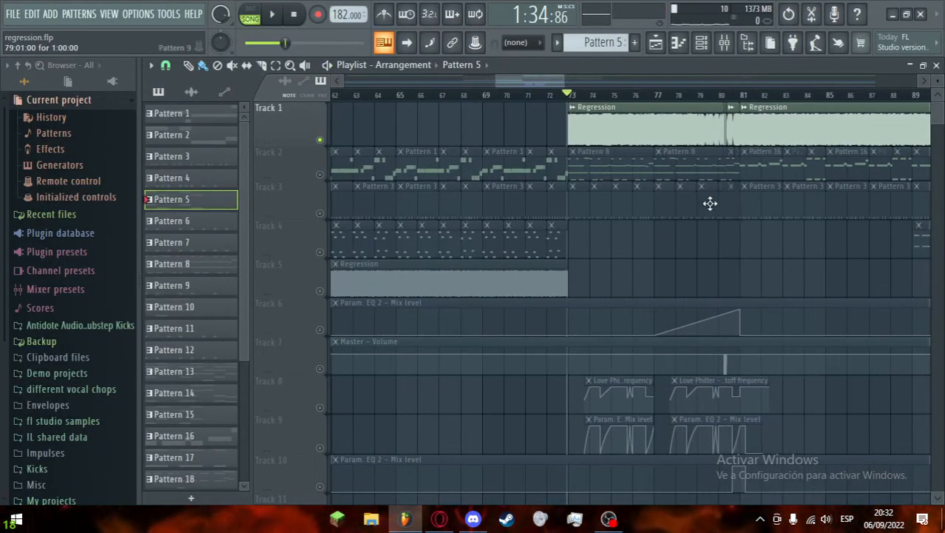
scroll(509, 180, "right", 3)
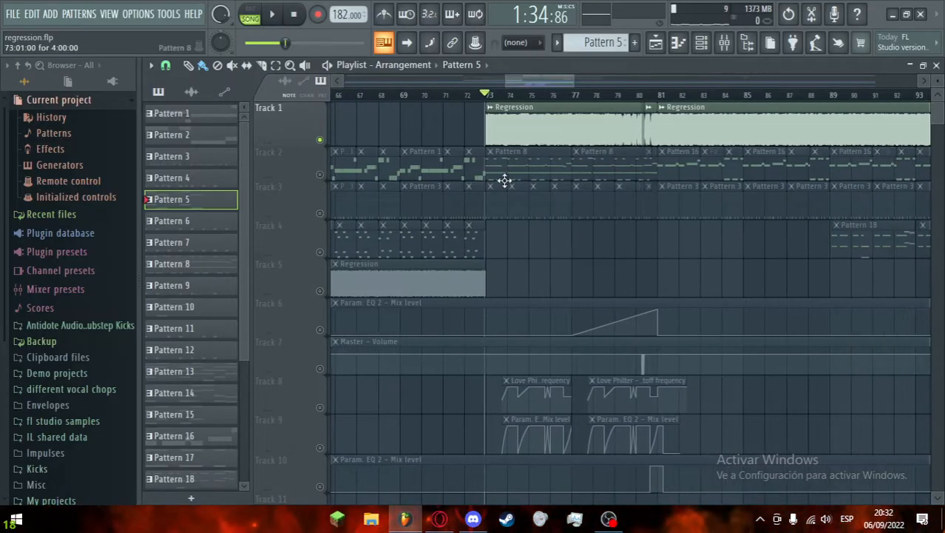
scroll(452, 238, "up", 8)
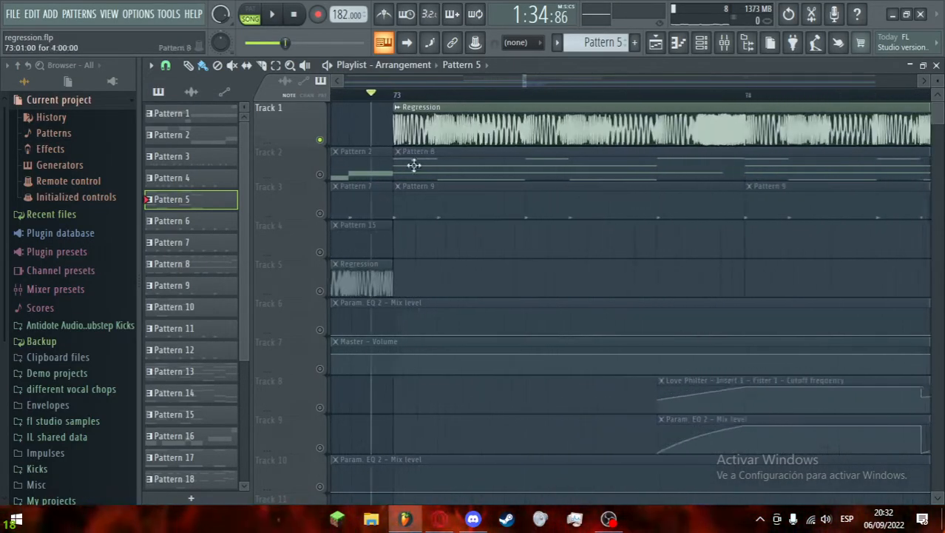
scroll(538, 226, "down", 8)
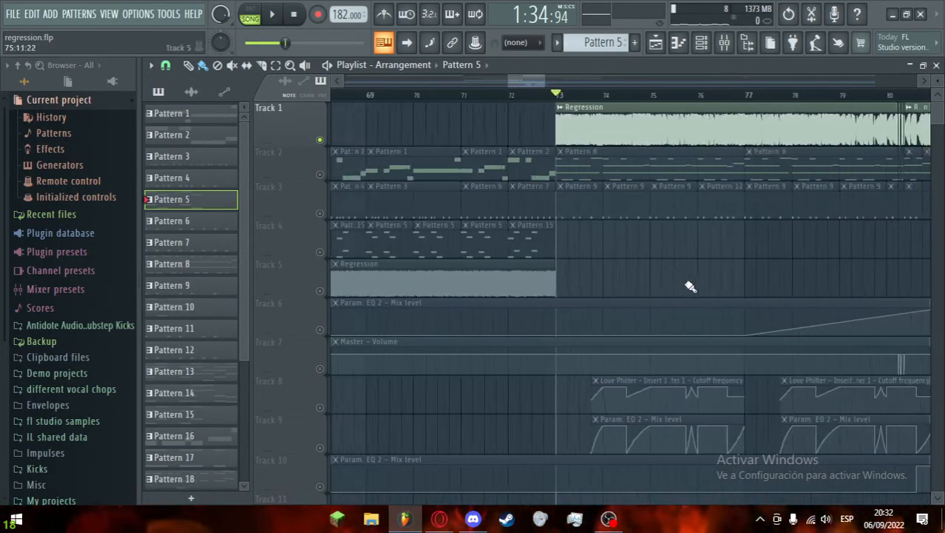
scroll(811, 231, "up", 3)
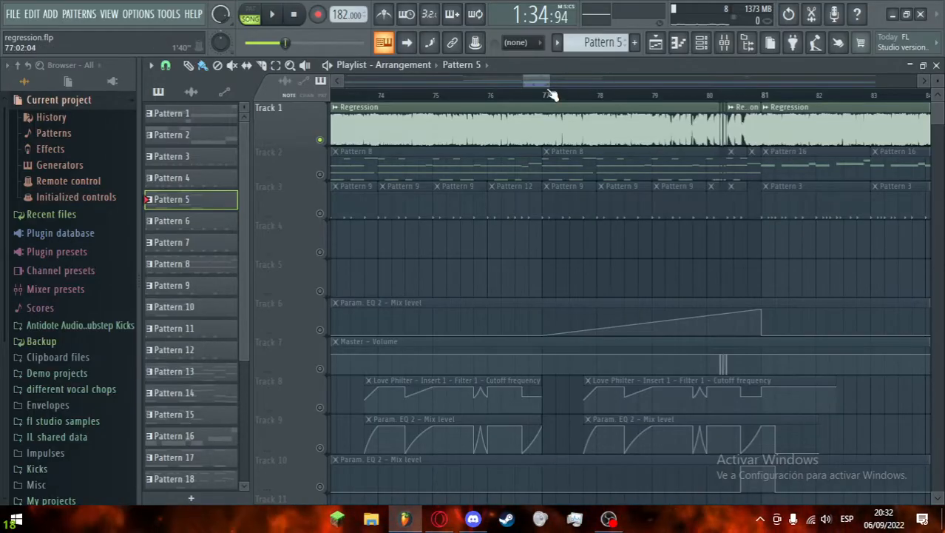
scroll(549, 83, "down", 3)
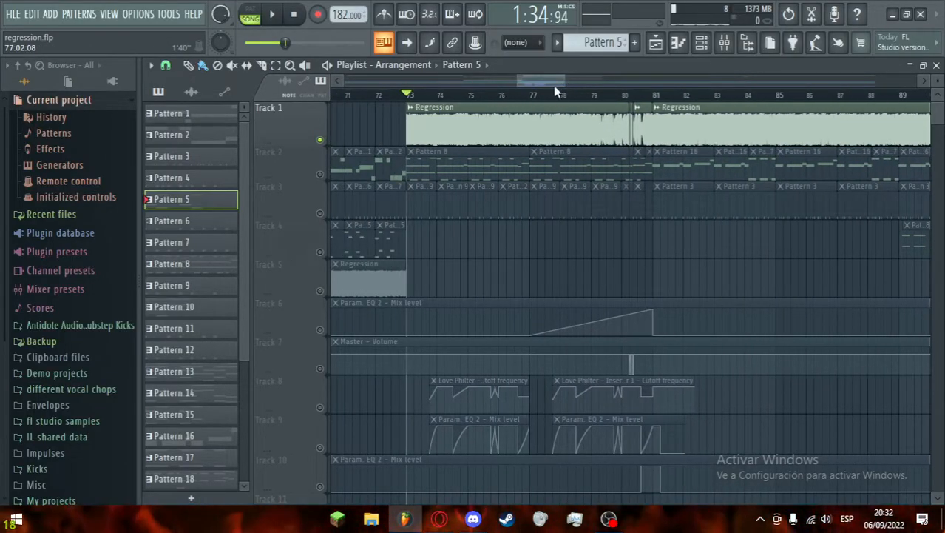
Step: End the solo on Track 1 and turn the other tracks back on, with Tracks 1 and 5 muted
right_click(320, 140)
left_click(320, 140)
left_click(320, 291)
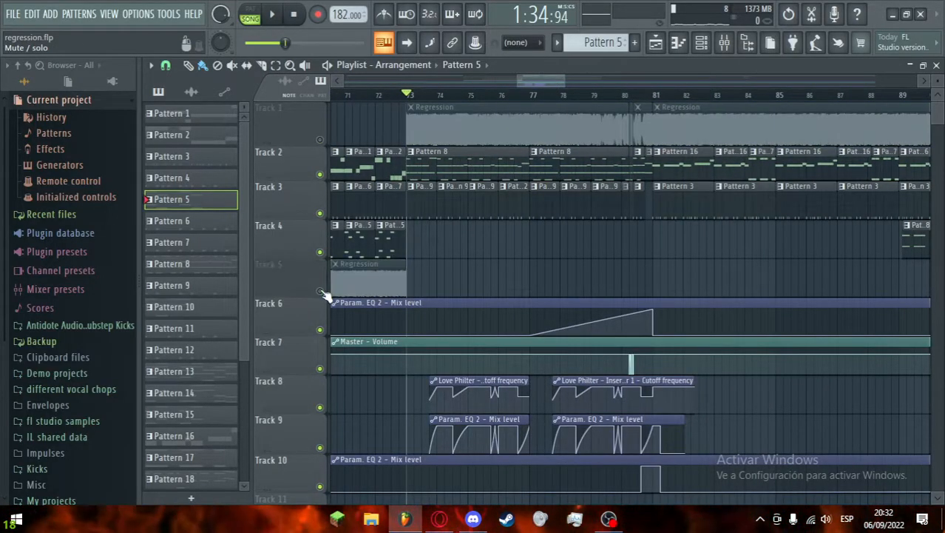
Step: Examine the pattern clips and automation clips between bars 73 and 81 of the arrangement
scroll(453, 314, "up", 3)
scroll(448, 314, "up", 2)
scroll(589, 207, "down", 4)
scroll(655, 247, "up", 5)
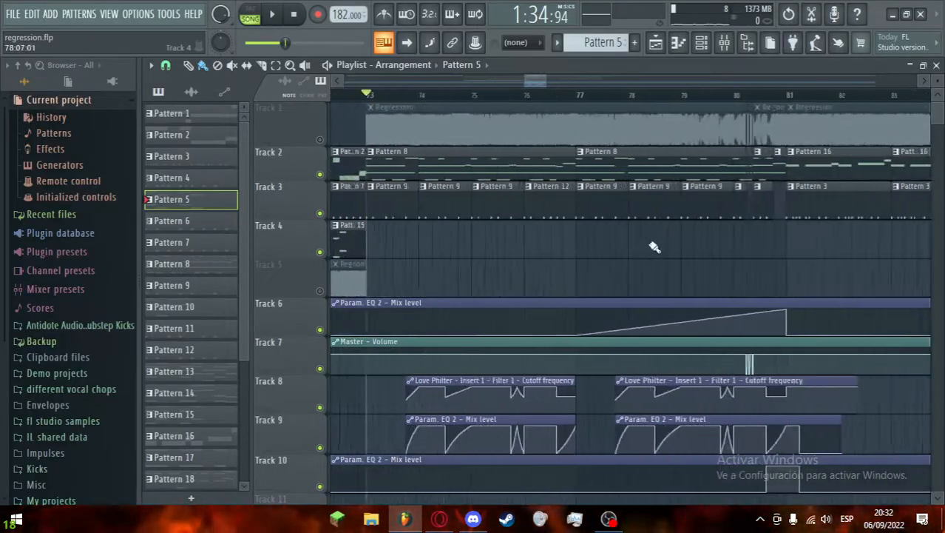
scroll(845, 261, "down", 4)
scroll(534, 271, "up", 5)
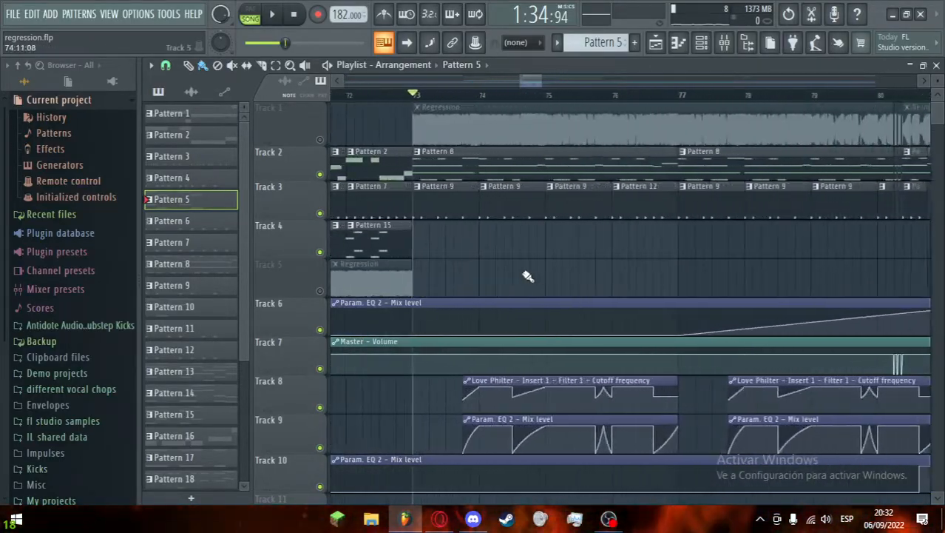
scroll(522, 278, "down", 2)
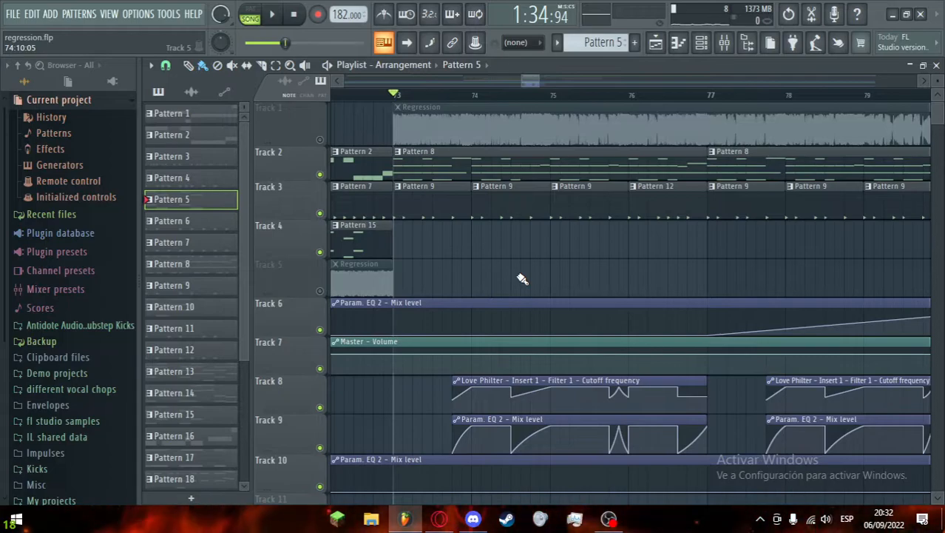
scroll(526, 276, "down", 6)
scroll(531, 271, "up", 5)
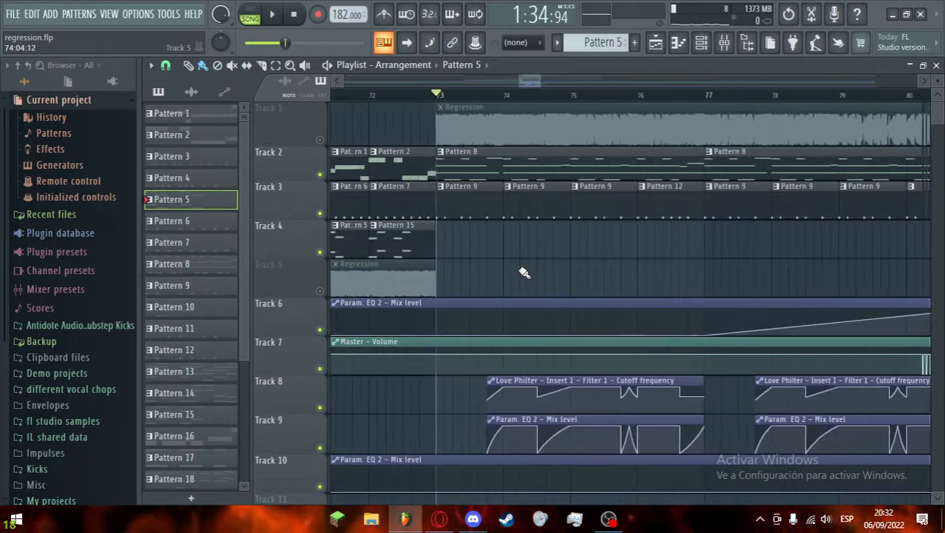
Step: Play short passages of the arrangement from bar 73 and from just before bar 74 with the Regression audio muted
mouse_move(523, 82)
left_mouse_down()
mouse_move(556, 82)
mouse_move(528, 82)
left_mouse_up()
key("space")
key("space")
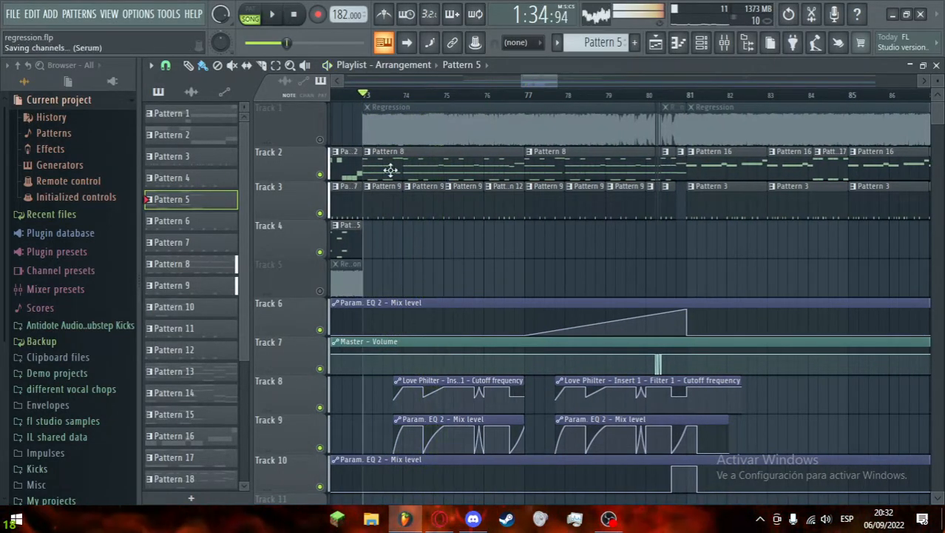
scroll(392, 152, "up", 3)
left_click(397, 96)
key("space")
key("space")
Step: Solo Track 1 and play its Regression audio briefly from just before bar 74
right_click(322, 139)
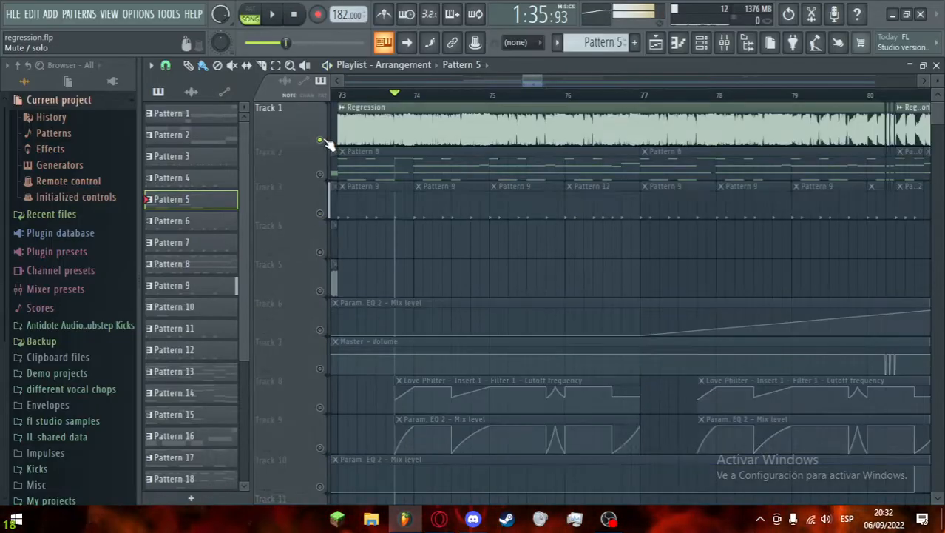
key("space")
key("space")
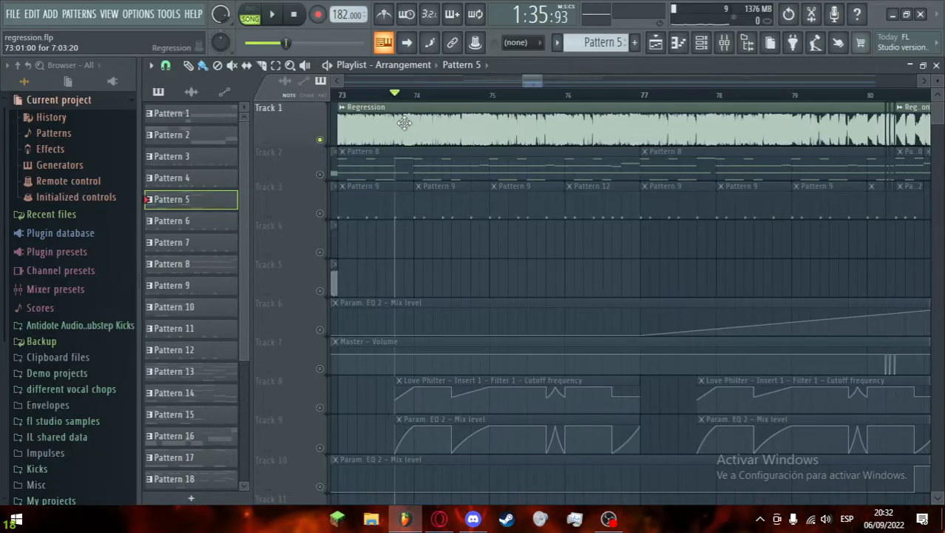
Step: Turn all tracks back on and play the audio and patterns together from just before bar 74
left_click(322, 174)
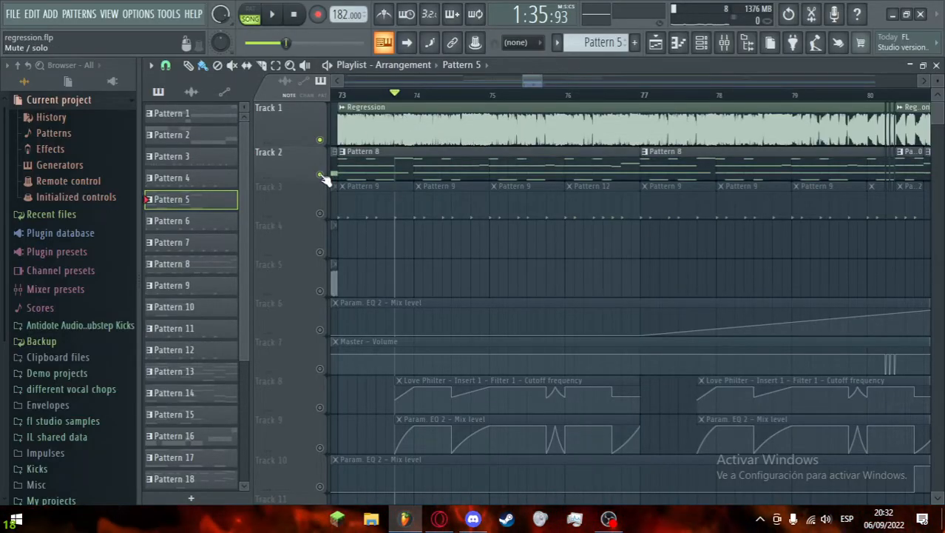
right_click(322, 174)
right_click(322, 174)
key("space")
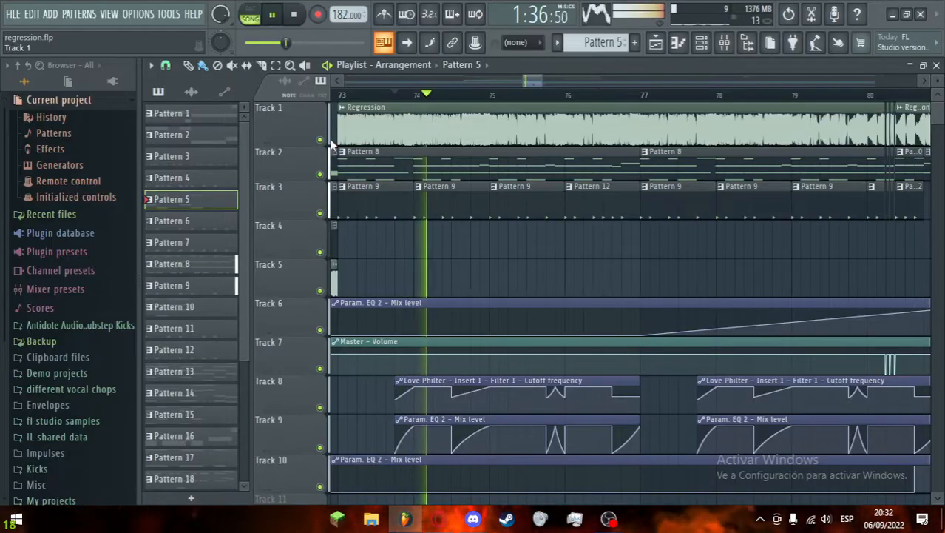
key("space")
Step: Mute Track 1 and play a short passage of the patterns from about halfway through bar 74
left_click(322, 139)
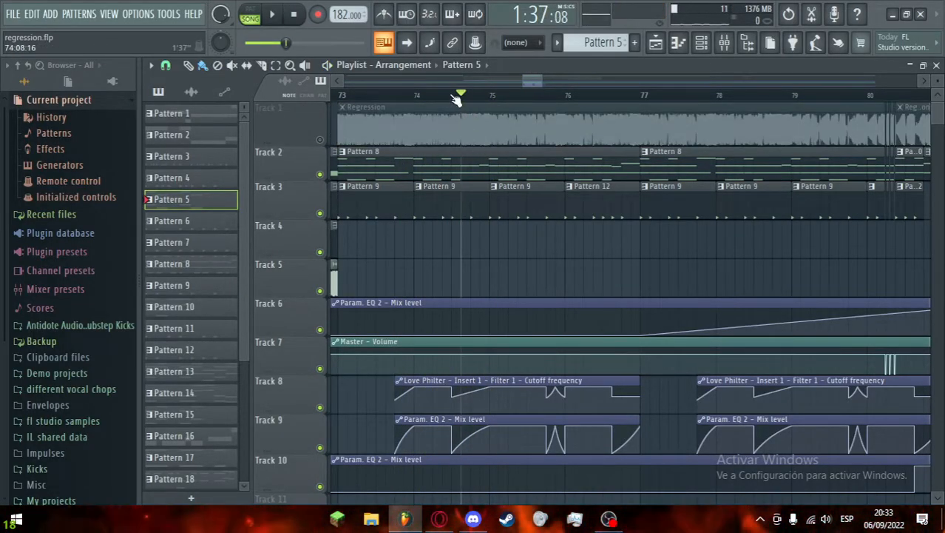
key("space")
key("space")
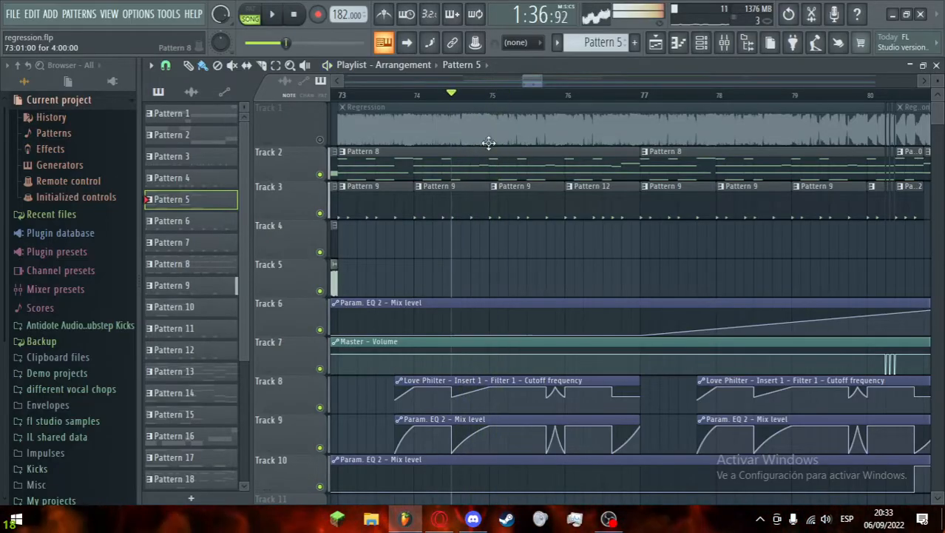
Step: Solo Track 1 and play its Regression audio from about halfway through bar 74
scroll(448, 238, "down", 2)
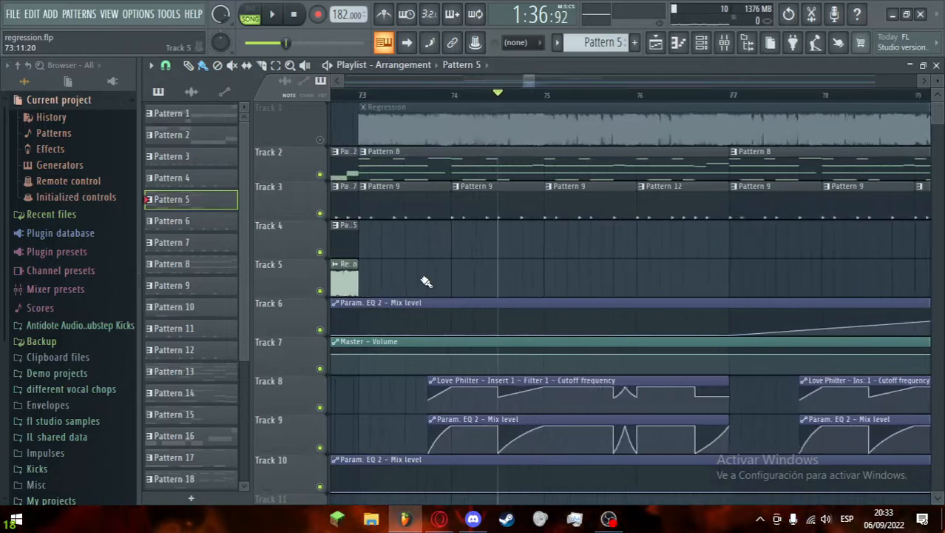
scroll(506, 233, "up", 3)
scroll(540, 247, "down", 3)
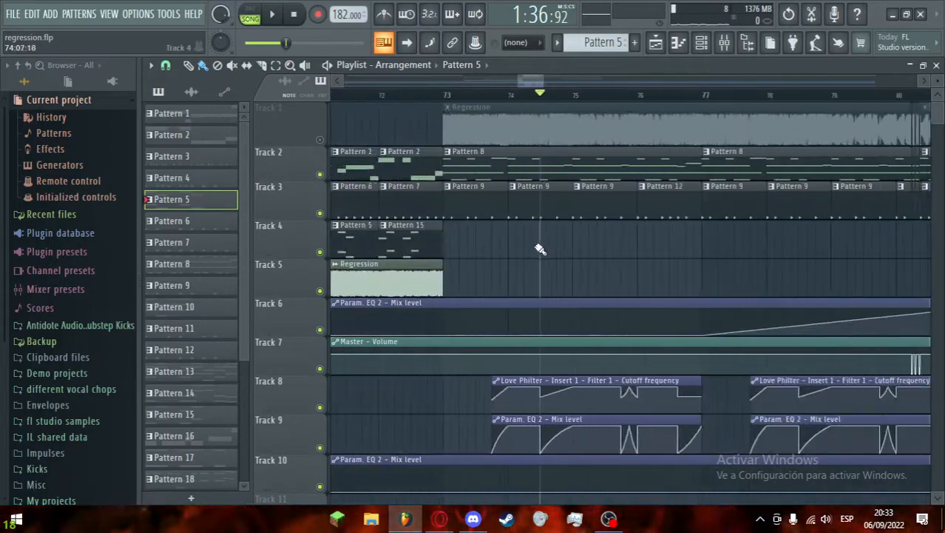
right_click(321, 141)
scroll(414, 268, "up", 1)
left_click_drag(297, 146, 297, 140)
key("space")
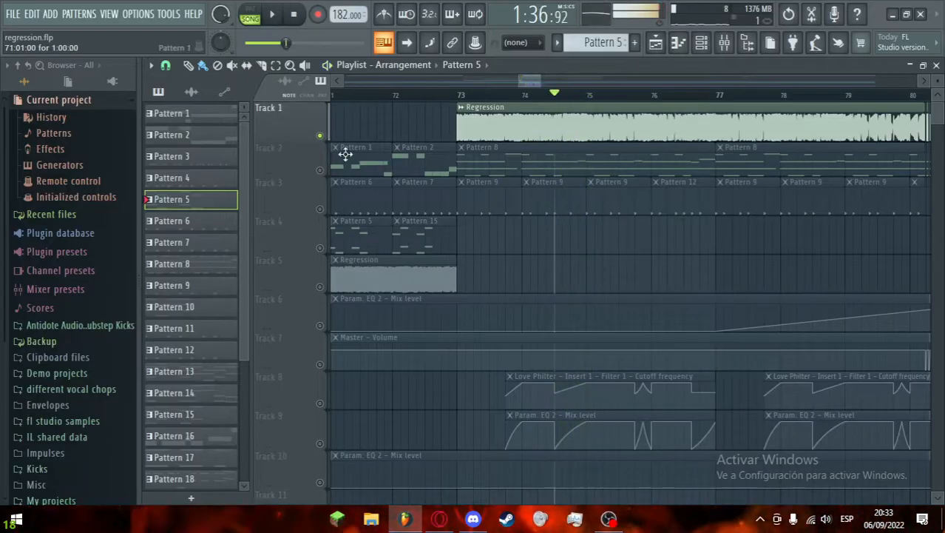
Step: Turn the other tracks back on with Track 1 muted, and mute Track 5
left_click(321, 136)
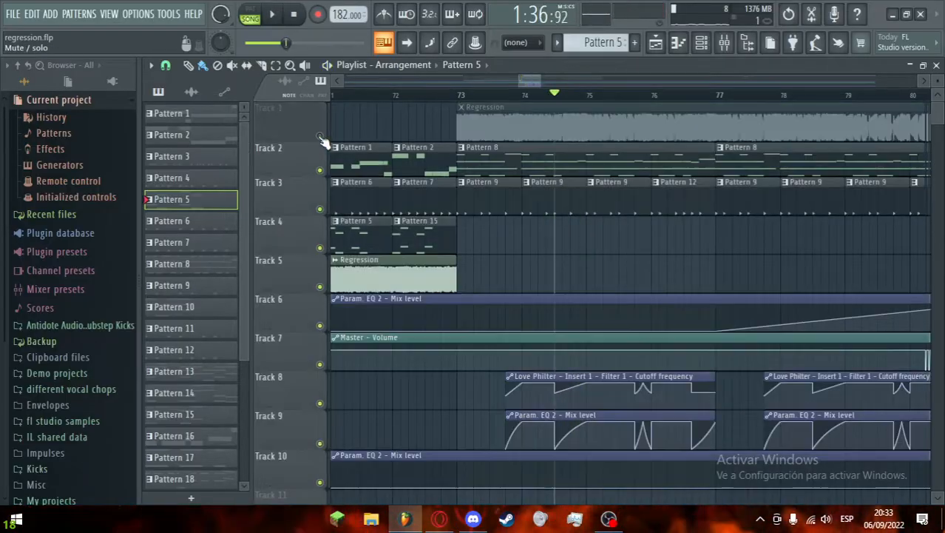
left_click(321, 286)
Step: Examine the pattern and automation clips around bars 73 to 83, including the tracks below Track 10
scroll(494, 240, "up", 2)
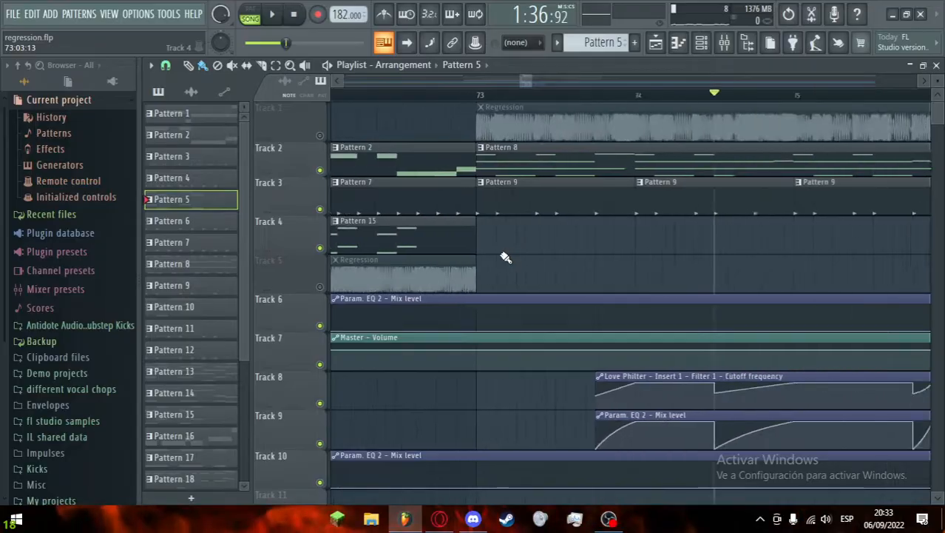
scroll(505, 257, "down", 4)
scroll(715, 310, "up", 3)
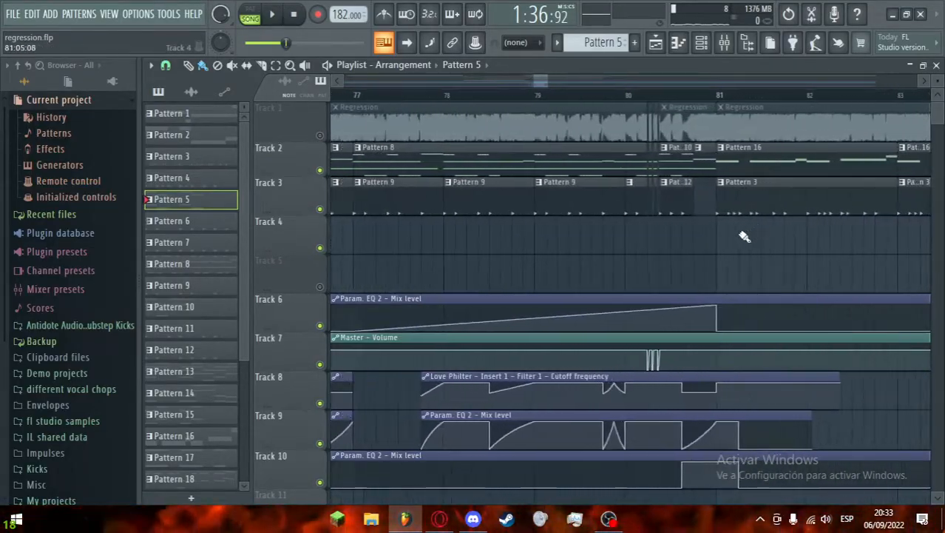
scroll(697, 288, "down", 4)
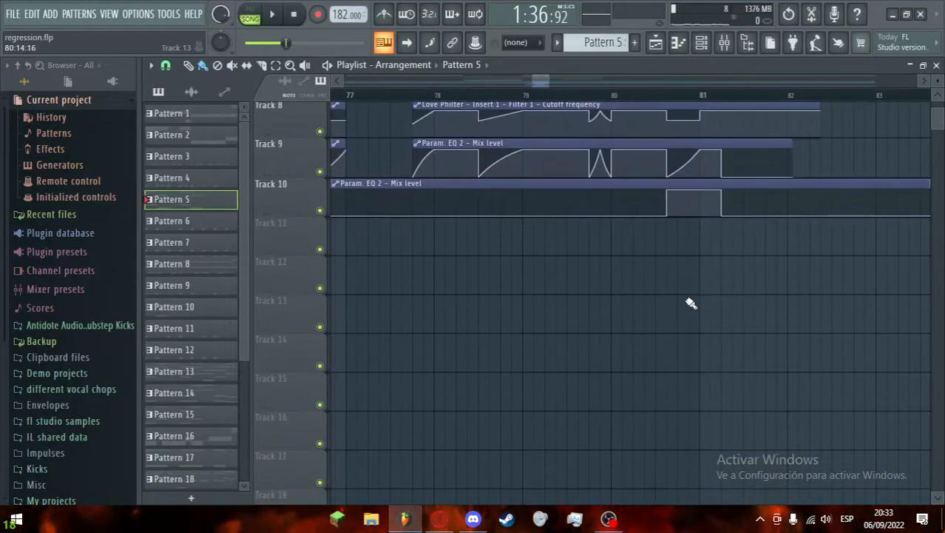
scroll(676, 322, "down", 3)
scroll(671, 328, "down", 3)
scroll(665, 322, "up", 7)
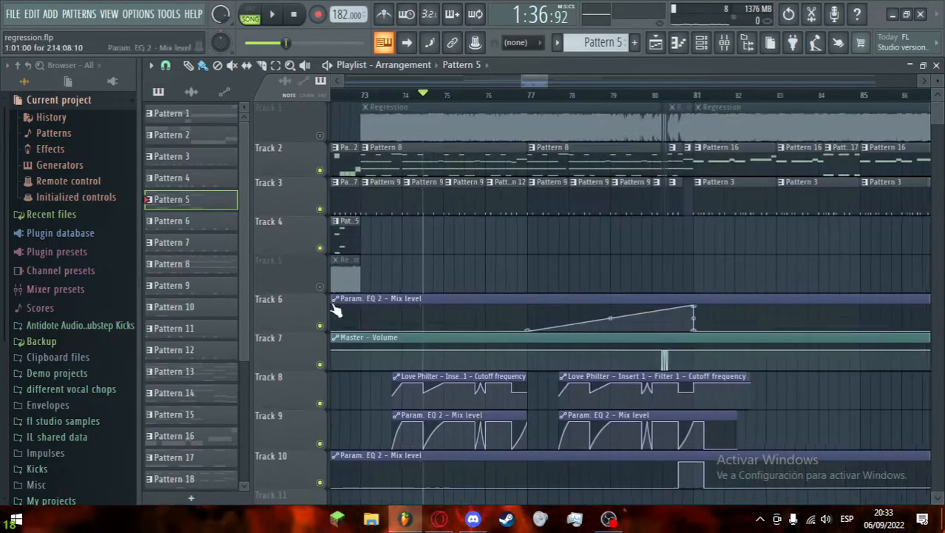
Step: Play a short passage of the patterns from bar 73 with Track 1 muted
scroll(331, 303, "up", 3)
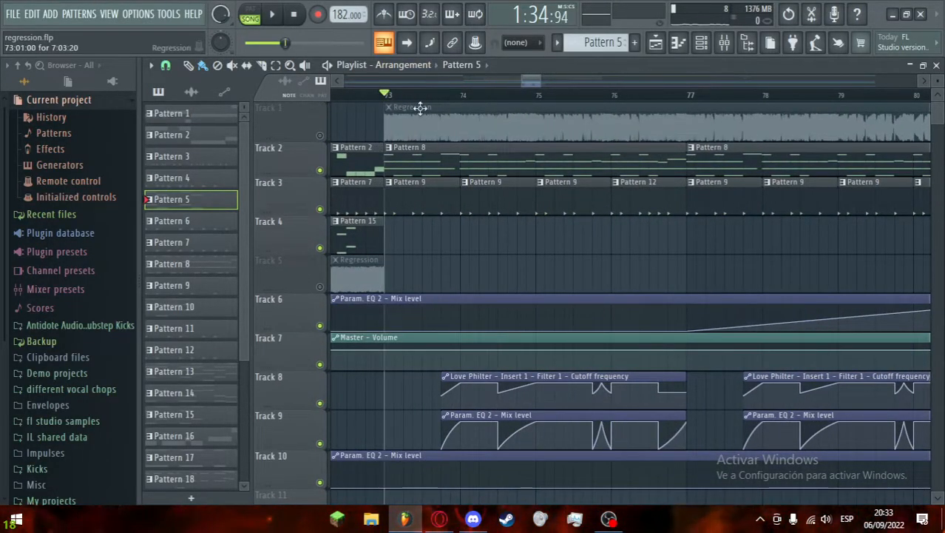
left_click(701, 42)
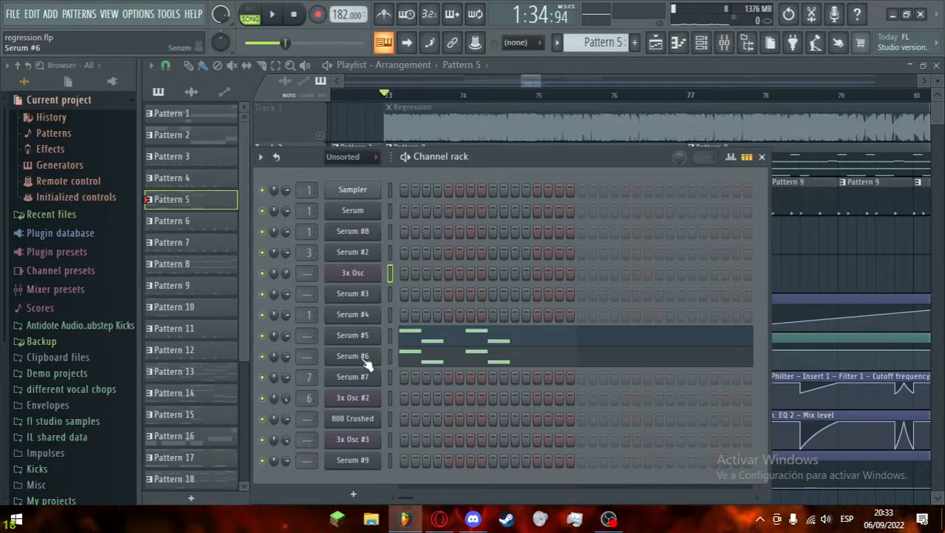
left_click(763, 158)
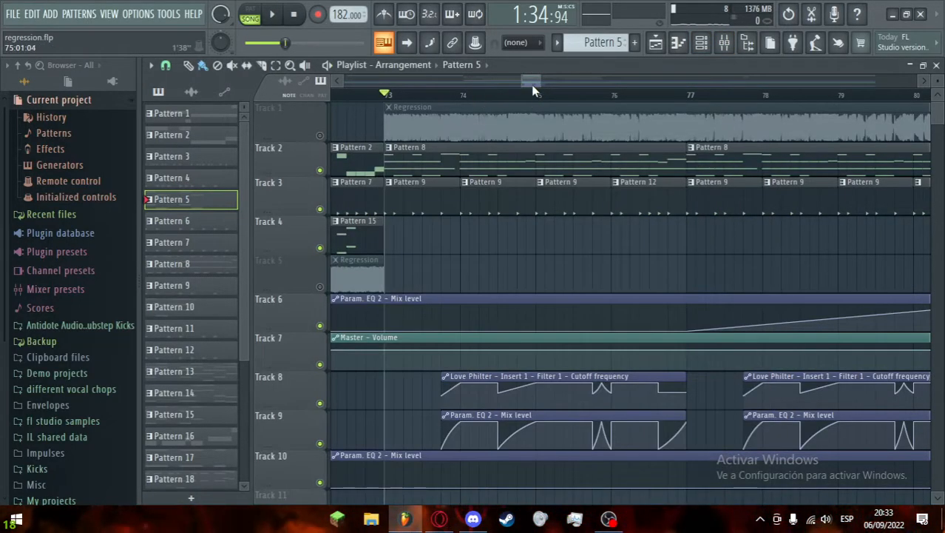
key("space")
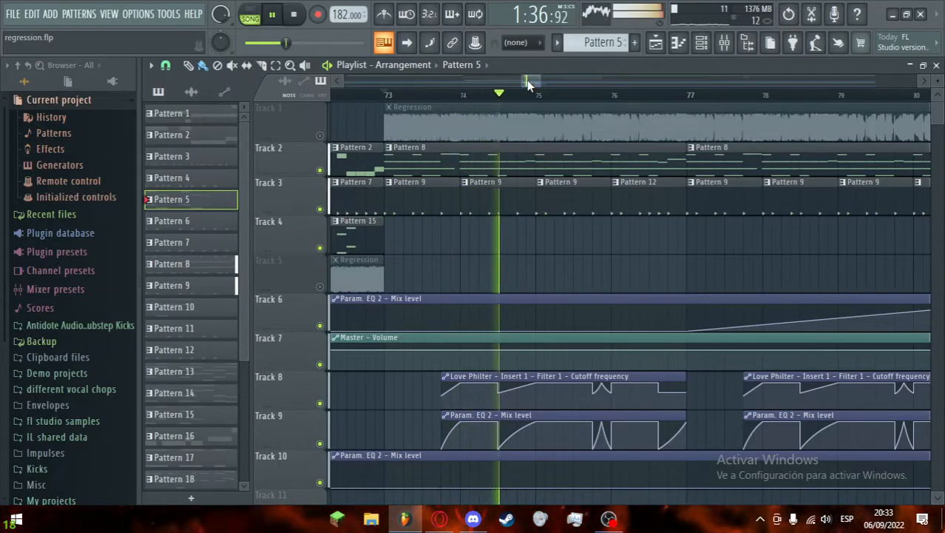
key("space")
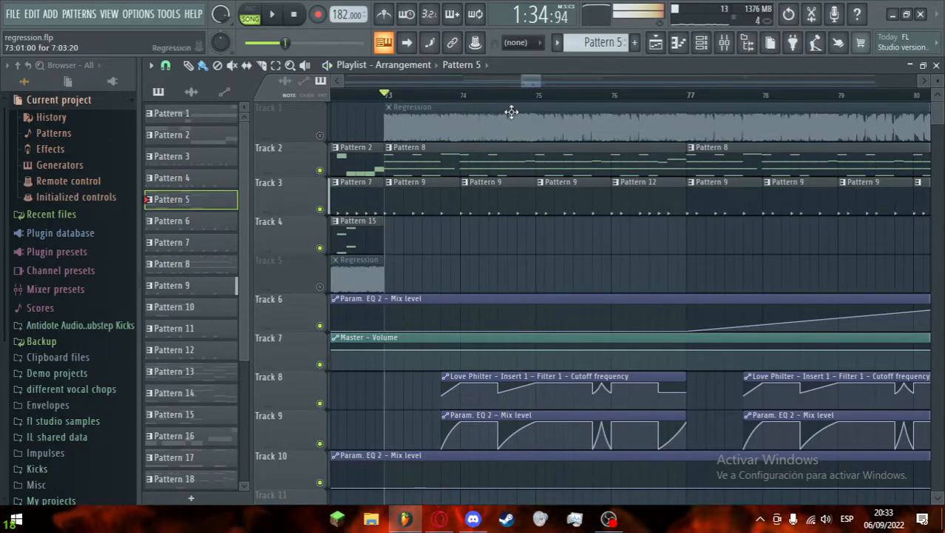
Step: Select Pattern 8 from the playlist and play its notes in the piano roll in pattern mode
left_click(684, 44)
scroll(612, 44, "down", 4)
left_click(659, 43)
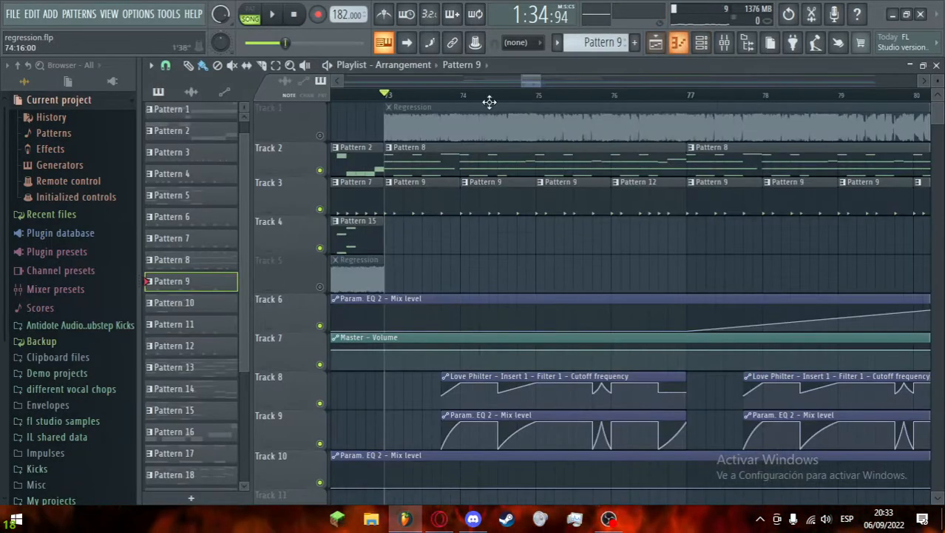
left_click(422, 164)
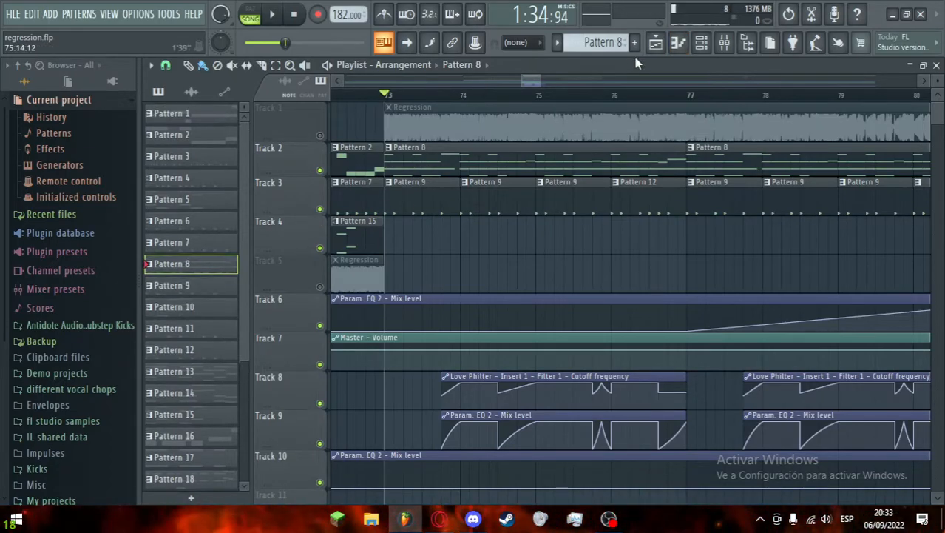
left_click(677, 44)
key("space")
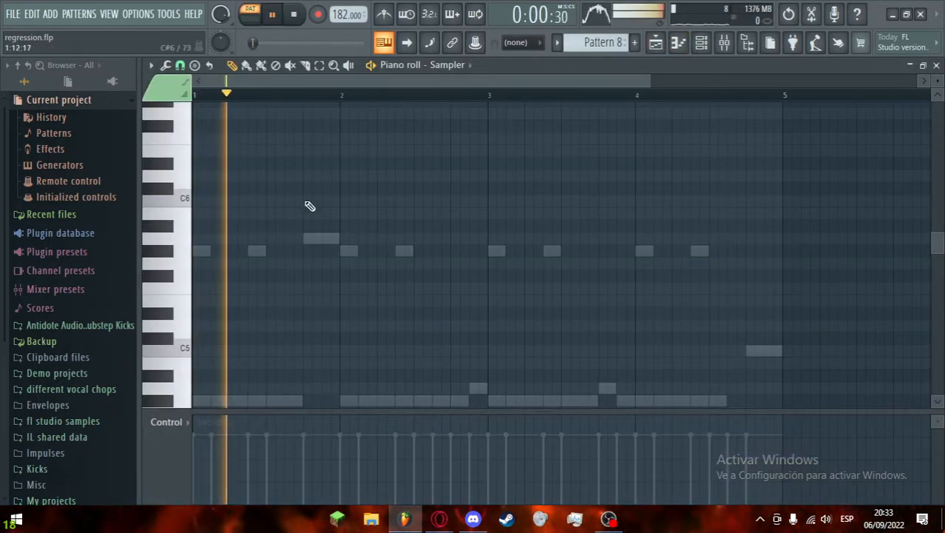
left_click(513, 71)
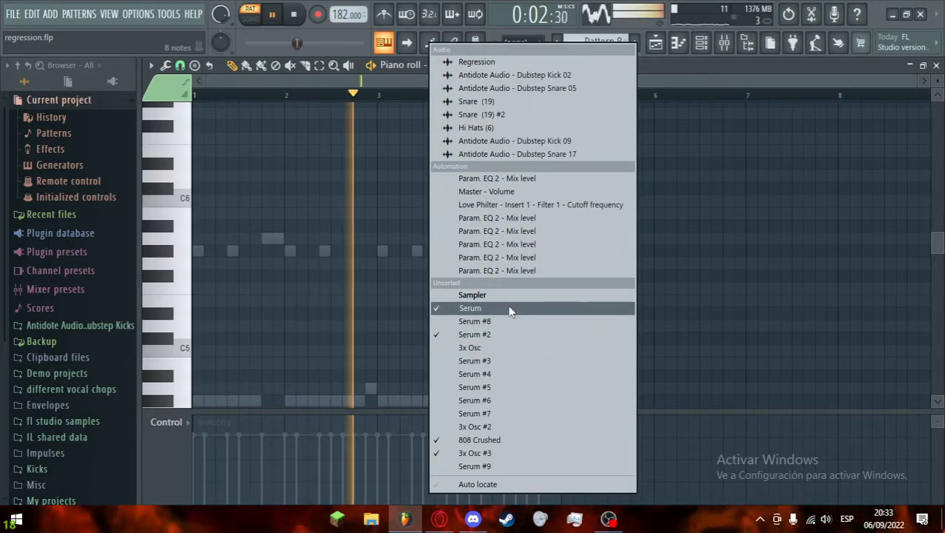
left_click(277, 20)
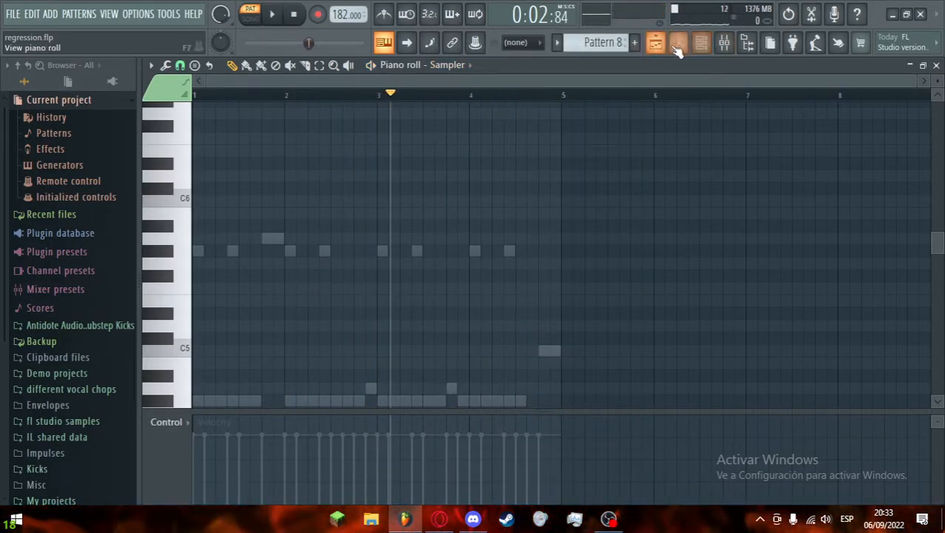
Step: Open the 808 Crushed channel's FLEX instrument and examine its preset in the Mobile Tuned 808 Bass pack
left_click(702, 46)
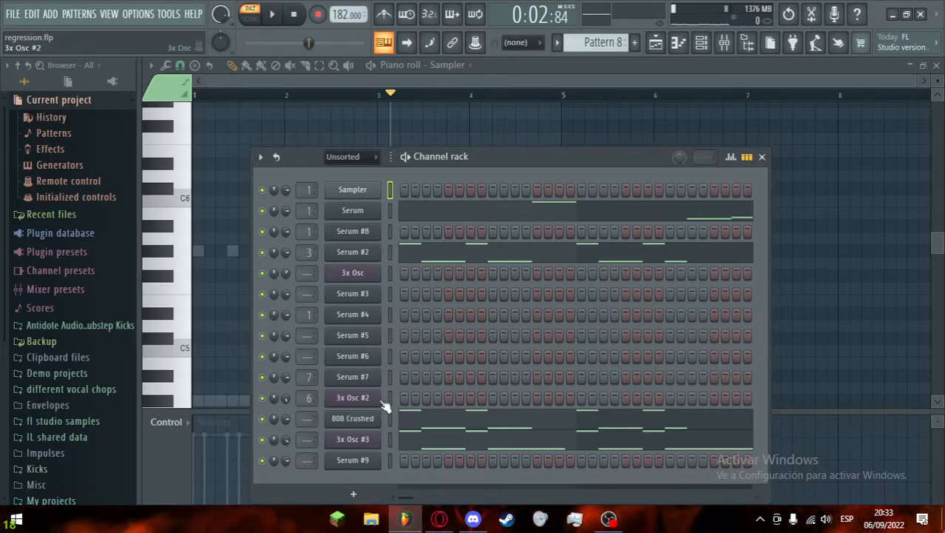
left_click(374, 428)
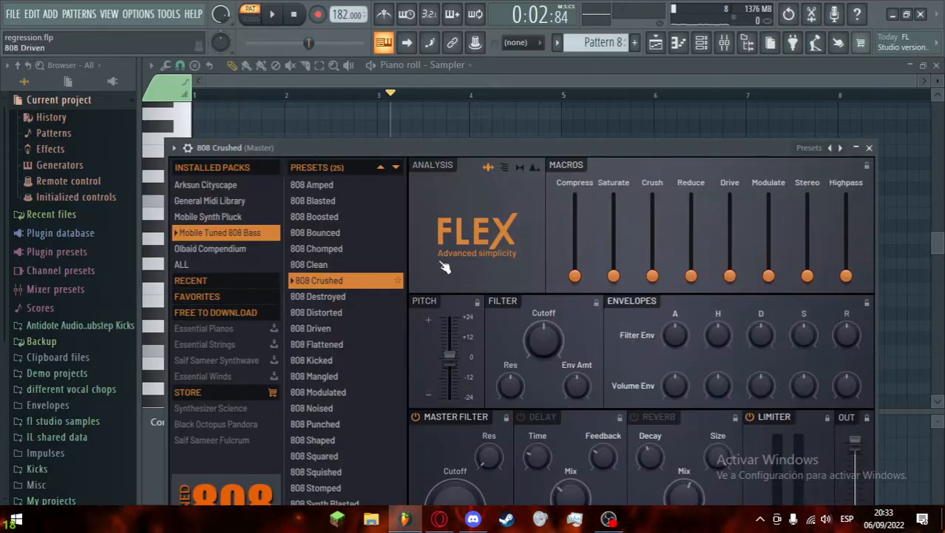
left_click_drag(325, 152, 294, 140)
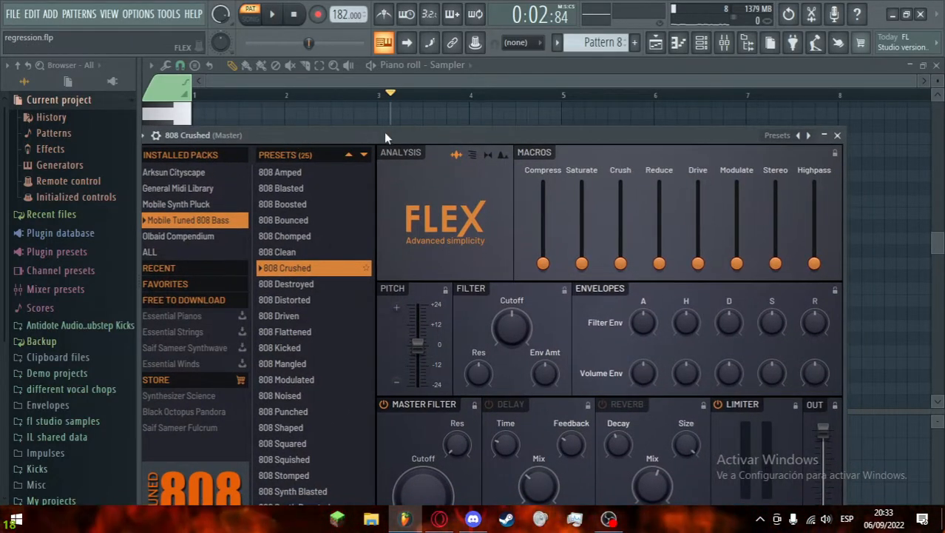
left_click_drag(382, 134, 422, 94)
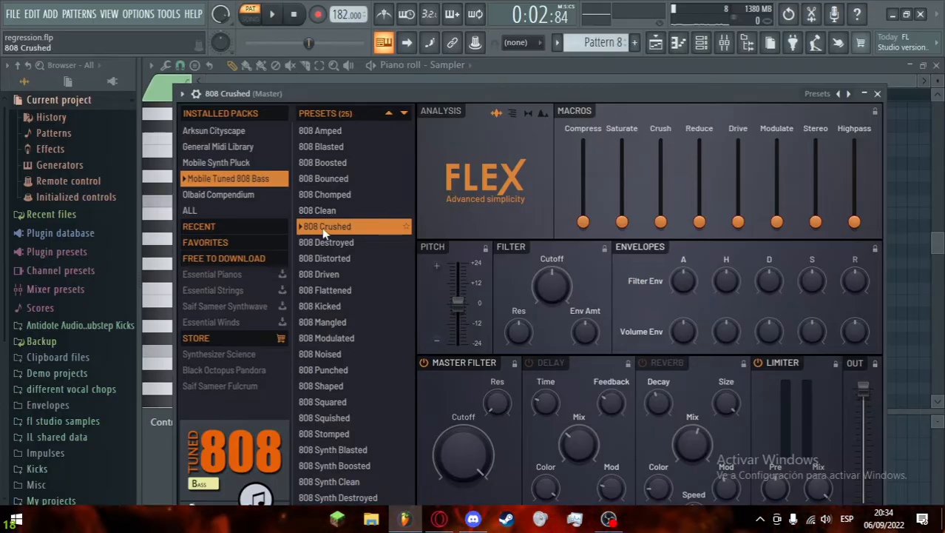
left_click(877, 94)
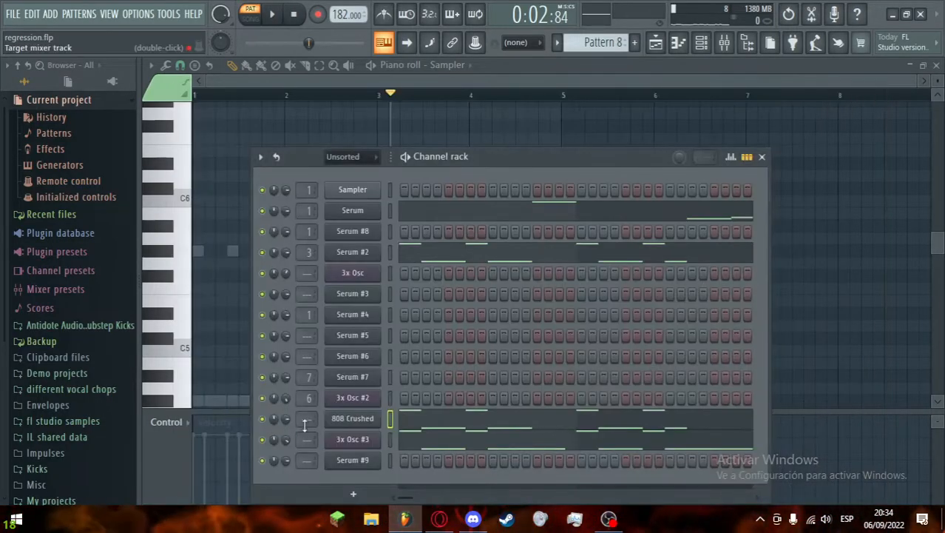
Step: Solo the 808 Crushed channel and play Pattern 8 in the piano roll
right_click(262, 420)
left_click(280, 287)
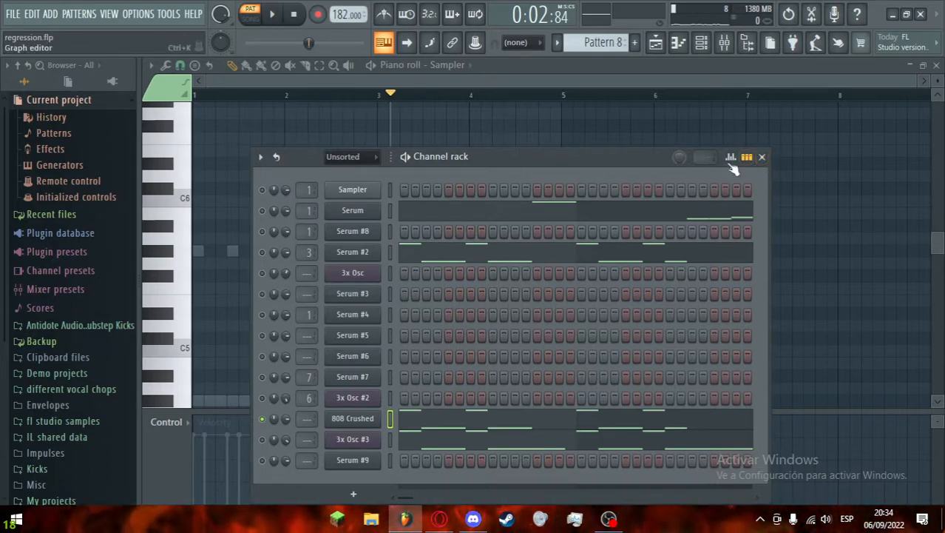
left_click(762, 157)
left_click(273, 15)
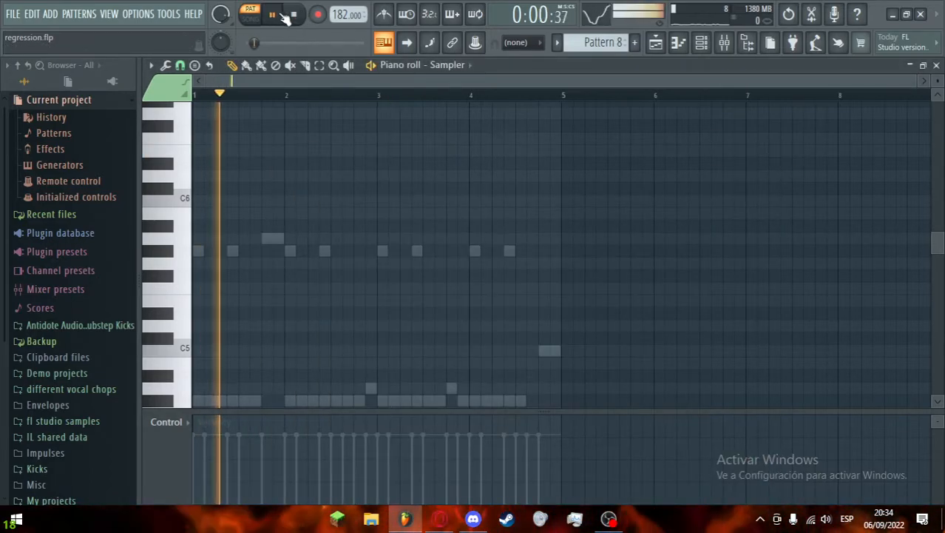
scroll(381, 191, "down", 4)
scroll(374, 189, "up", 4)
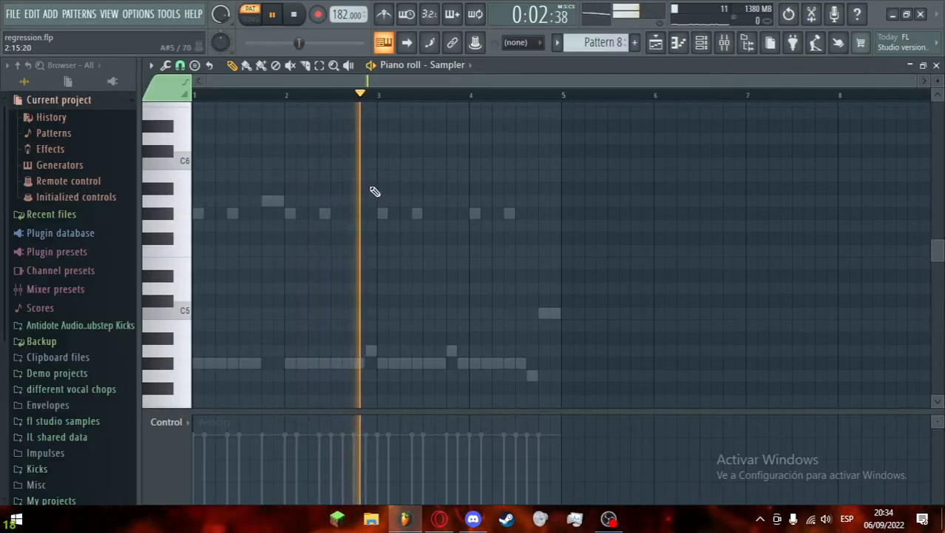
left_click(656, 43)
key("space")
Step: Solo Track 1 in the playlist and set the song playback position to bar 73
right_click(321, 136)
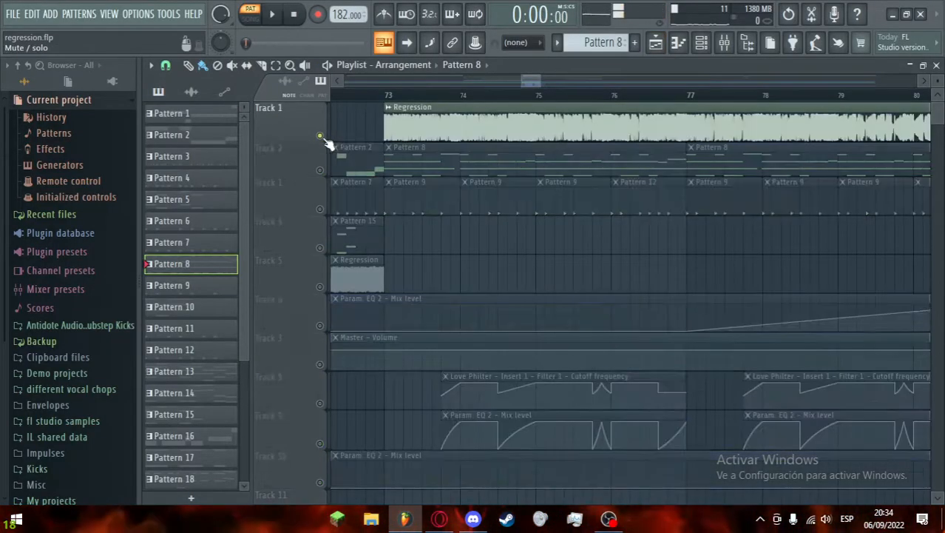
scroll(389, 97, "up", 2)
left_click(388, 96)
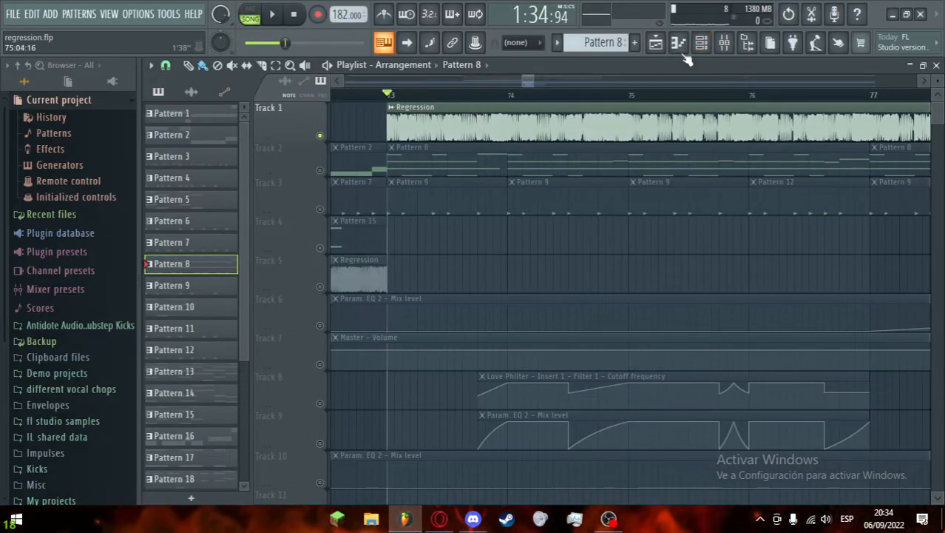
Step: Turn on the Regression audio channel in the channel rack and play a short passage from bar 73
left_click(701, 43)
left_click(347, 156)
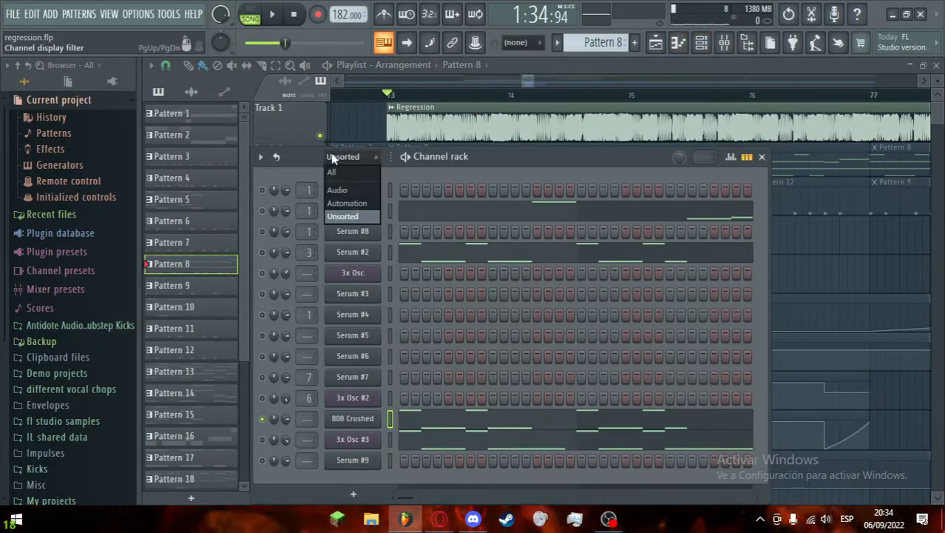
left_click(353, 191)
right_click(261, 192)
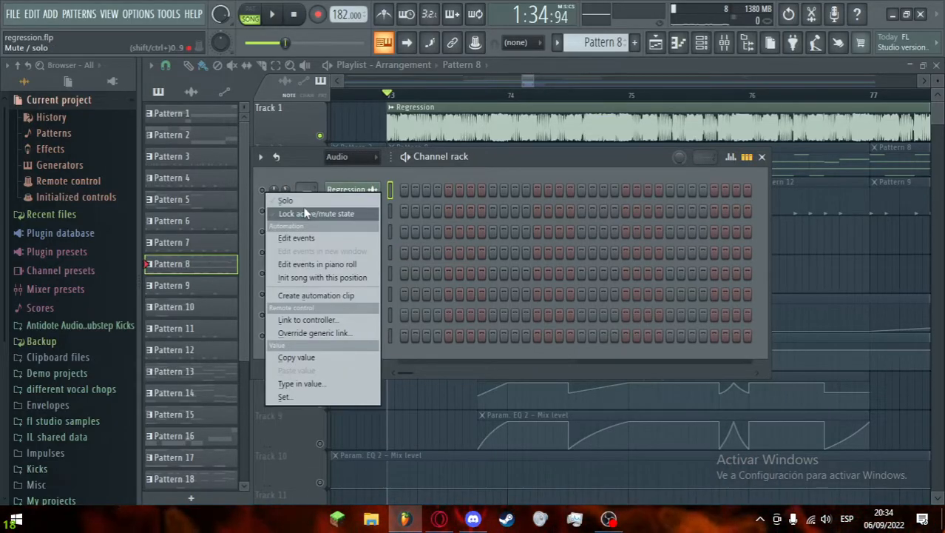
left_click(312, 211)
left_click(760, 158)
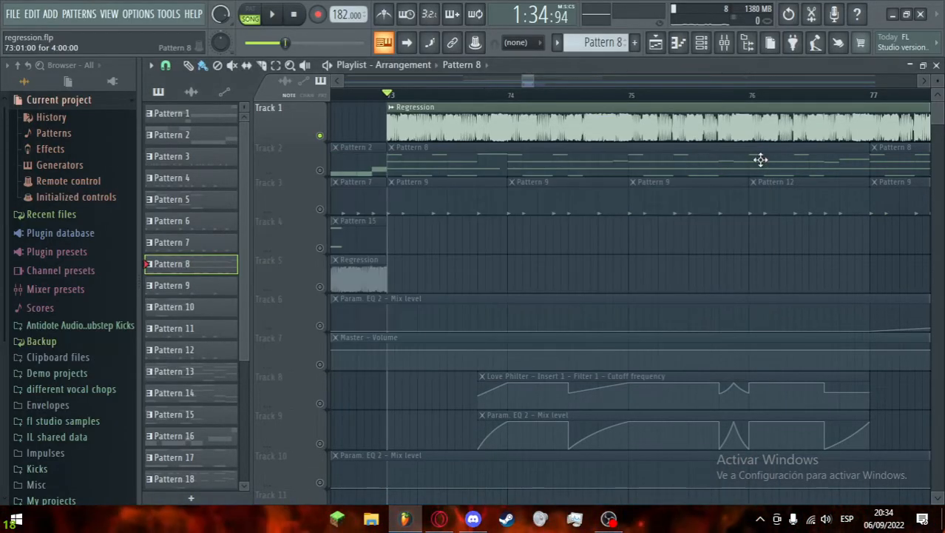
key("space")
key("space")
Step: Solo Track 2, display all channels in the channel rack, and play Pattern 8 briefly from bar 73
right_click(306, 173)
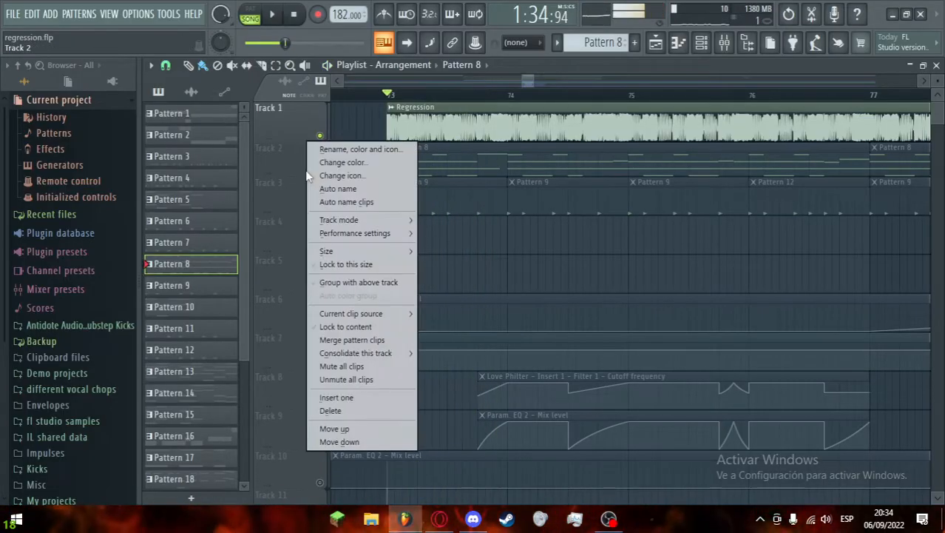
left_click(303, 173)
left_click(320, 170, "ctrl")
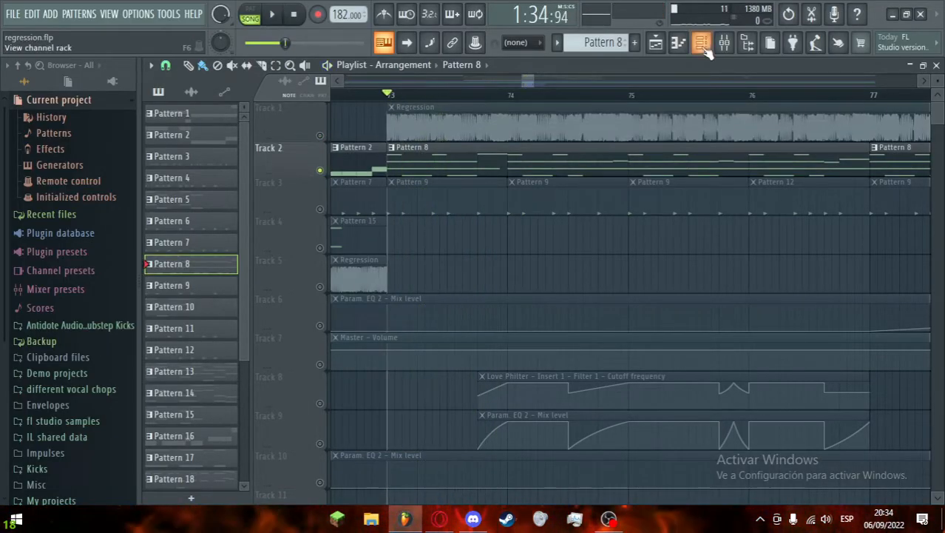
left_click(701, 43)
left_click(353, 158)
left_click(354, 158)
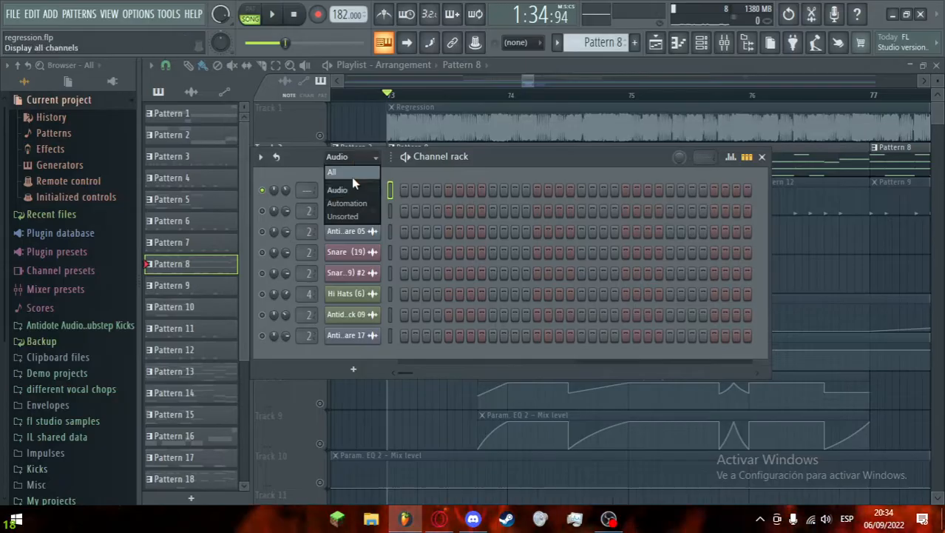
left_click(350, 175)
scroll(274, 213, "down", 5)
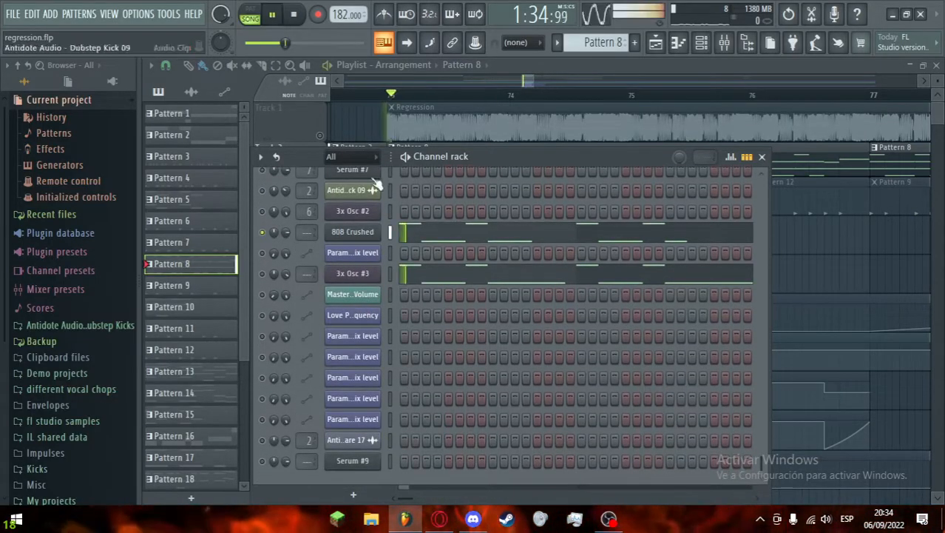
left_click(762, 156)
Step: Turn Track 1 back on alongside Track 2 and play both together from bar 73
left_click(319, 136)
left_click(321, 137)
left_click(321, 136)
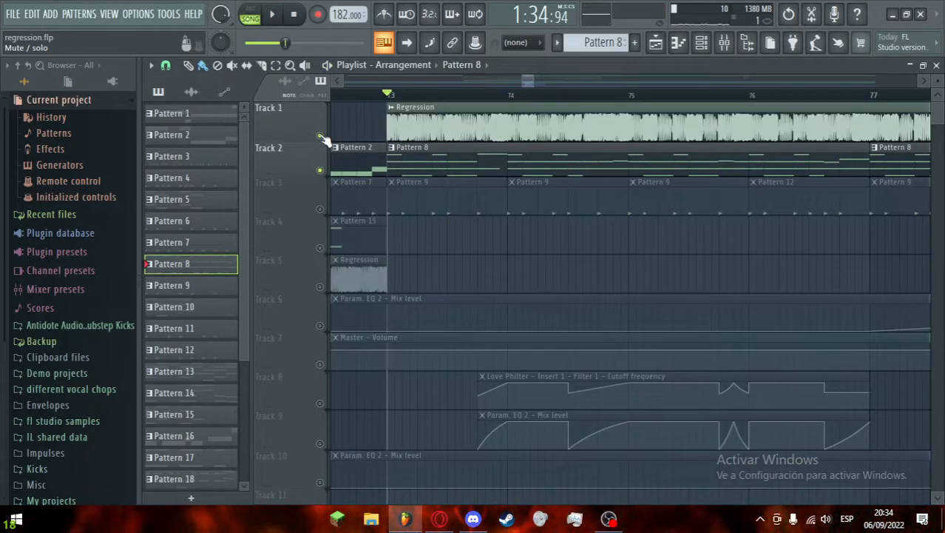
key("space")
key("space")
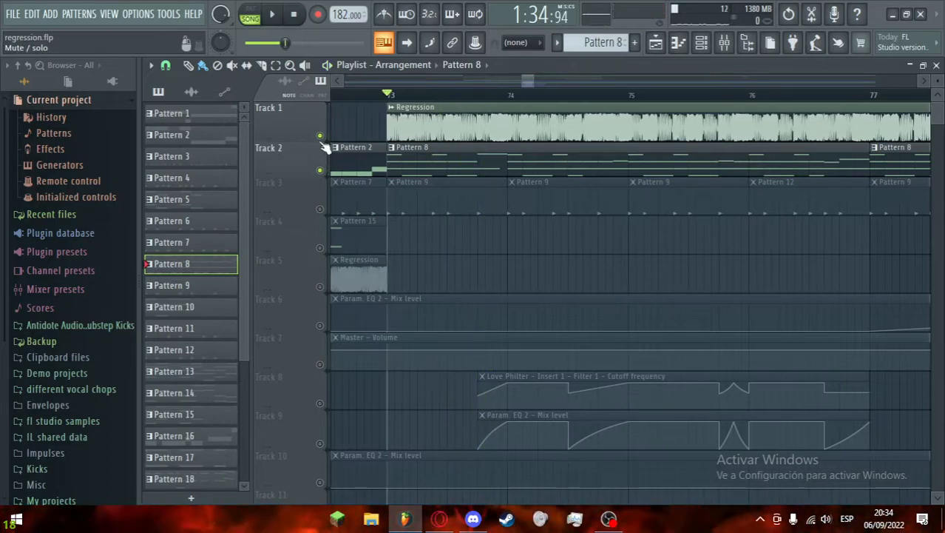
Step: Mute Track 1 and turn all the channels in the channel rack back on with the Audio filter showing
left_click(321, 137)
left_click(702, 46)
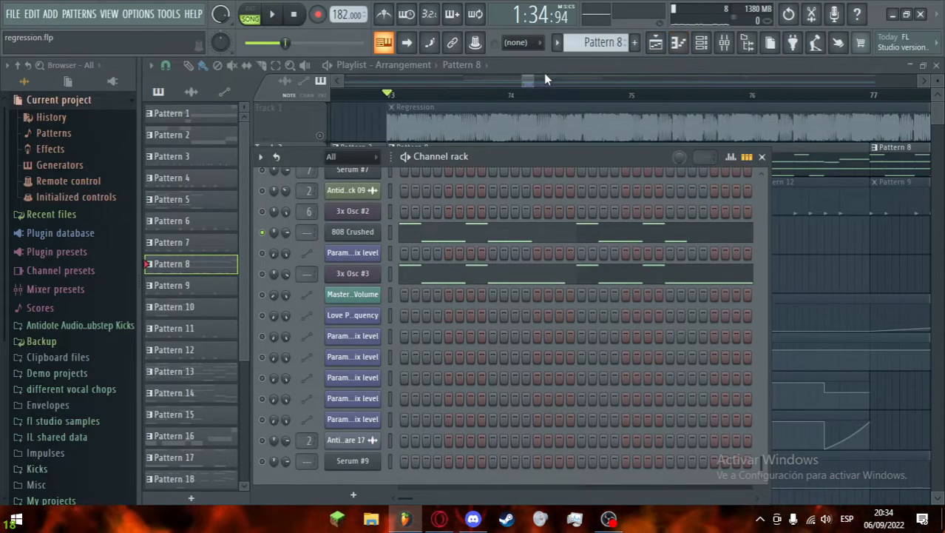
left_click(358, 158)
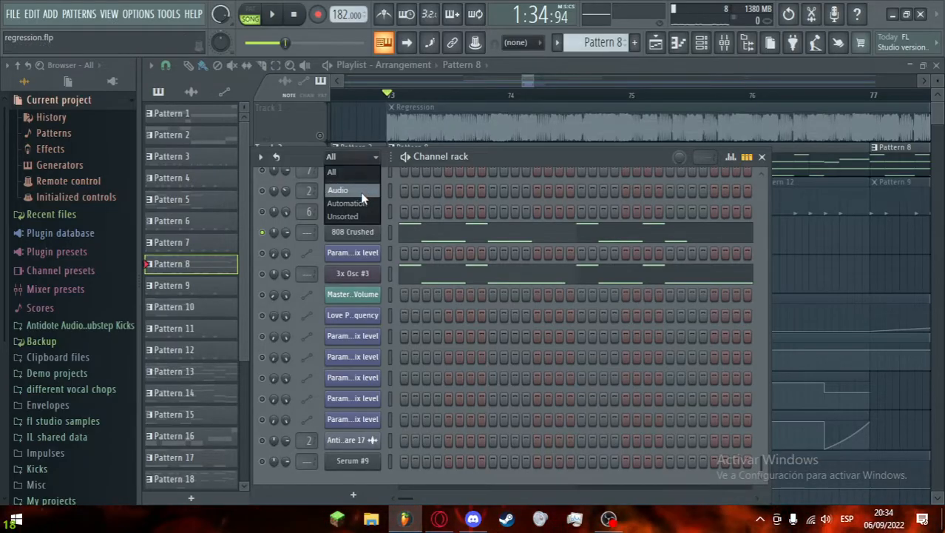
left_click(360, 193)
left_click(366, 163)
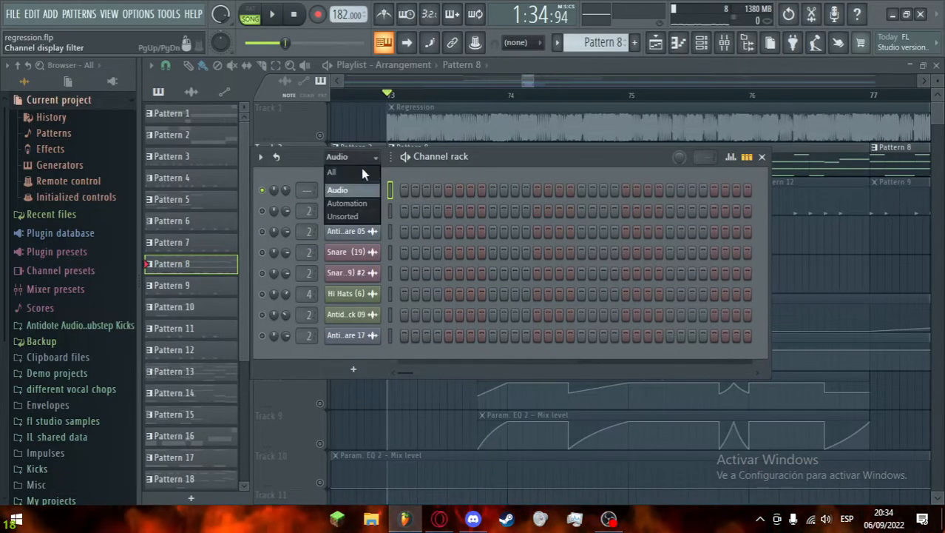
left_click(360, 172)
right_click(267, 194)
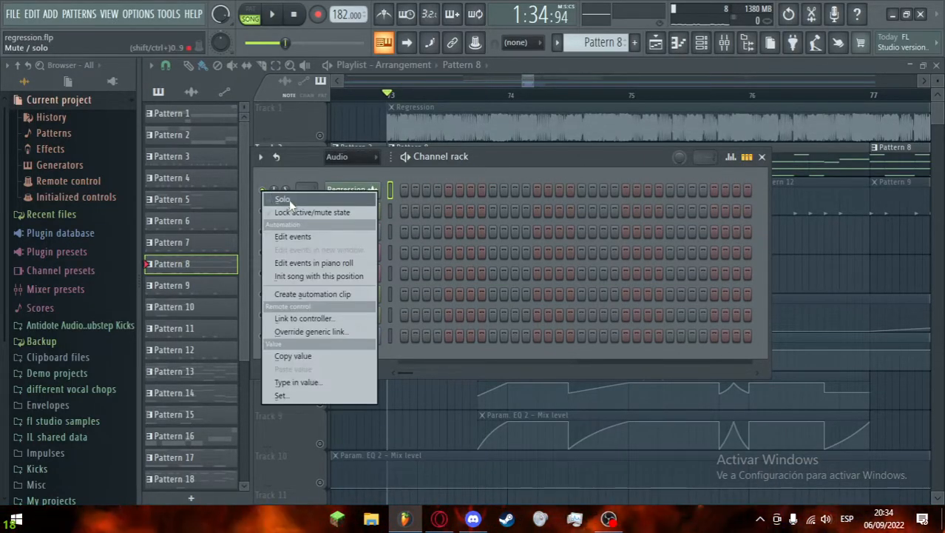
left_click(407, 166)
right_click(273, 194)
left_click(273, 197)
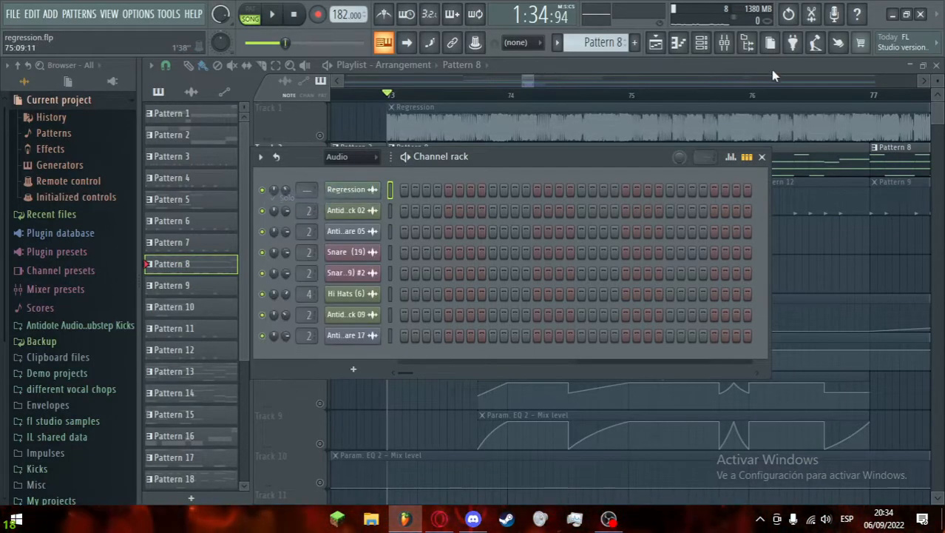
Step: Play Pattern 8 on its own in pattern mode and display all channels in the channel rack
key("F7")
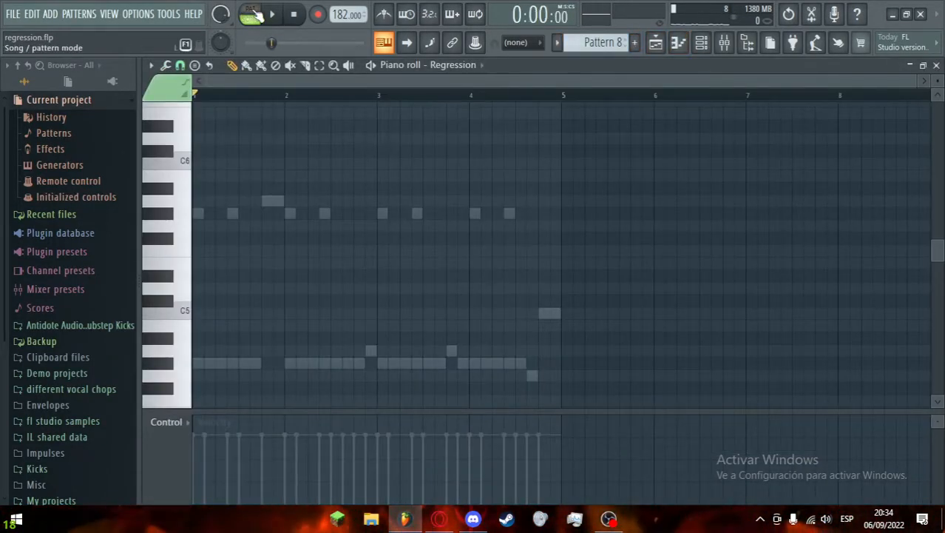
left_click(284, 20)
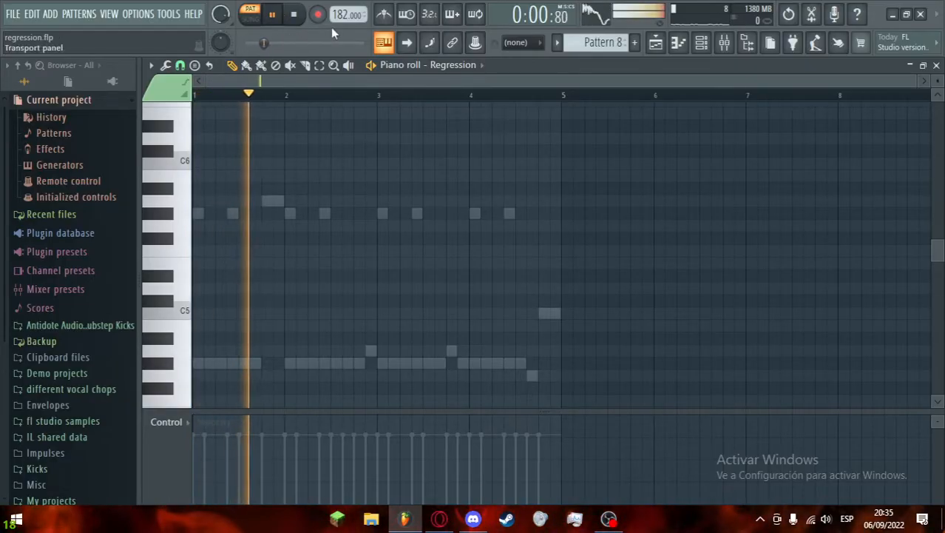
left_click(701, 42)
left_click(349, 156)
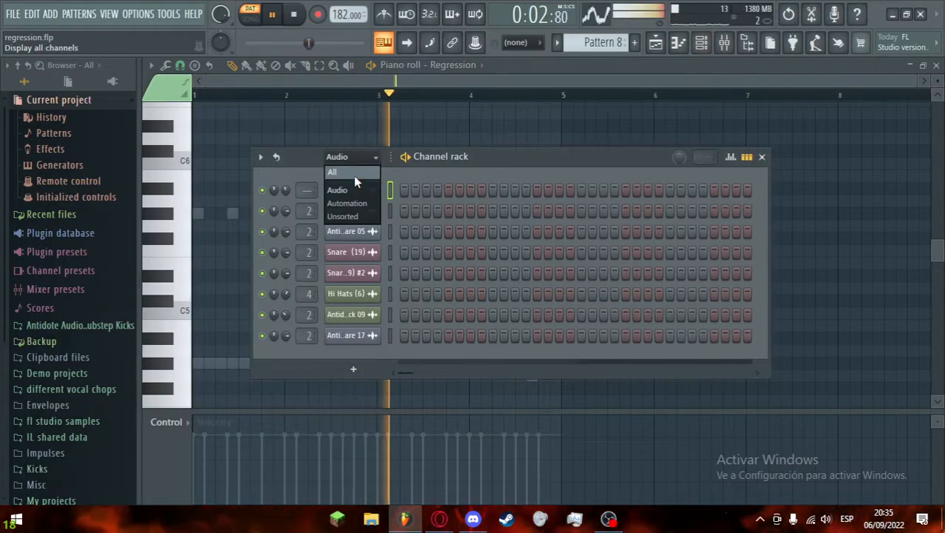
left_click(342, 172)
key("space")
Step: Solo the 3x Osc #3 channel and play a short part of Pattern 8
scroll(455, 291, "down", 6)
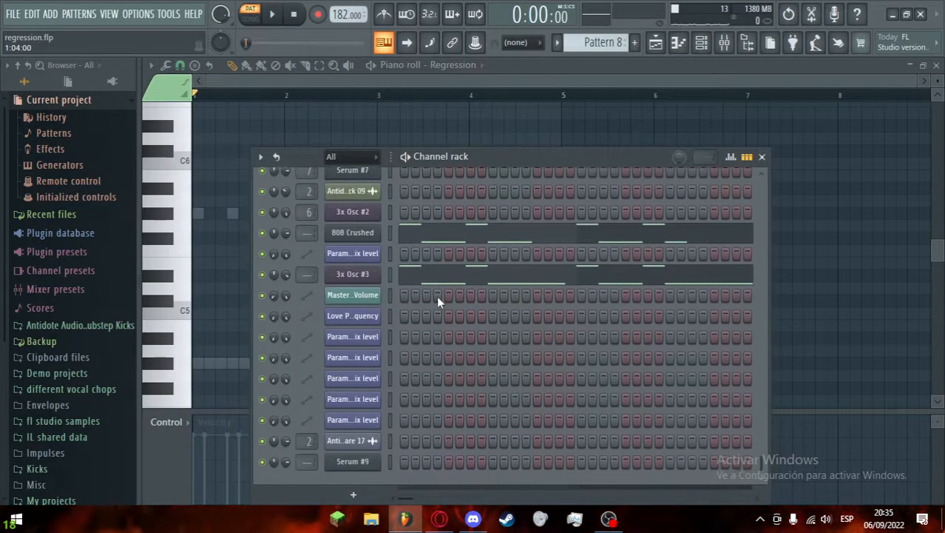
right_click(266, 281)
left_click(294, 288)
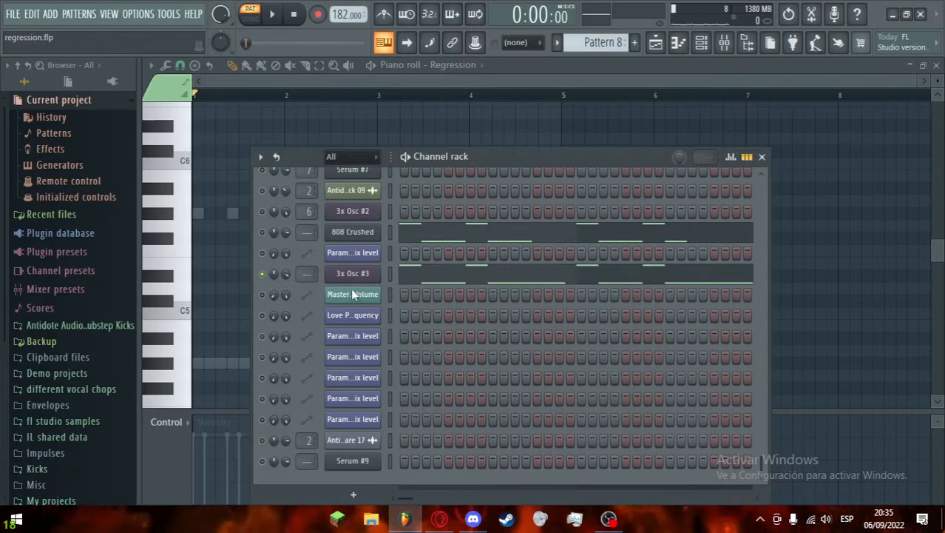
left_click(284, 12)
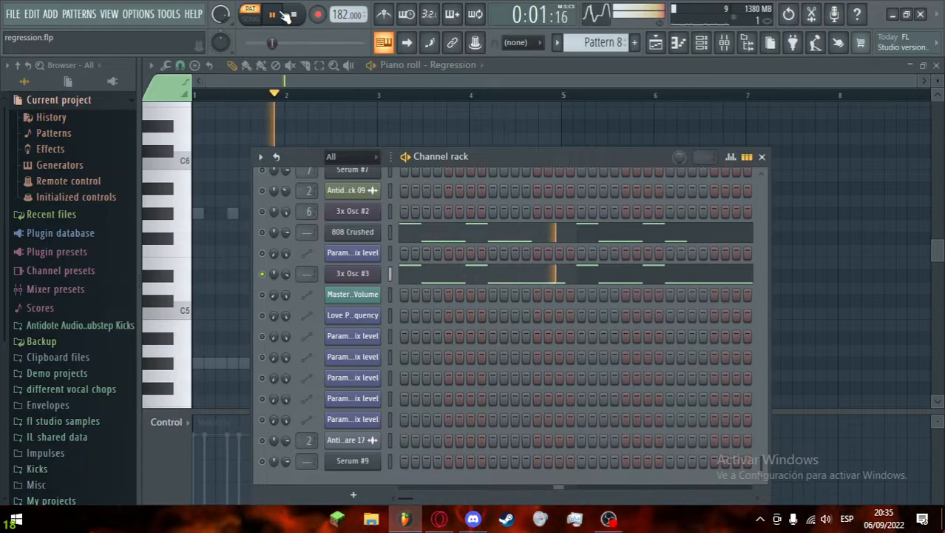
left_click(285, 14)
Step: Solo the Serum #2 channel and play the start of Pattern 8
scroll(229, 255, "down", 10)
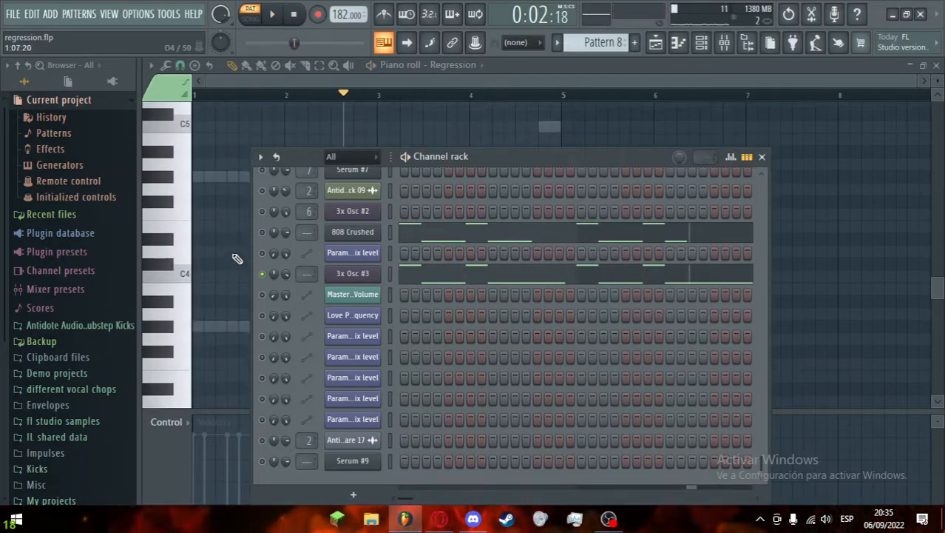
scroll(225, 274, "down", 3)
left_click_drag(495, 156, 620, 156)
scroll(541, 279, "up", 10)
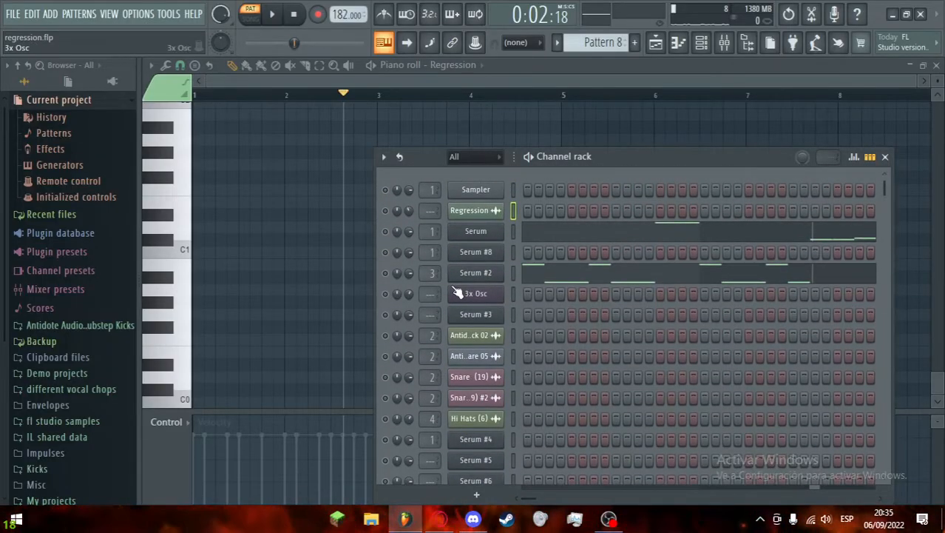
right_click(386, 274)
left_click(400, 277)
left_click(272, 14)
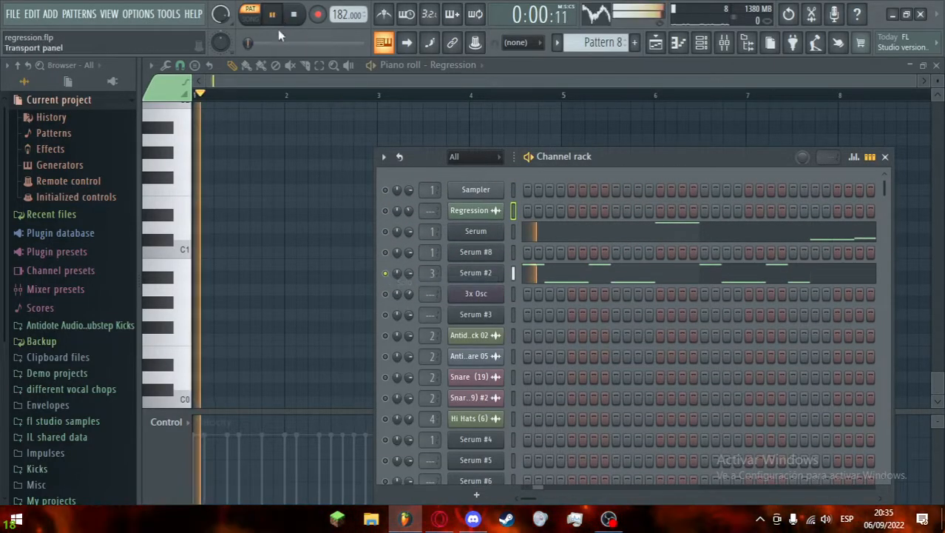
scroll(304, 274, "up", 4)
scroll(299, 263, "up", 5)
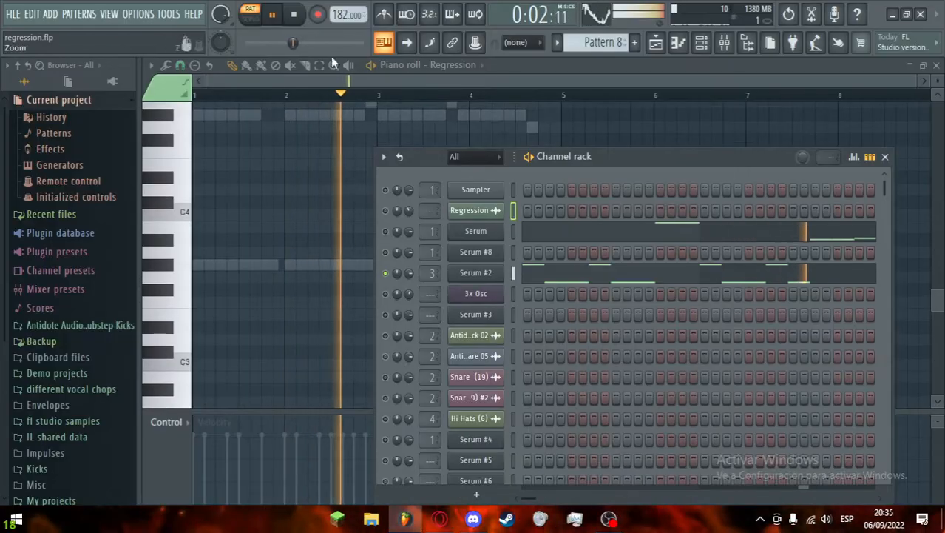
key("space")
Step: Open the Serum #2 synth to examine its sound settings, and close it together with the channel rack
left_click(476, 273)
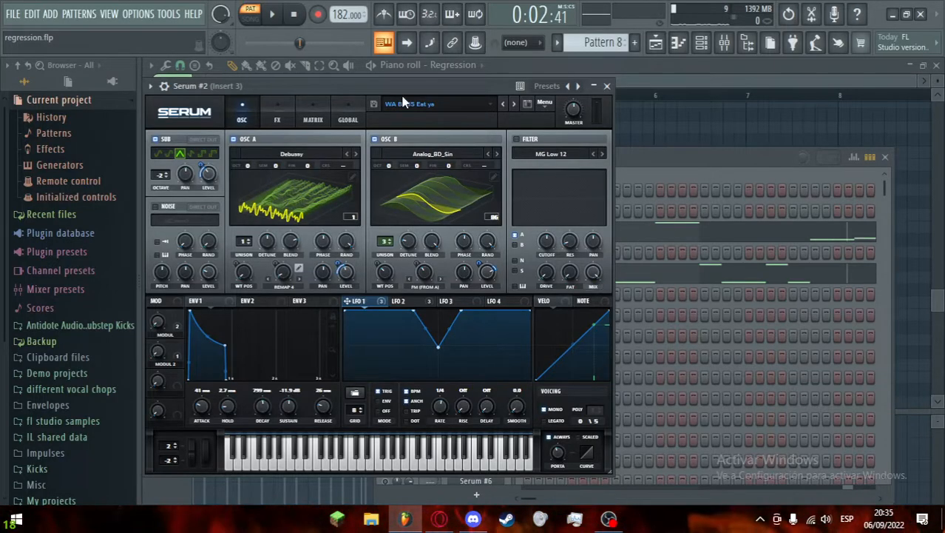
left_click(607, 87)
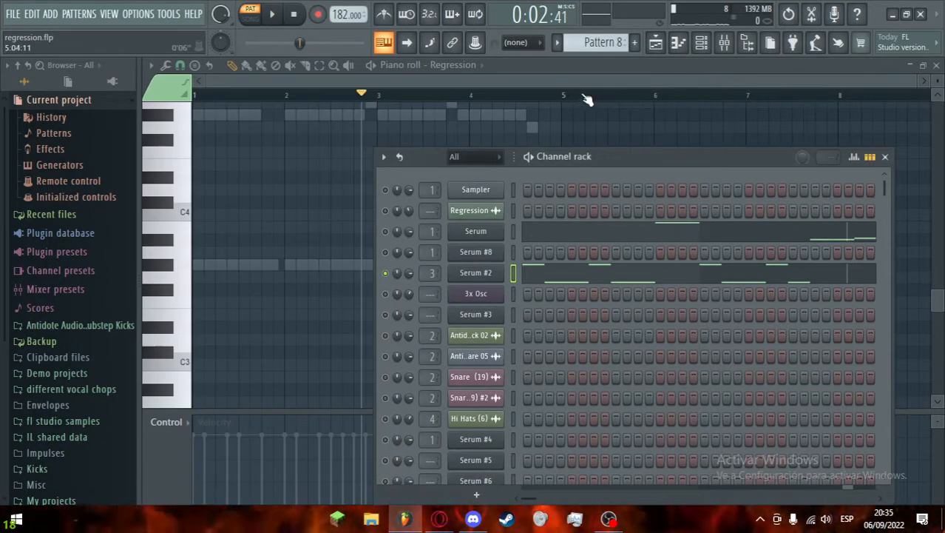
left_click(885, 157)
Step: Display the Serum channel's notes in the piano roll and play Pattern 8 from the A5 note in bar 1
left_click(466, 65)
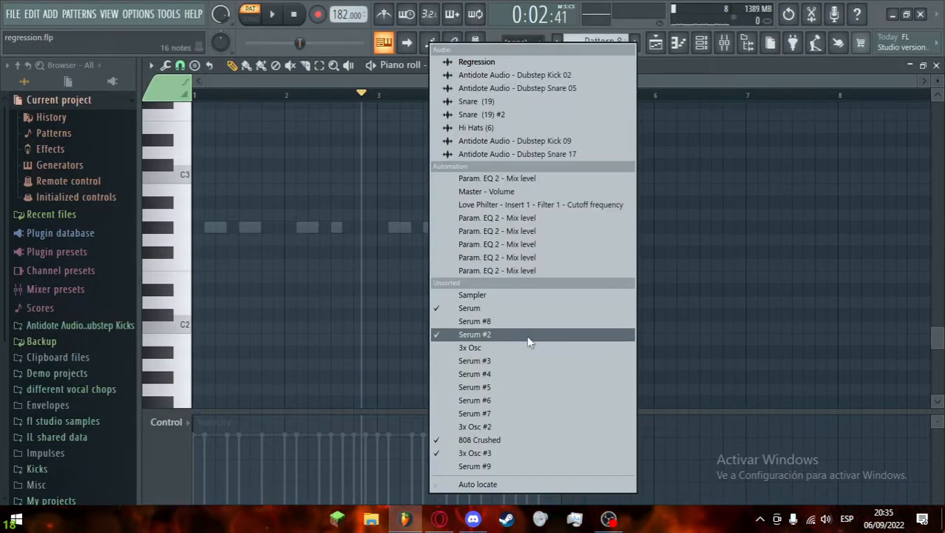
left_click(503, 308)
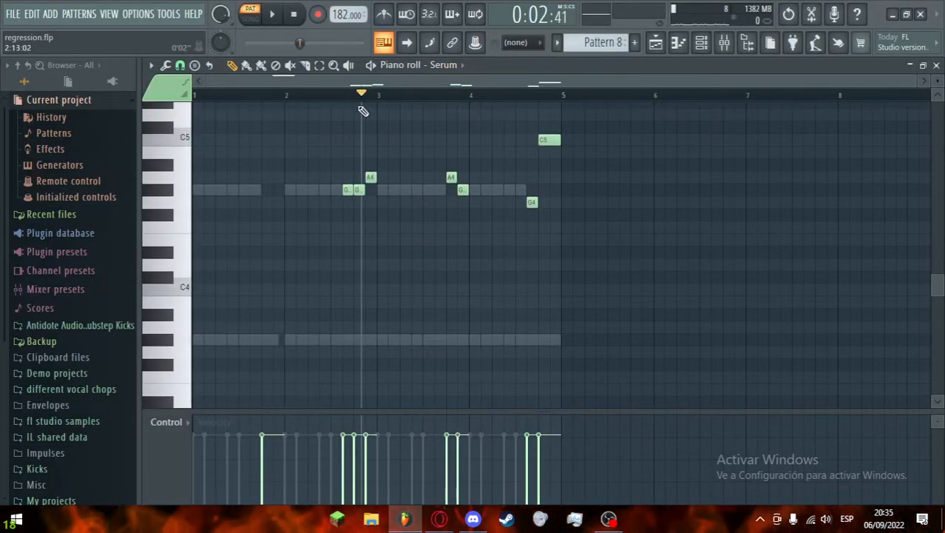
left_click(350, 94)
scroll(377, 264, "up", 3)
left_click(262, 99)
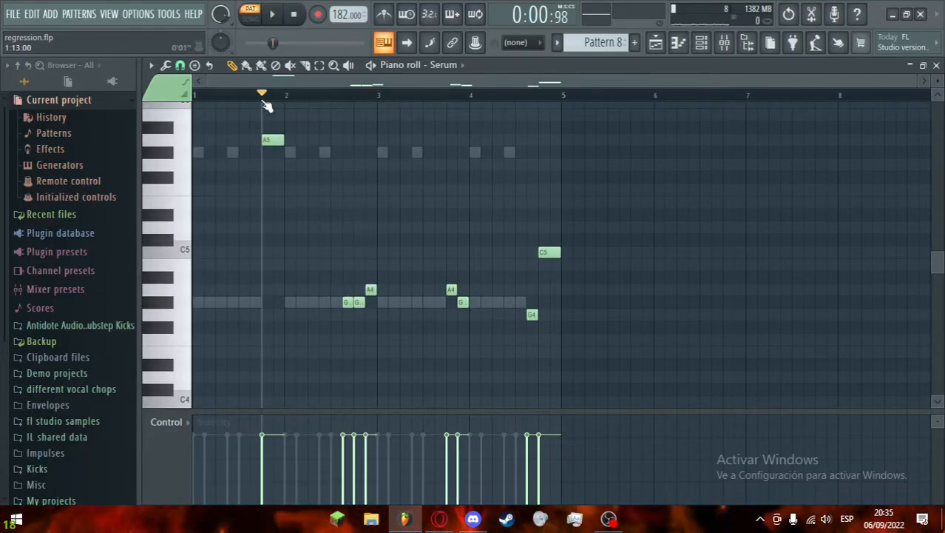
scroll(265, 105, "up", 2)
left_click(274, 15)
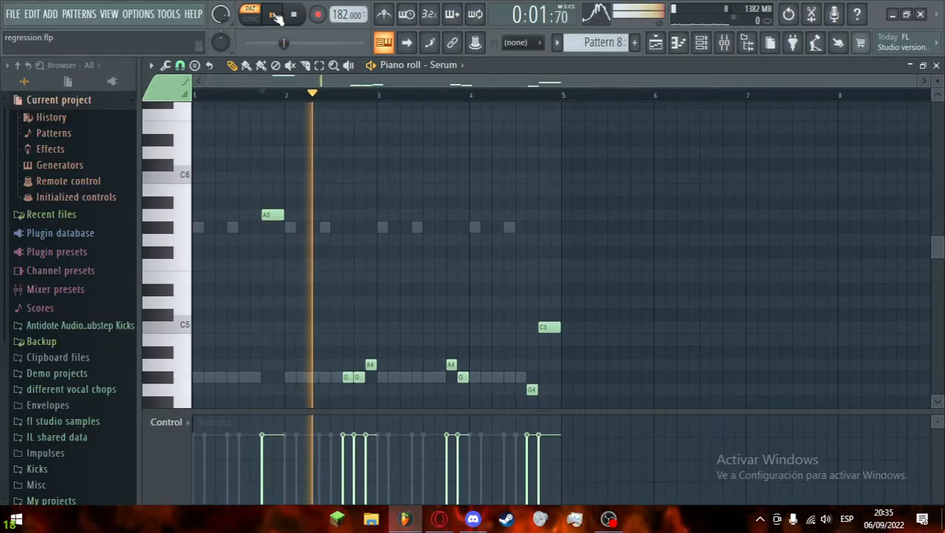
key("space")
Step: Turn all channels back on in the channel rack and play Pattern 8 briefly from Serum's A5 note
left_click(702, 43)
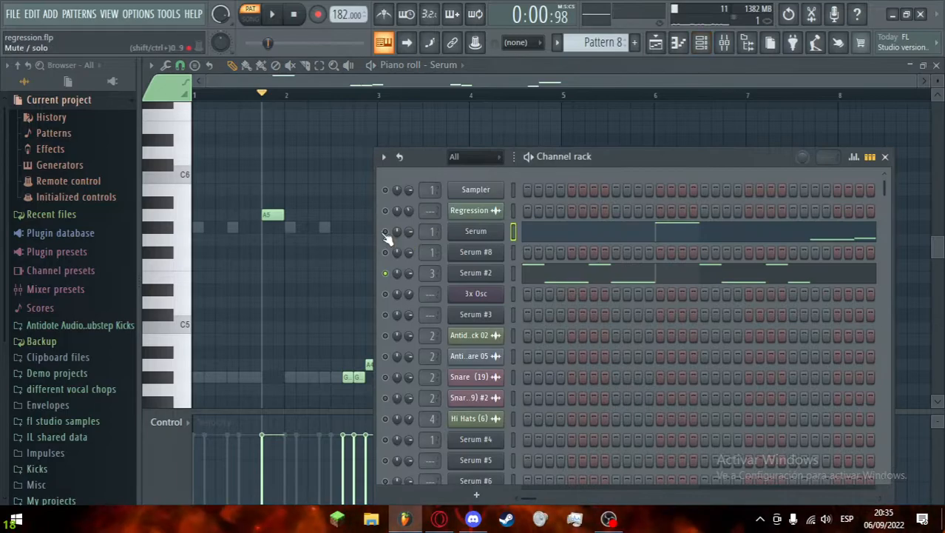
right_click(384, 233)
left_click(405, 240)
right_click(385, 234)
left_click(418, 243)
key("space")
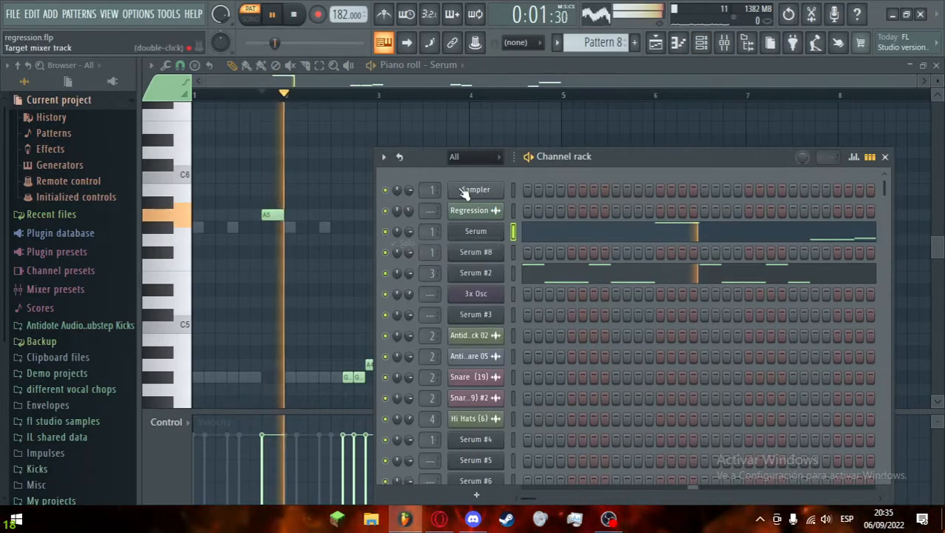
left_click(885, 158)
key("space")
Step: Play Pattern 8 with all channels on while following the Serum notes in the piano roll
scroll(611, 266, "down", 1)
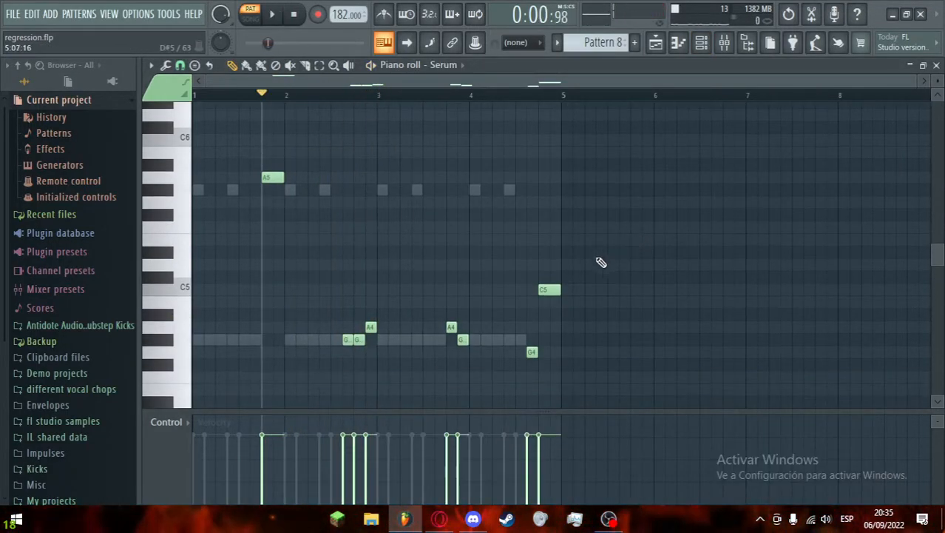
scroll(351, 361, "down", 4)
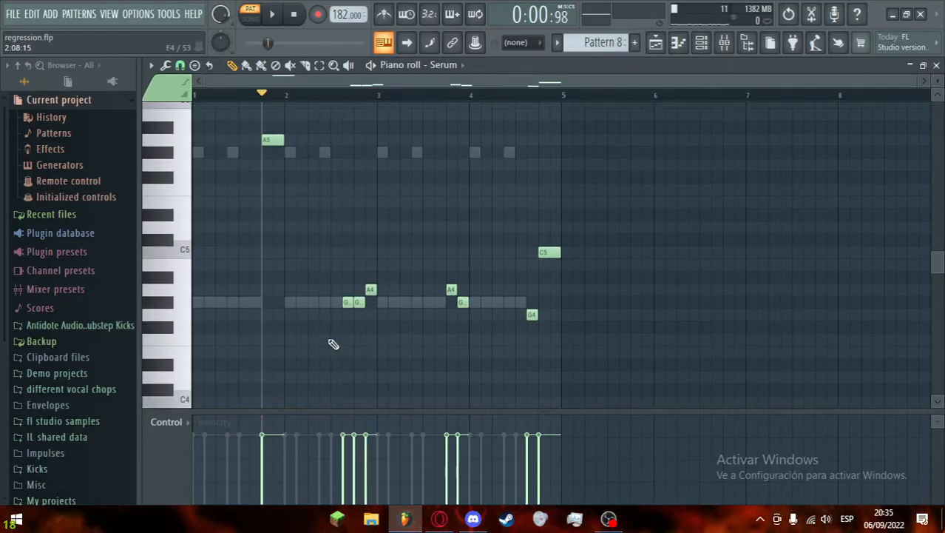
scroll(399, 291, "up", 3)
key("space")
scroll(370, 303, "down", 1)
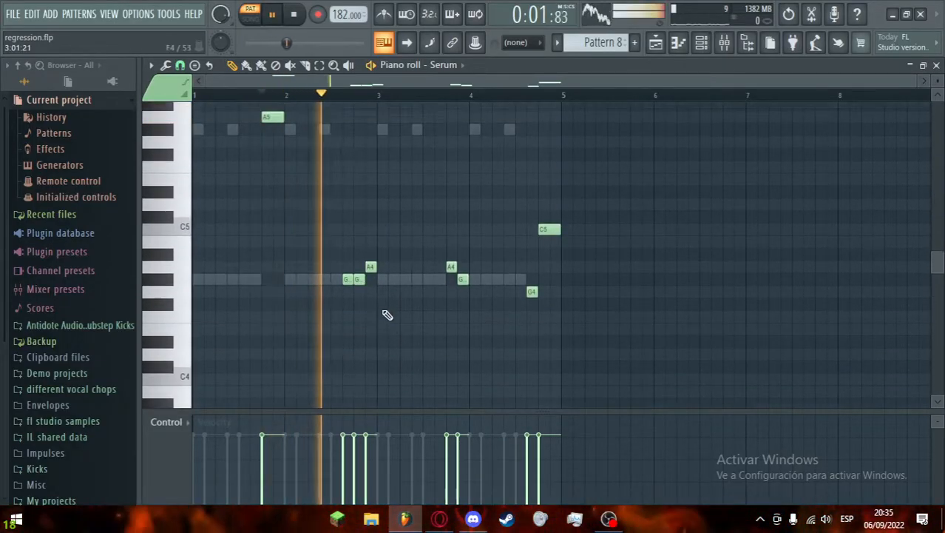
scroll(385, 316, "up", 3)
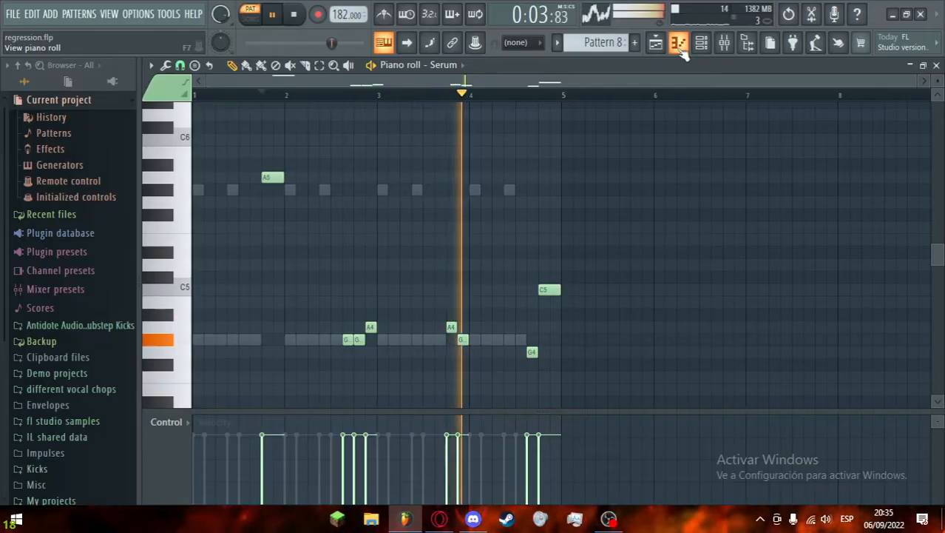
key("space")
Step: Return to the playlist and close the channel rack after checking it
left_click(704, 46)
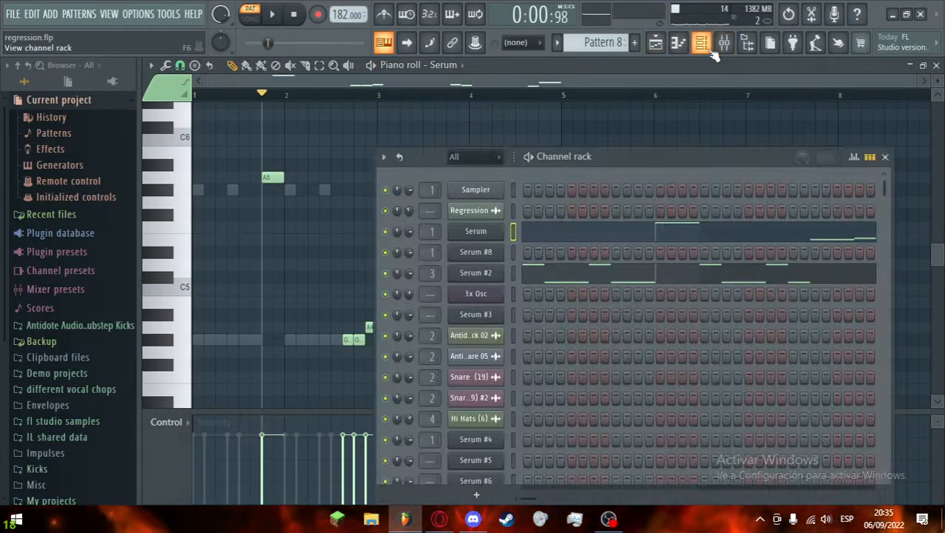
left_click(656, 43)
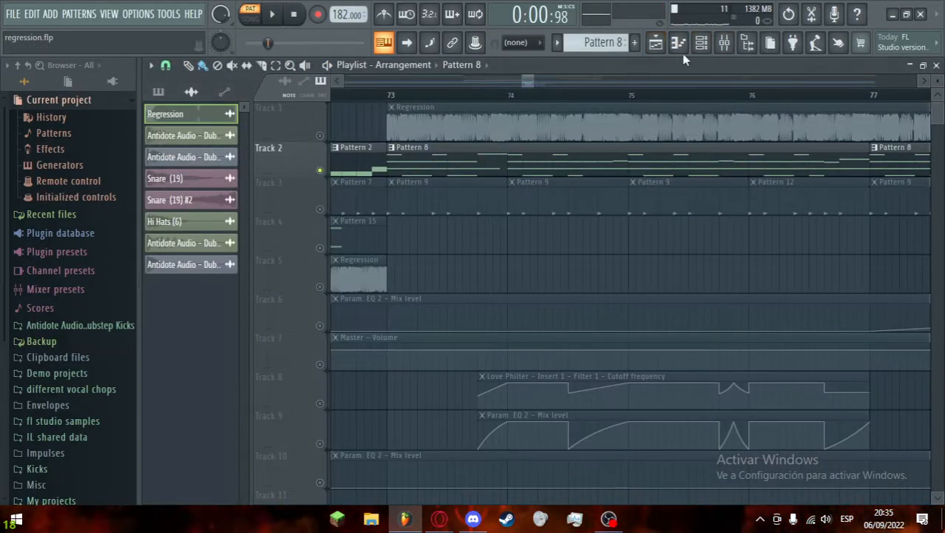
left_click(701, 43)
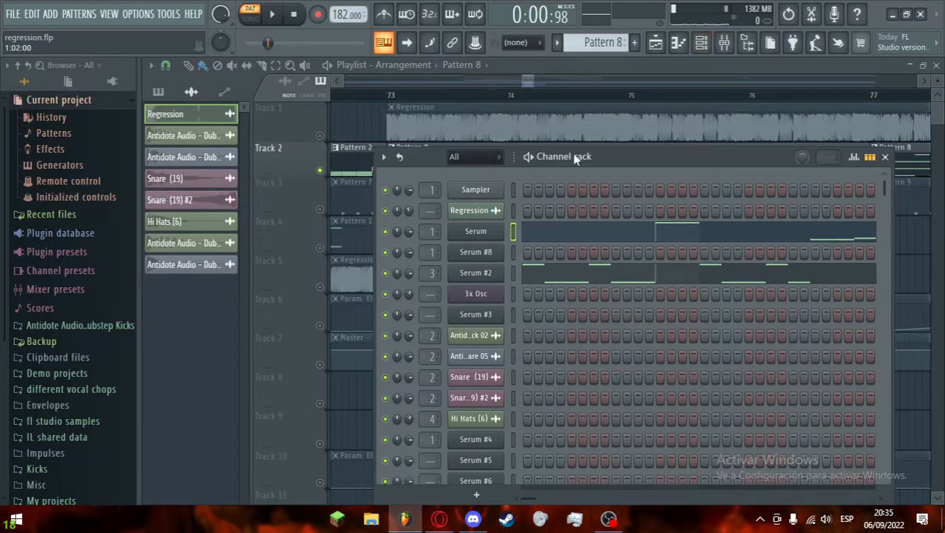
left_click(887, 157)
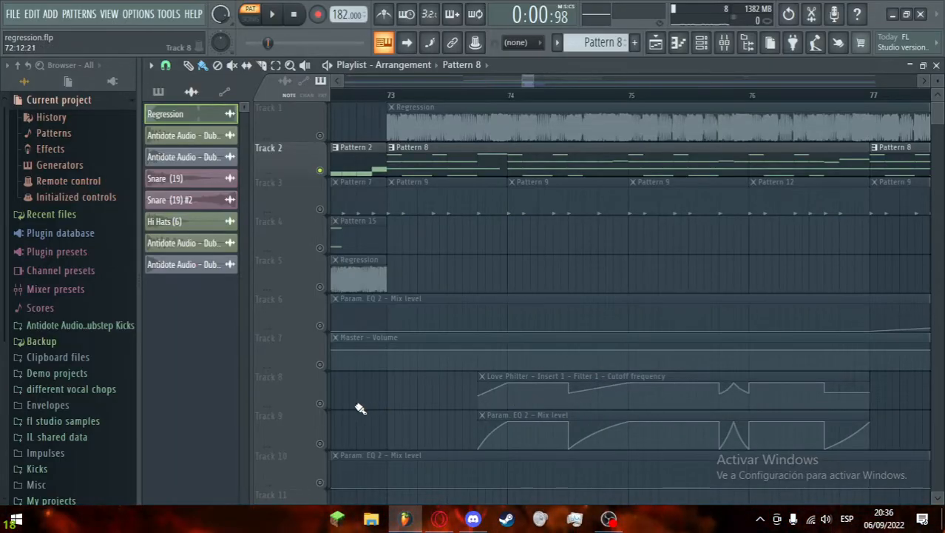
Step: Turn on only Tracks 8 and 2 in the playlist and place the song position just after the start of bar 73
left_click(321, 408)
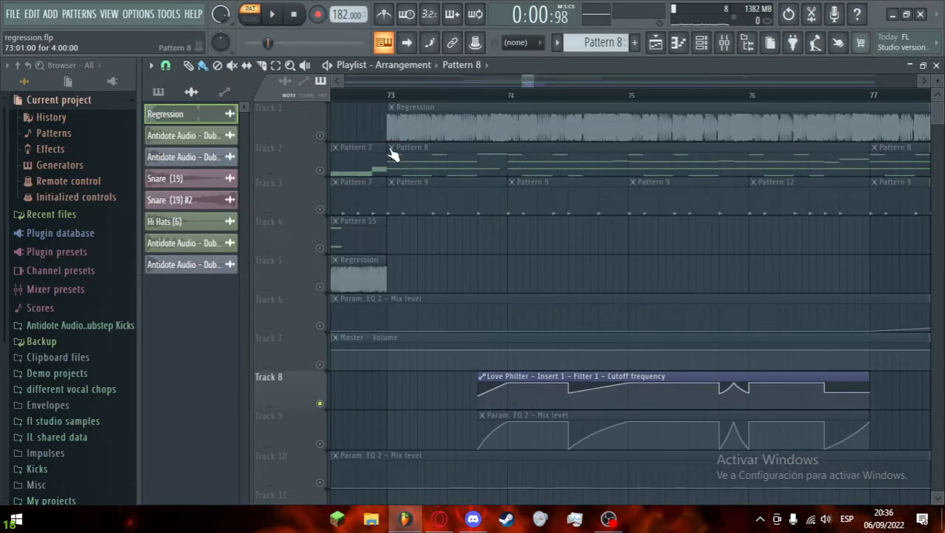
left_click(330, 179)
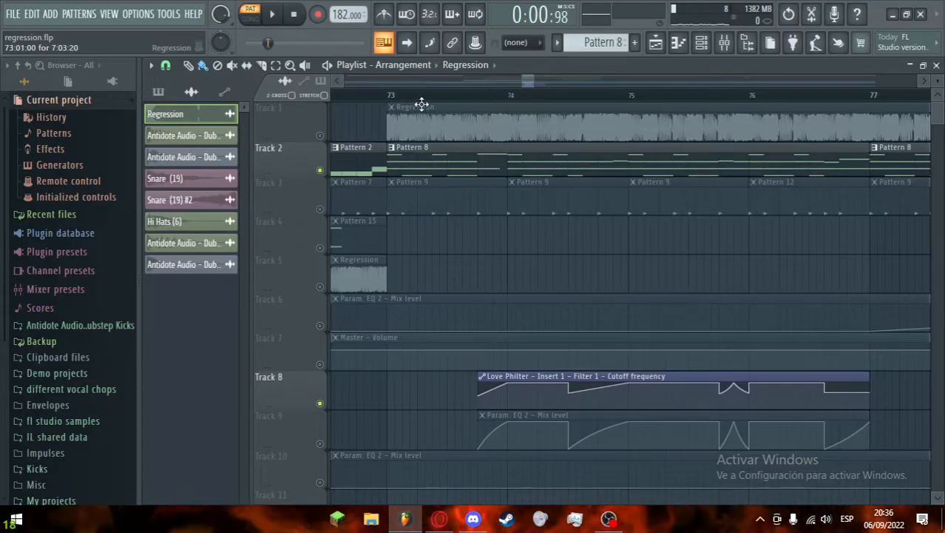
left_click(393, 94)
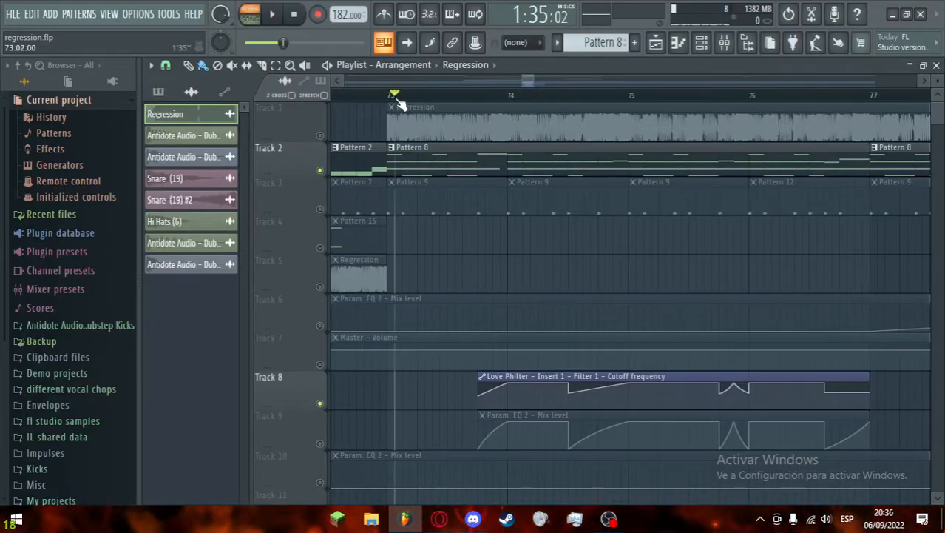
left_click(561, 417)
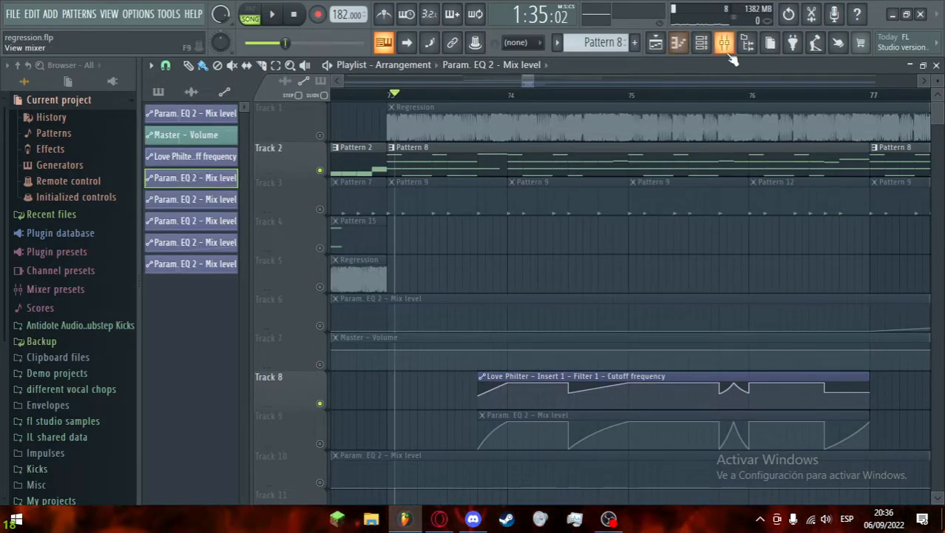
Step: Play Tracks 2 and 8 together in song mode from bar 73
key("space")
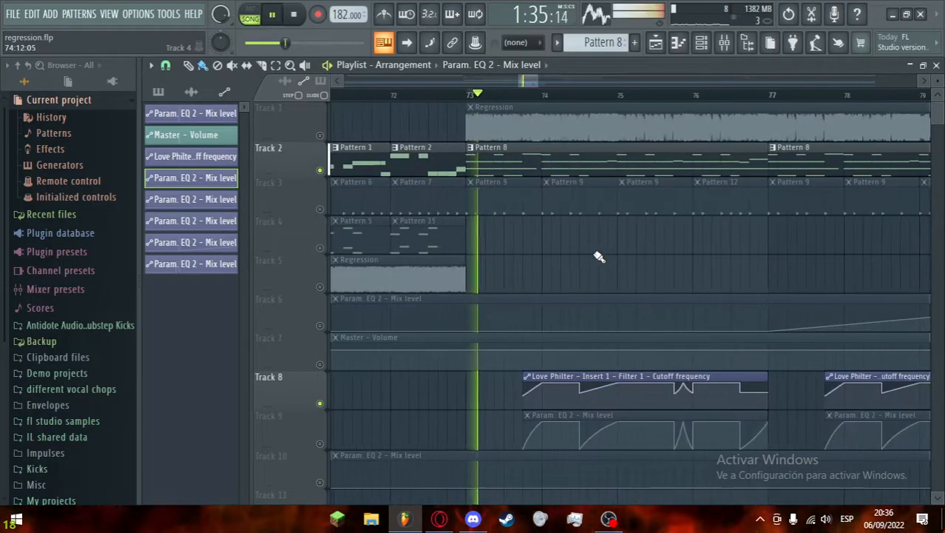
scroll(648, 287, "down", 2)
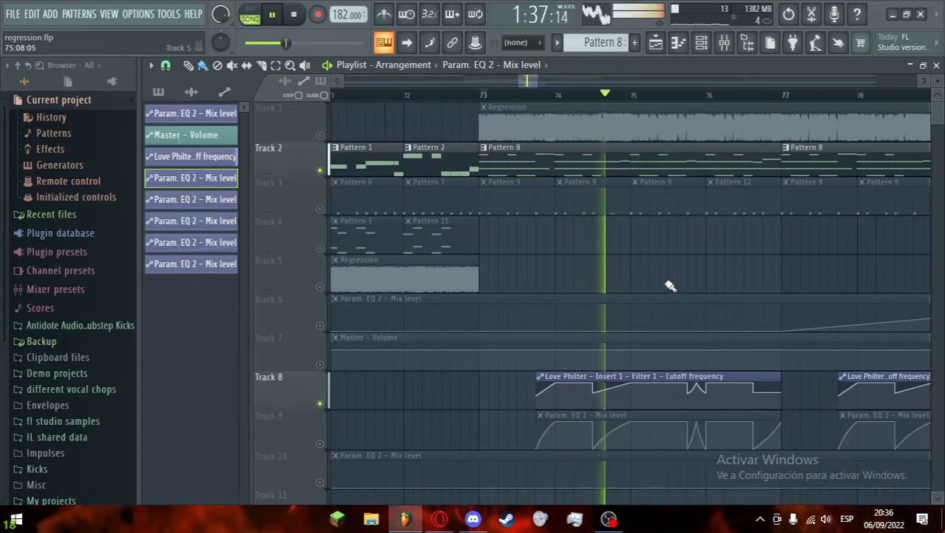
key("space")
Step: Play Tracks 2 and 8 from the start of the Love Philter cutoff frequency clip, just before bar 74
scroll(734, 231, "up", 2)
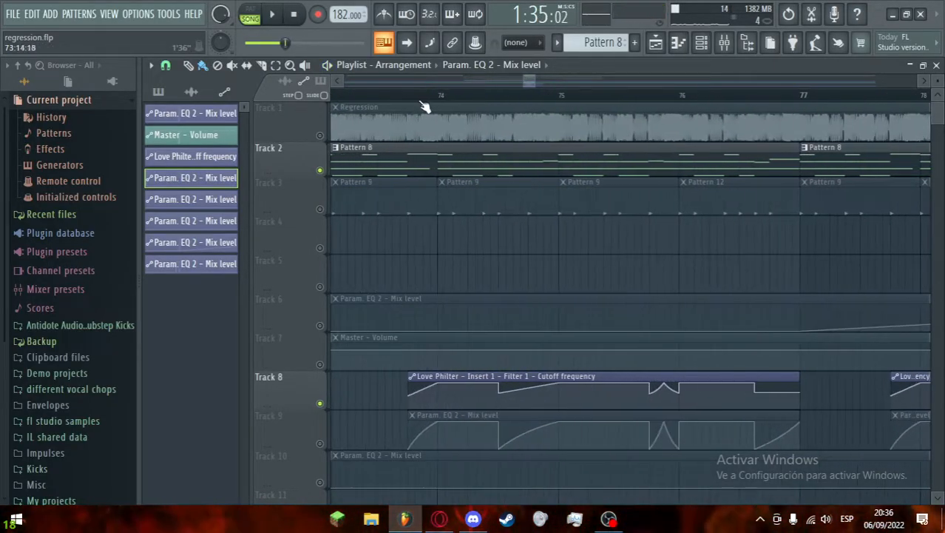
left_click(409, 96)
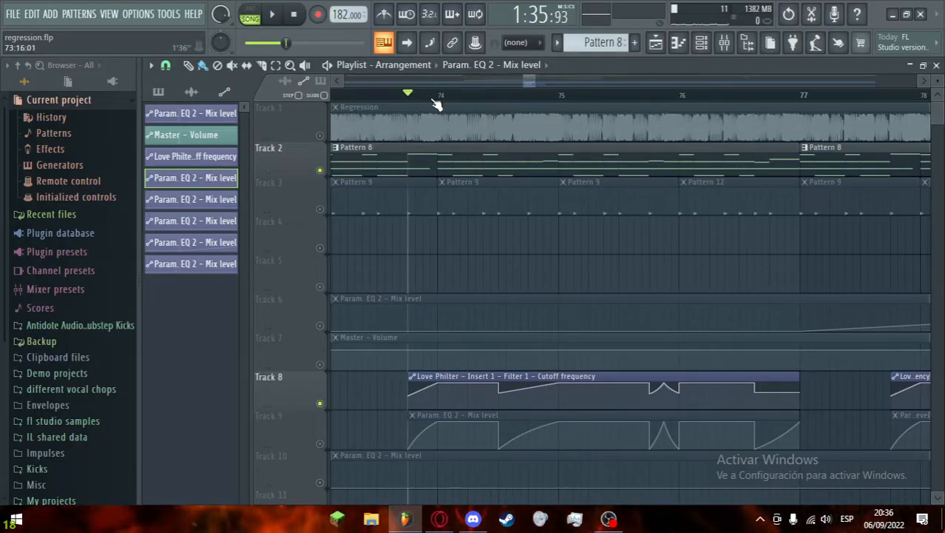
key("space")
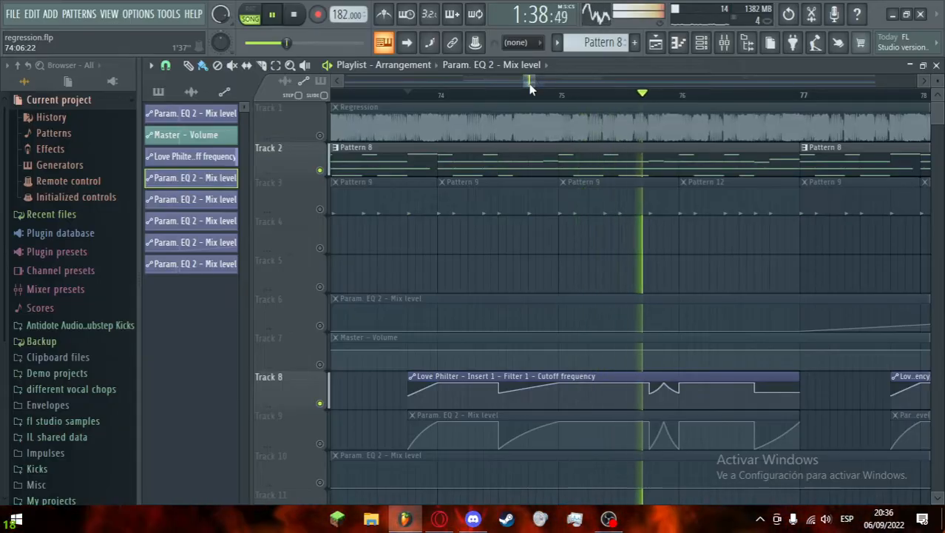
Step: Stop the playback and turn on Track 9 alongside Tracks 2 and 8 in the playlist
left_click_drag(530, 81, 538, 87)
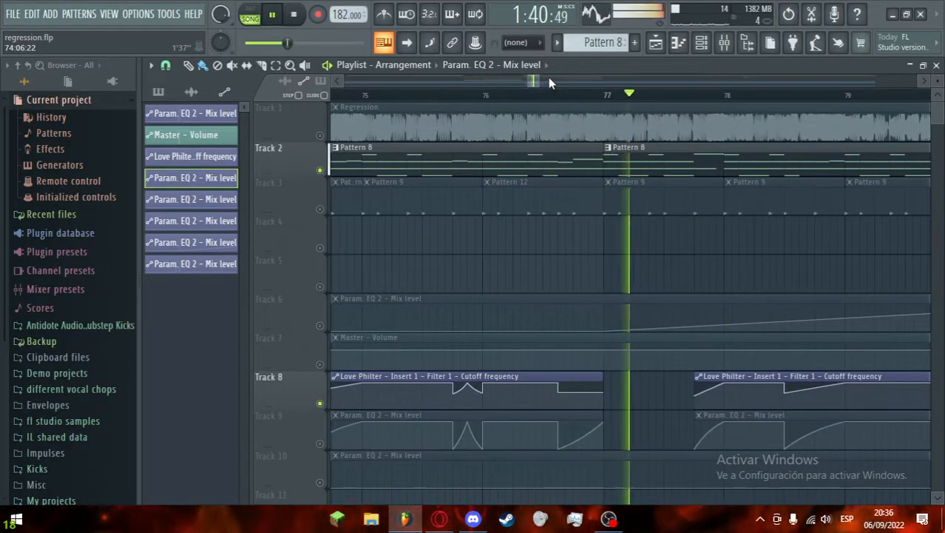
key("space")
left_click_drag(533, 80, 530, 83)
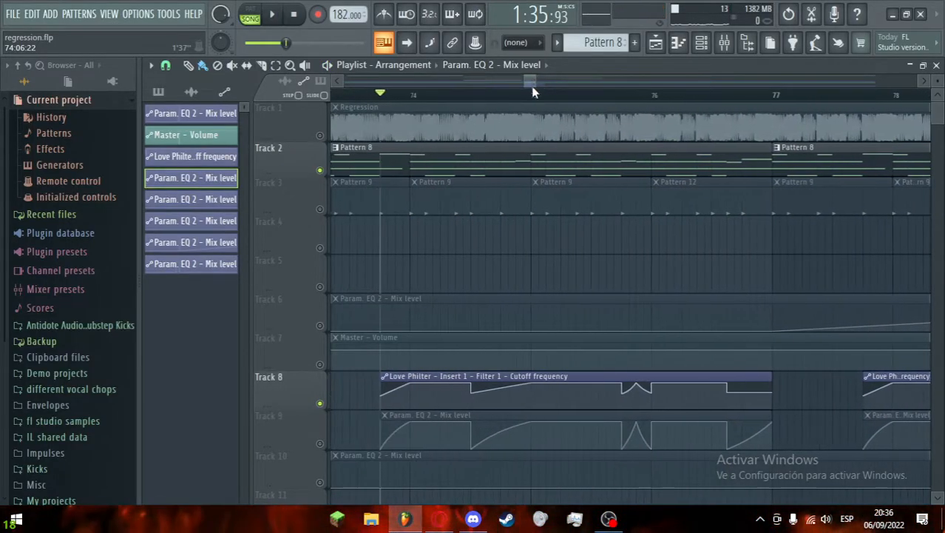
scroll(547, 318, "down", 3)
scroll(547, 318, "up", 2)
left_click(319, 443)
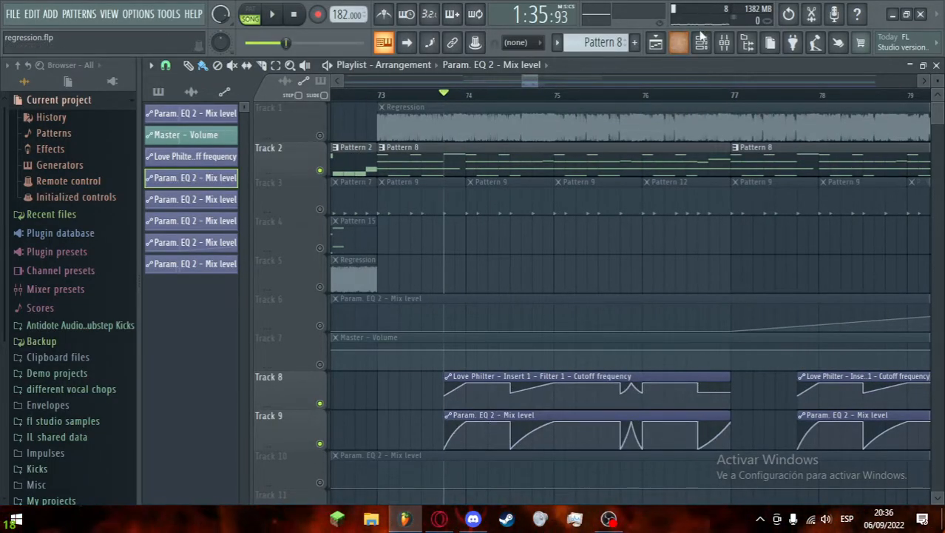
Step: Inspect the Fruity parametric EQ 2 on the Master mixer track and return to the playlist
left_click(724, 42)
left_click(206, 171)
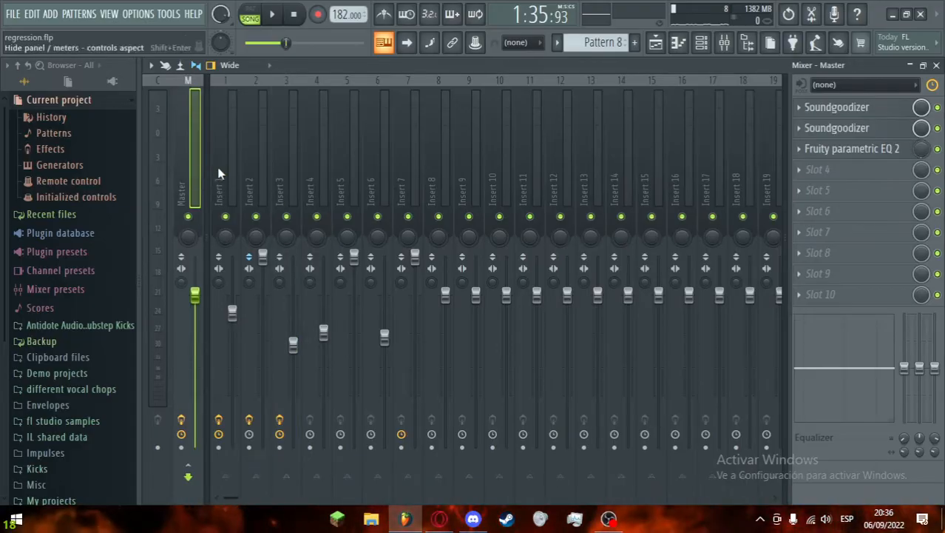
left_click(814, 150)
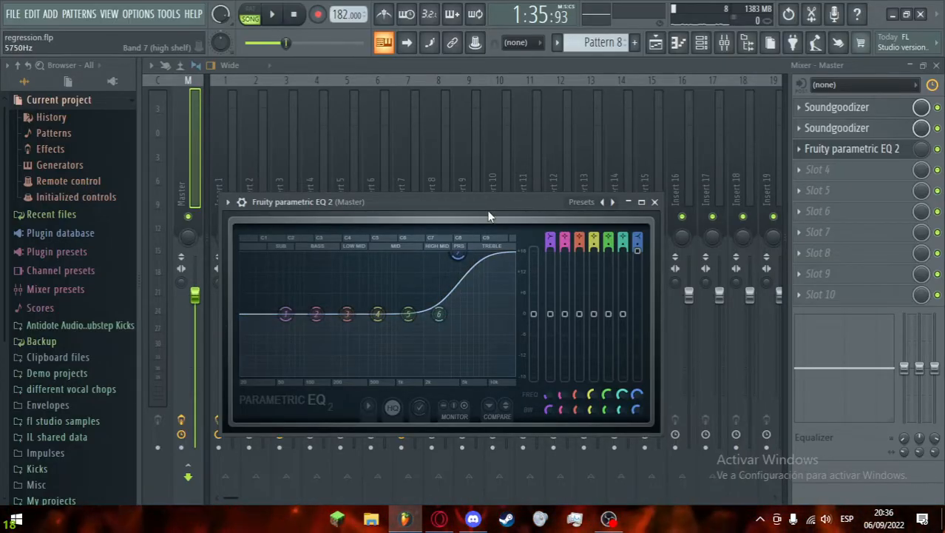
key("F5")
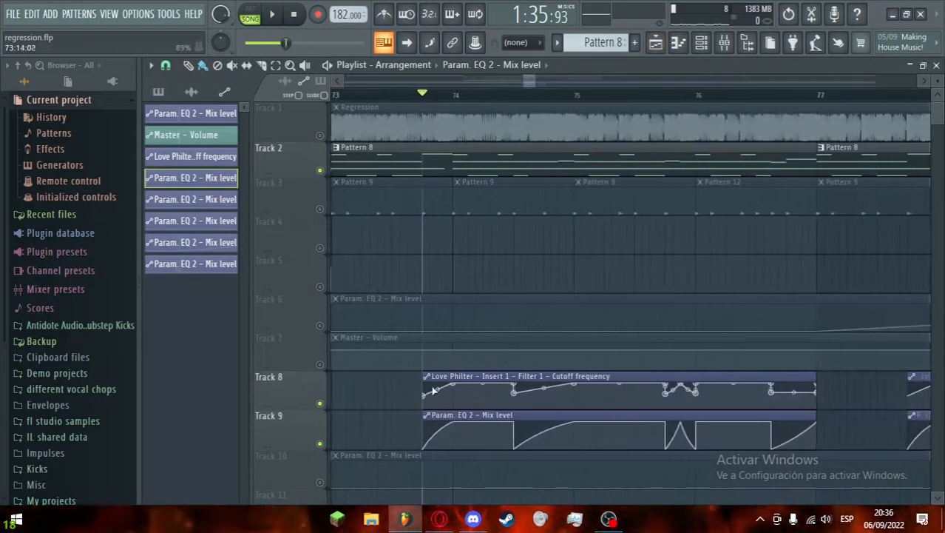
Step: Play Tracks 2, 8 and 9 together from the start of the first Track 9 EQ mix level clip
scroll(450, 398, "up", 3)
key("space")
scroll(459, 363, "up", 4)
scroll(473, 318, "down", 2)
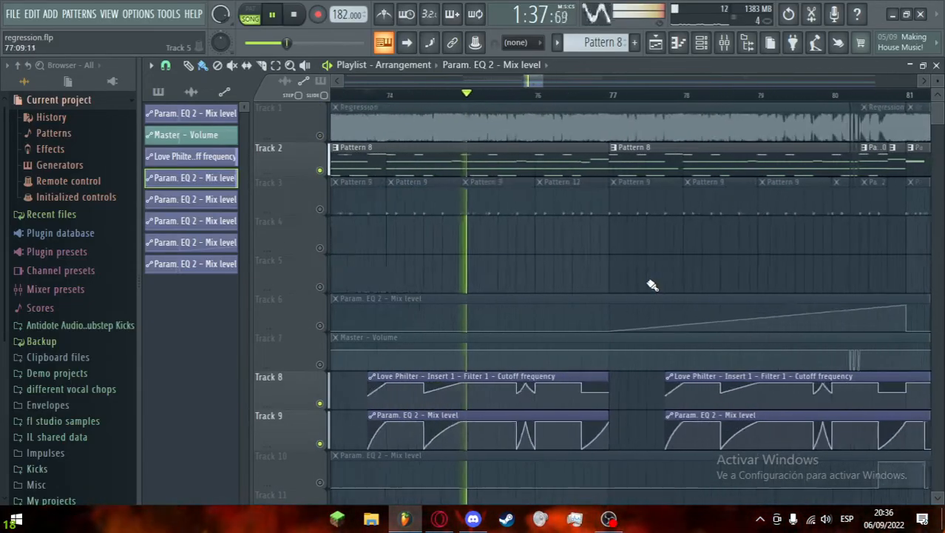
left_click_drag(538, 81, 542, 81)
scroll(789, 289, "down", 2)
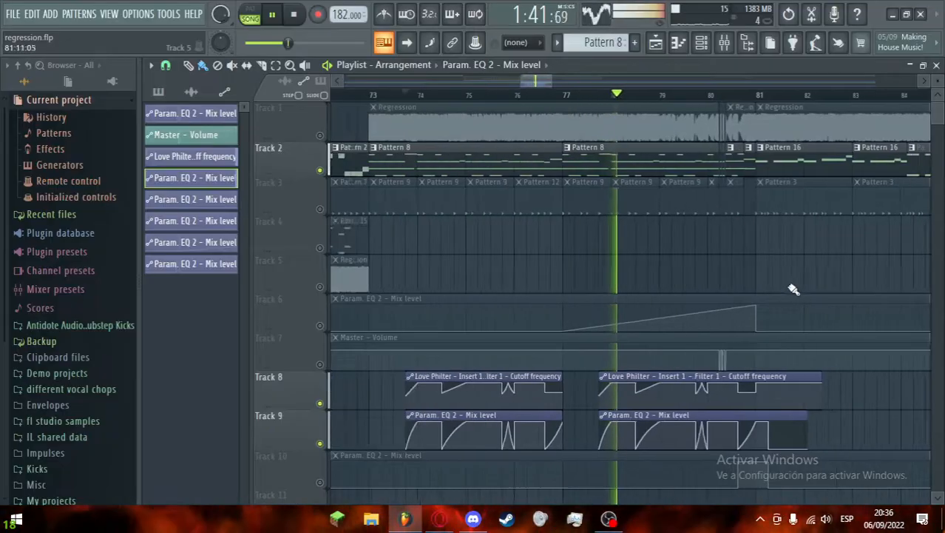
Step: Mute Track 8 during playback to hear Track 2 with only the Track 9 automation, and stop the song
scroll(789, 290, "up", 2)
left_click(320, 403)
scroll(559, 376, "down", 2)
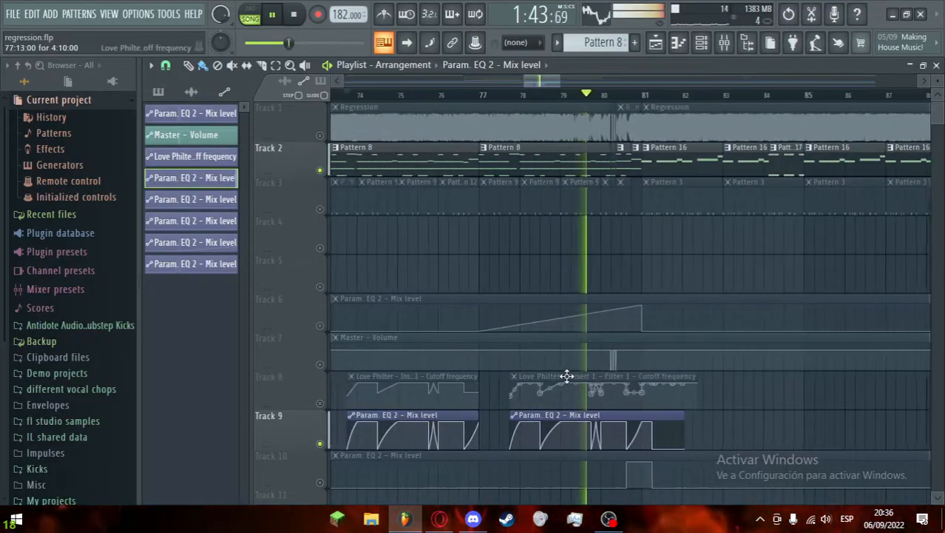
scroll(597, 317, "down", 2)
scroll(618, 335, "up", 1)
key("space")
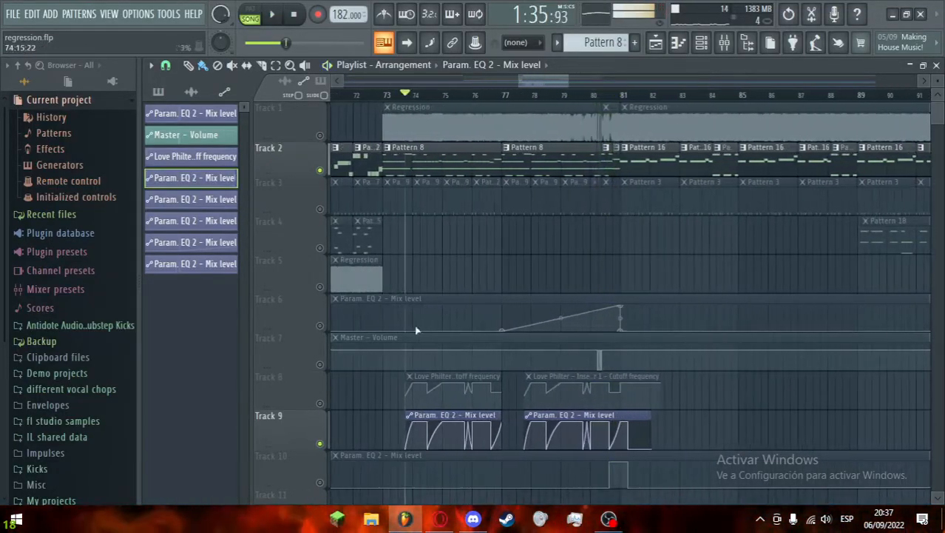
Step: Solo the Param. EQ 2 mix level automation on Track 6 and start playing the song
left_click(320, 325, "ctrl")
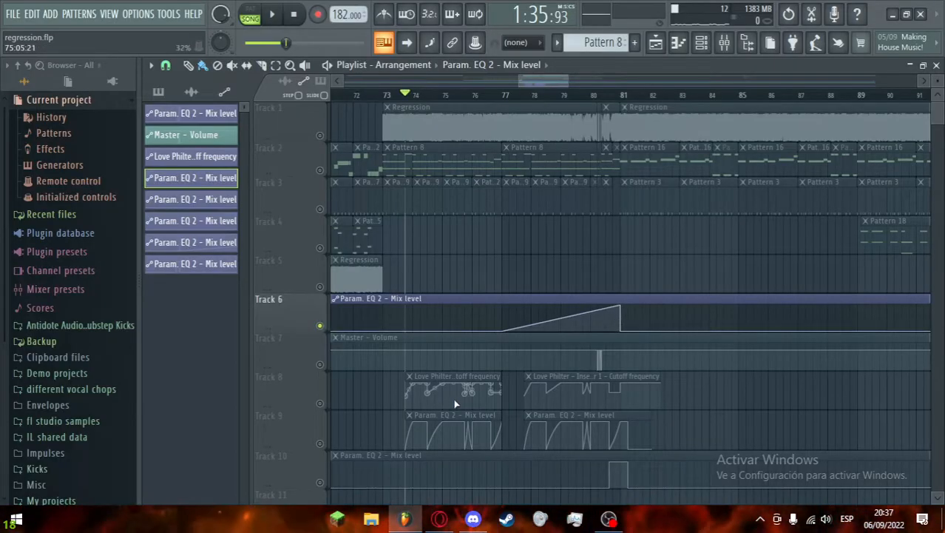
scroll(495, 365, "up", 2)
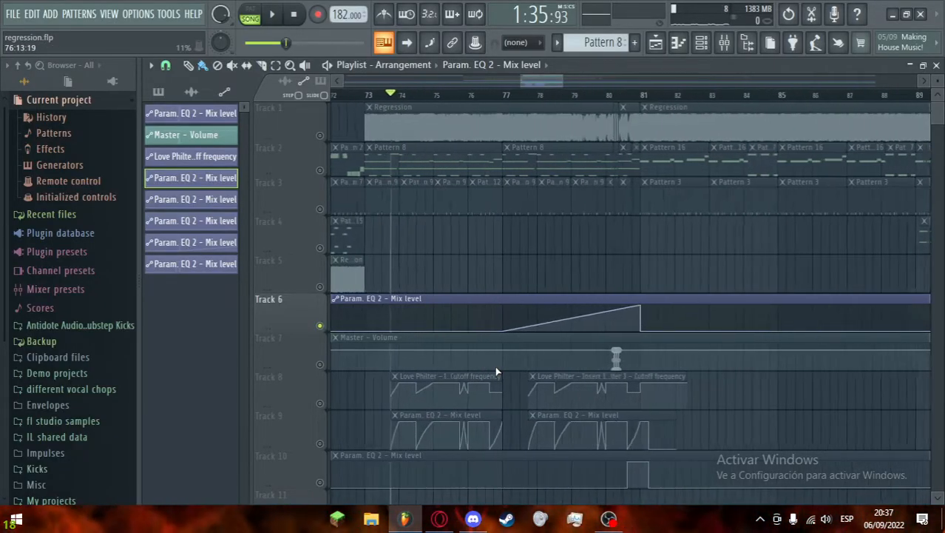
left_click(701, 43)
key("space")
left_click(678, 43)
left_click(656, 44)
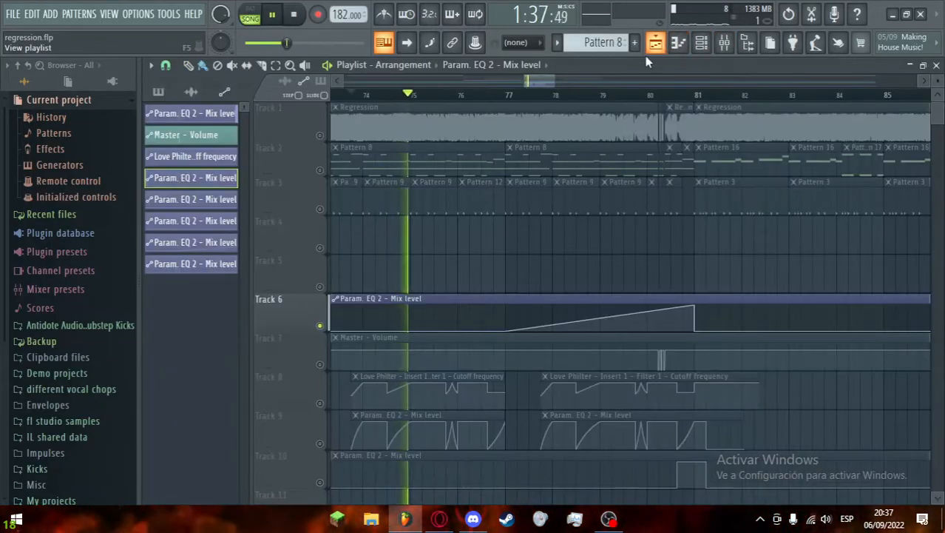
Step: Play Track 6 from bar 77, watch the Master's EQ mix level in the mixer, and stop in the playlist
key("space")
key("space")
left_click(534, 104)
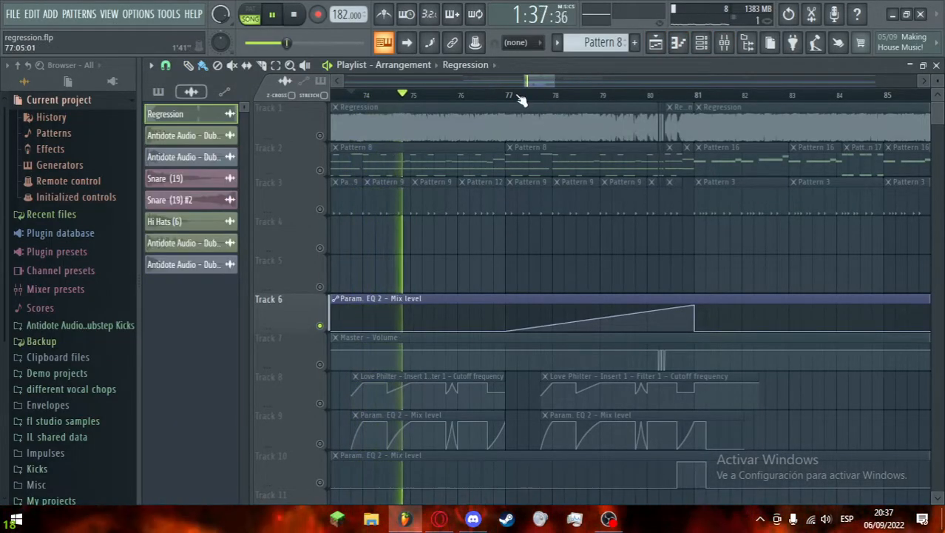
left_click(516, 96)
left_click(724, 43)
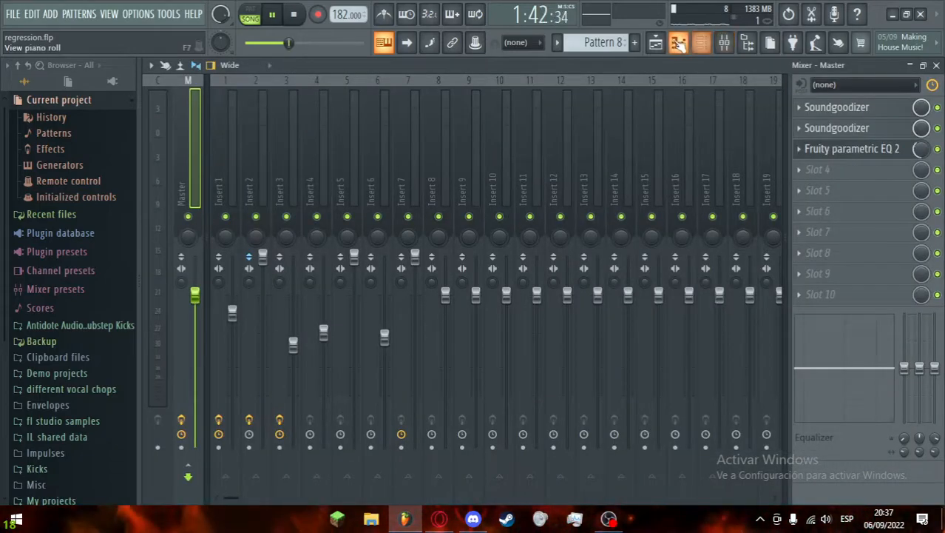
left_click(656, 43)
key("space")
Step: Solo Track 9 and play the song from just before its first automation clip, ahead of bar 74
scroll(630, 394, "down", 1)
left_click(330, 405)
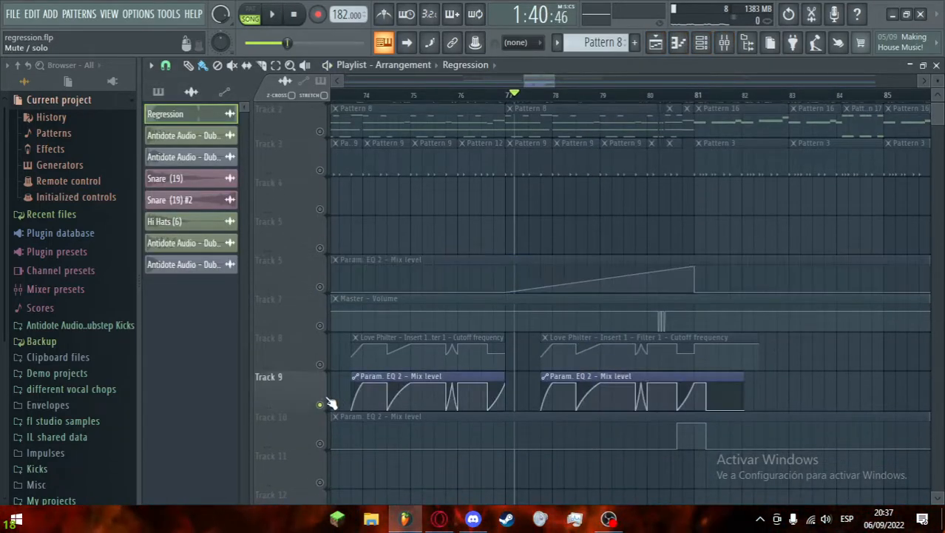
left_click_drag(362, 96, 348, 97)
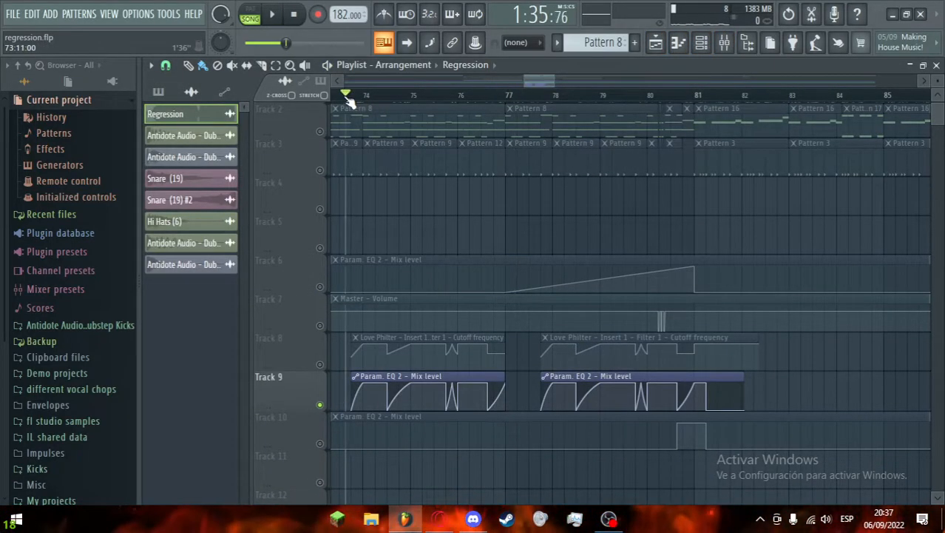
key("space")
Step: Watch the Insert 1 EQ mix levels in the mixer during playback, and stop the song in the playlist
left_click(725, 43)
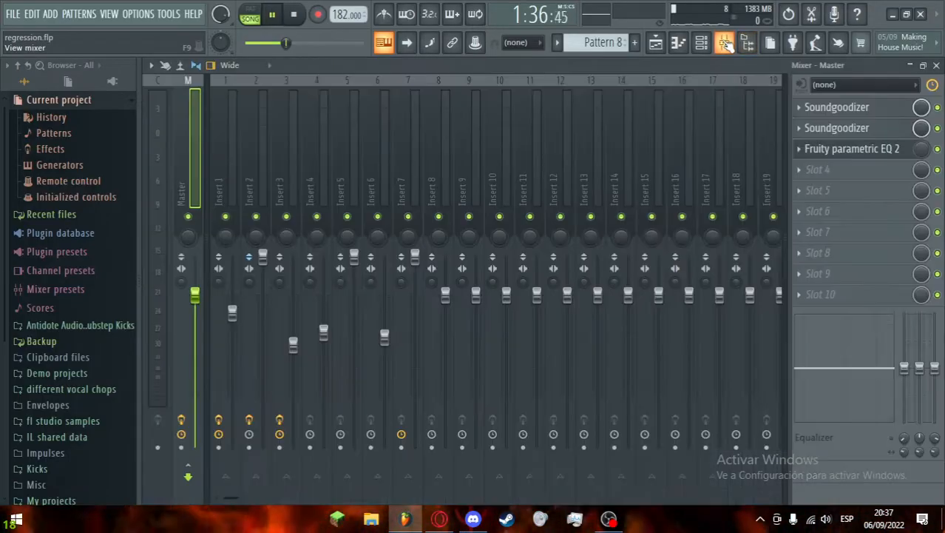
left_click(230, 159)
left_click(259, 158)
left_click(229, 163)
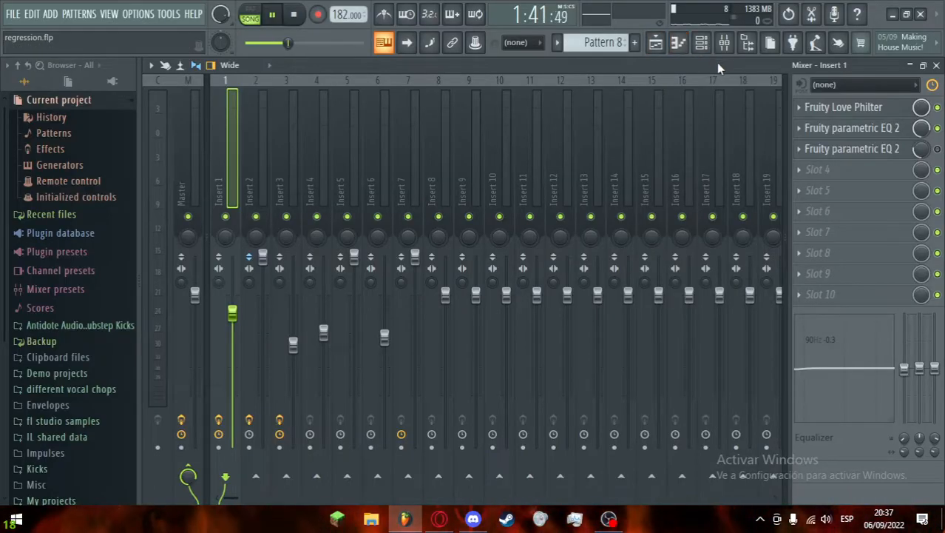
left_click(655, 43)
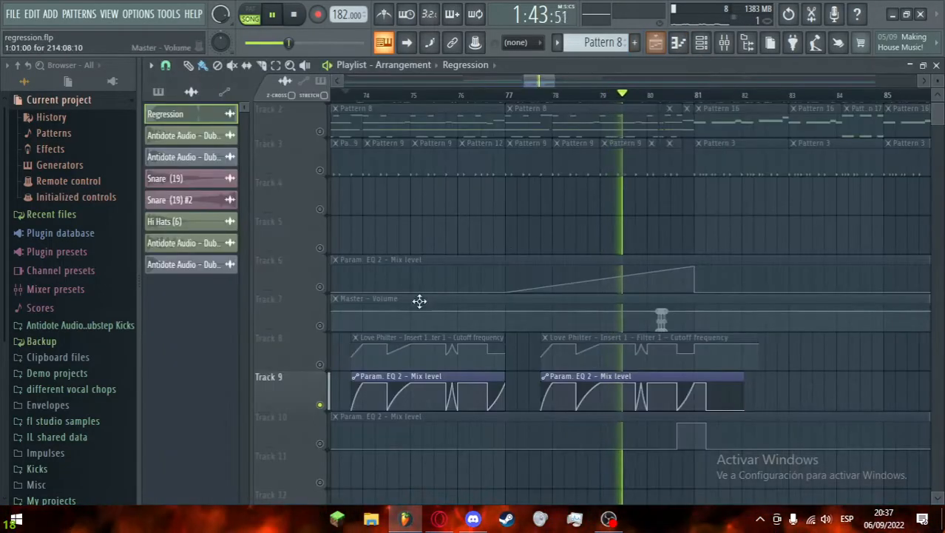
key("space")
Step: Place the song position at the start of Track 9's first clip and check Insert 1's EQ in the mixer
scroll(432, 393, "up", 6)
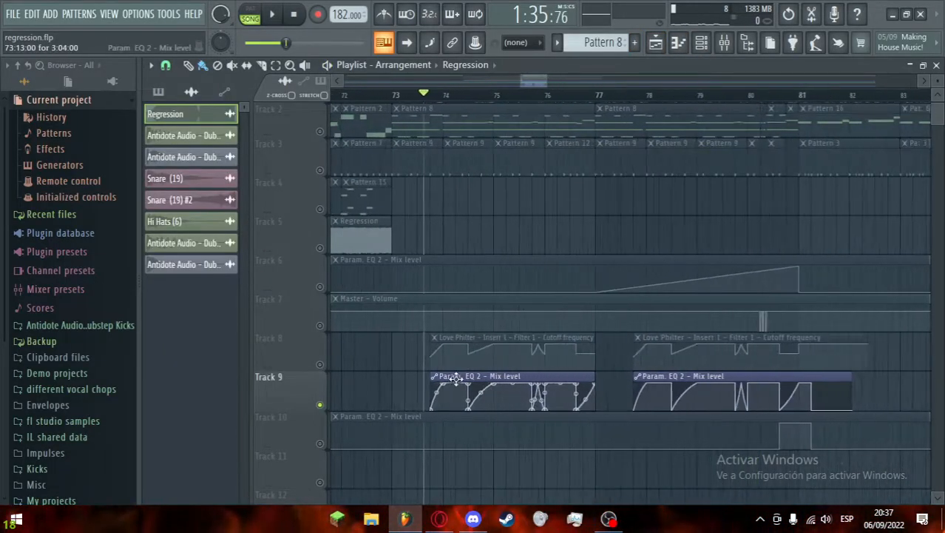
scroll(432, 355, "up", 1)
left_click(445, 95)
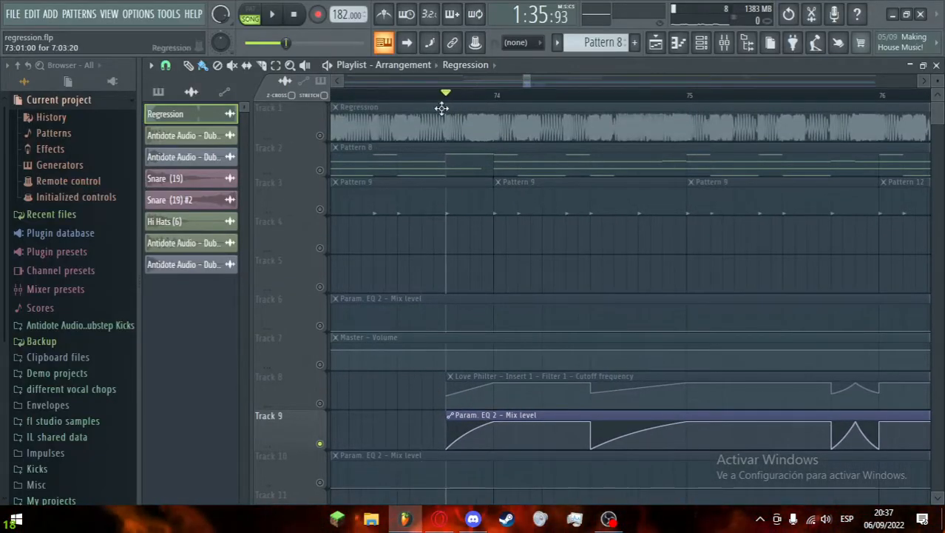
scroll(511, 261, "down", 4)
scroll(511, 261, "down", 3)
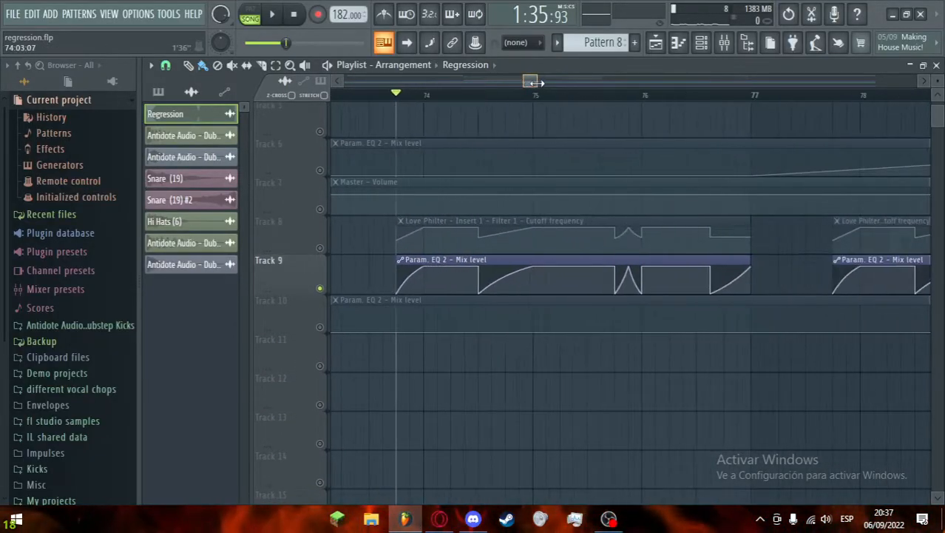
left_click(725, 44)
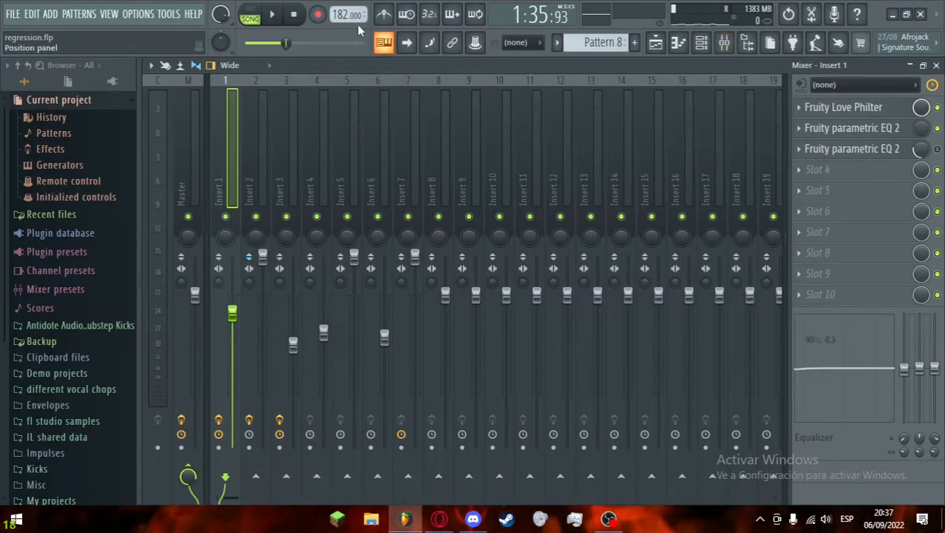
scroll(344, 143, "up", 3)
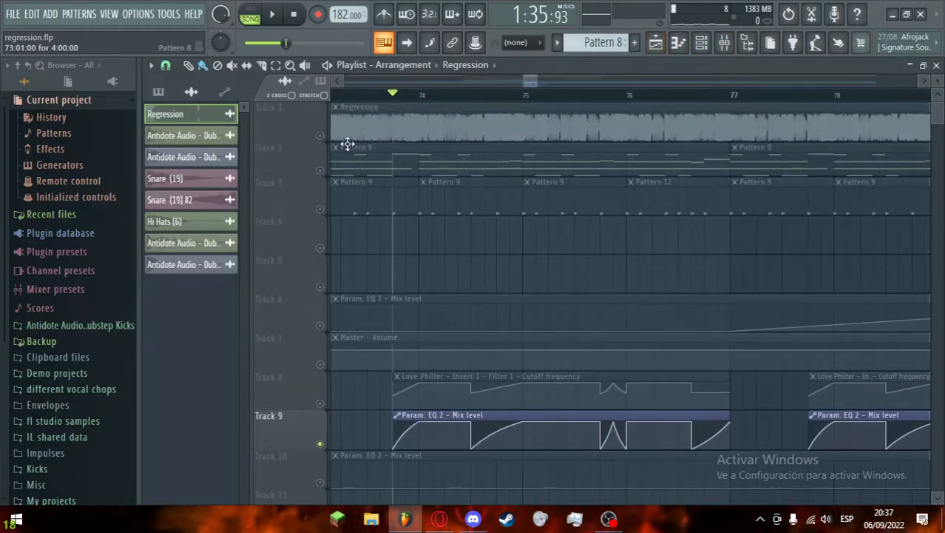
Step: Play Track 2 alone from just before bar 74 without the automation tracks, and stop the song
key("space")
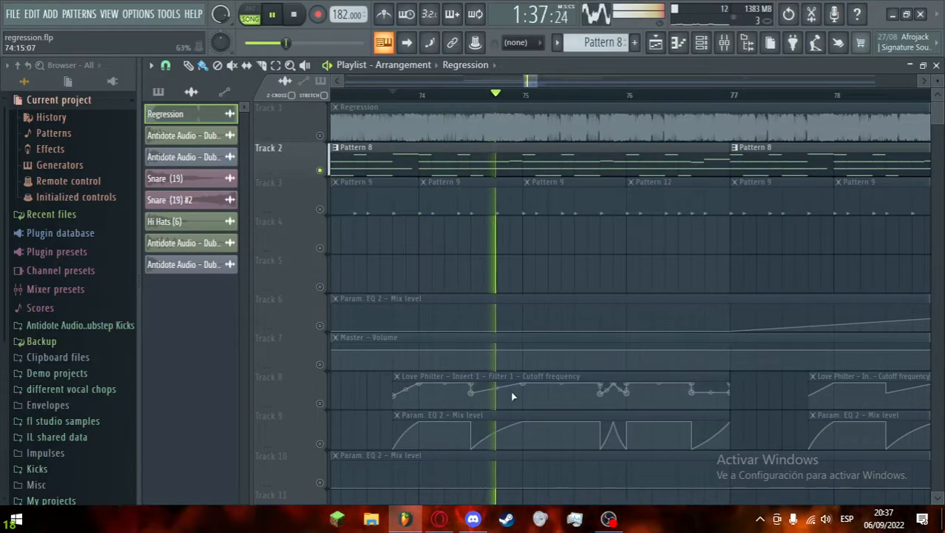
key("space")
scroll(551, 355, "down", 4)
scroll(558, 443, "up", 2)
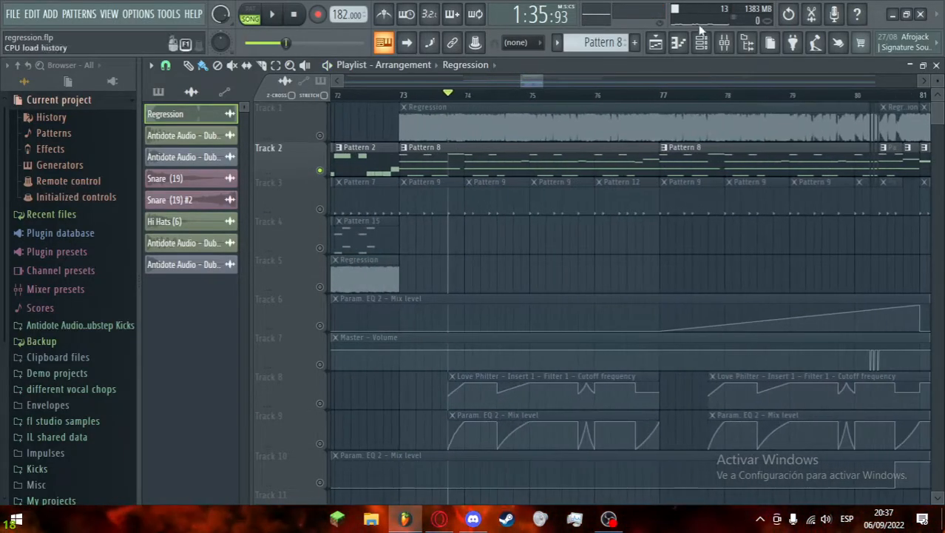
scroll(692, 200, "down", 3)
scroll(773, 292, "up", 4)
scroll(697, 292, "down", 4)
scroll(767, 284, "up", 3)
scroll(690, 280, "down", 3)
scroll(740, 318, "up", 3)
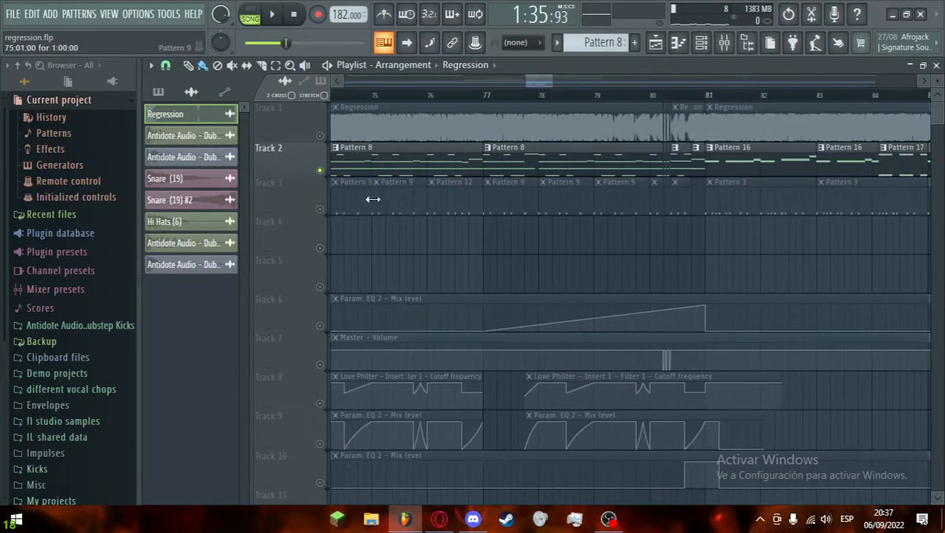
Step: Turn all playlist tracks back on and mute the Regression audio on Track 1
right_click(321, 169)
left_click(320, 135)
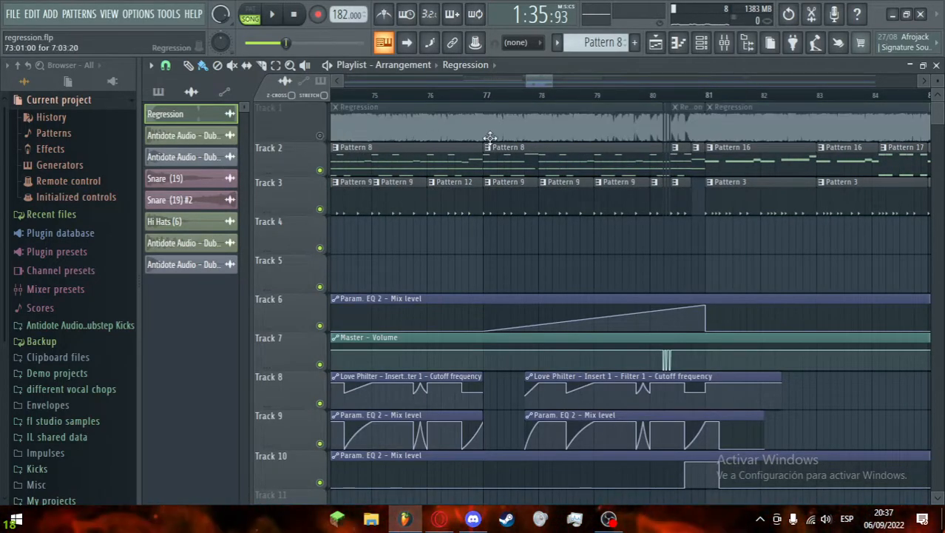
scroll(602, 249, "down", 1)
scroll(634, 249, "up", 1)
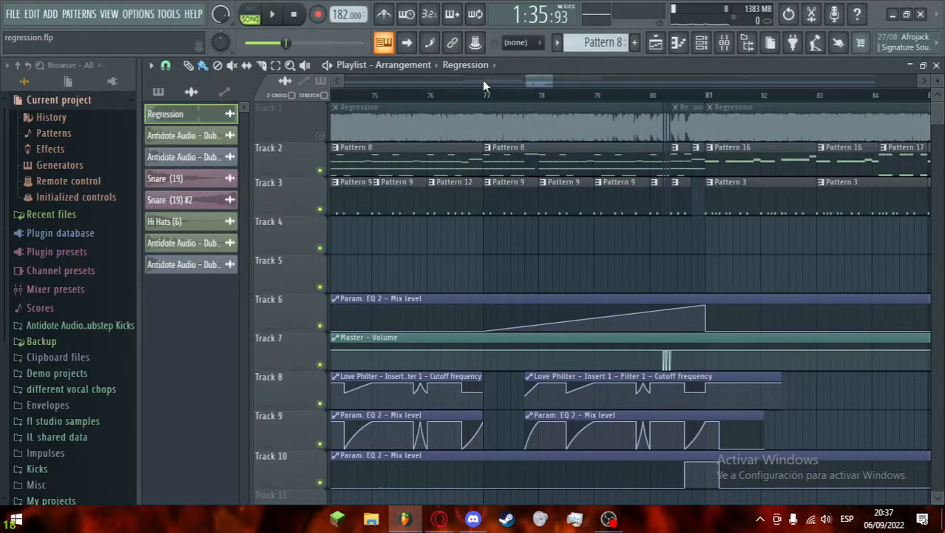
Step: Compare the Regression audio on Track 1 with all the other tracks by playing each from bar 77
right_click(320, 135)
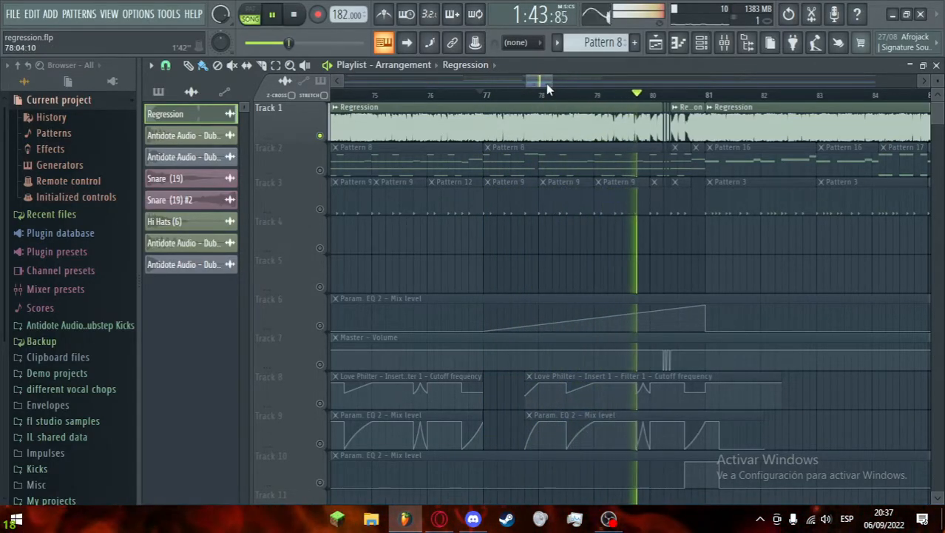
left_click(320, 135)
key("space")
scroll(738, 253, "up", 2)
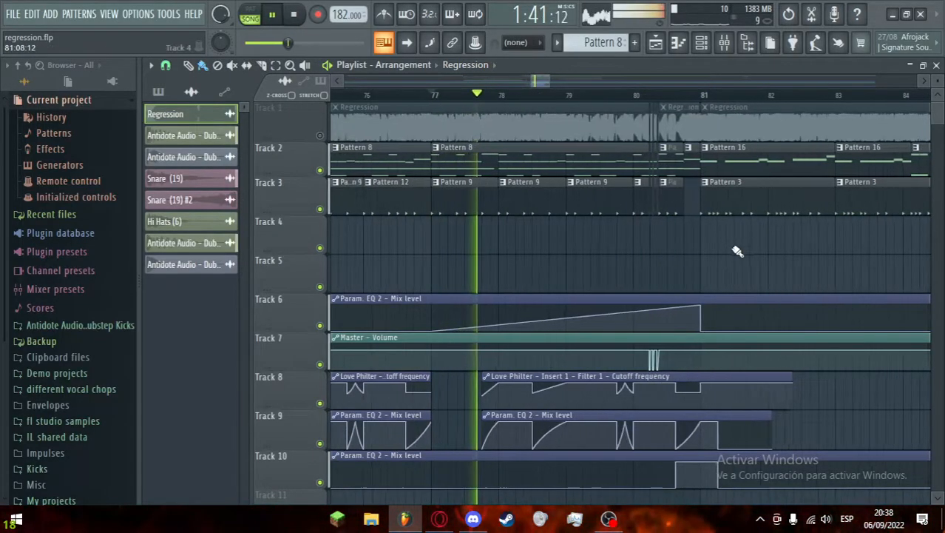
scroll(769, 233, "up", 1)
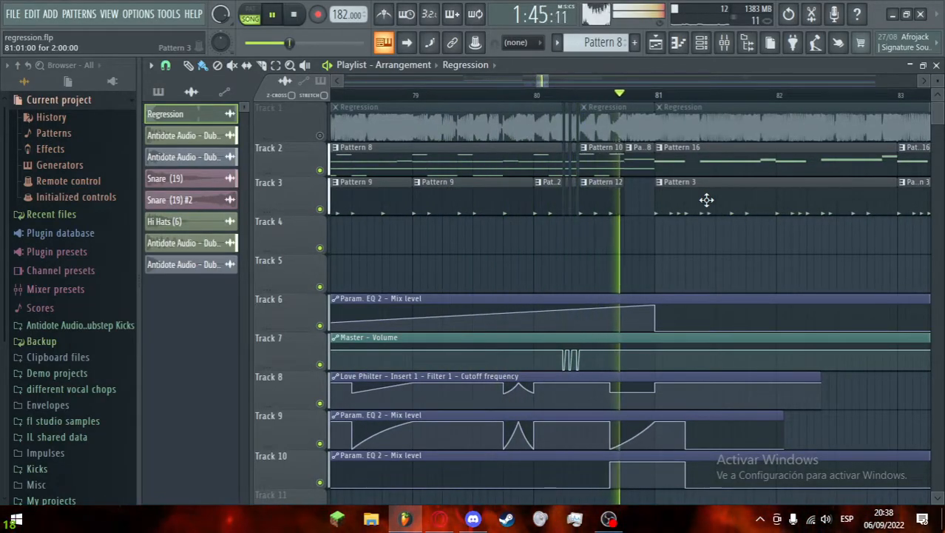
key("space")
Step: Zoom in on the Master volume cuts after bar 80 and set the playlist snap to 1/6 step
scroll(471, 194, "up", 2)
scroll(471, 193, "up", 3)
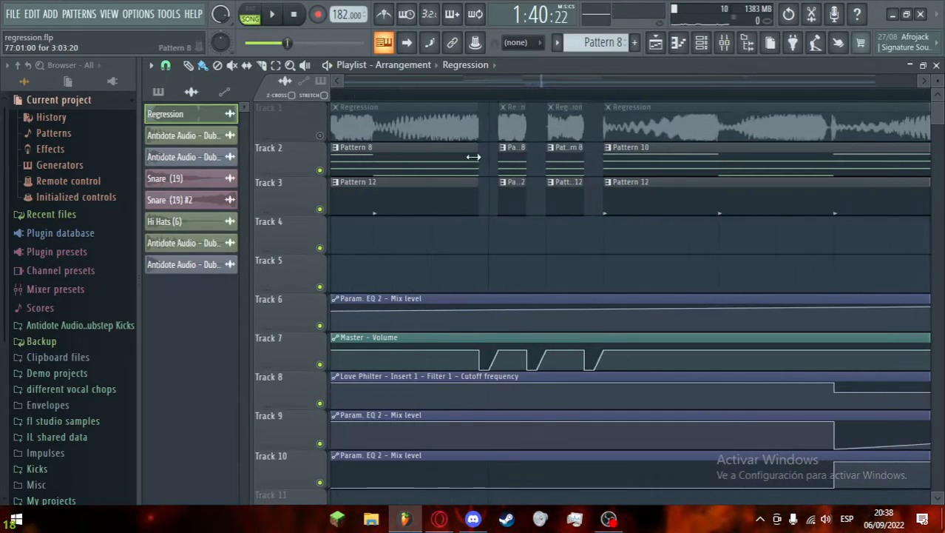
left_click(166, 65)
left_click(200, 147)
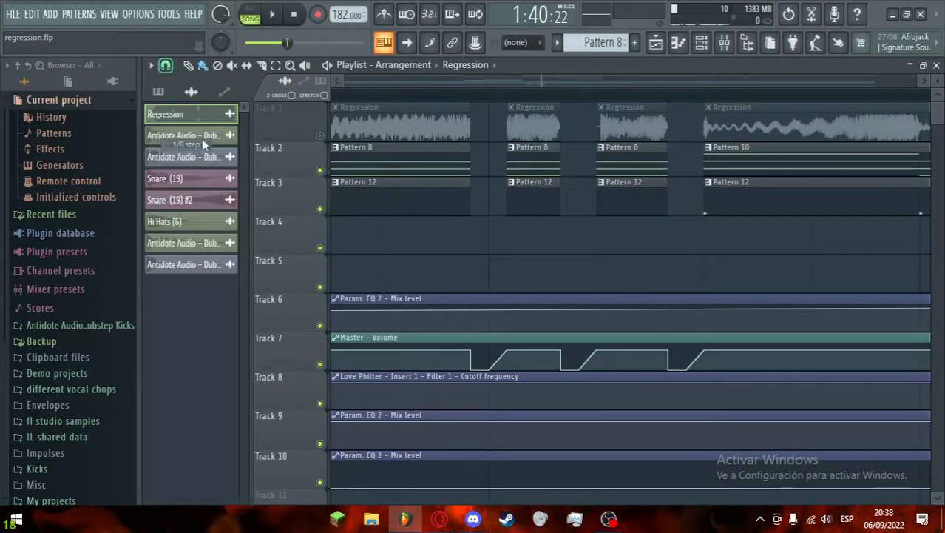
Step: Solo the Regression audio on Track 1 and examine its gaps at the volume cuts after bar 80
scroll(506, 239, "up", 1)
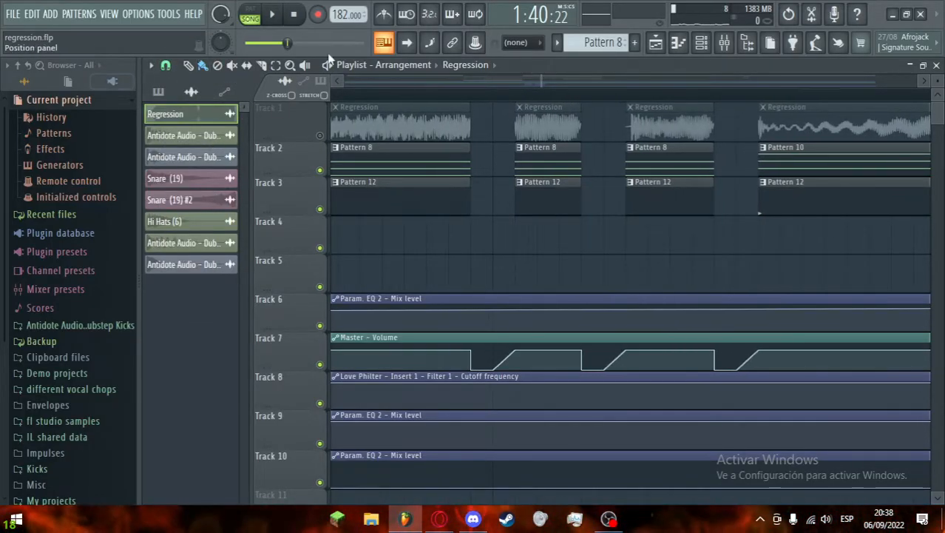
right_click(321, 136)
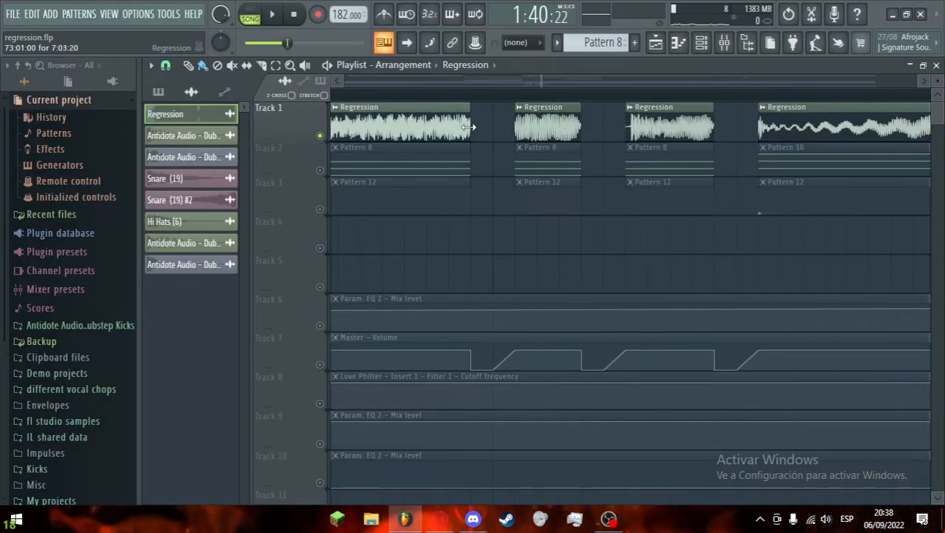
scroll(580, 250, "down", 5)
scroll(606, 256, "up", 5)
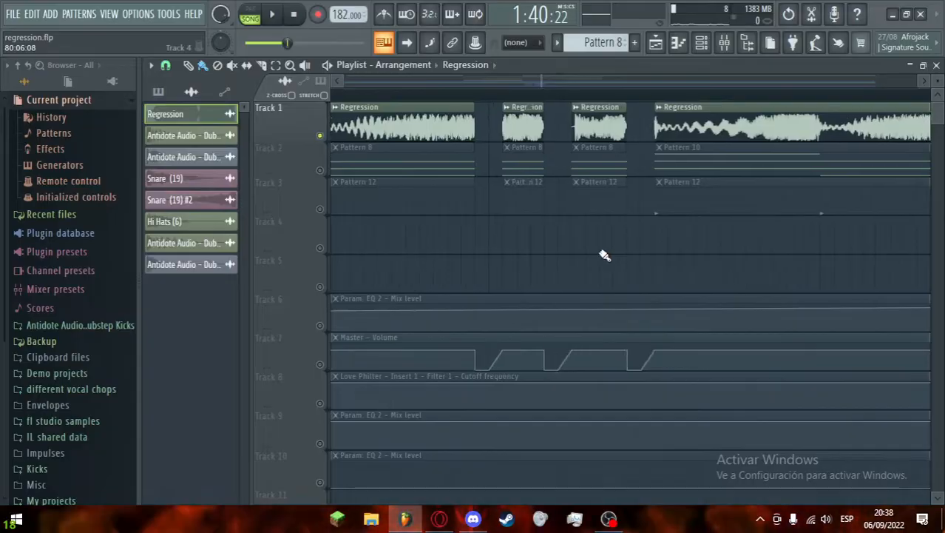
scroll(718, 204, "up", 4)
scroll(713, 228, "down", 3)
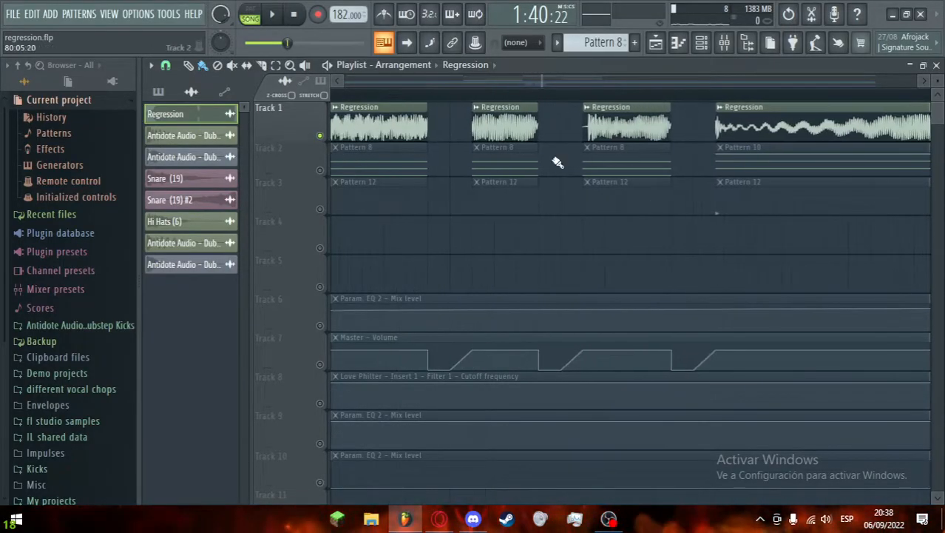
Step: Turn the other tracks back on, mute the Regression audio, and play the section from just before bar 80
right_click(319, 136)
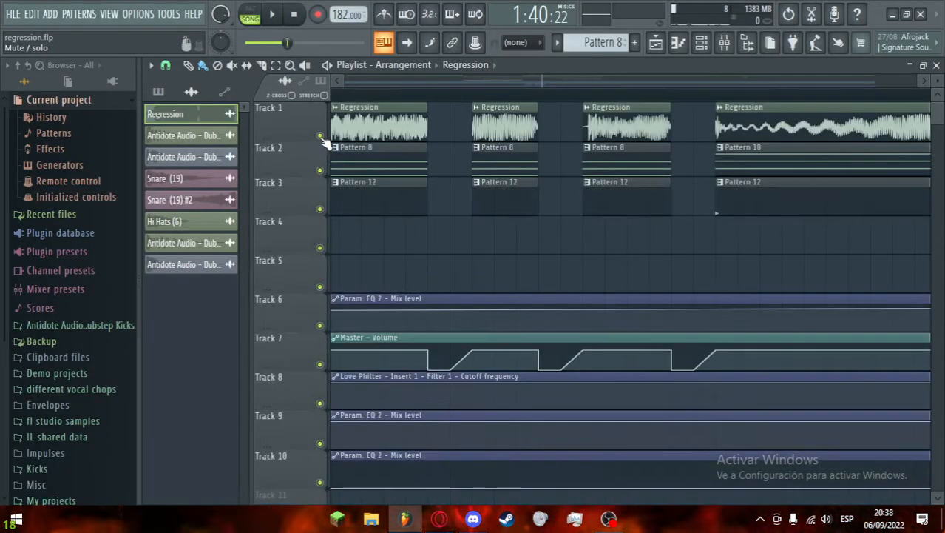
left_click(319, 136)
scroll(477, 233, "up", 5)
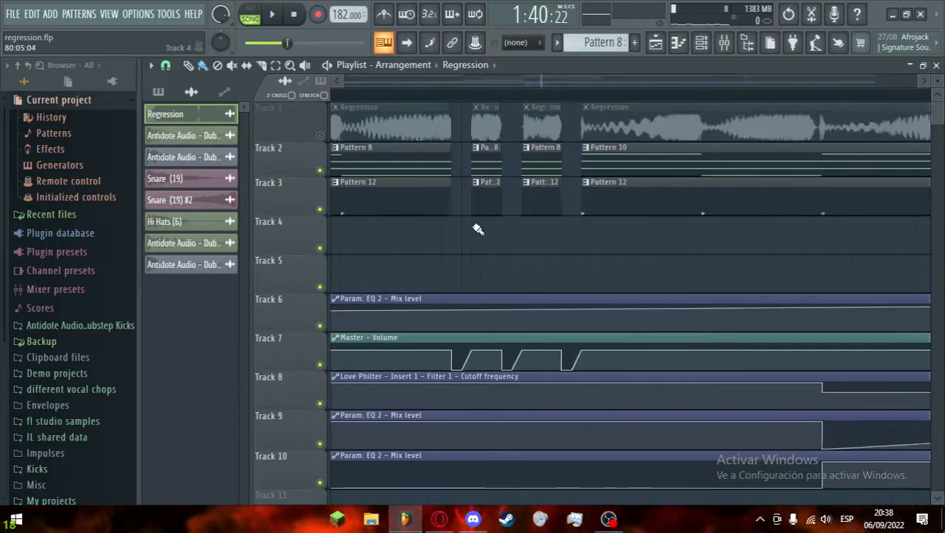
scroll(459, 273, "up", 2)
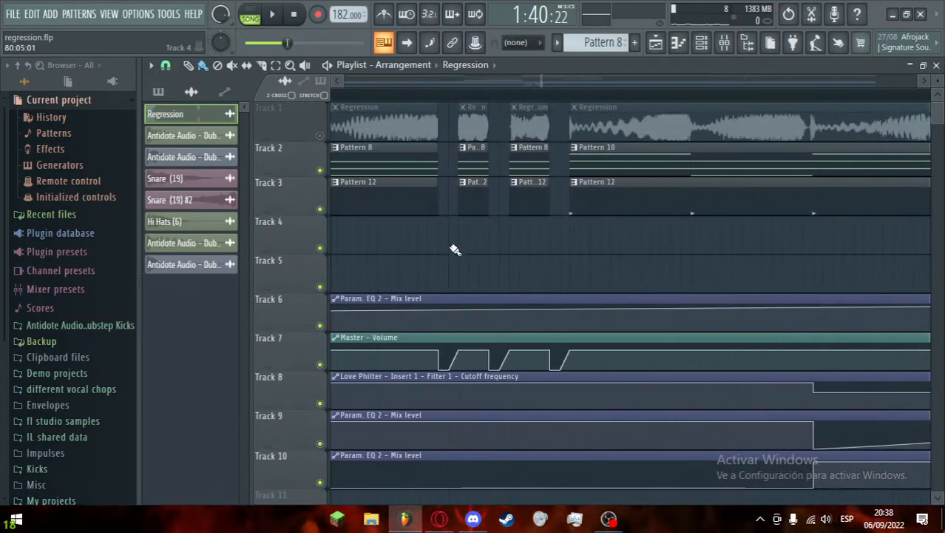
scroll(550, 81, "down", 3)
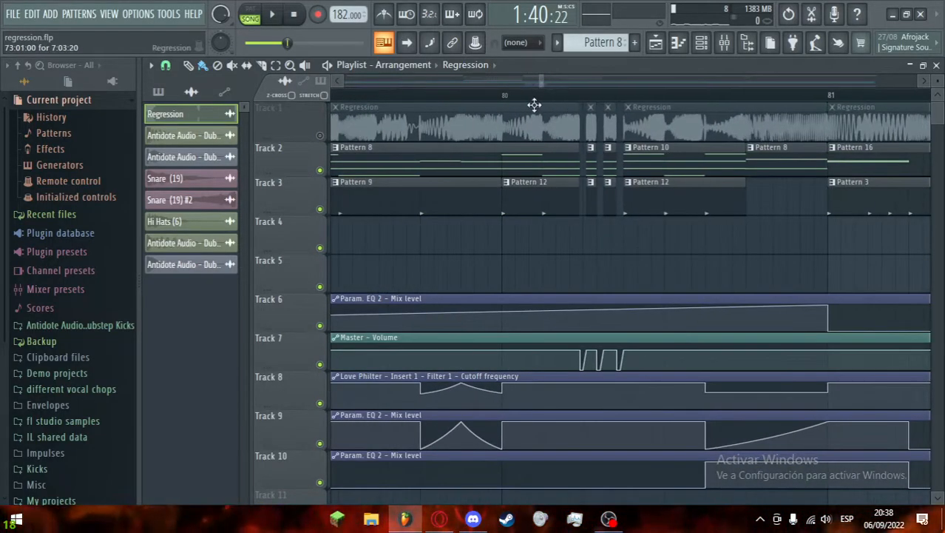
key("space")
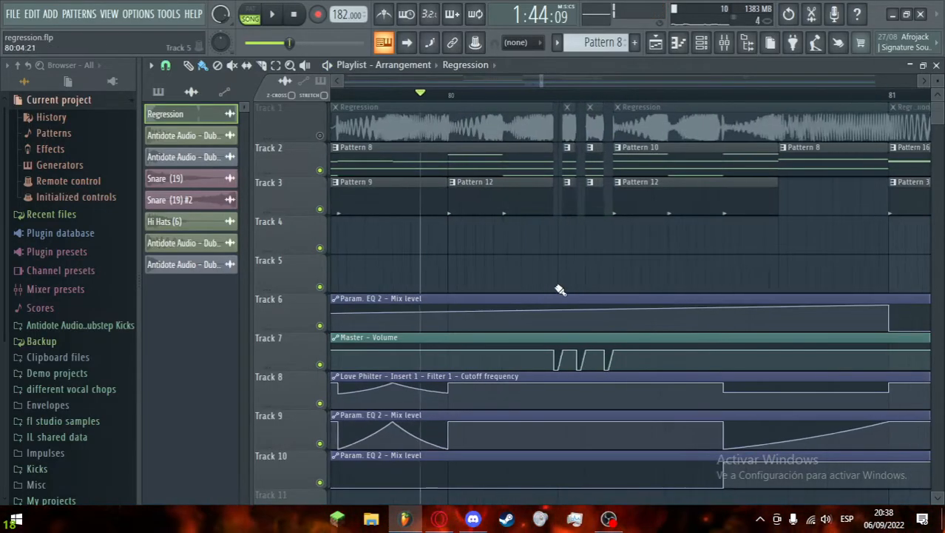
Step: Examine the Master volume cuts after bar 80 and the patterns and automations leading into bar 81
scroll(565, 285, "up", 3)
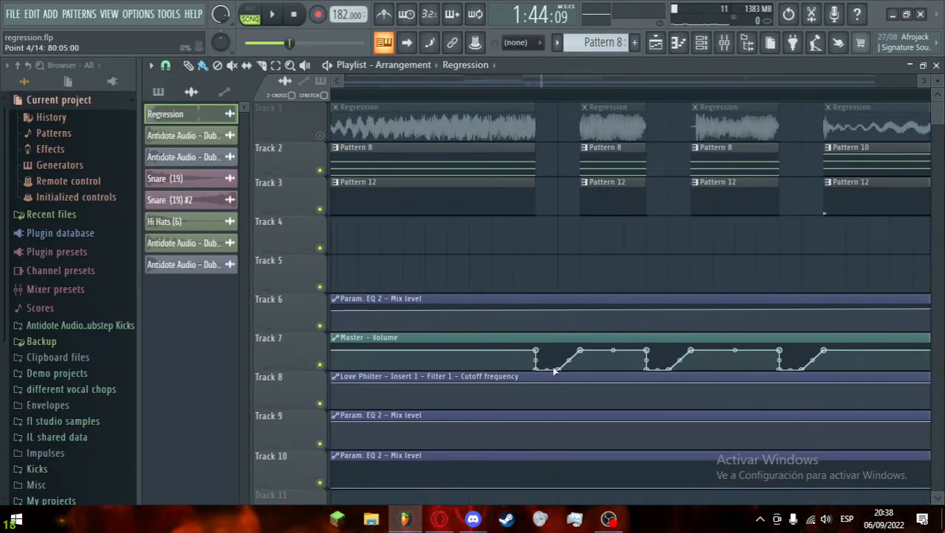
scroll(753, 276, "down", 8)
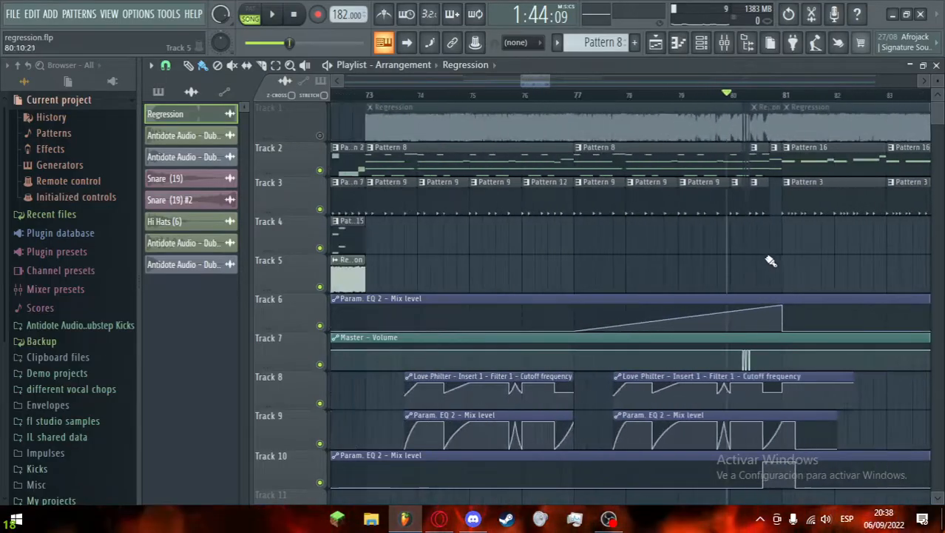
scroll(812, 245, "up", 3)
scroll(501, 191, "up", 2)
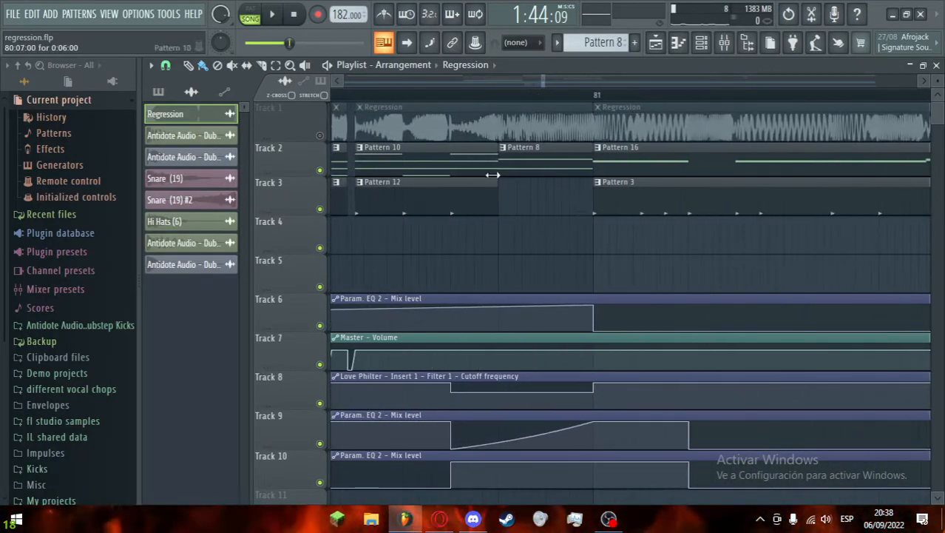
scroll(511, 189, "down", 4)
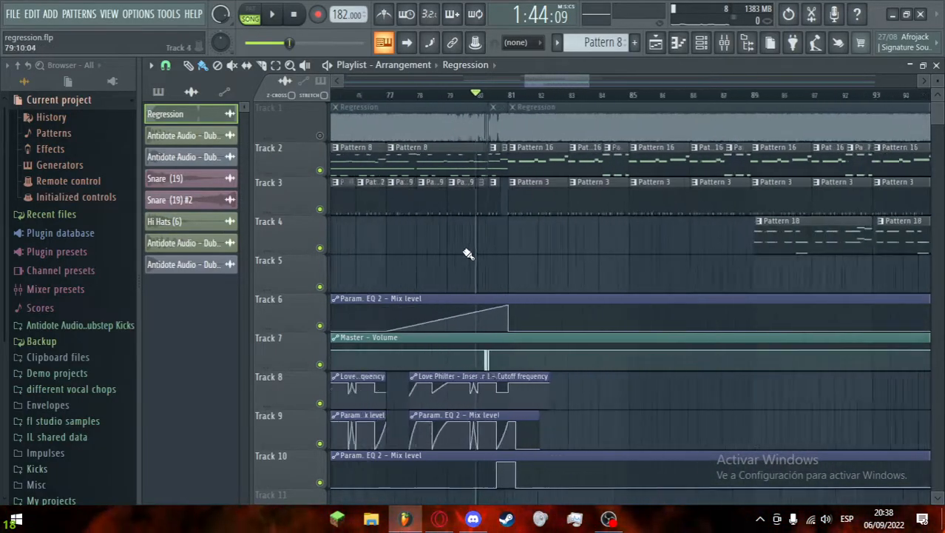
Step: Solo the Regression audio on Track 1 and play it from bar 73
left_click_drag(531, 81, 512, 84)
right_click(320, 135)
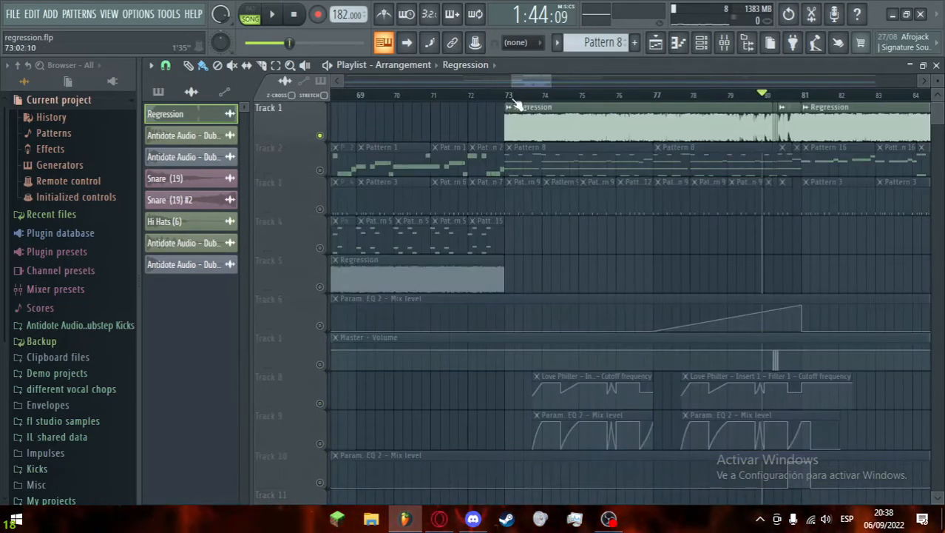
left_click(509, 95)
key("space")
scroll(587, 244, "up", 4)
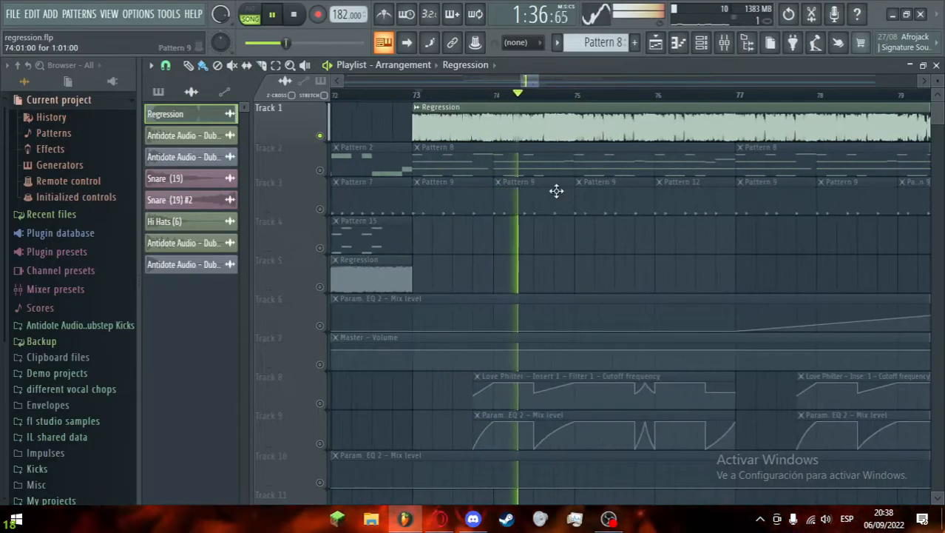
left_click_drag(531, 81, 534, 83)
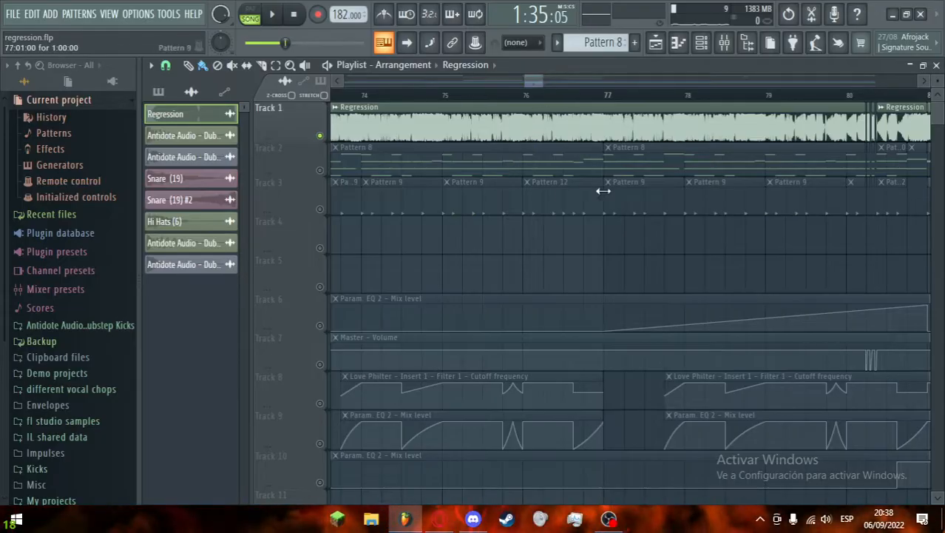
Step: Change the playlist snap setting and play the soloed Regression audio from bar 75
scroll(550, 215, "up", 2)
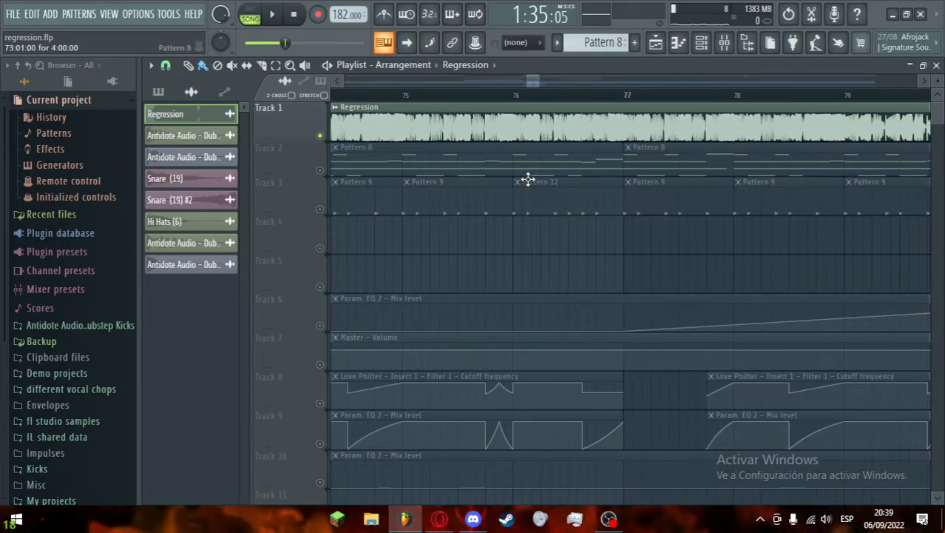
scroll(527, 165, "down", 4)
scroll(457, 165, "up", 7)
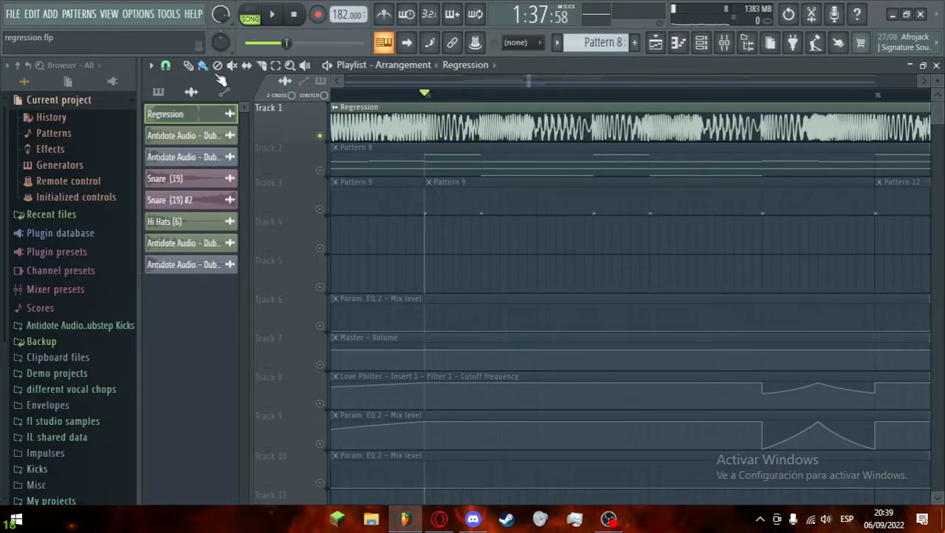
left_click(165, 66)
left_click(177, 198)
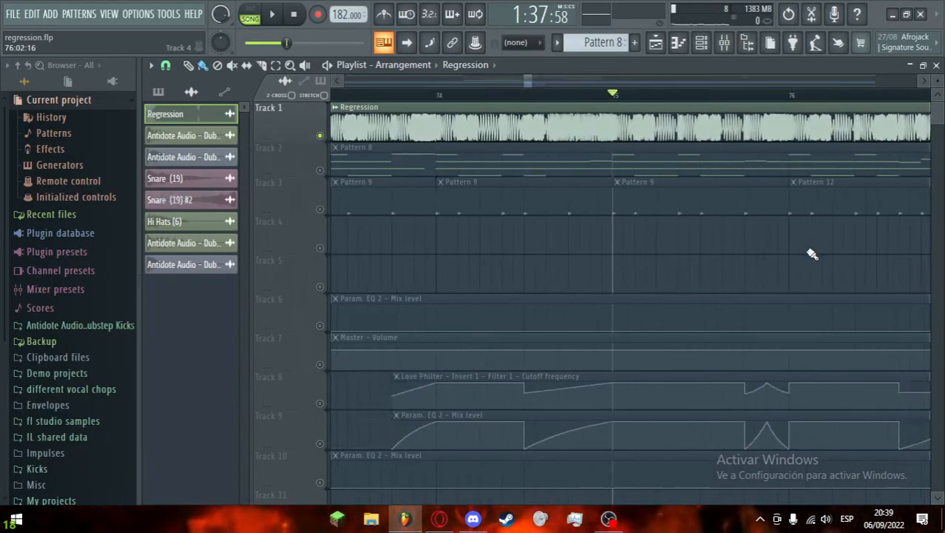
scroll(810, 254, "down", 5)
scroll(823, 148, "down", 3)
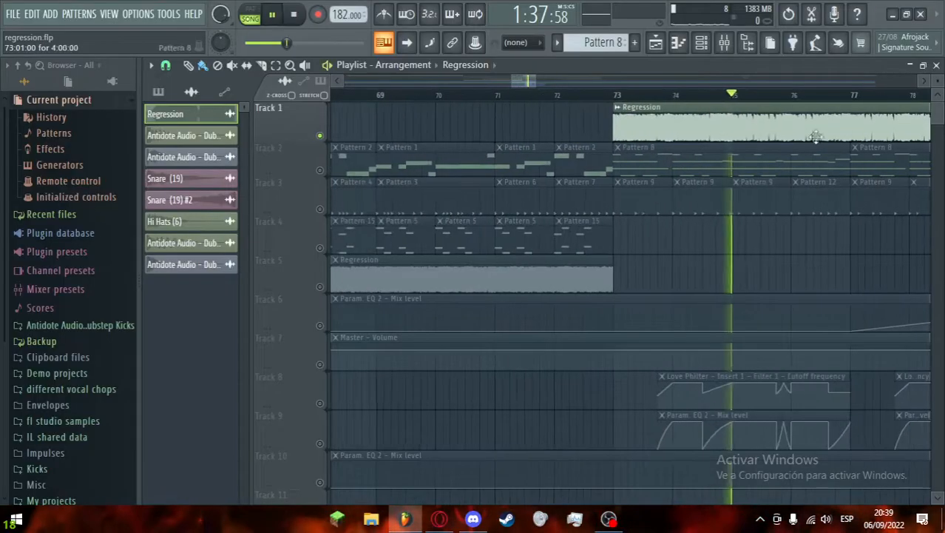
key("space")
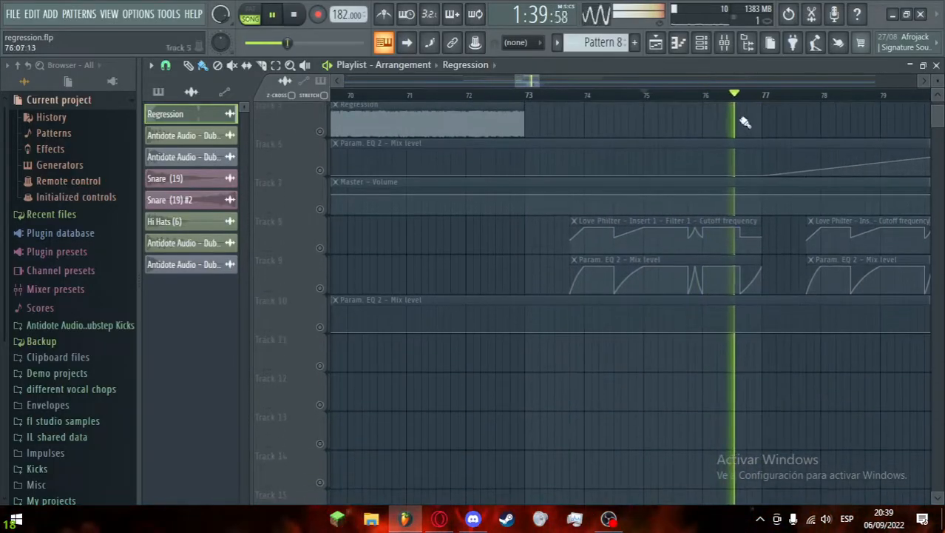
key("space")
Step: Play the Track 3 patterns from bar 75 together with the Regression audio on Track 1
left_click_drag(532, 81, 536, 81)
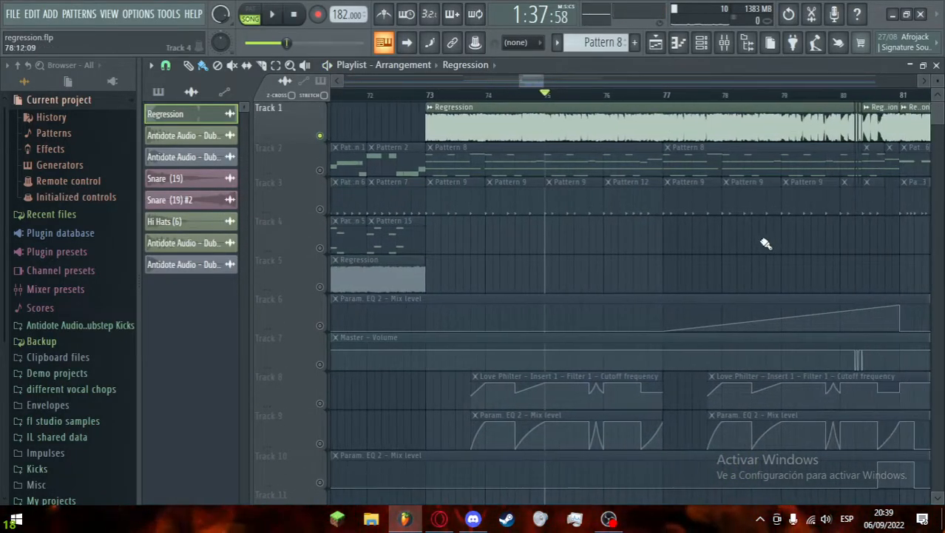
scroll(766, 239, "up", 3)
right_click(321, 208)
left_click(319, 135)
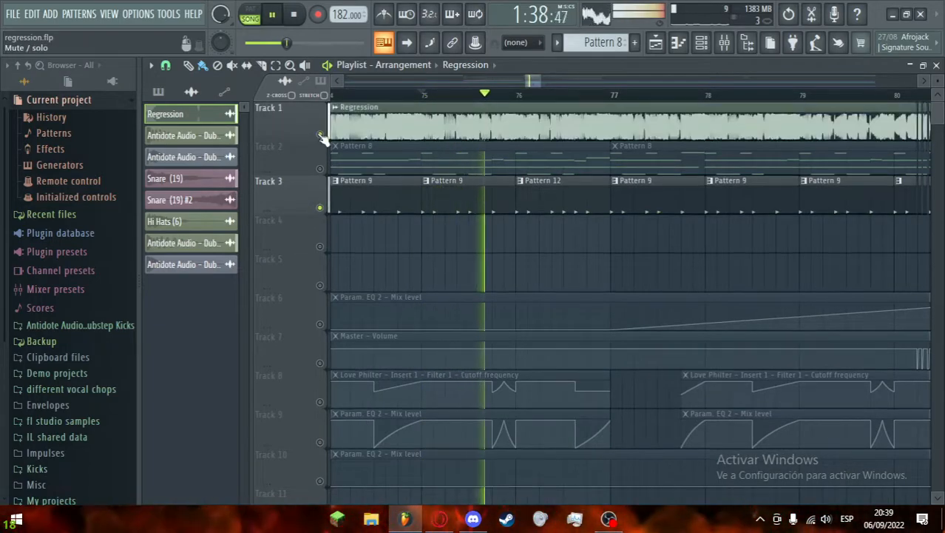
key("space")
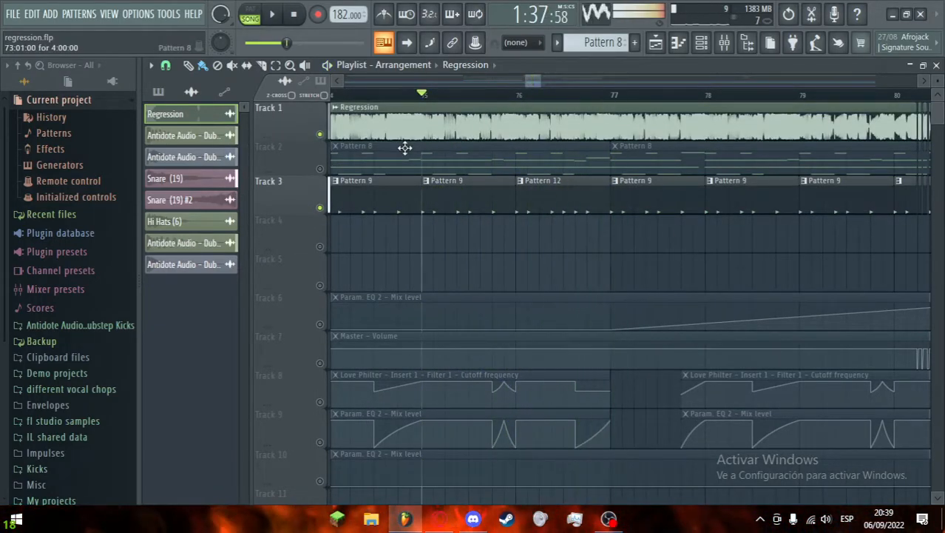
Step: Turn all playlist tracks back on and survey the arrangement from bar 73 onward
left_click(319, 135)
scroll(733, 266, "down", 4)
scroll(841, 247, "down", 5)
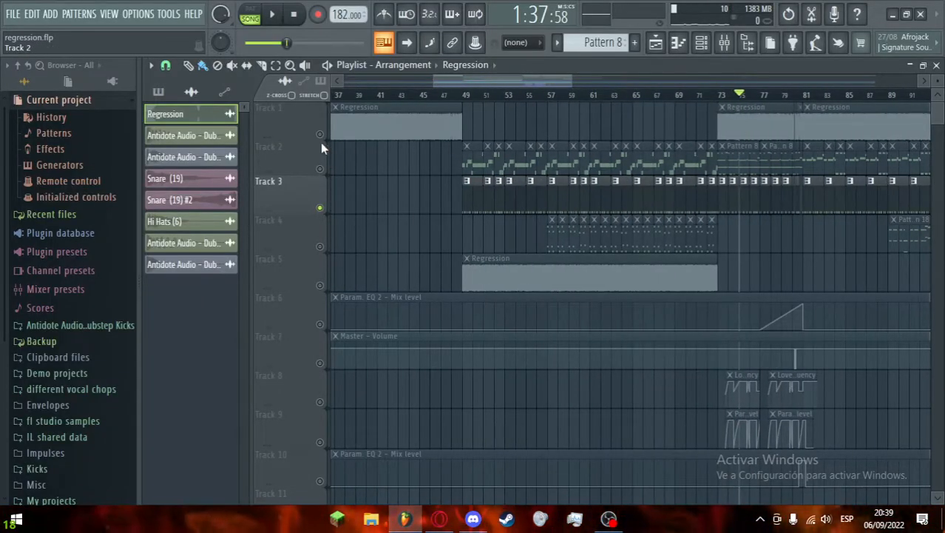
left_click(320, 134)
left_click_drag(505, 79, 578, 83)
scroll(658, 247, "up", 2)
scroll(850, 260, "down", 3)
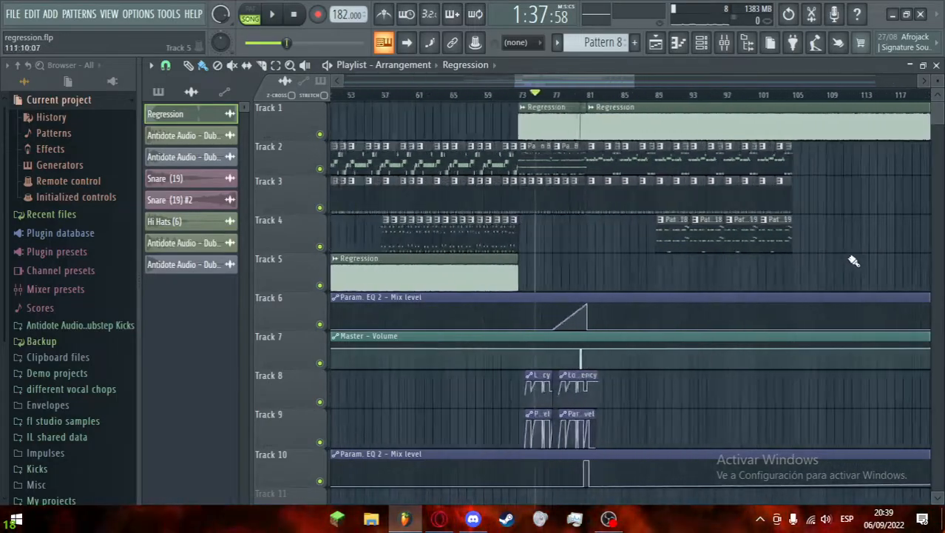
scroll(854, 261, "up", 2)
Step: Solo the Regression audio on Track 1 and play it up to the start of Pattern 13 at bar 162
right_click(320, 135)
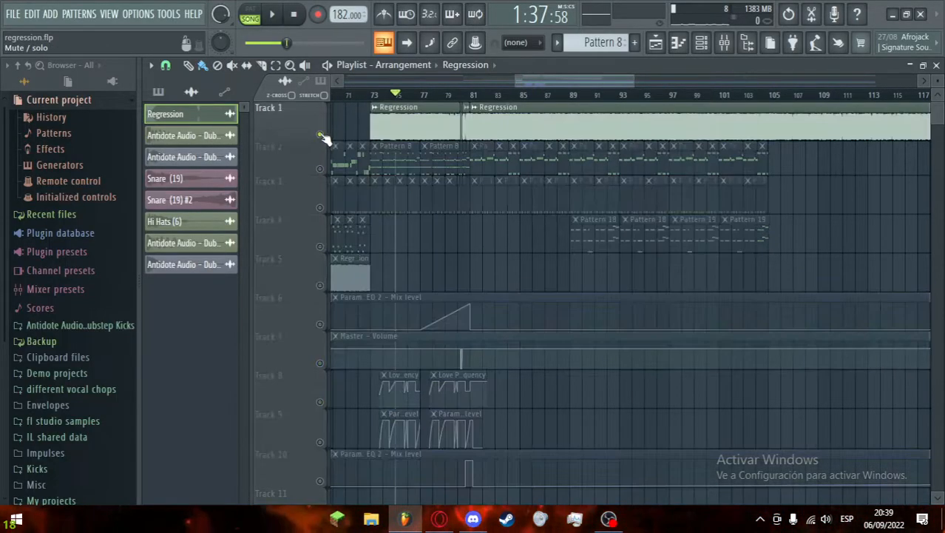
scroll(845, 191, "down", 7)
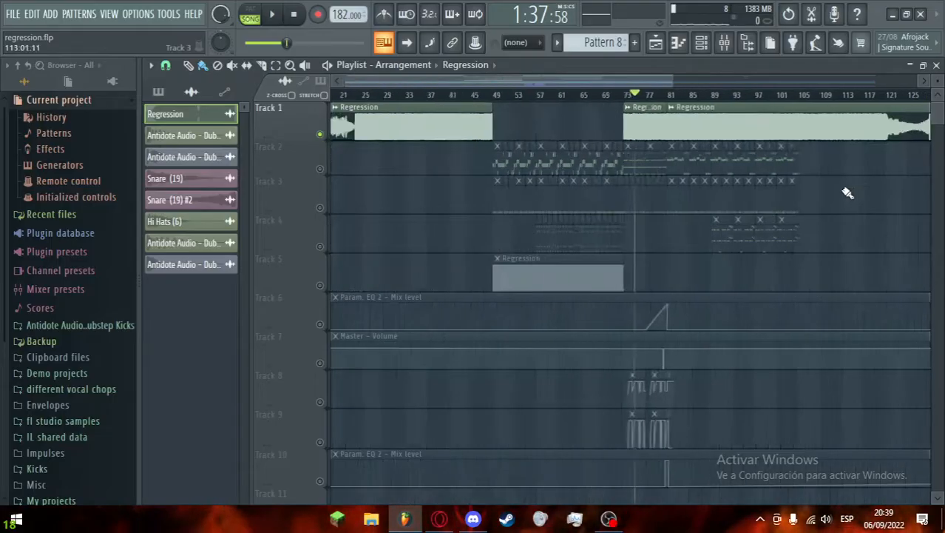
scroll(873, 209, "up", 6)
left_click(520, 96)
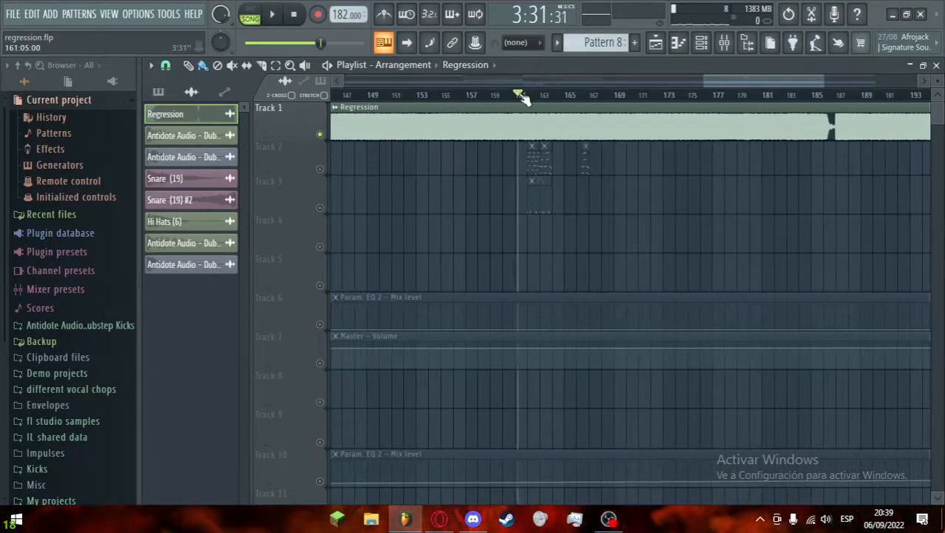
key("space")
scroll(517, 222, "up", 5)
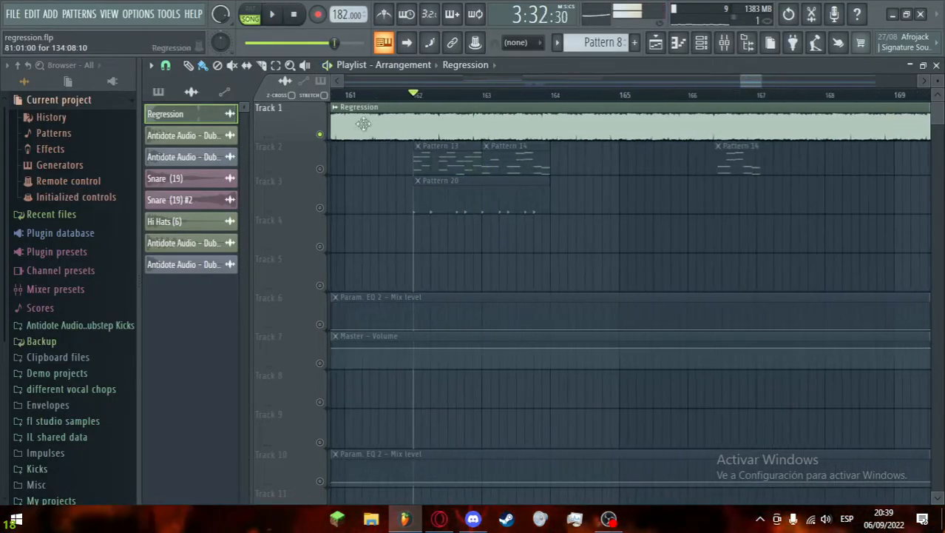
Step: Mute the Regression audio, turn the other tracks on, and play Patterns 13, 14 and 20 from bar 162
right_click(320, 135)
left_click(320, 135)
key("space")
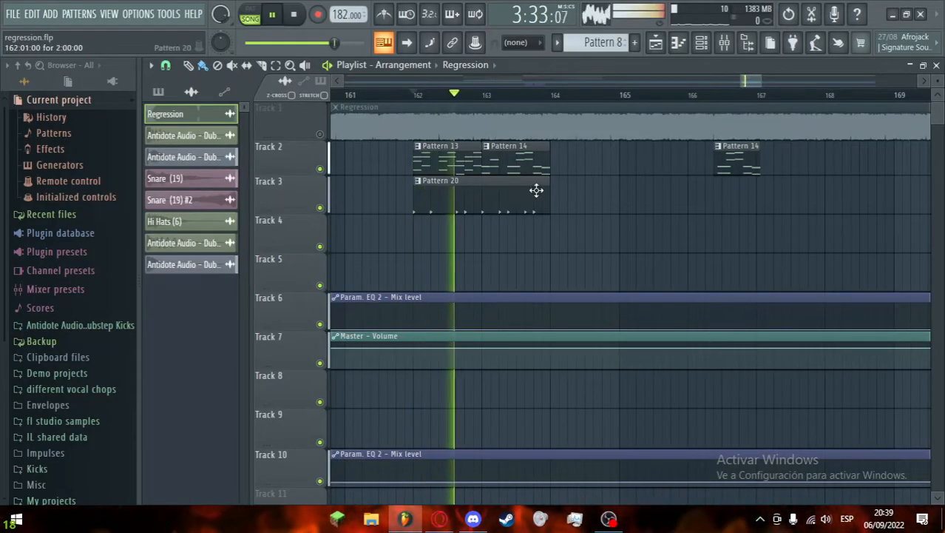
scroll(602, 222, "down", 2)
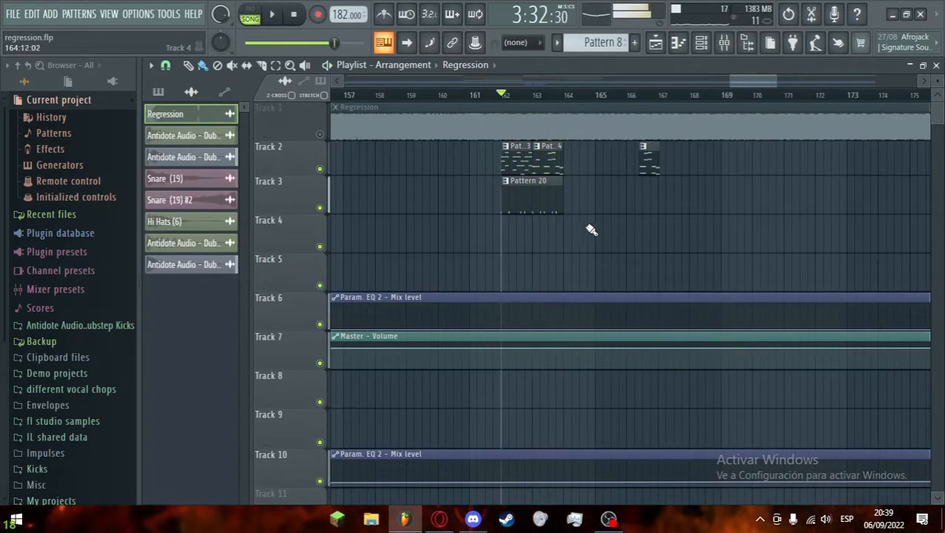
Step: Return to the Pattern 16 section starting at bar 81 and solo the Regression audio on Track 1
scroll(596, 255, "down", 8)
scroll(566, 241, "up", 6)
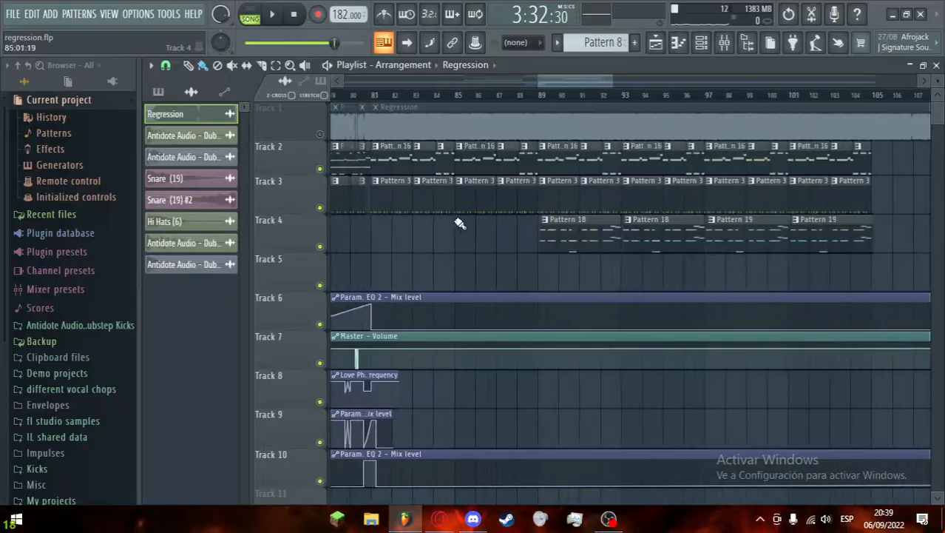
scroll(463, 215, "down", 5)
scroll(593, 167, "up", 5)
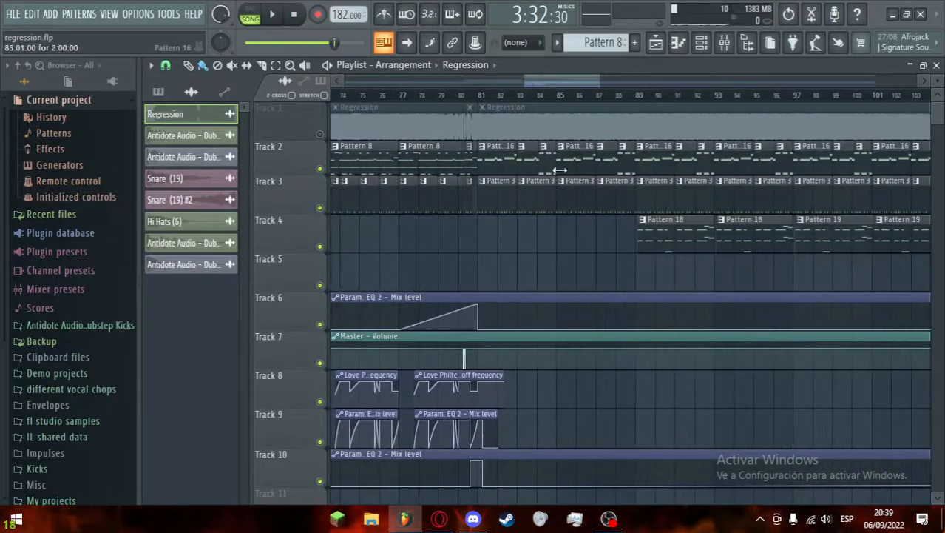
right_click(321, 135)
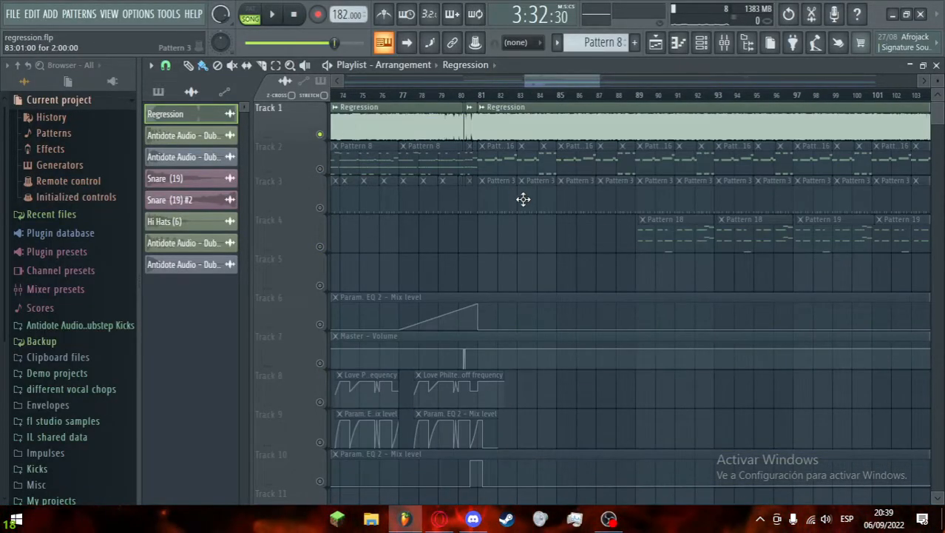
Step: Play the original Regression audio on Track 1 from bar 81 to about bar 93
scroll(514, 211, "up", 4)
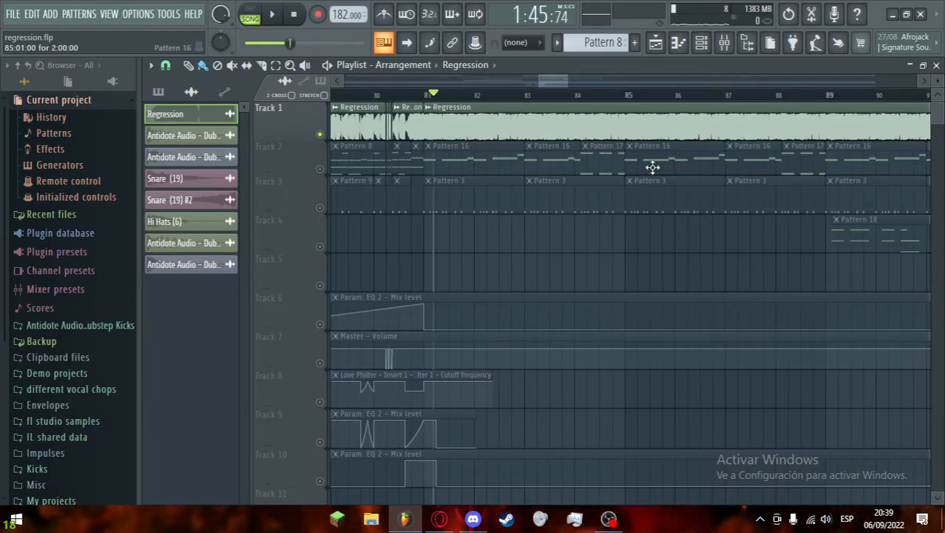
scroll(639, 167, "down", 4)
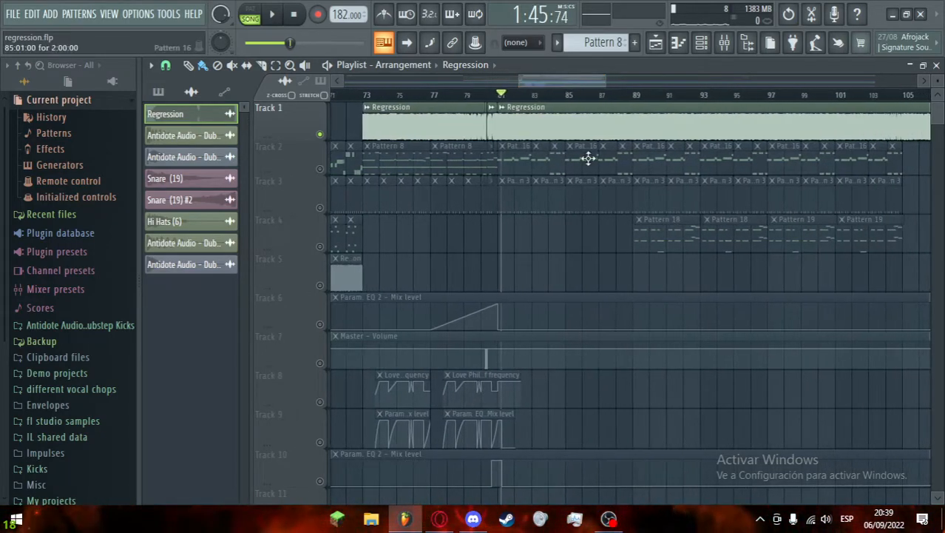
scroll(480, 104, "up", 2)
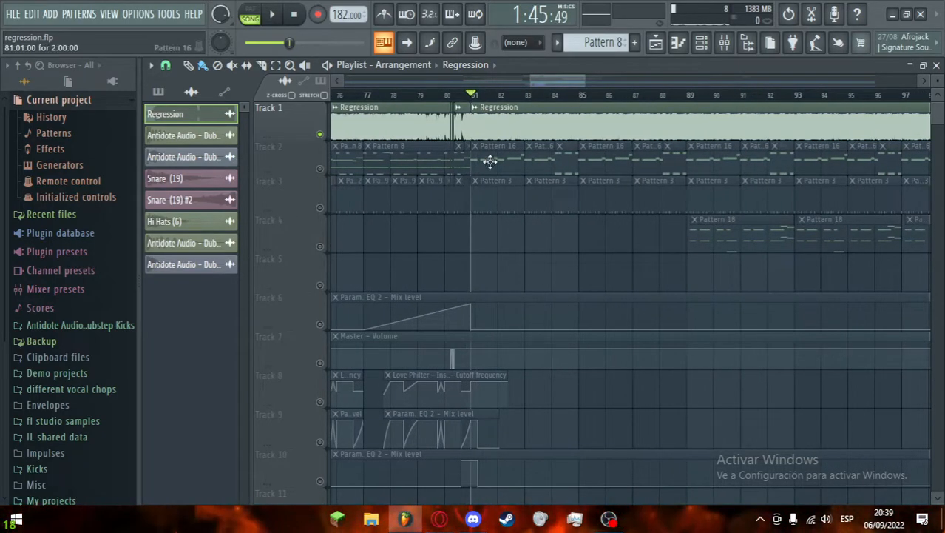
scroll(506, 145, "down", 3)
key("space")
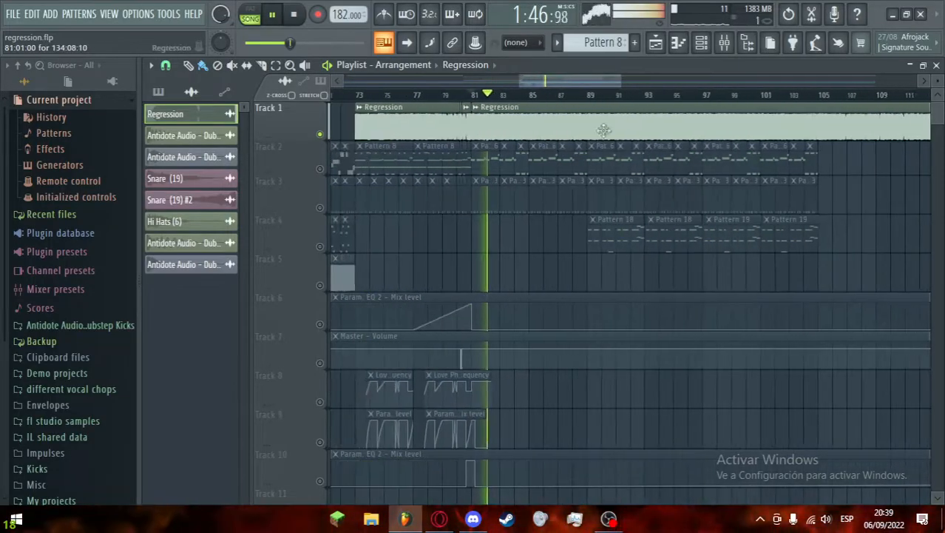
left_click_drag(592, 79, 602, 80)
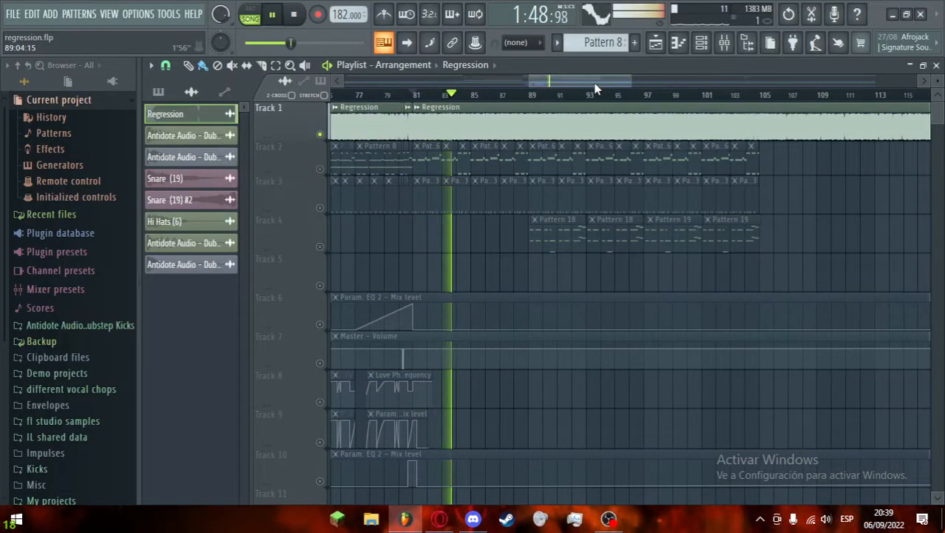
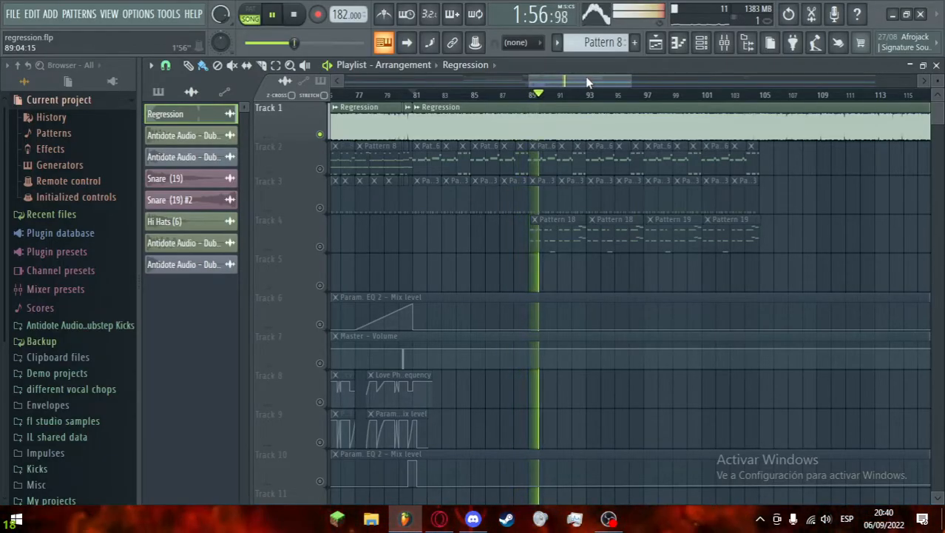
scroll(647, 285, "up", 3)
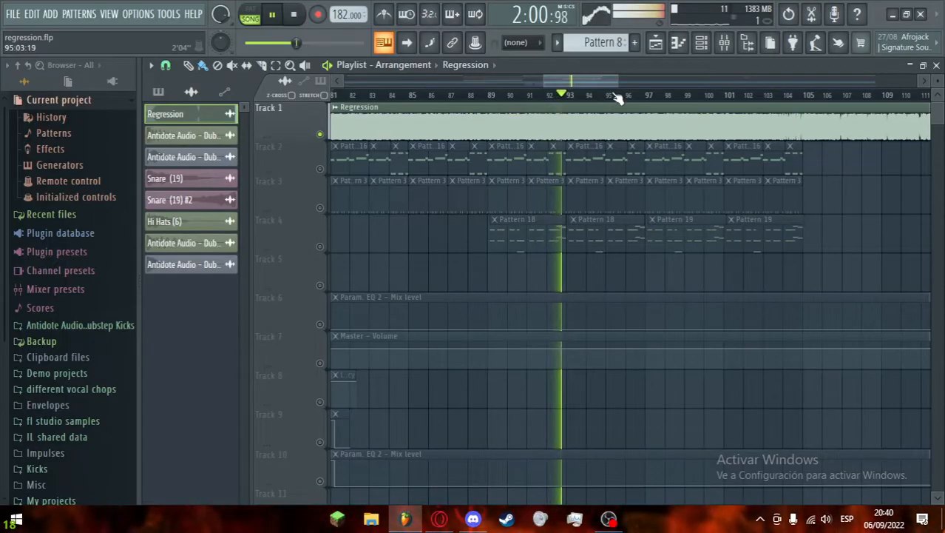
key("space")
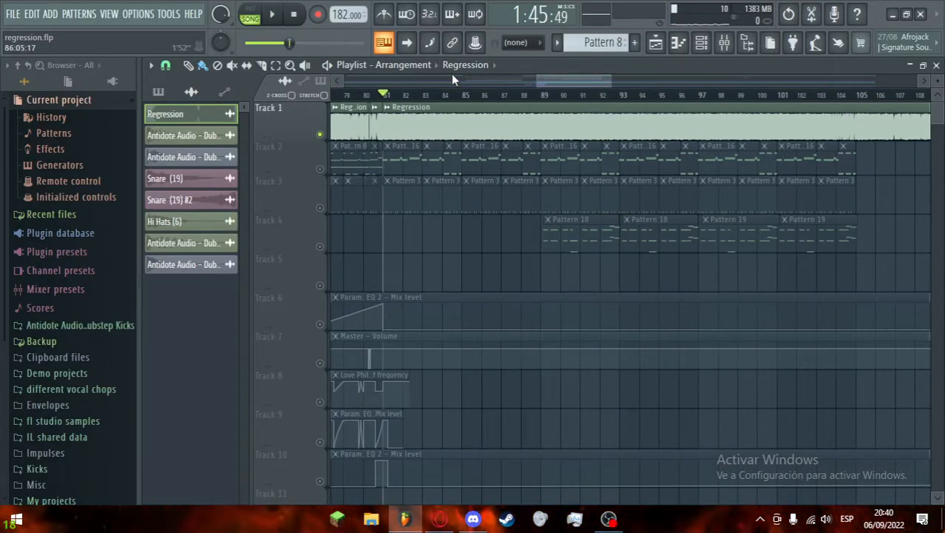
Step: Mute the Regression audio on Track 1, turn the other tracks on, and play the recreated section from bar 81
right_click(319, 134)
left_click(321, 135)
left_click(321, 136)
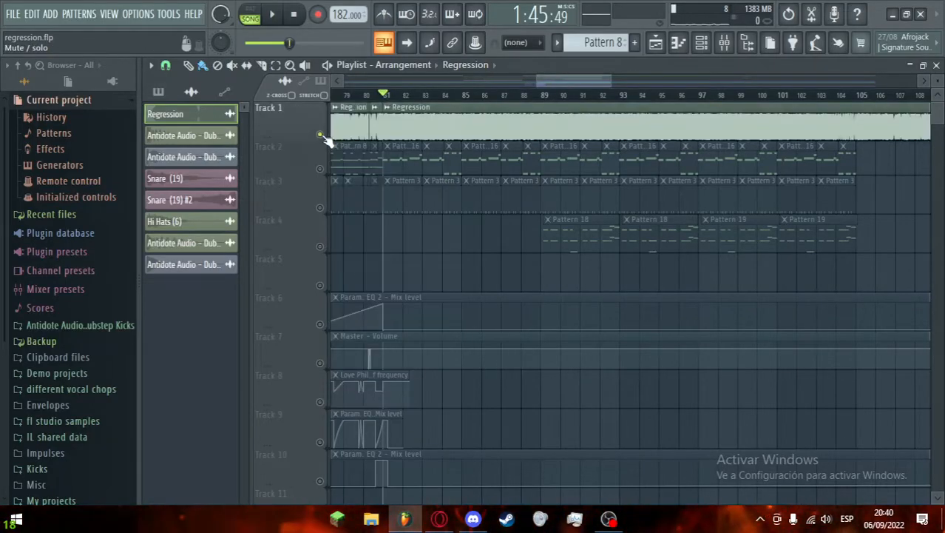
left_click(321, 136)
key("space")
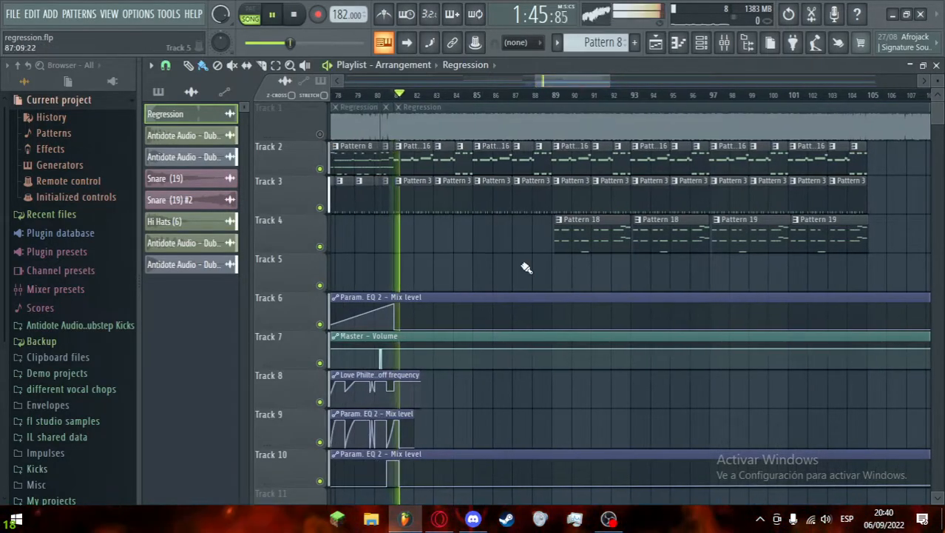
scroll(339, 144, "up", 1)
scroll(447, 227, "up", 2)
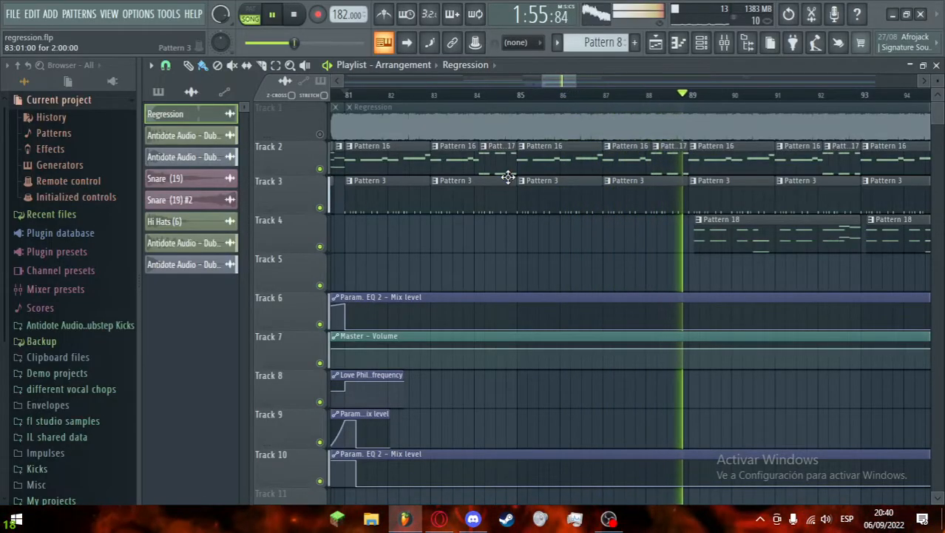
Step: Follow the recreated section through the Pattern 18 and Pattern 19 clips to about bar 104, and stop playback
left_click_drag(562, 81, 571, 81)
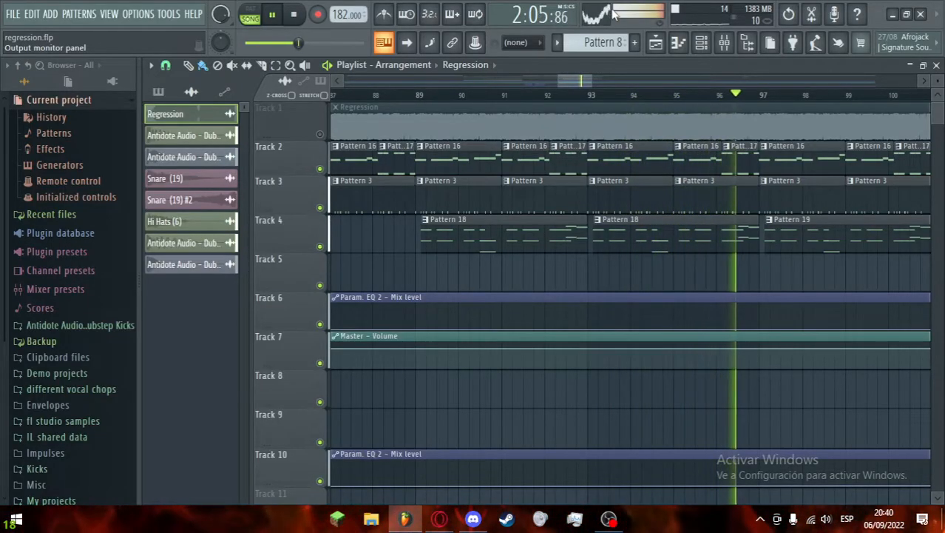
scroll(850, 278, "down", 3)
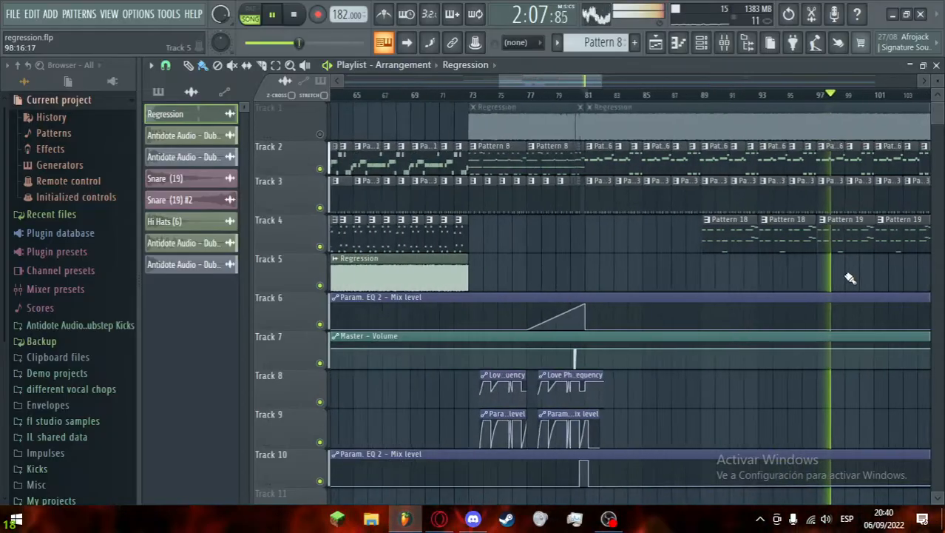
scroll(851, 278, "up", 3)
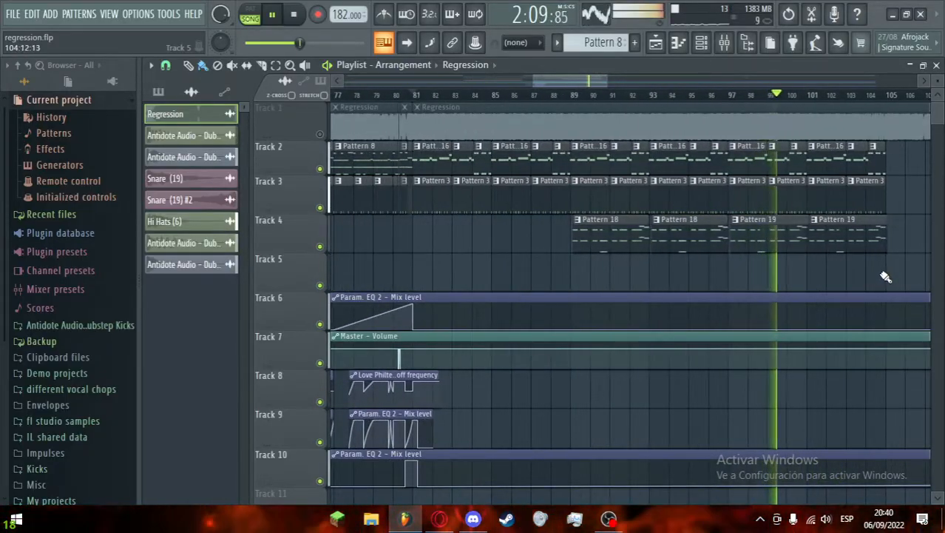
scroll(886, 277, "up", 2)
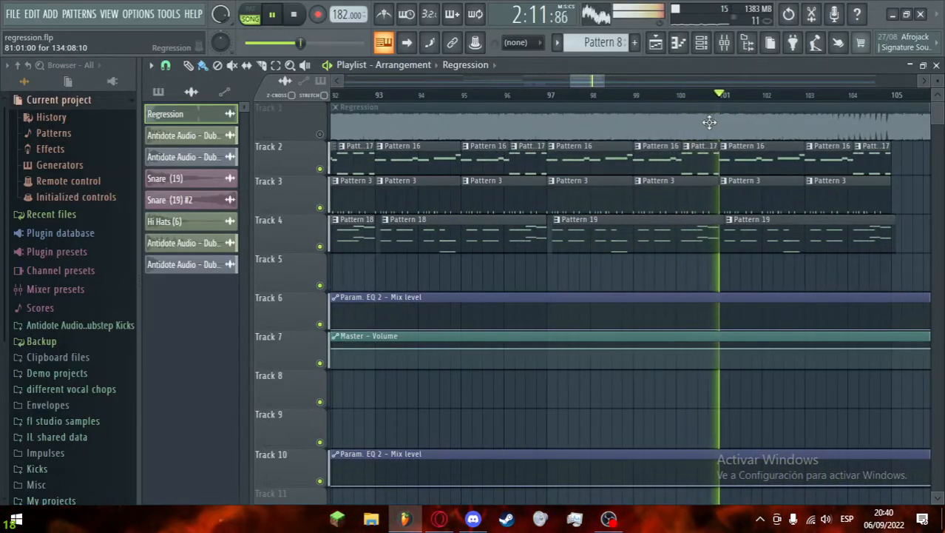
left_click_drag(592, 85, 597, 83)
scroll(863, 278, "down", 2)
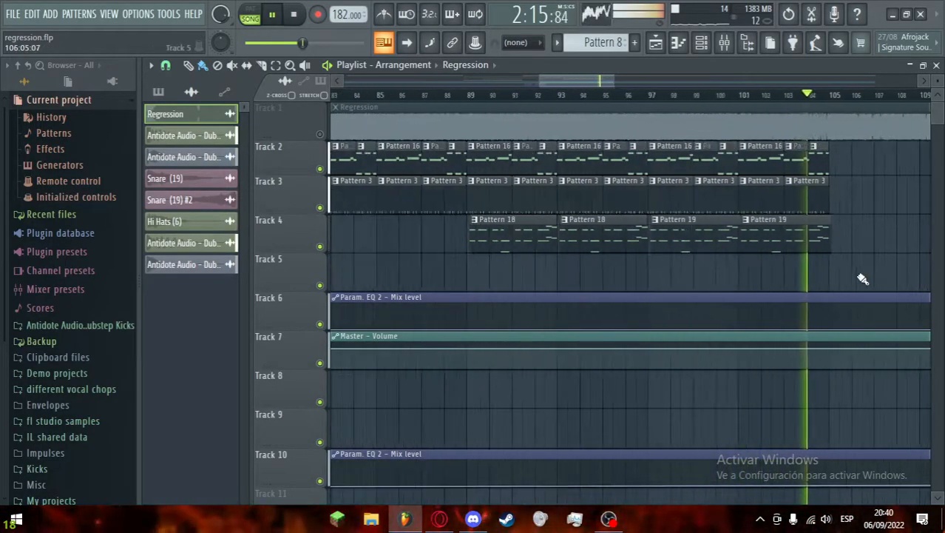
scroll(863, 278, "down", 1)
scroll(862, 268, "up", 4)
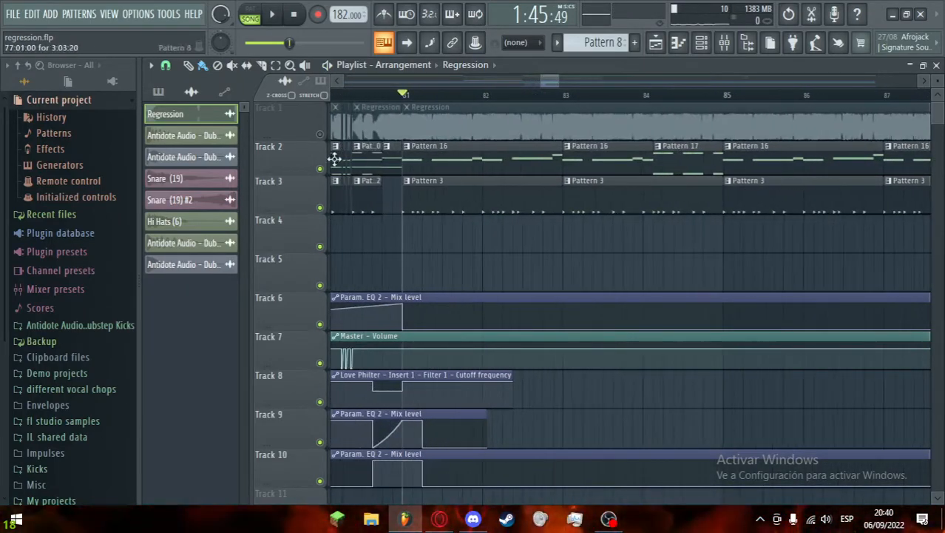
Step: Solo Track 2, play it from bar 81, and check the channel rack and piano roll of the current pattern
right_click(330, 171)
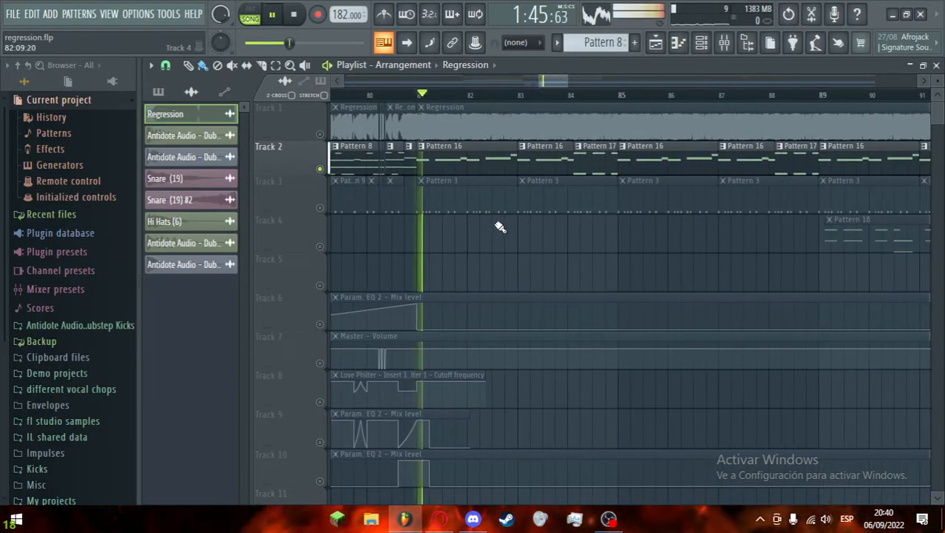
left_click(703, 46)
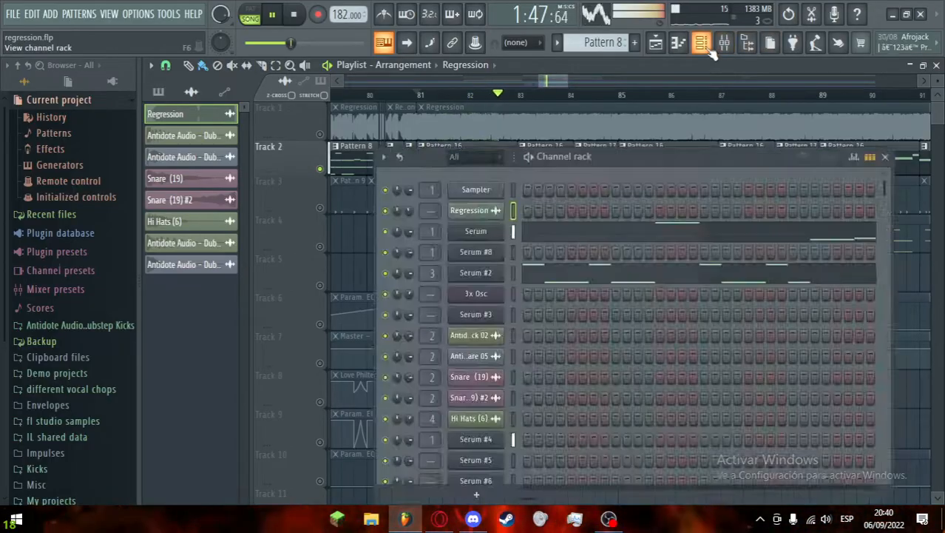
left_click(679, 42)
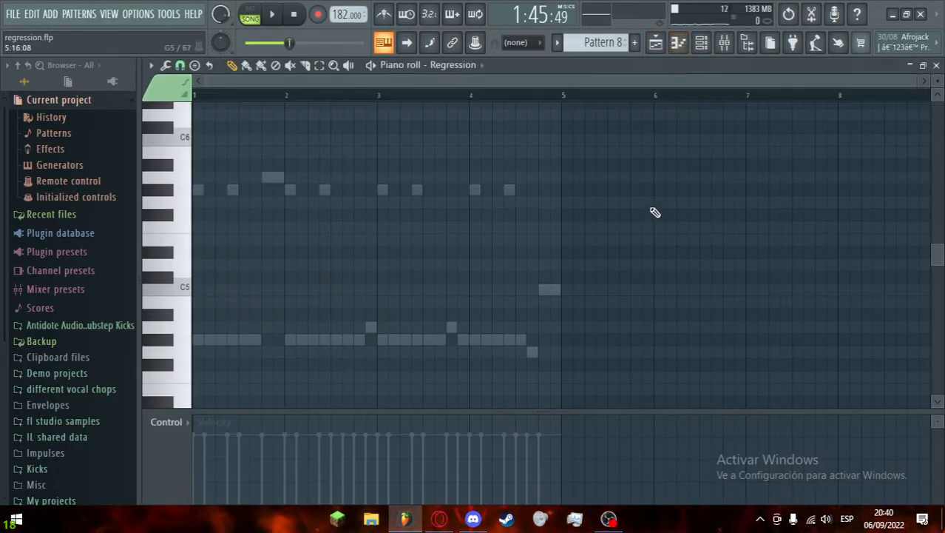
scroll(618, 43, "down", 2)
Step: Select the Pattern 16 clip at bar 81, show its channels in the channel rack, and play it
left_click(655, 43)
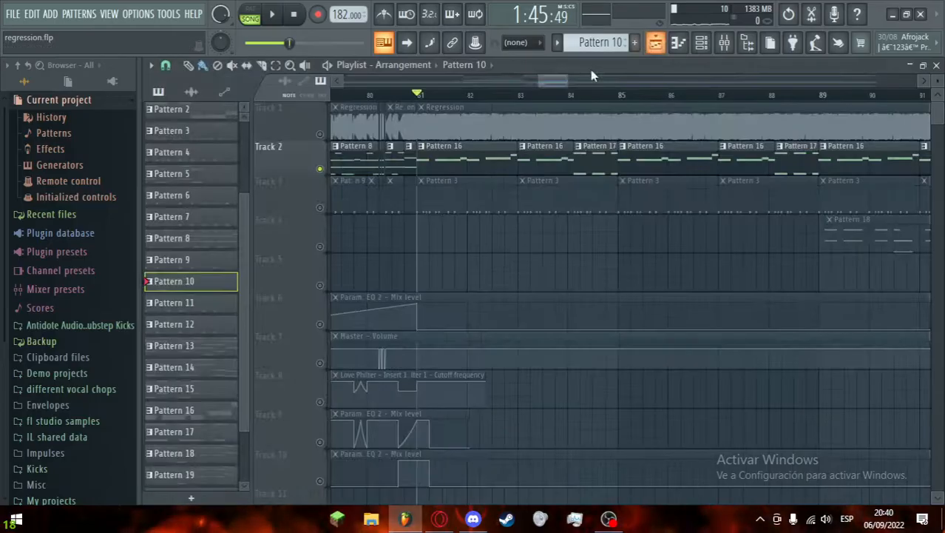
left_click(485, 144)
left_click(728, 43)
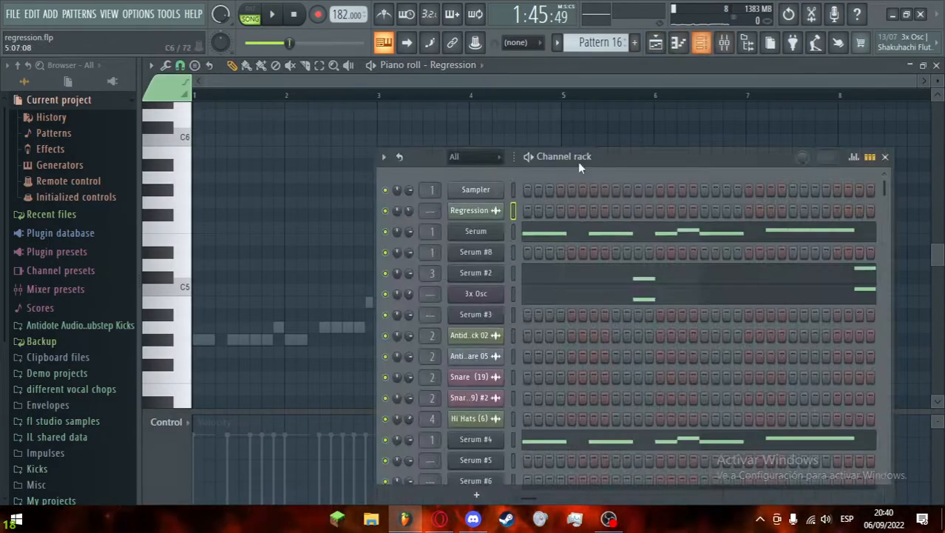
scroll(597, 317, "down", 5)
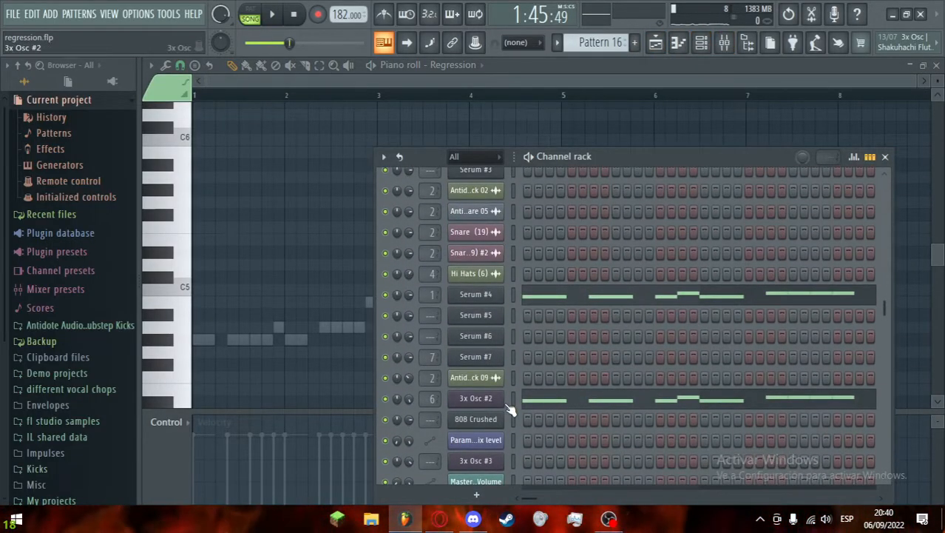
key("space")
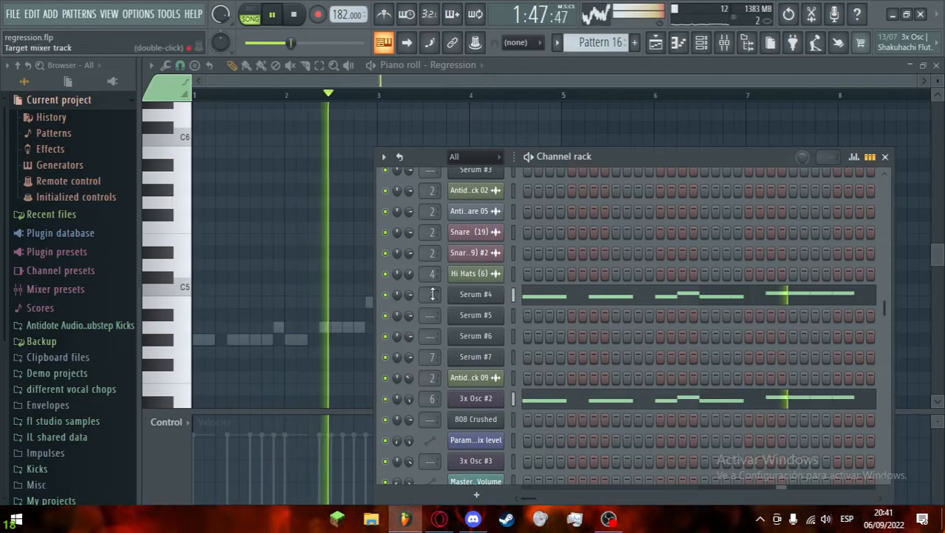
key("space")
Step: Solo the 3x Osc #2 channel of Pattern 16 and play it briefly from bar 81
scroll(516, 348, "up", 5)
scroll(515, 352, "down", 5)
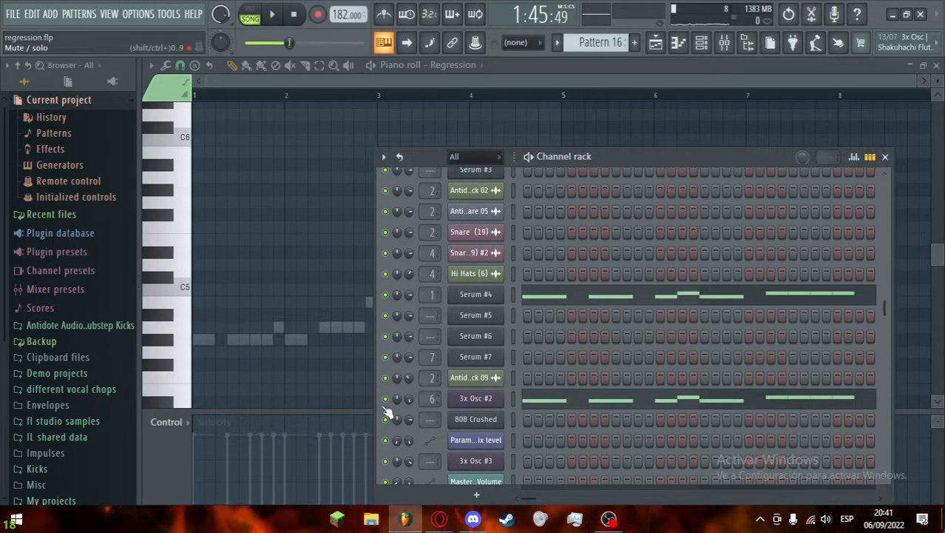
scroll(407, 408, "up", 3)
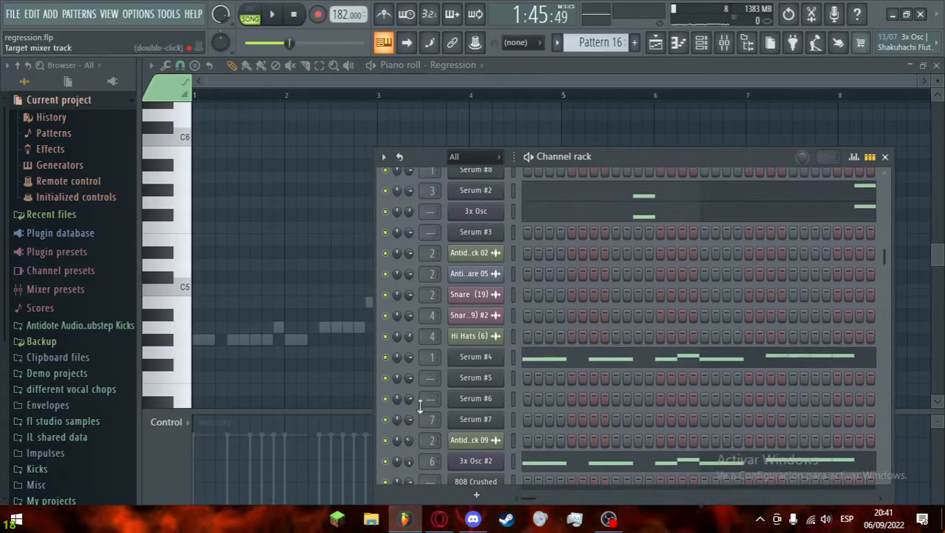
right_click(386, 460)
left_click(428, 288)
key("space")
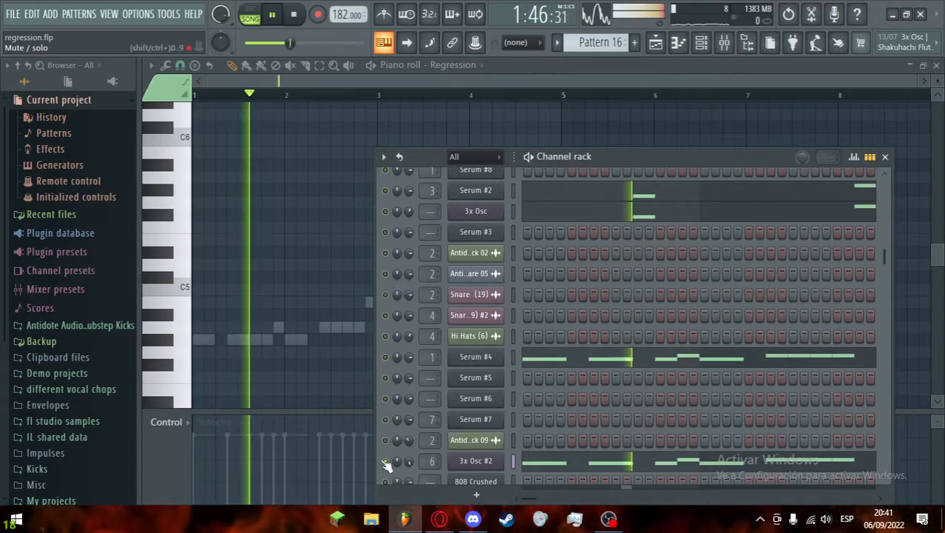
scroll(436, 370, "up", 3)
key("space")
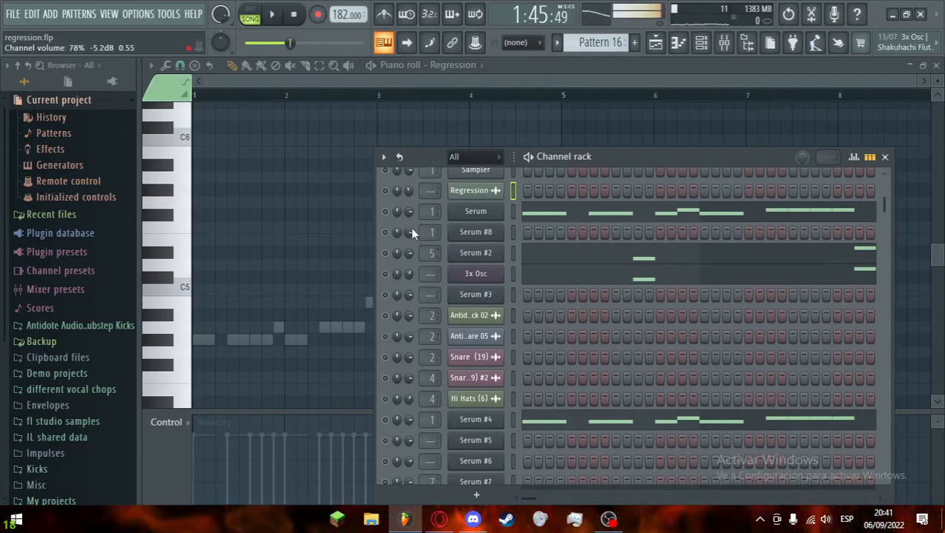
Step: Solo the first Serum channel of Pattern 16 and play it briefly from bar 81
right_click(385, 212)
left_click(403, 221)
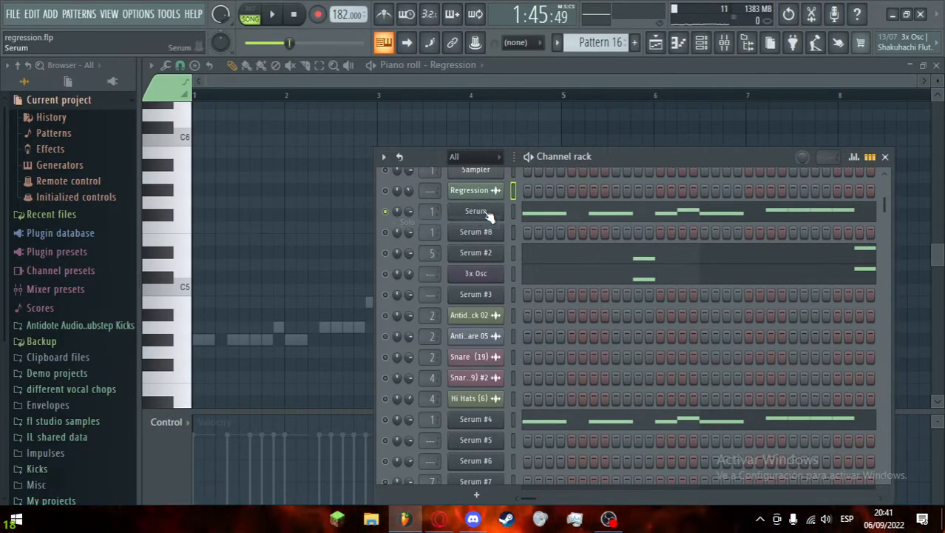
scroll(296, 262, "down", 2)
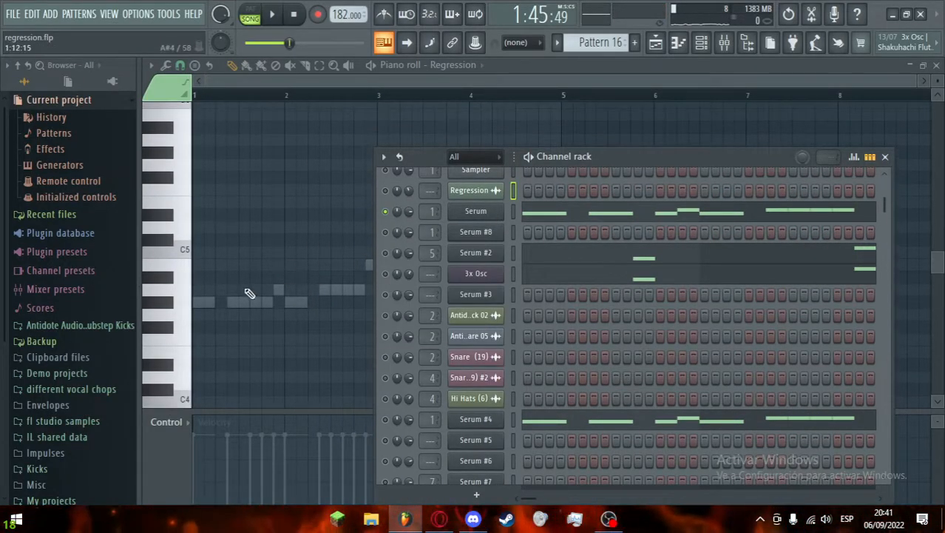
key("space")
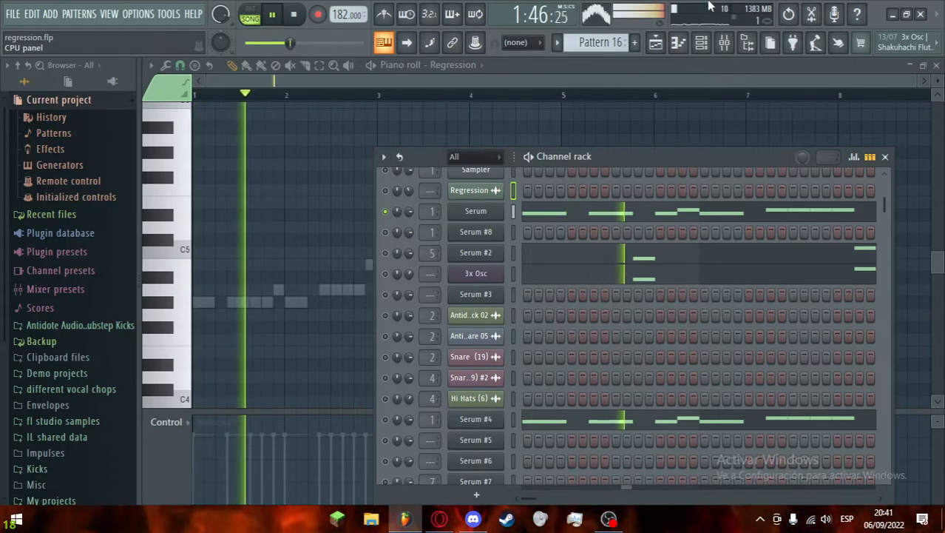
key("space")
Step: Return to the playlist, solo the Regression audio on Track 1, and play it briefly from bar 81
left_click(655, 42)
right_click(319, 134)
scroll(496, 131, "up", 3)
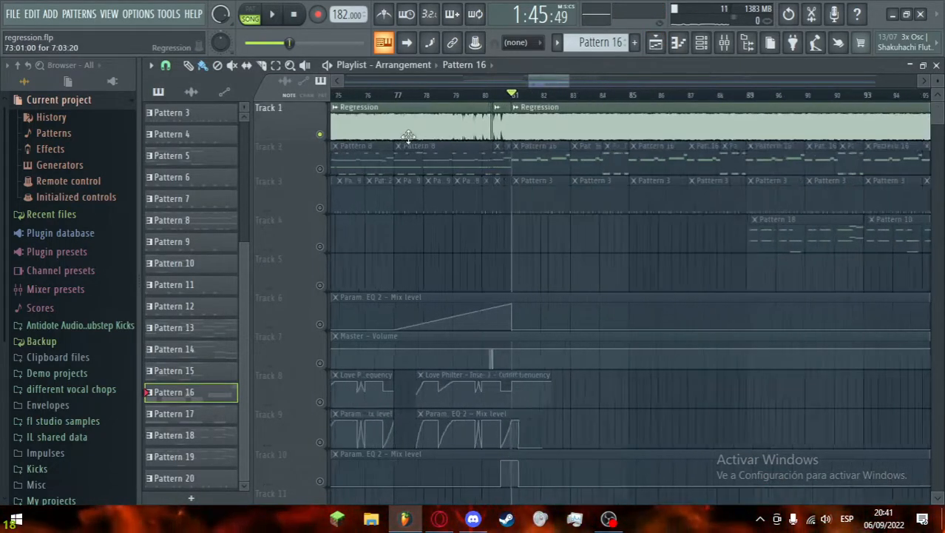
key("space")
key("space")
Step: Turn off the solo on the first Serum channel and hide the channel rack
left_click(702, 42)
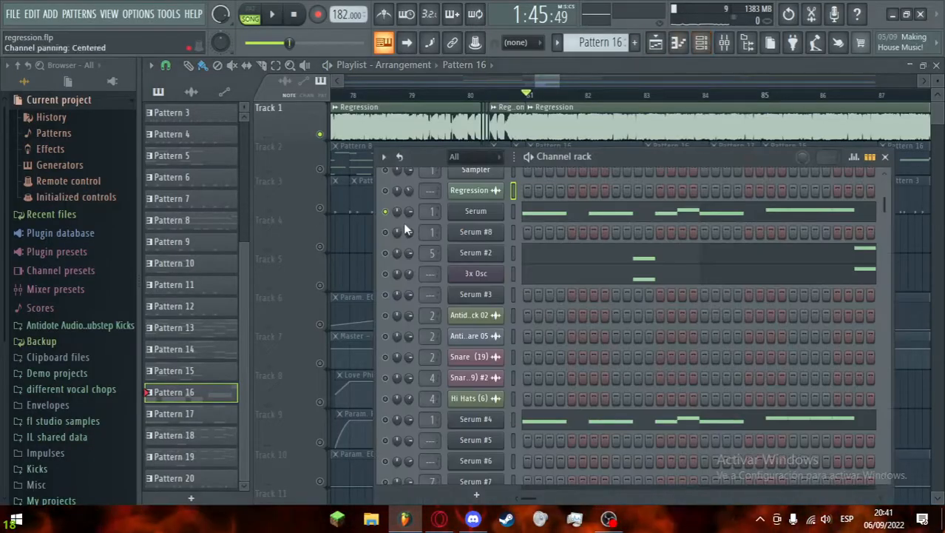
right_click(384, 211)
left_click(403, 221)
key("F6")
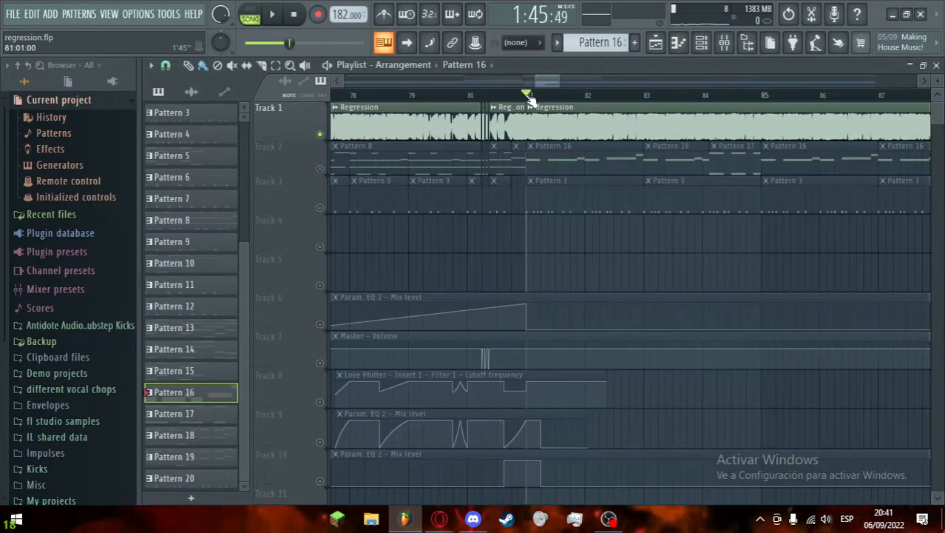
Step: Go back to the Pattern 1 section at bar 49 and solo the Regression audio on Track 5
scroll(536, 96, "up", 2)
left_click_drag(553, 83, 475, 100)
key("space")
key("space")
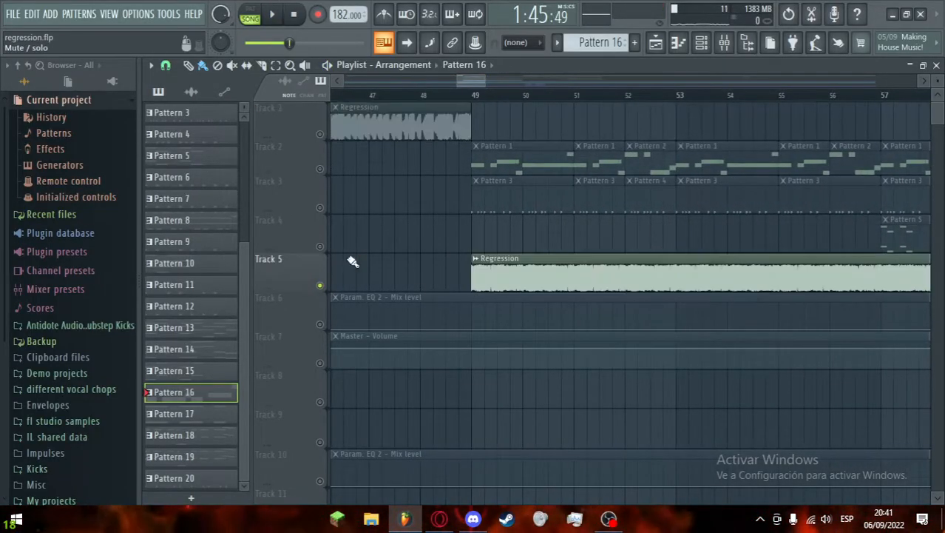
Step: Play the soloed Regression audio on Track 5 briefly from bar 49
left_click(476, 99)
scroll(584, 236, "up", 2)
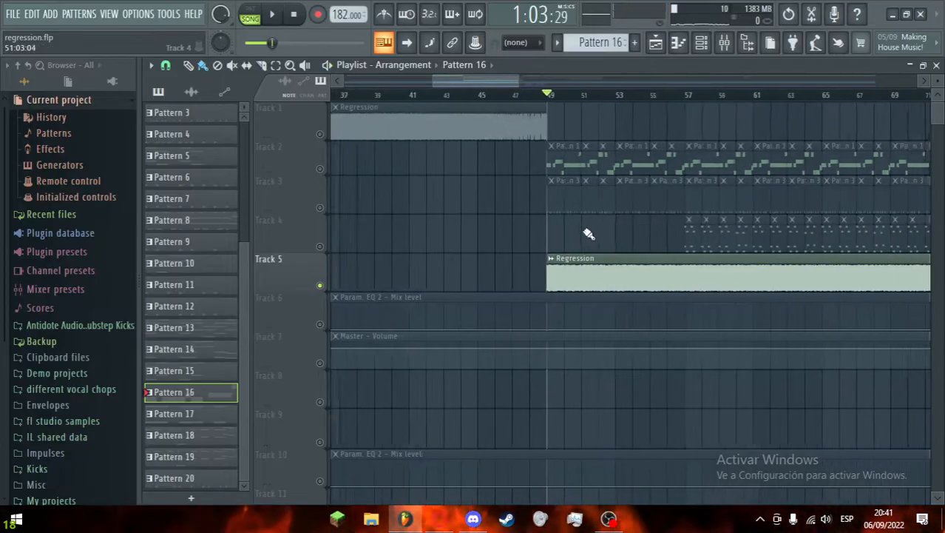
scroll(520, 202, "down", 5)
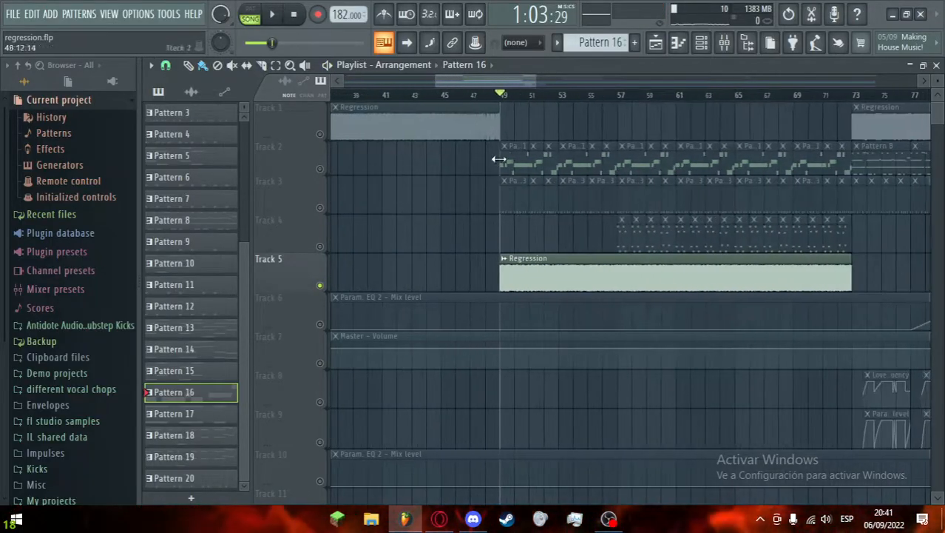
Step: Turn off the track solo, mute the Regression audio on Track 1, and play the remake from bar 81
scroll(755, 155, "up", 4)
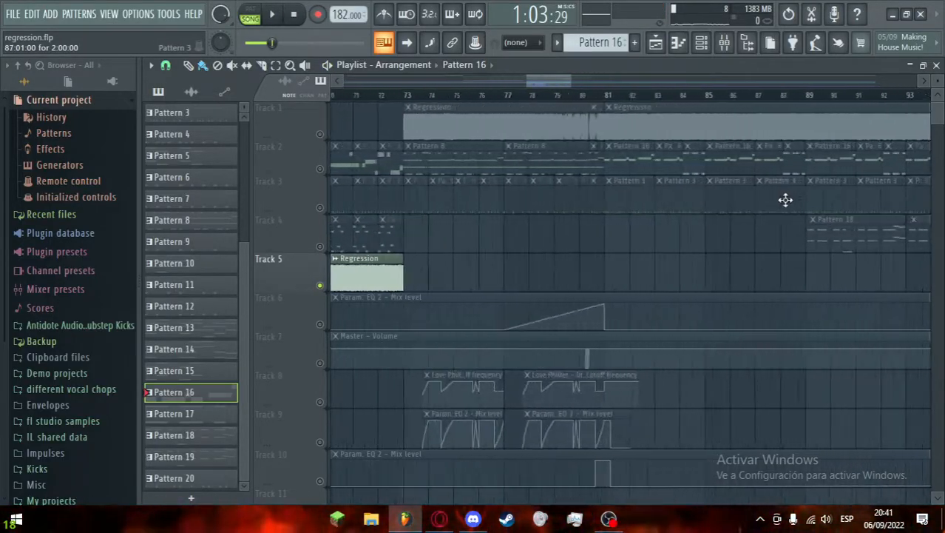
scroll(564, 136, "up", 2)
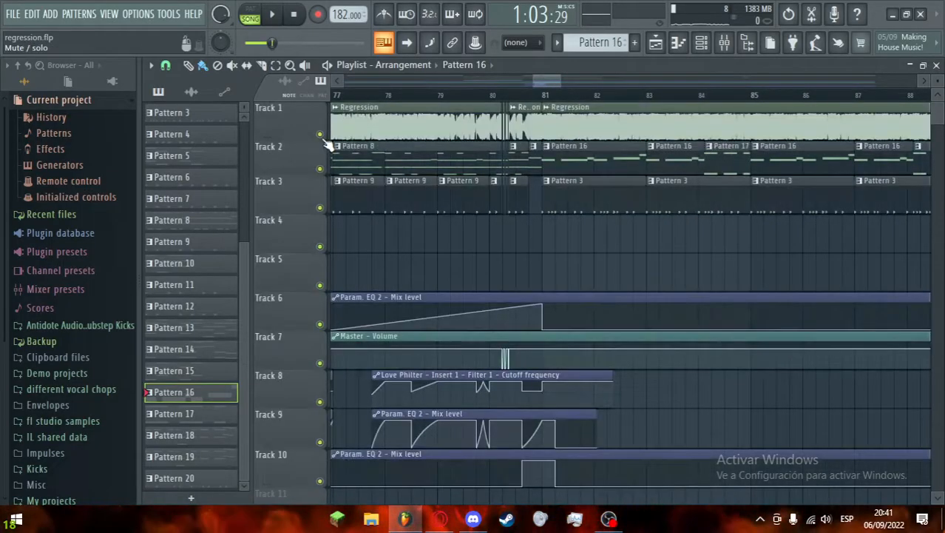
left_click(546, 99)
scroll(548, 81, "up", 1)
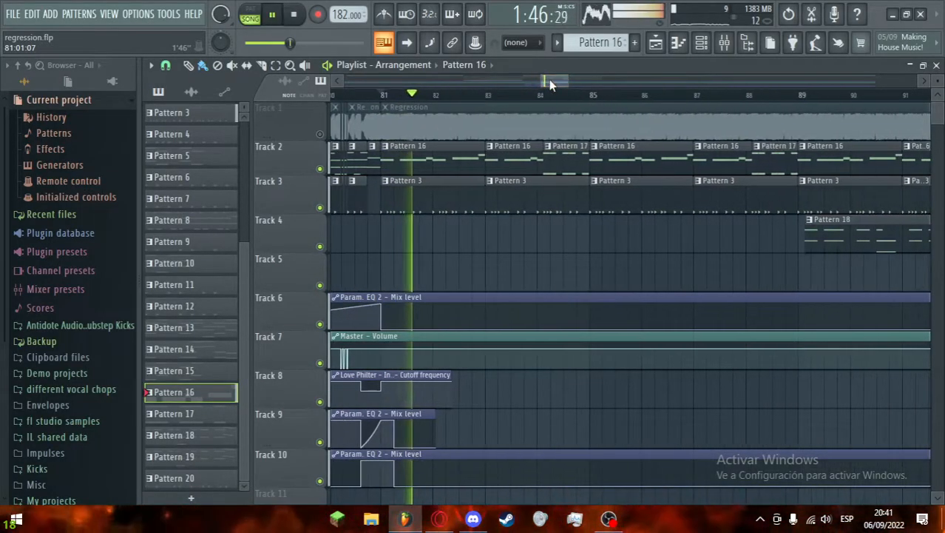
Step: Move the drop in Track 10's Param. EQ 2 mix level automation back to the start of bar 81 and play from there
scroll(371, 289, "up", 3)
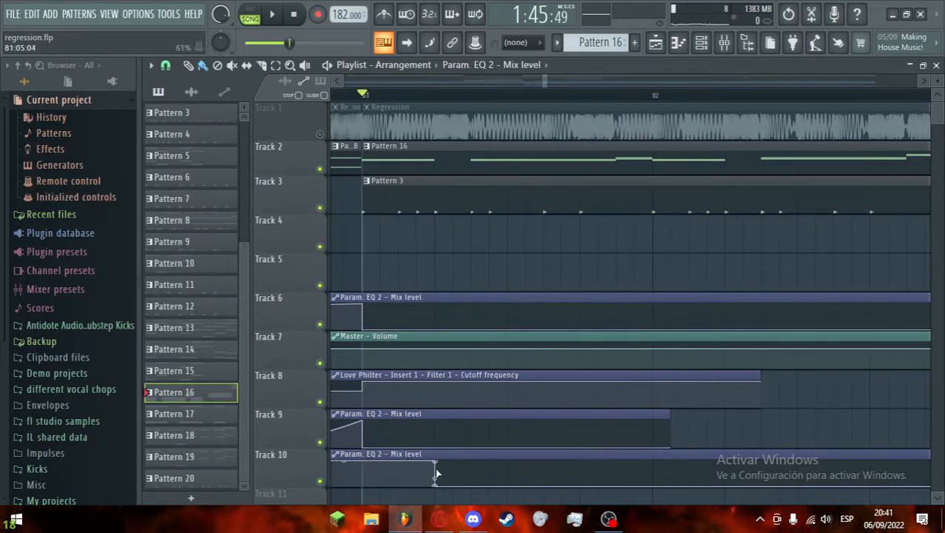
key("space")
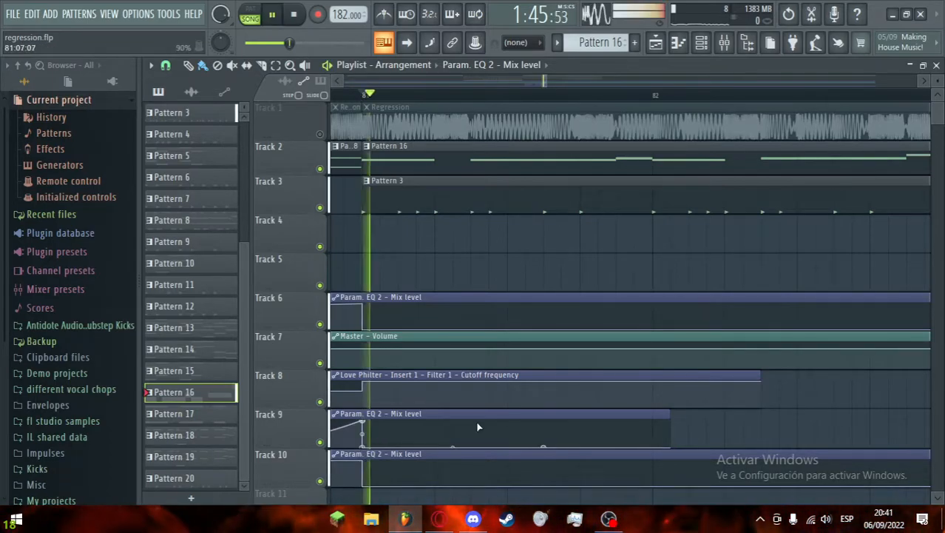
scroll(477, 425, "down", 3)
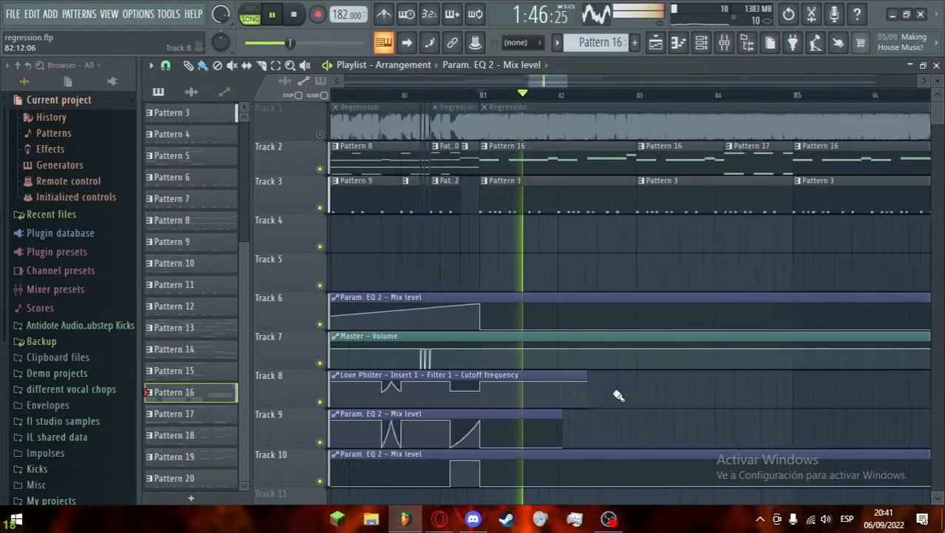
Step: Replay the remake from the middle of bar 80 through the transition into the Pattern 16 section
scroll(500, 98, "down", 4)
left_click(500, 98)
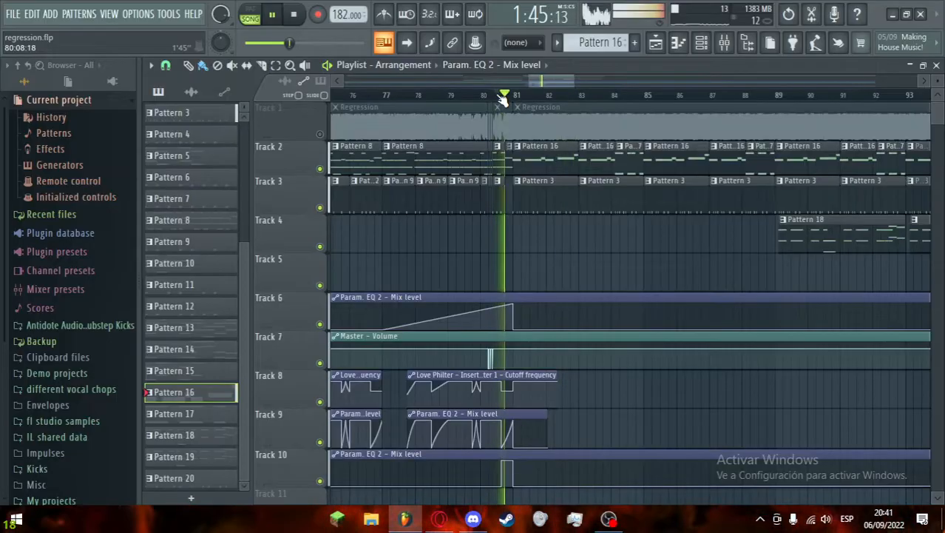
scroll(552, 331, "up", 3)
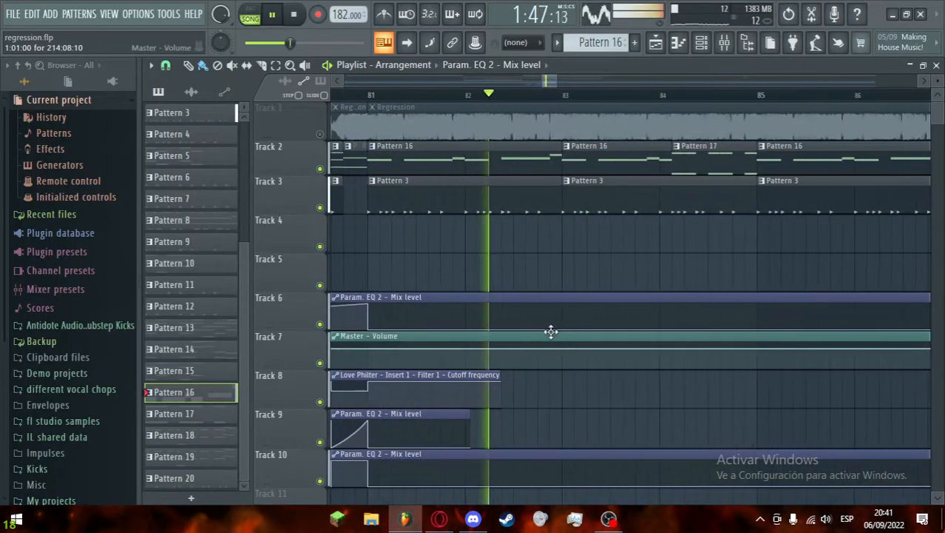
scroll(702, 247, "down", 1)
scroll(744, 241, "up", 1)
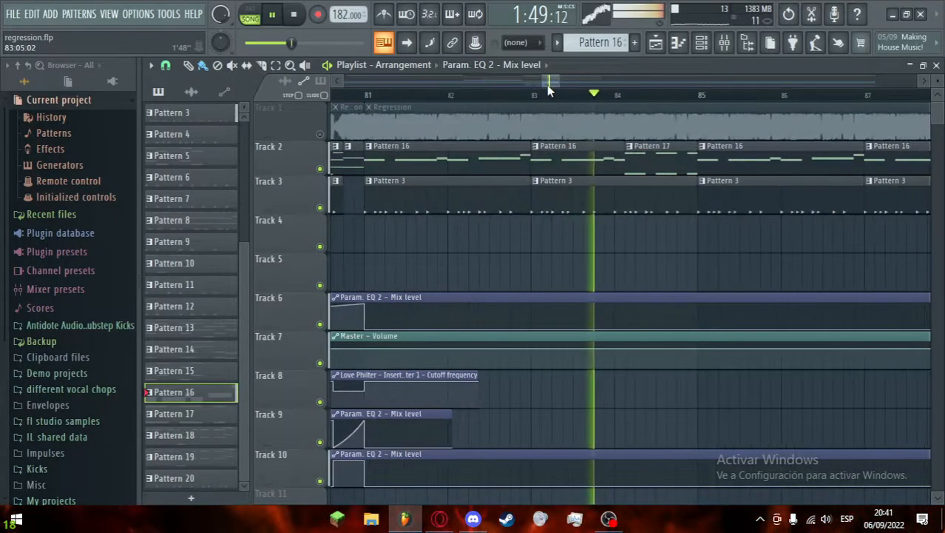
Step: Solo the Regression audio on Track 1 and play it in short bursts from bar 81
right_click(320, 133)
key("space")
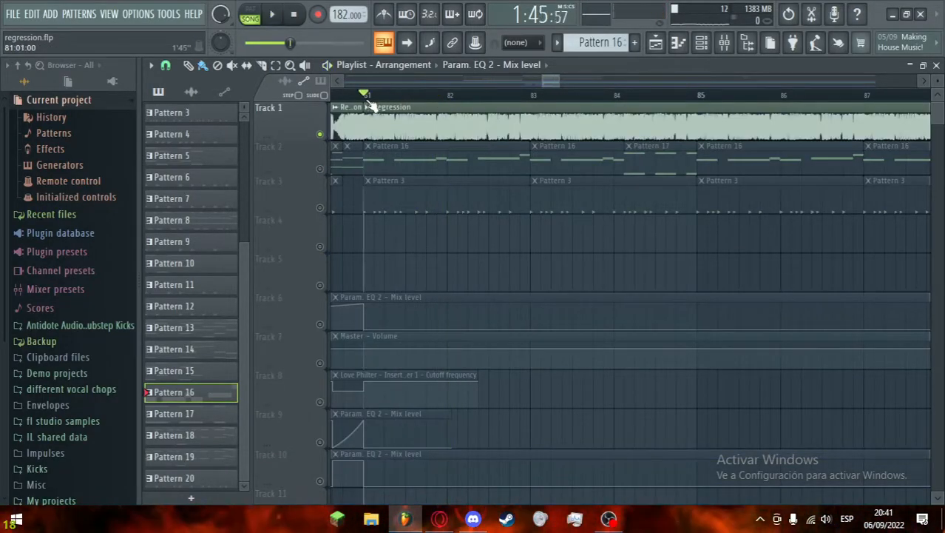
key("space")
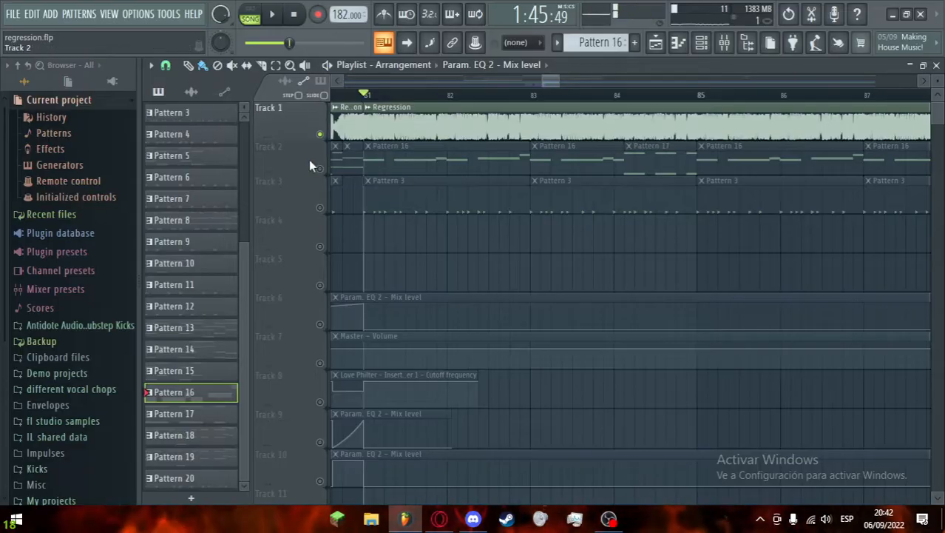
key("space")
key("space")
key("space")
Step: Solo Track 2 and play Pattern 16 briefly from bar 81 for comparison
right_click(320, 168)
key("space")
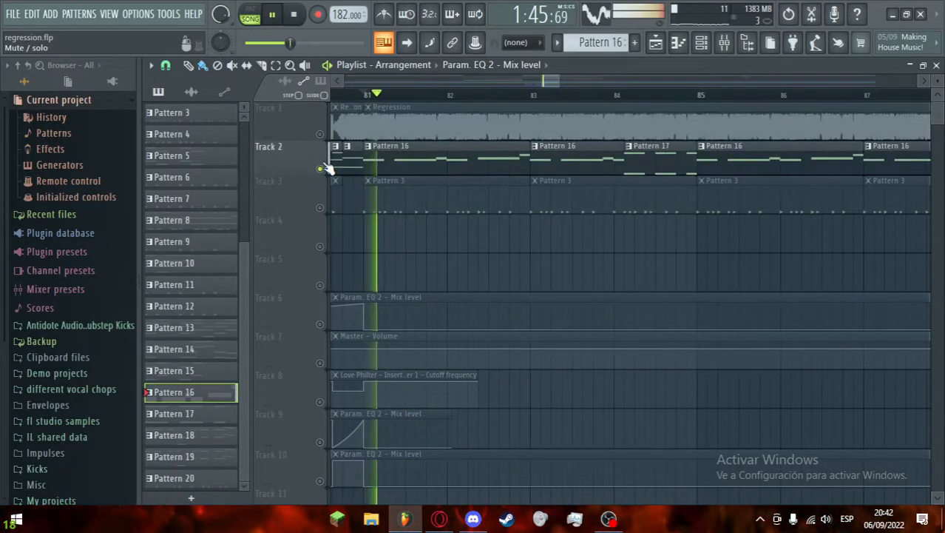
key("space")
Step: Select a short time range just before bar 82 and compare it between Track 1's original audio and Track 2's Pattern 16
scroll(413, 220, "up", 5)
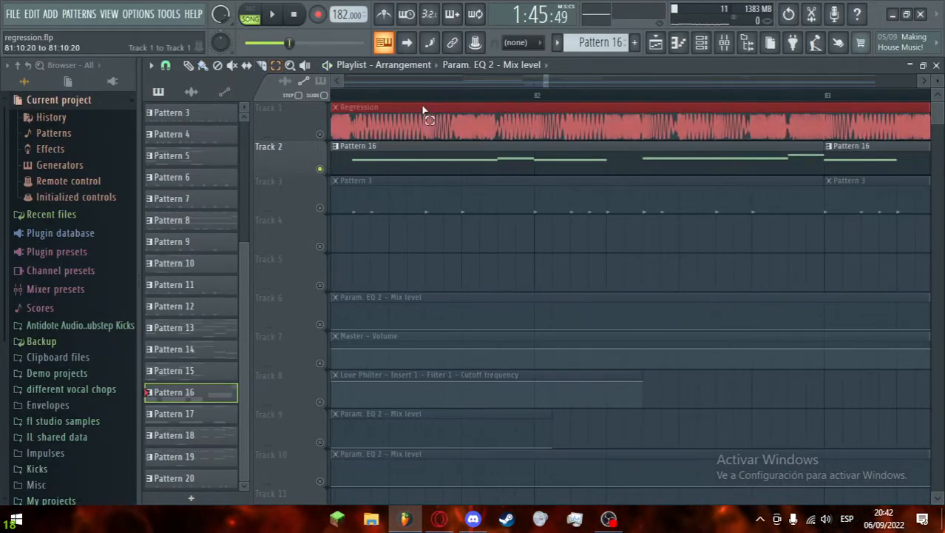
left_click_drag(434, 99, 447, 102)
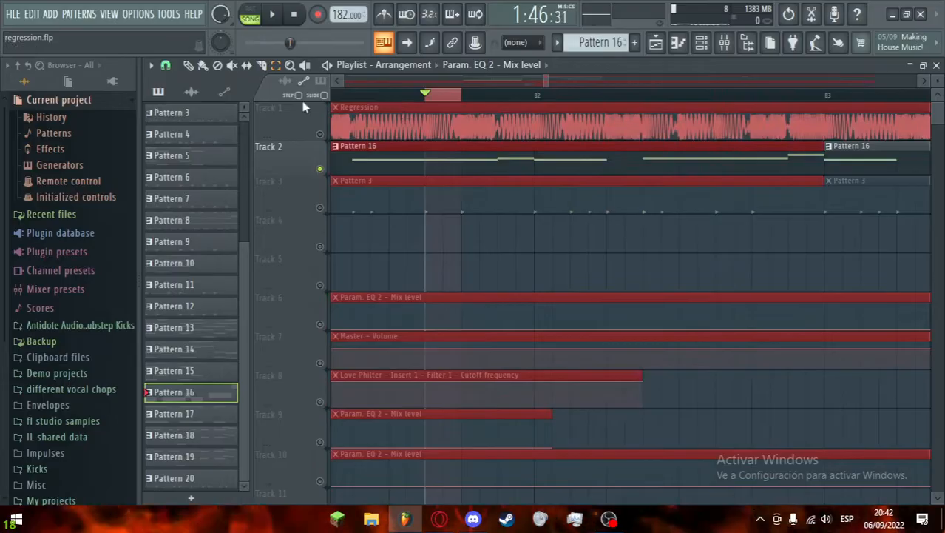
left_click(319, 134)
key("space")
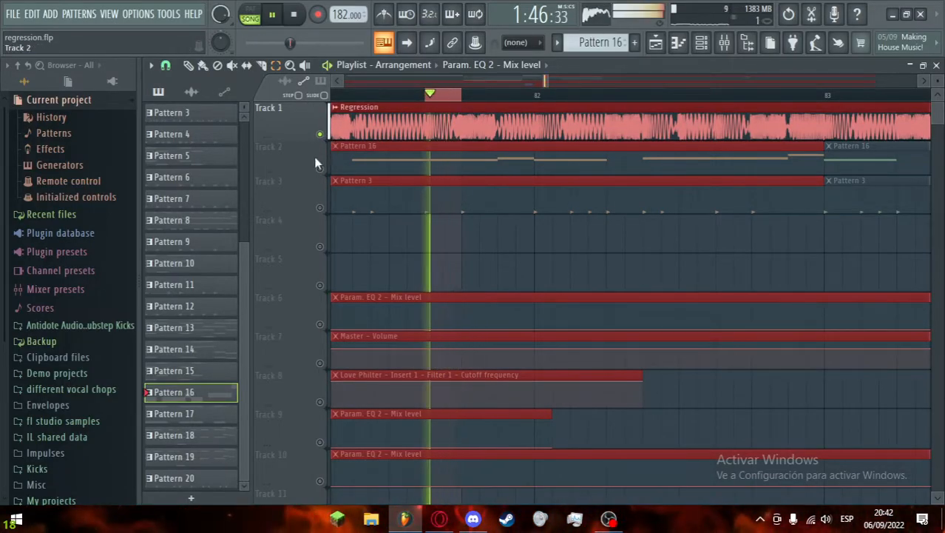
left_click(320, 134)
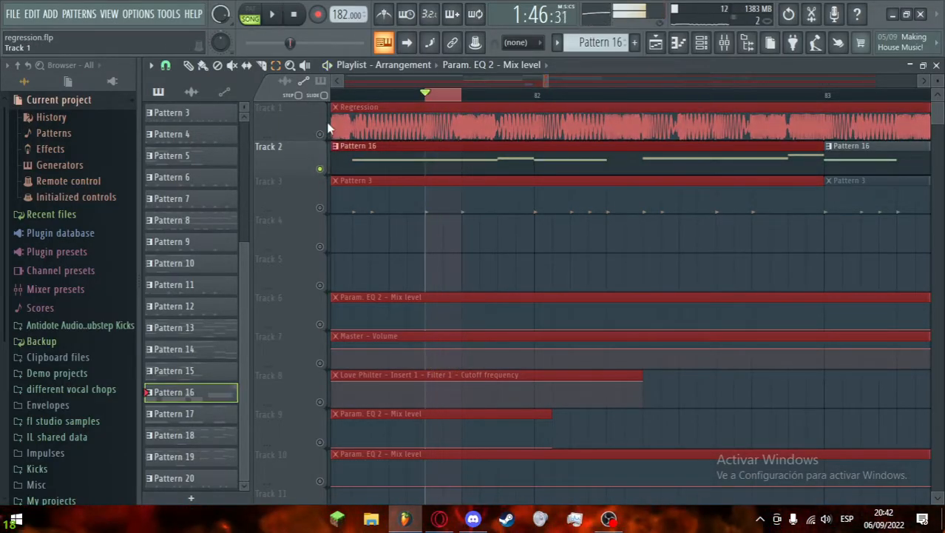
Step: Show Pattern 16's channels and solo Serum #4
left_click(707, 46)
scroll(542, 298, "up", 1)
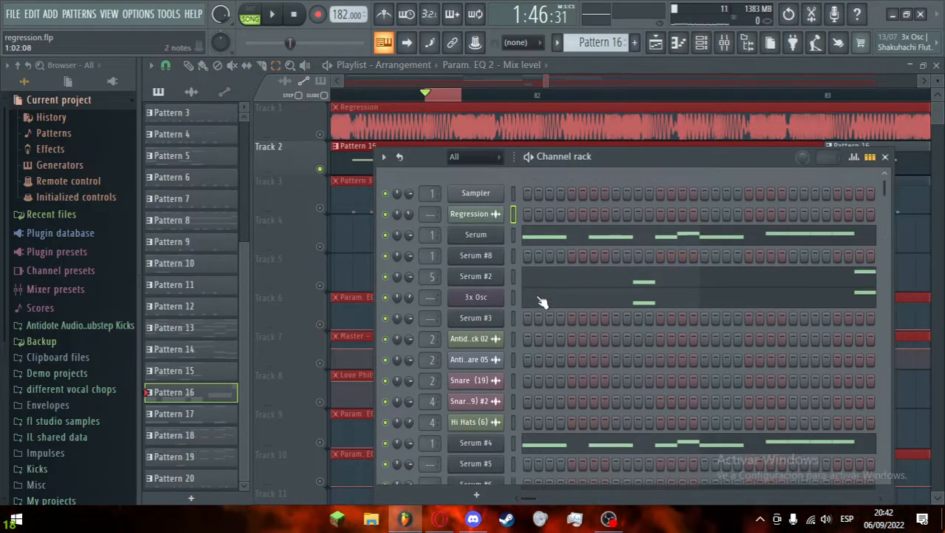
scroll(544, 281, "down", 6)
scroll(546, 266, "up", 6)
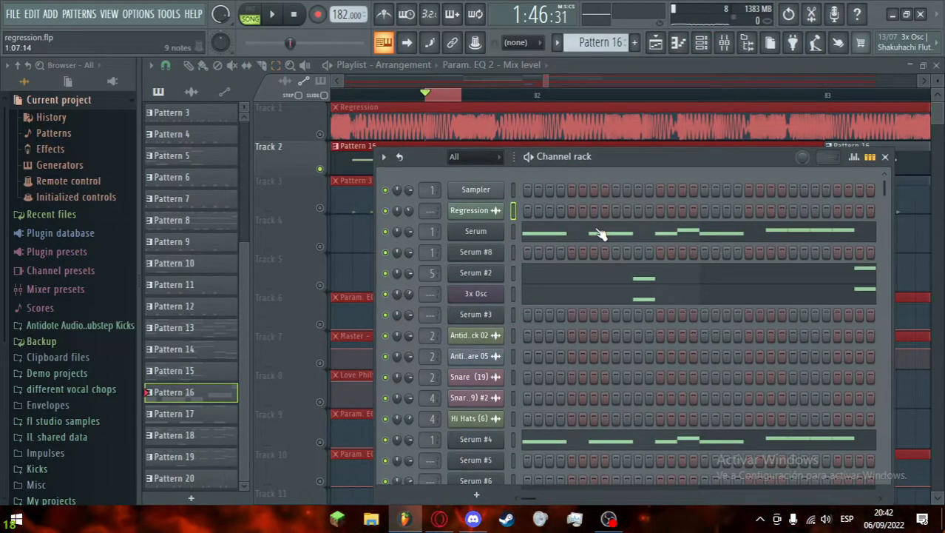
scroll(589, 340, "down", 5)
right_click(388, 253)
left_click(411, 260)
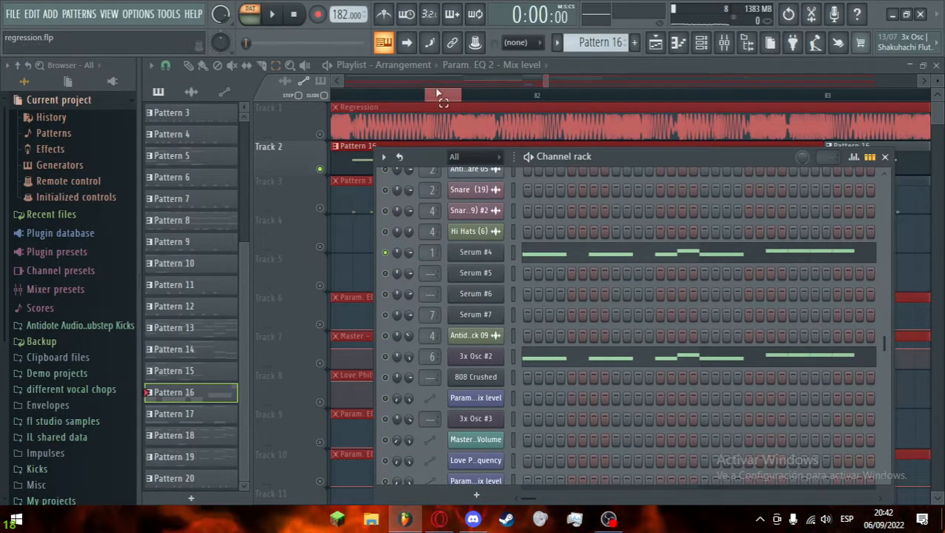
Step: Clear the time selection, play Pattern 16 in pattern mode with Serum #4 soloed, and return to the playlist
left_click(436, 92)
left_click(272, 14)
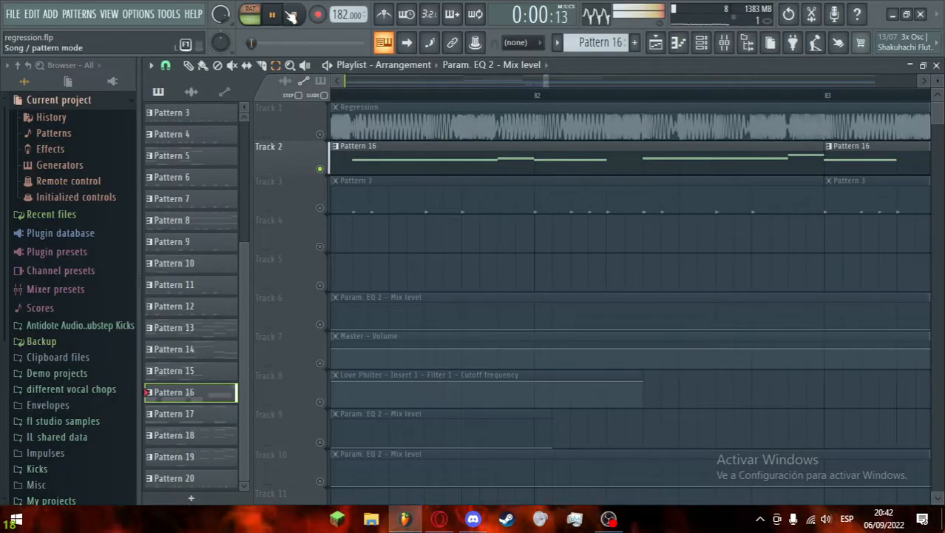
left_click(657, 43)
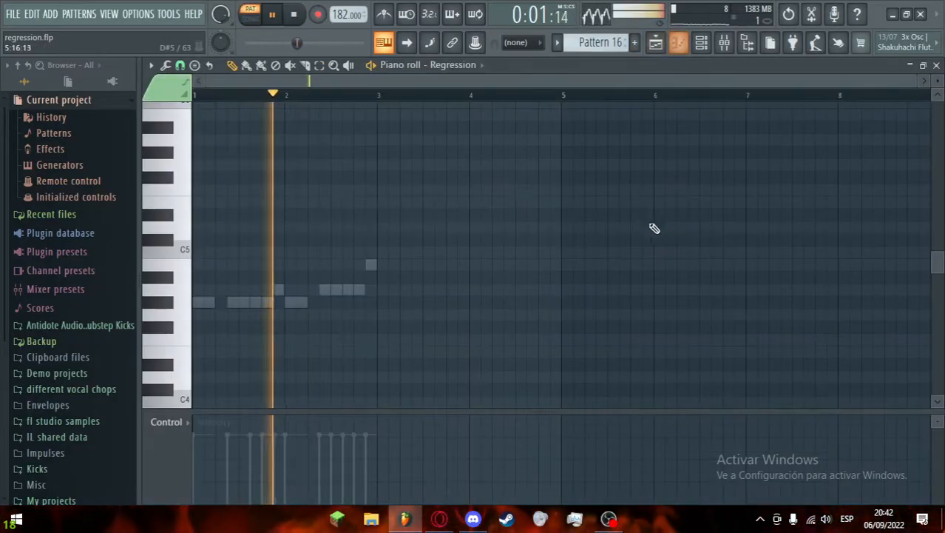
left_click(277, 16)
left_click(655, 43)
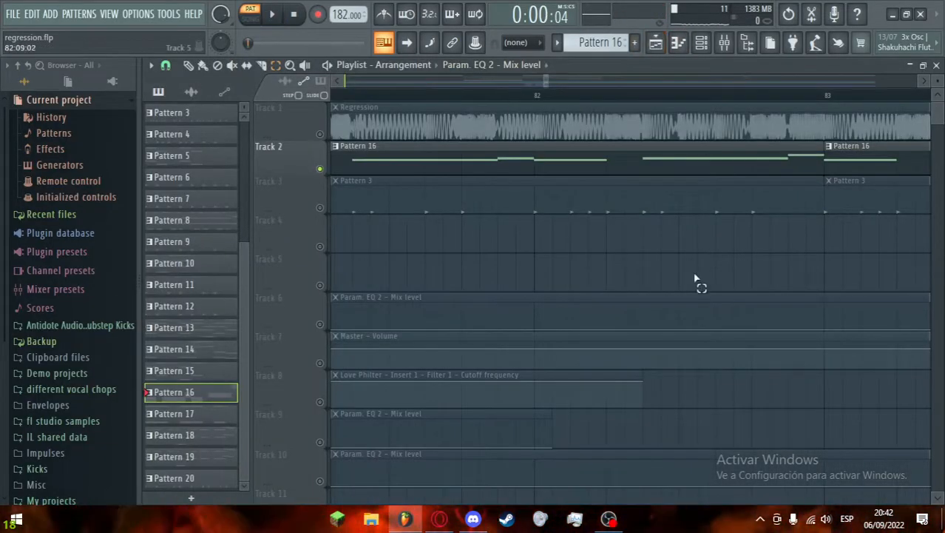
Step: Switch back to song mode with the Draw tool and play Pattern 17 from its start in bar 84
scroll(714, 245, "down", 5)
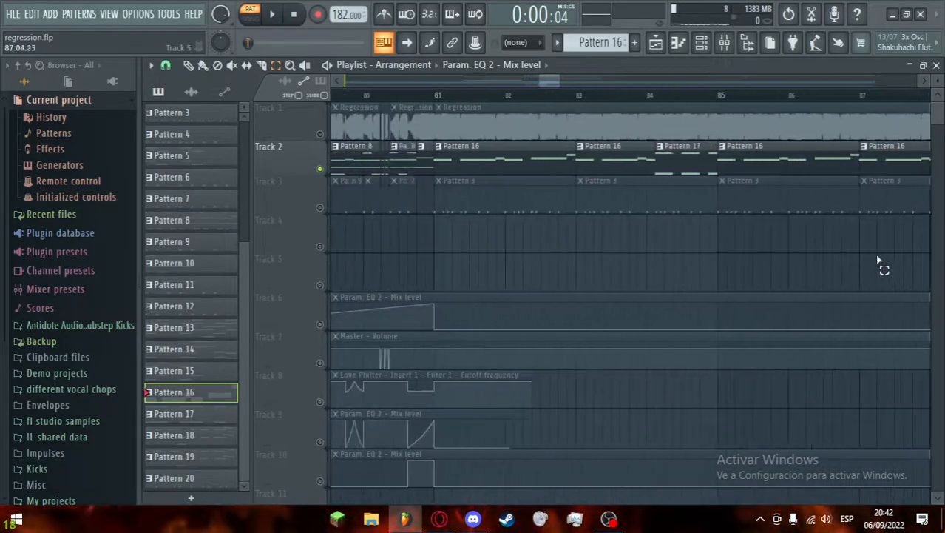
scroll(841, 251, "right", 5)
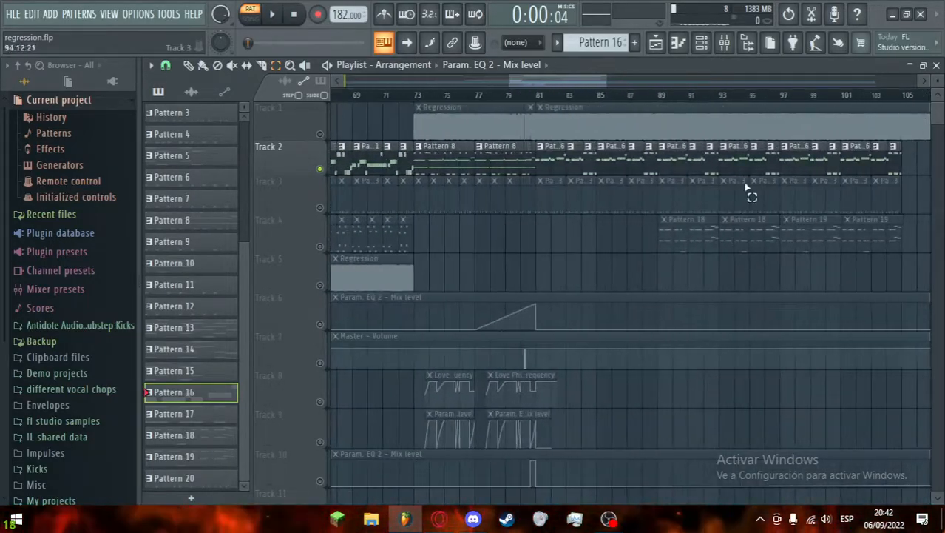
scroll(592, 244, "up", 2)
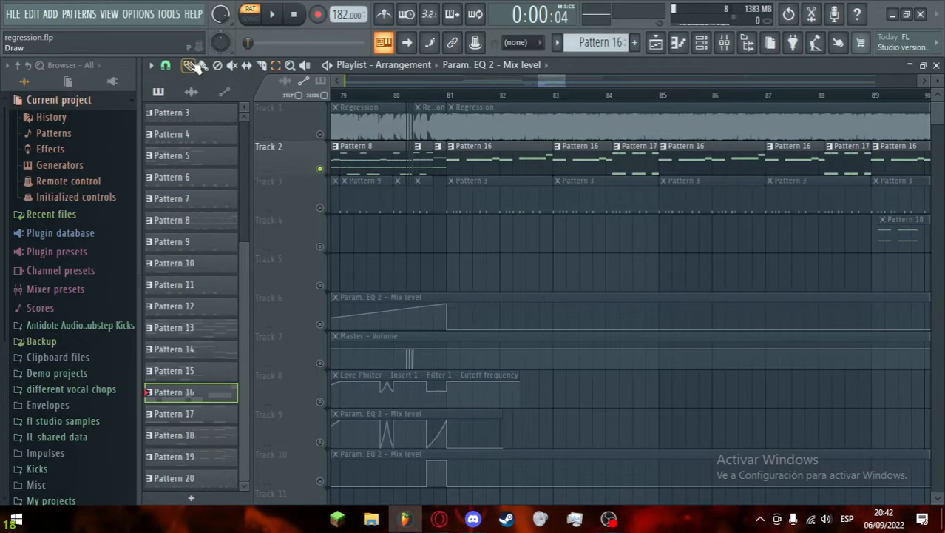
scroll(591, 126, "up", 2)
left_click(566, 95)
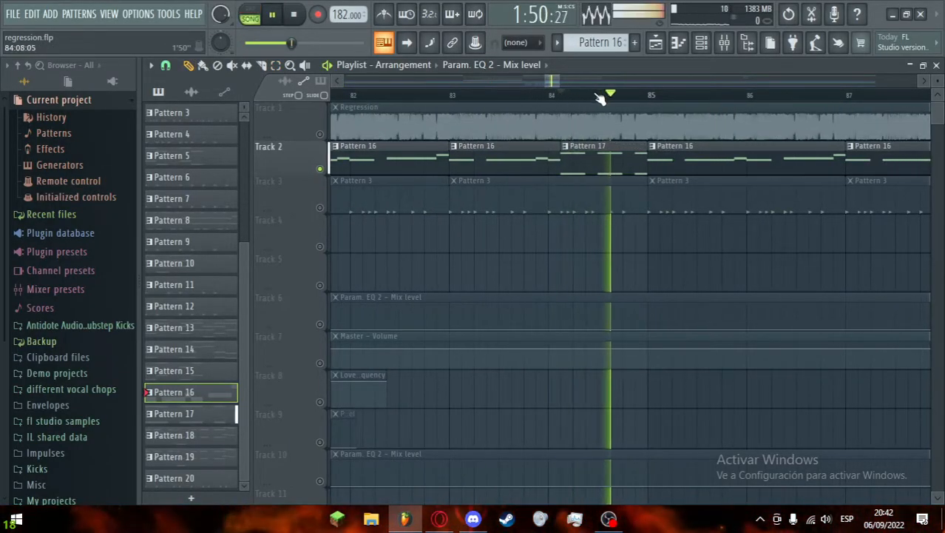
Step: Turn off the solo on Serum #4, hide the channel rack, and briefly play the full Pattern 17
left_click(701, 42)
right_click(389, 255)
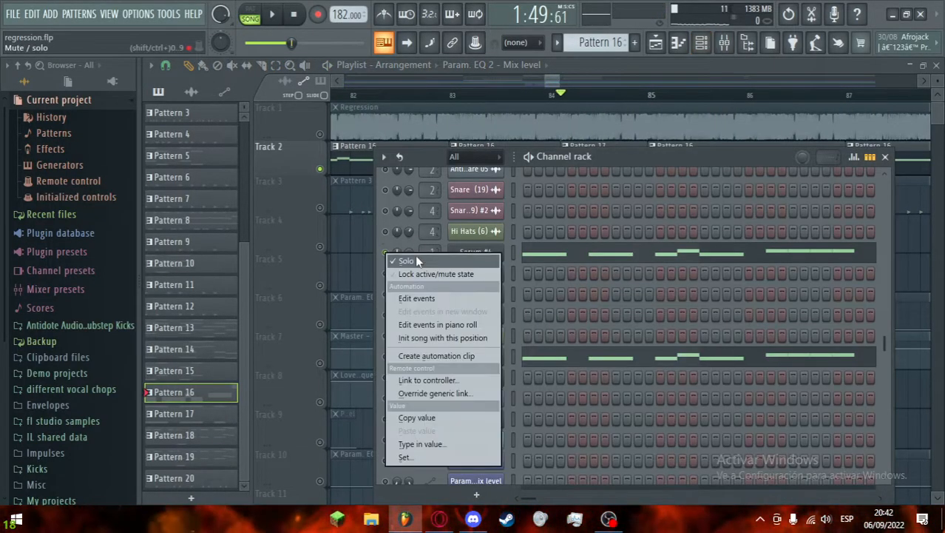
left_click(406, 261)
left_click(884, 156)
key("space")
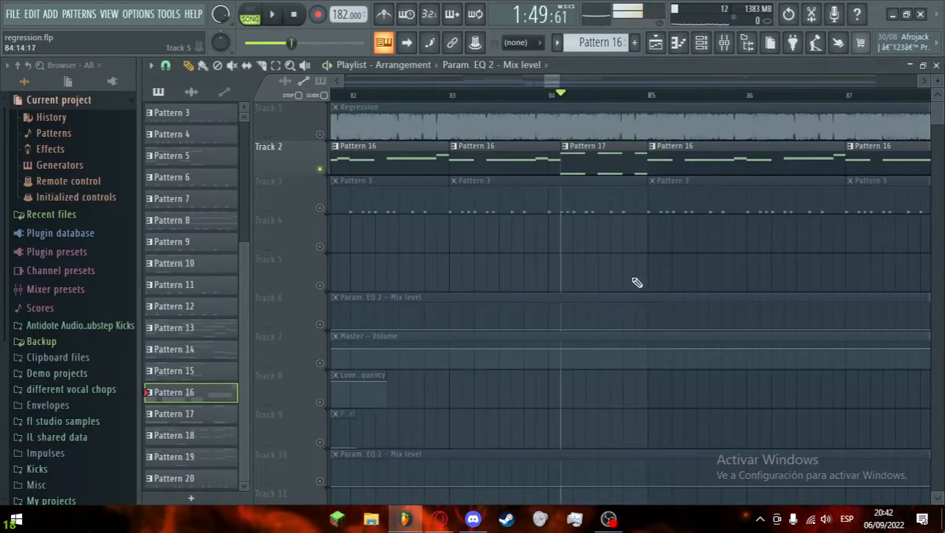
Step: Review the alternating Pattern 16 and Pattern 17 clips on Track 2 and save the project
scroll(680, 163, "up", 2)
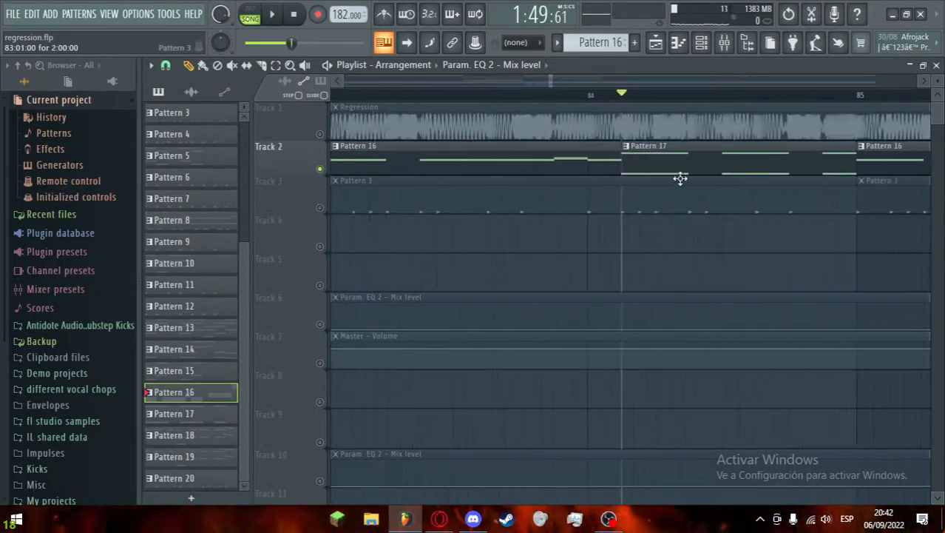
scroll(681, 177, "down", 3)
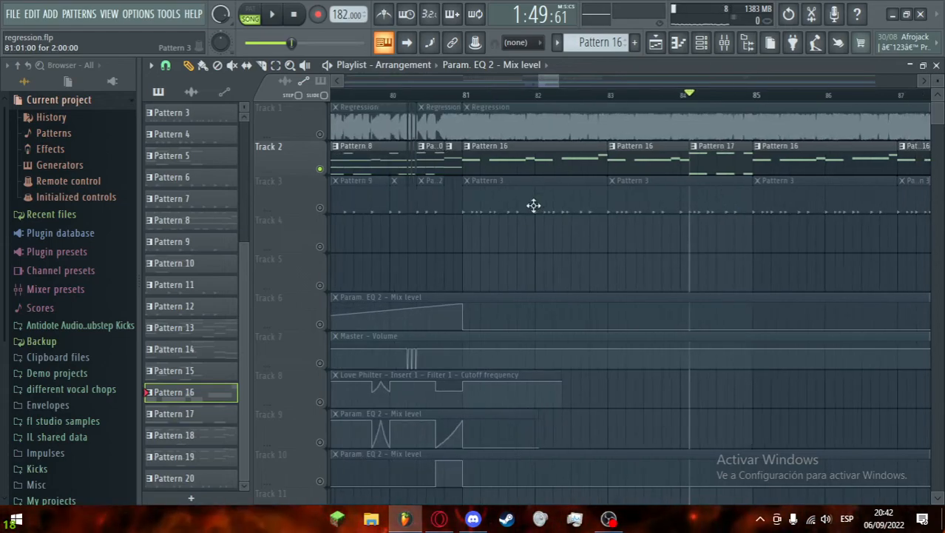
scroll(671, 230, "down", 1)
scroll(753, 237, "up", 1)
scroll(769, 237, "down", 2)
scroll(806, 250, "up", 2)
key("ctrl+s")
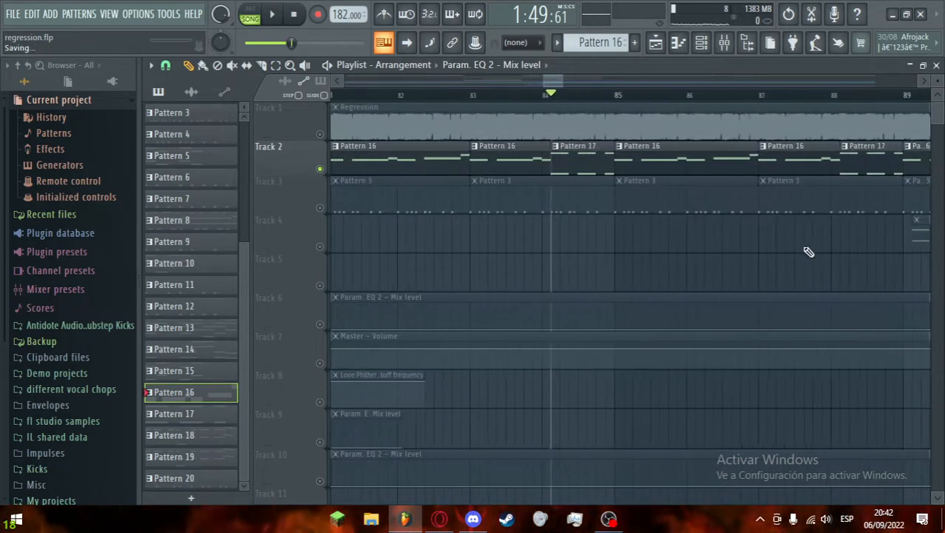
Step: Solo Track 3 to isolate the Pattern 3 clips in the section from bar 81
scroll(805, 250, "down", 4)
scroll(787, 267, "up", 4)
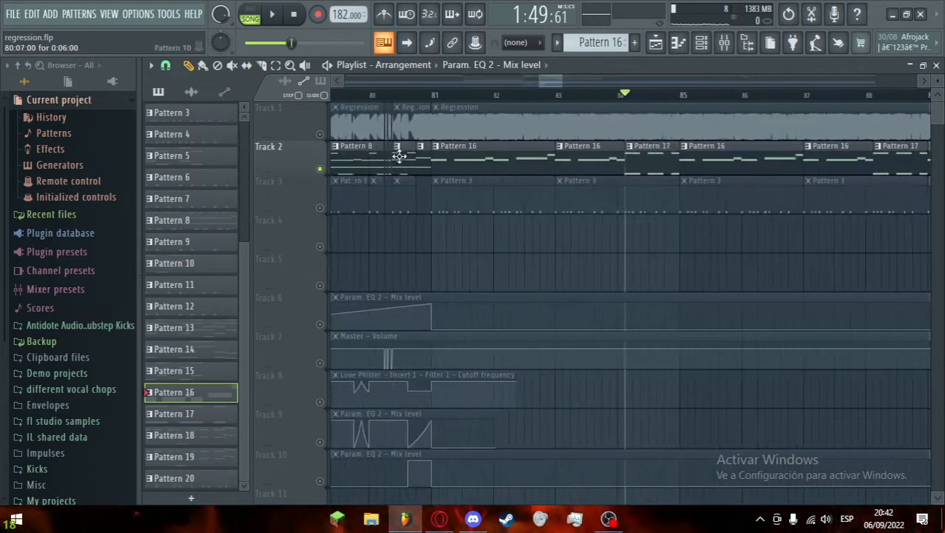
right_click(322, 211)
scroll(456, 193, "down", 1)
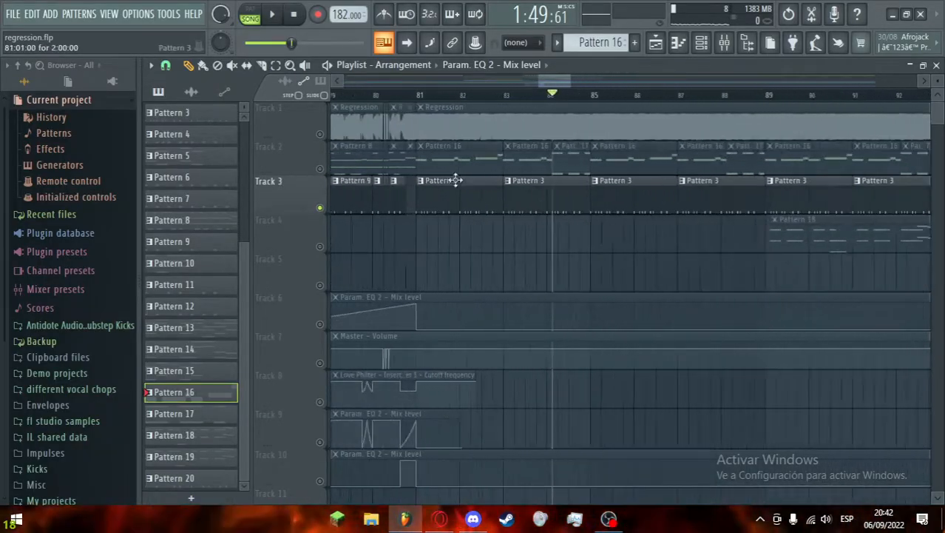
Step: Turn off the Track 3 solo, mute Tracks 1 and 5, and play the recreated arrangement from just before bar 81
right_click(320, 136)
left_click(320, 136)
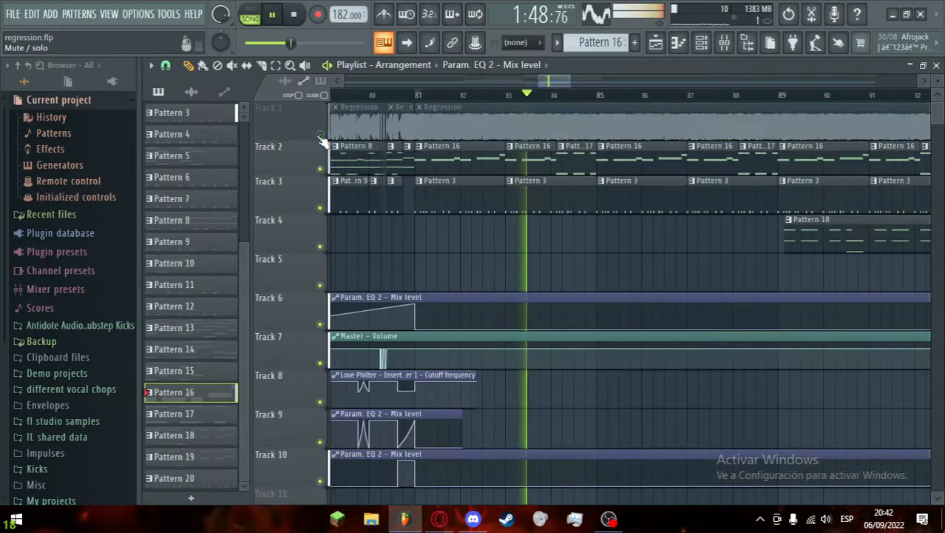
scroll(523, 203, "down", 4)
key("space")
left_click(321, 285)
scroll(342, 251, "up", 2)
left_click(443, 94)
key("space")
Step: Solo Track 1 to hear the original Regression audio in the section from bar 89
left_click_drag(483, 82, 589, 80)
key("space")
scroll(605, 250, "up", 2)
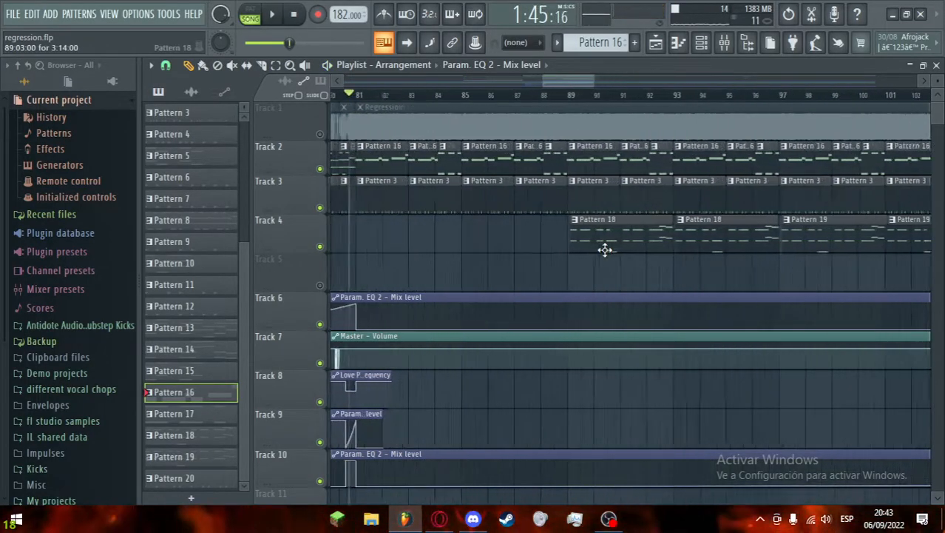
scroll(605, 250, "up", 2)
key("space")
right_click(320, 133)
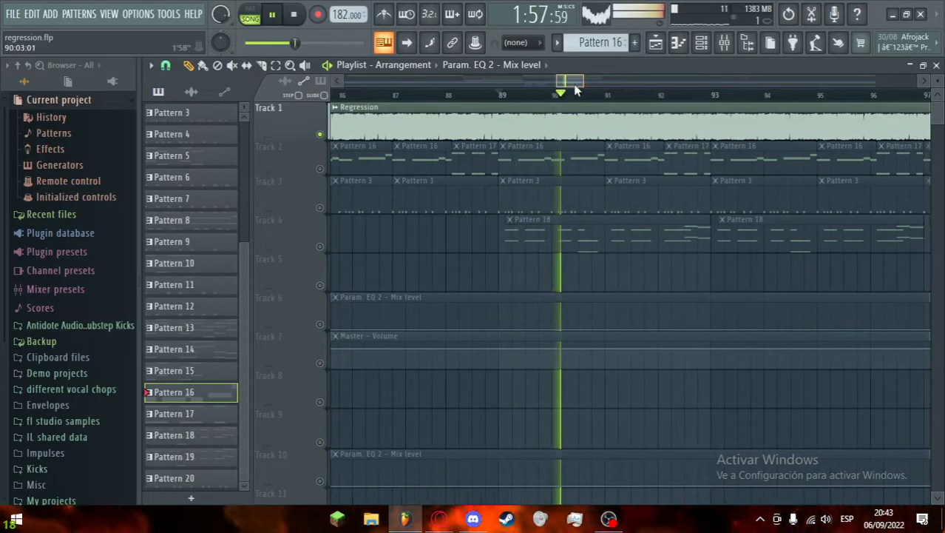
Step: Solo Track 4 to hear its Pattern 18 and Pattern 19 clips on their own
left_click(323, 247)
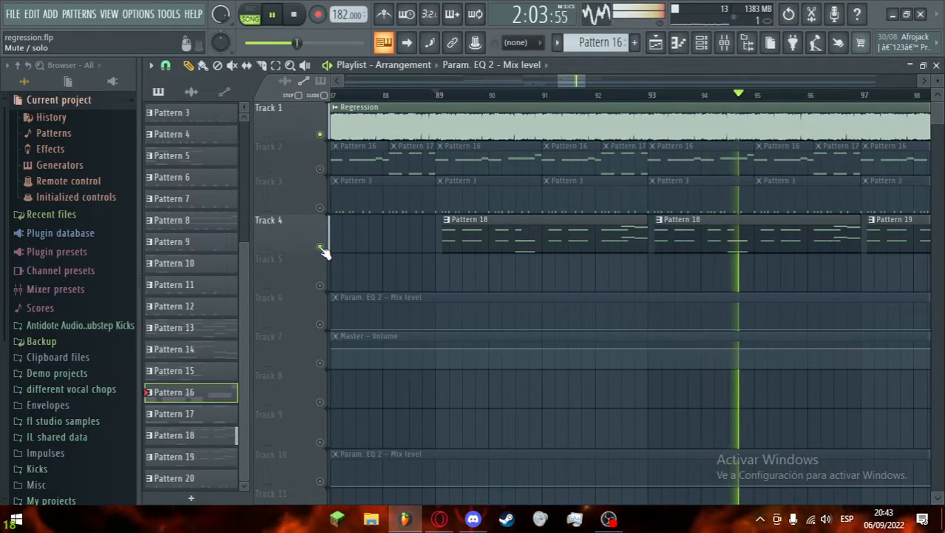
left_click(323, 247, "ctrl")
scroll(445, 258, "down", 3)
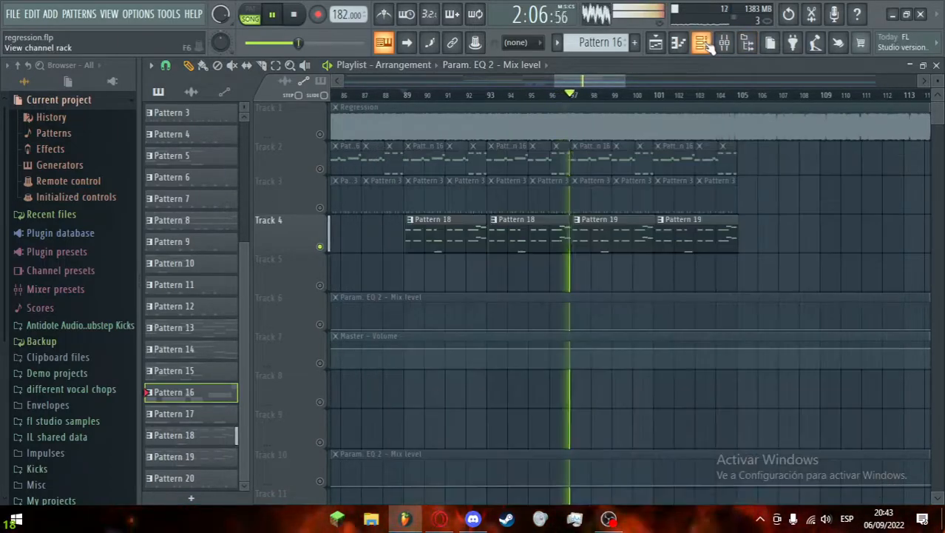
Step: Go back to the Track 4 clips from bar 57 and inspect Pattern 5 in the channel rack
left_click(700, 43)
left_click_drag(583, 82, 495, 125)
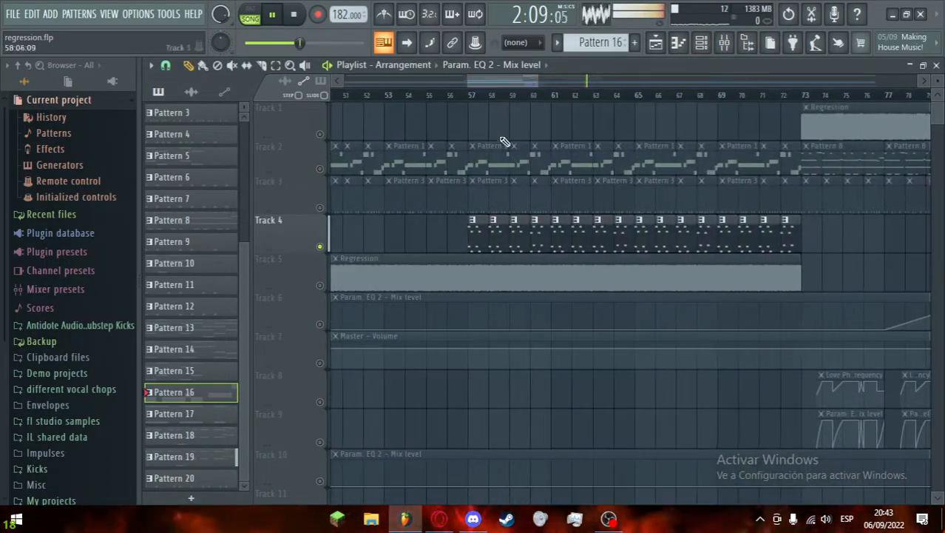
left_click(559, 232)
left_click(725, 43)
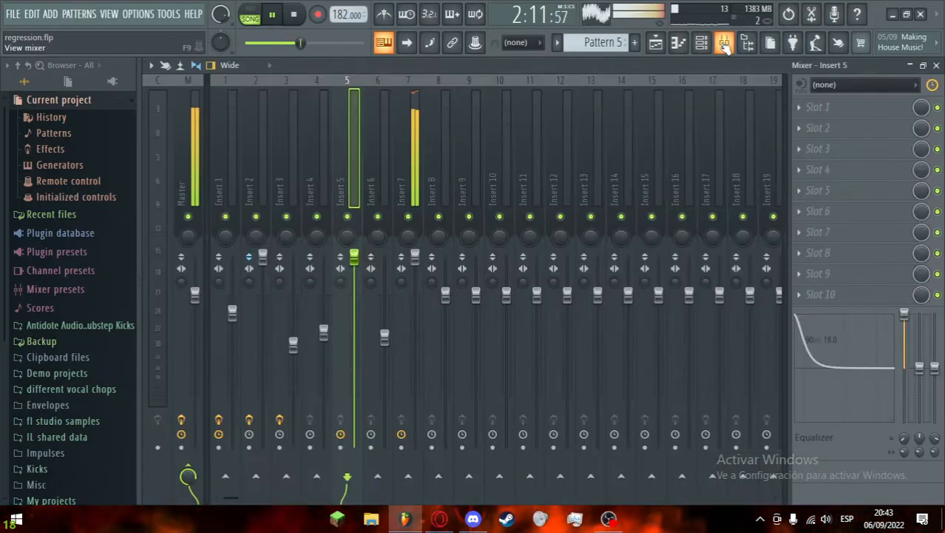
left_click(656, 42)
left_click(701, 43)
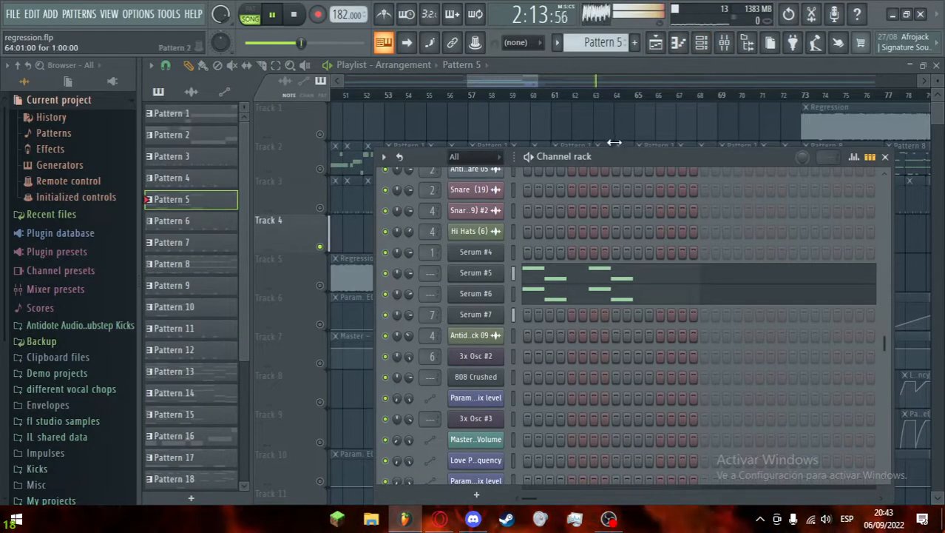
Step: Return to bar 89, select Pattern 18, and play it in pattern mode with the channel rack open
key("space")
left_click_drag(526, 79, 606, 94)
scroll(376, 259, "up", 5)
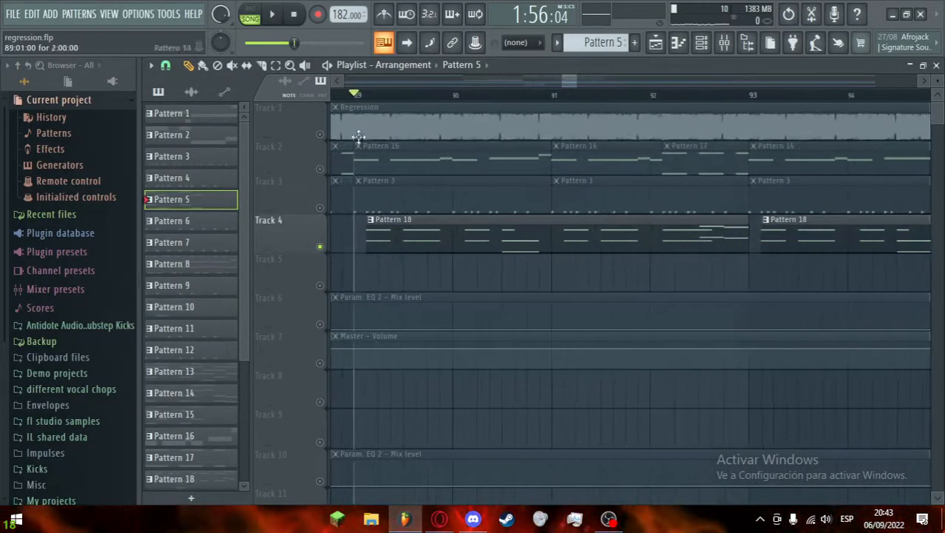
left_click(425, 229)
left_click(702, 44)
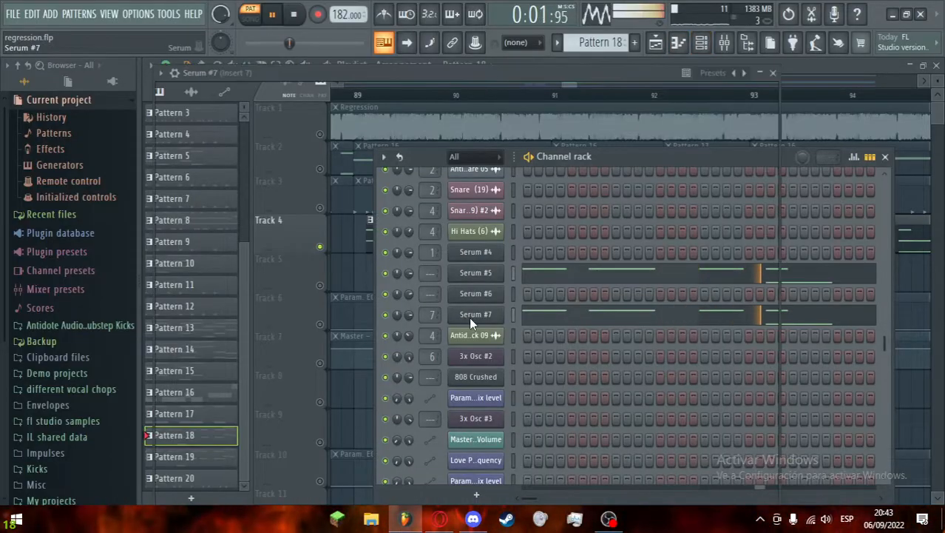
Step: View the Serum #7 and Serum #5 instruments used in Pattern 18, including the LD A Bit of Luck preset
left_click(469, 316)
left_click(774, 74)
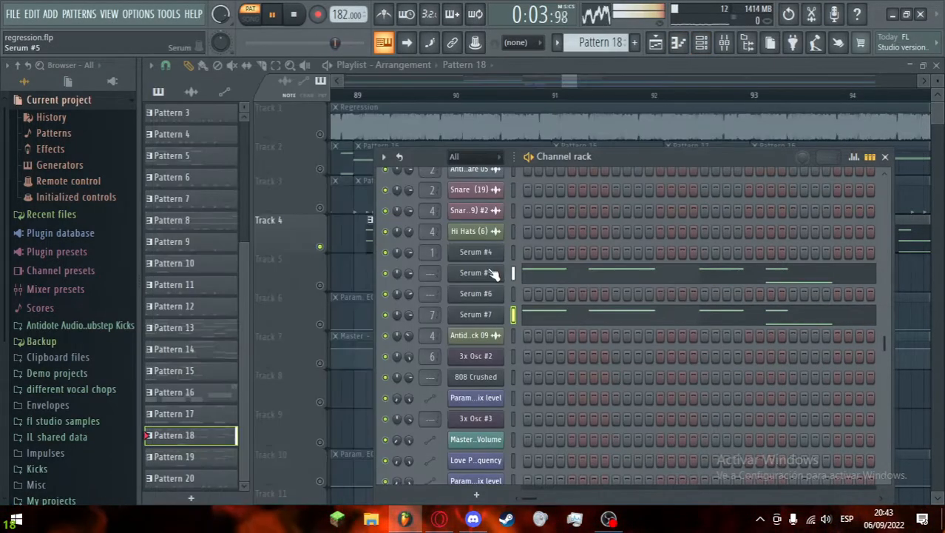
left_click(492, 270)
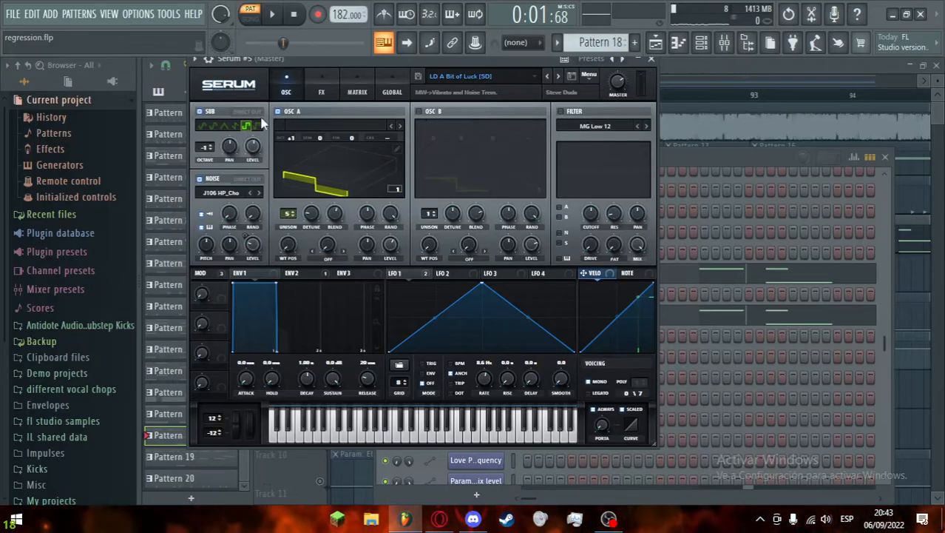
left_click(651, 65)
Step: Solo the Serum #7 channel and play its part of Pattern 18
right_click(386, 273)
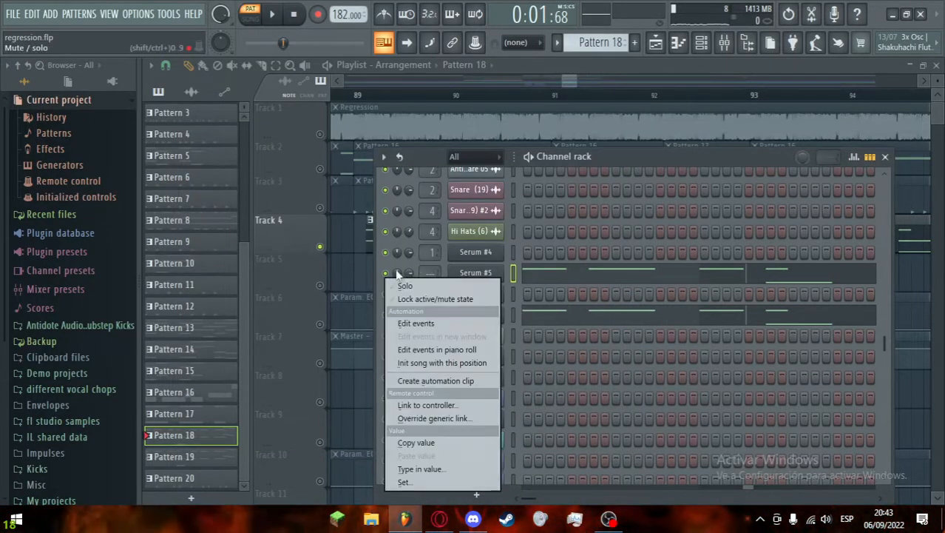
left_click_drag(588, 157, 590, 156)
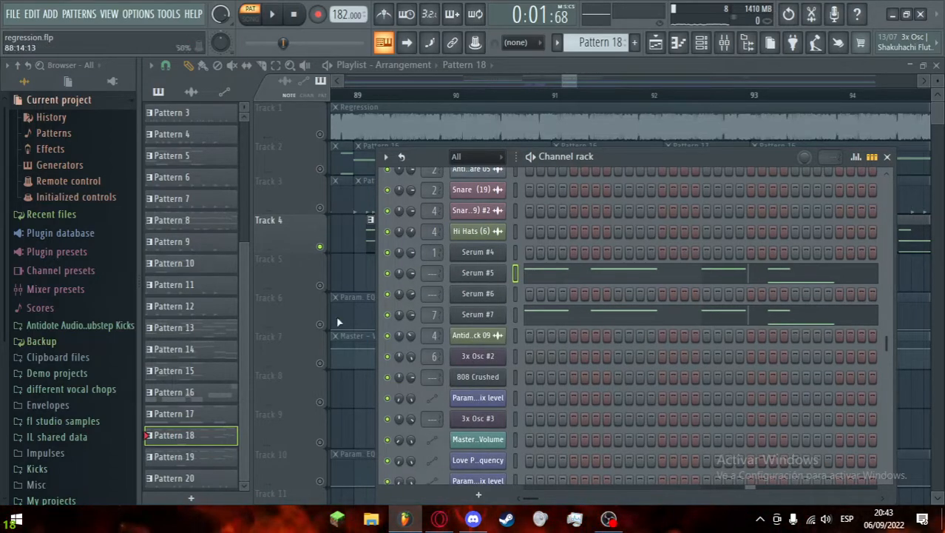
right_click(387, 314)
left_click(403, 286)
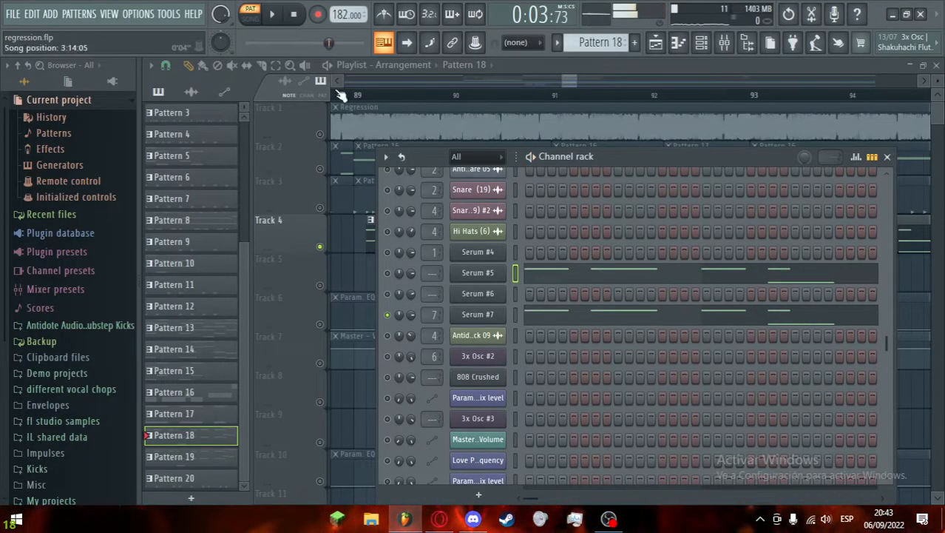
Step: Open Serum #7 and shrink its plugin window to show all the LD Clang preset settings
left_click(473, 316)
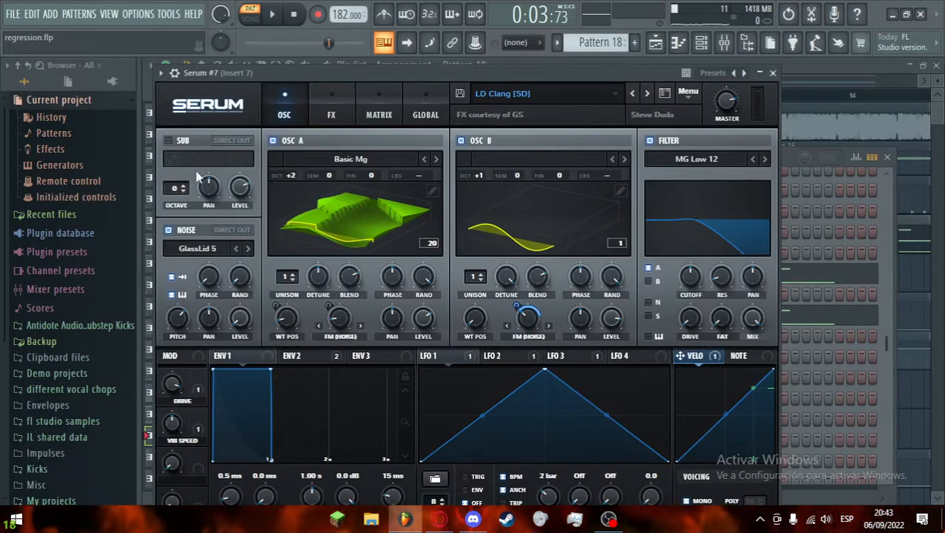
left_click(204, 110)
left_click(196, 175)
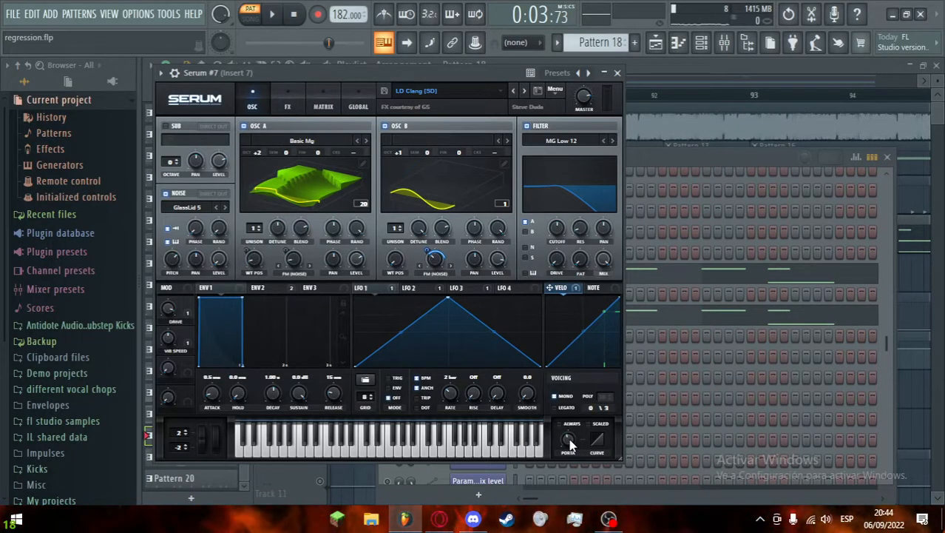
Step: Open the Serum #7 piano roll for Pattern 18 and examine the closing notes in bar 4
left_click(679, 42)
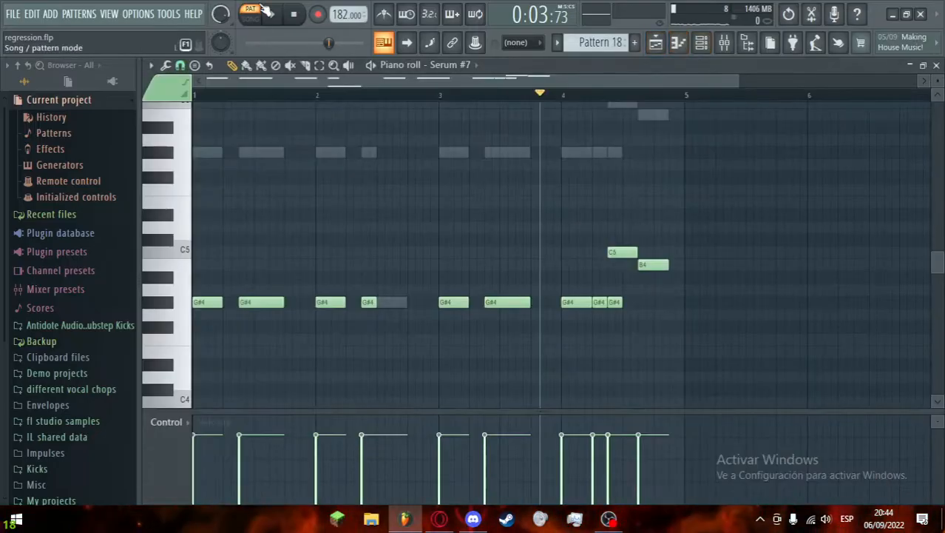
key("space")
scroll(762, 347, "up", 2)
key("space")
scroll(773, 356, "up", 3)
scroll(507, 390, "up", 2)
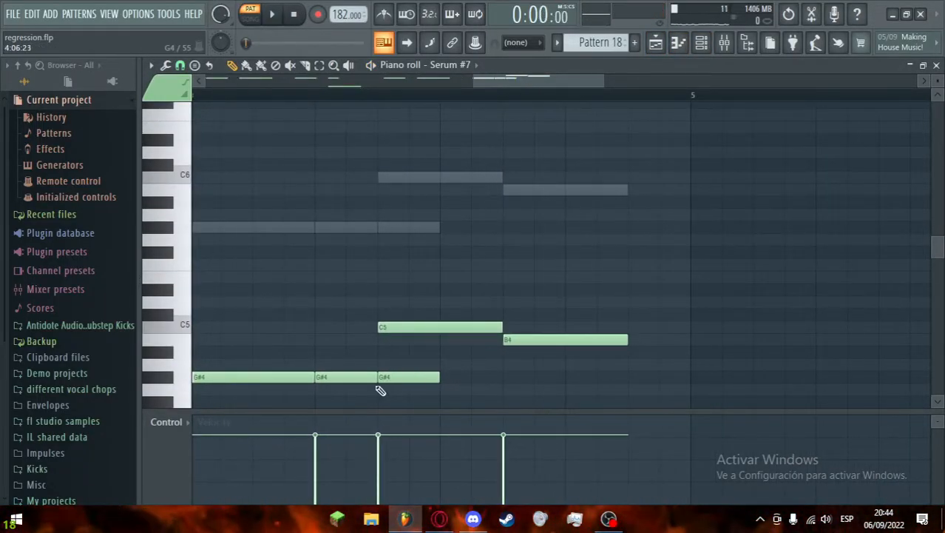
Step: Try playing bar 4 without the G#4 note that overlaps C5, and undo the note deletion
left_click(324, 99)
key("space")
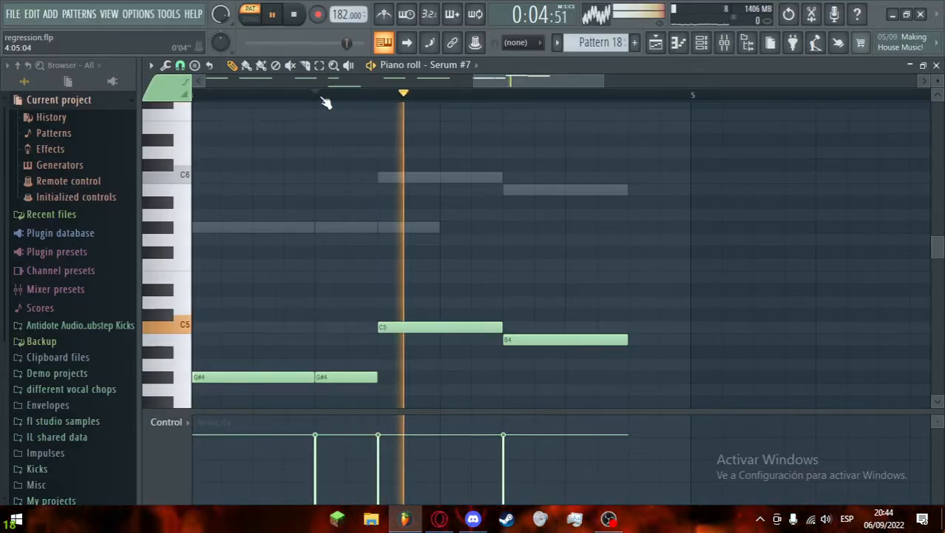
key("space")
key("space")
key("space")
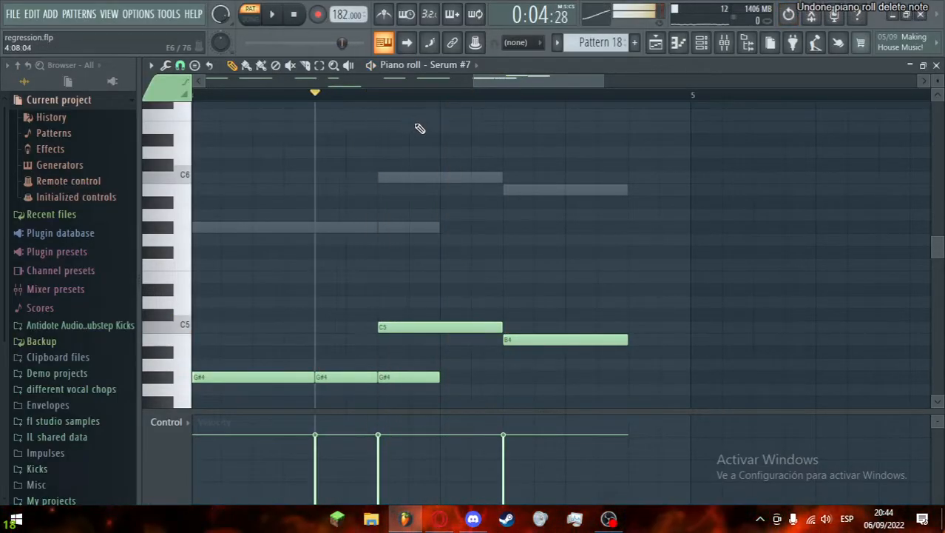
Step: Review the full Serum #7 note sequence, including the low G#3, and play Pattern 18 from the start
scroll(511, 362, "down", 4)
scroll(565, 387, "down", 1)
scroll(502, 272, "down", 5)
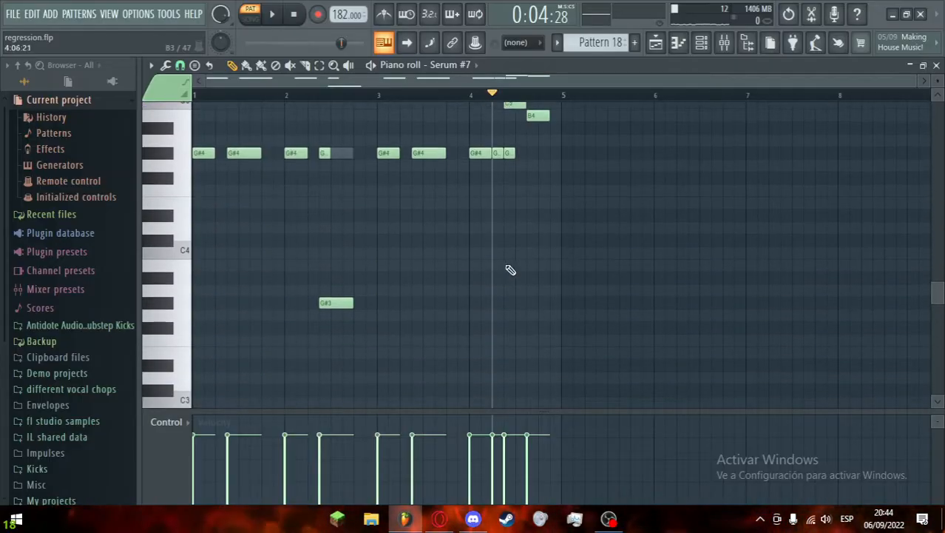
scroll(292, 316, "up", 3)
key("space")
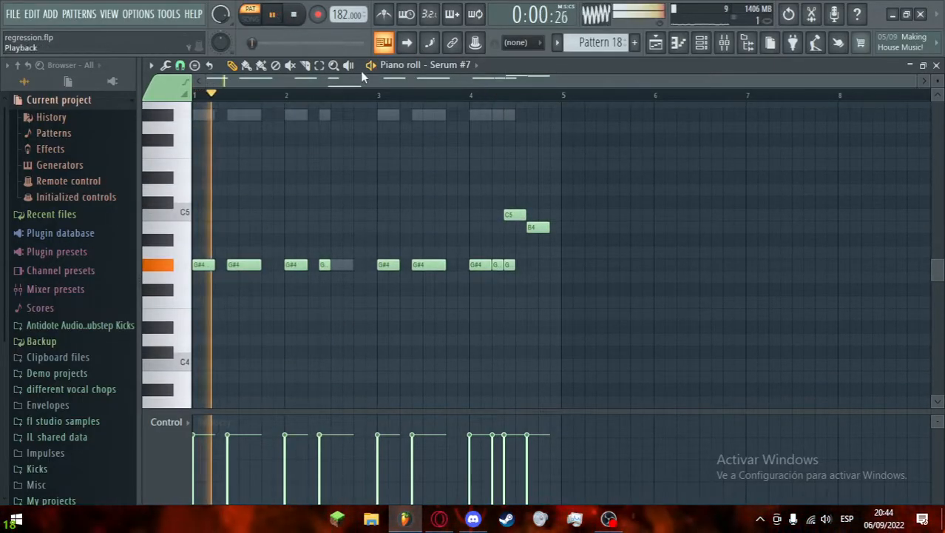
scroll(620, 148, "up", 3)
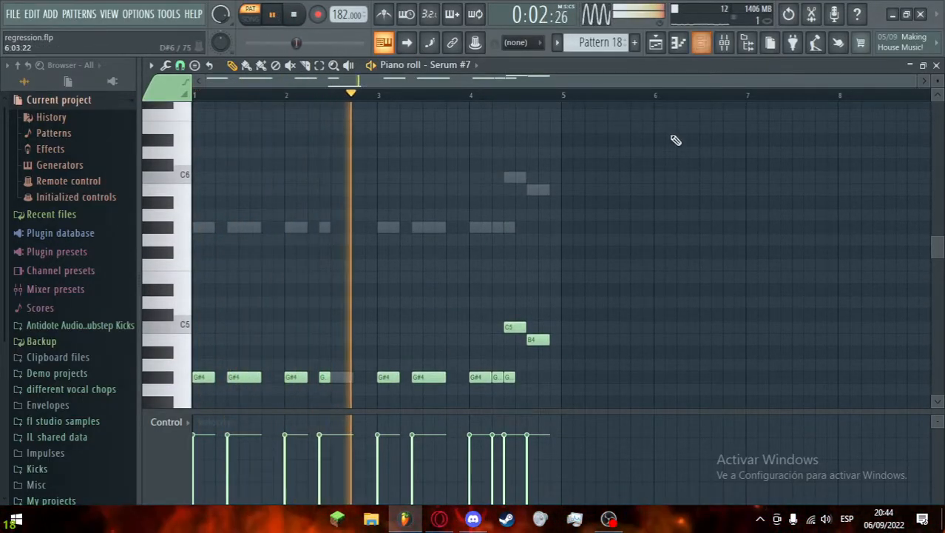
scroll(673, 141, "down", 3)
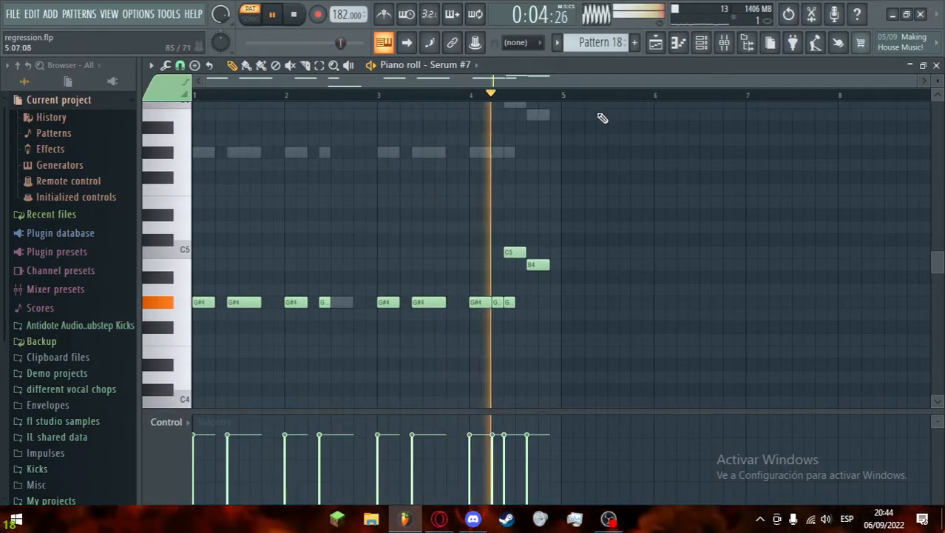
key("space")
Step: Compare the Serum #5 notes in the piano roll with those of Serum #7 and restart playback
left_click(474, 67)
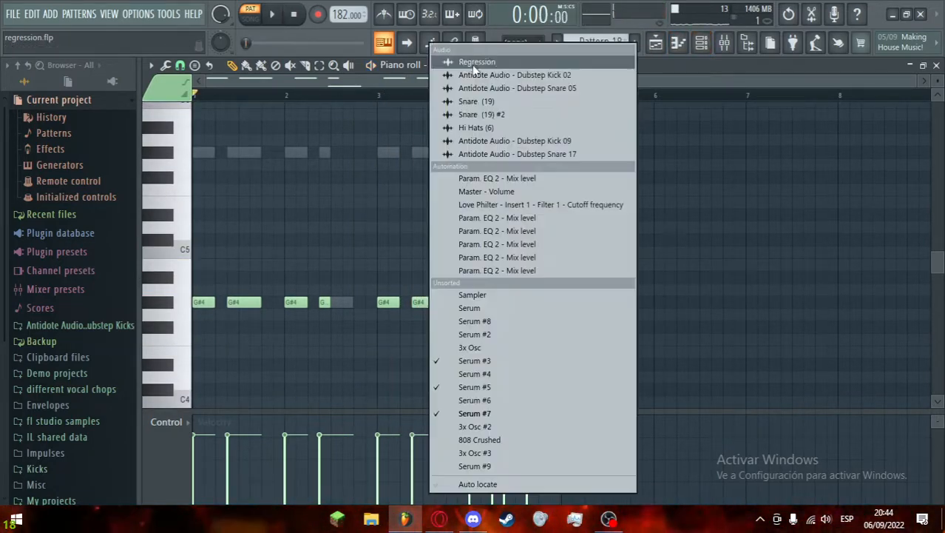
left_click(485, 385)
scroll(459, 306, "up", 3)
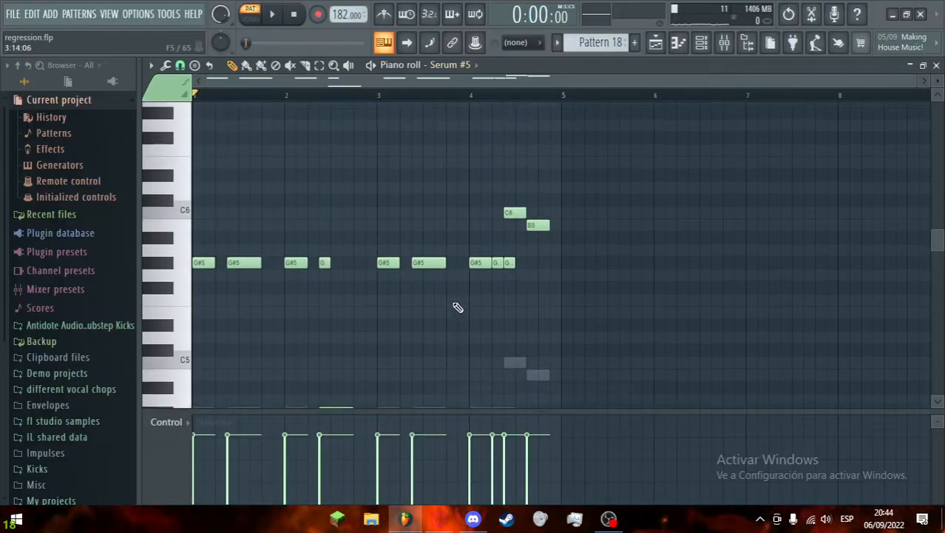
scroll(457, 302, "down", 2)
left_click(476, 65)
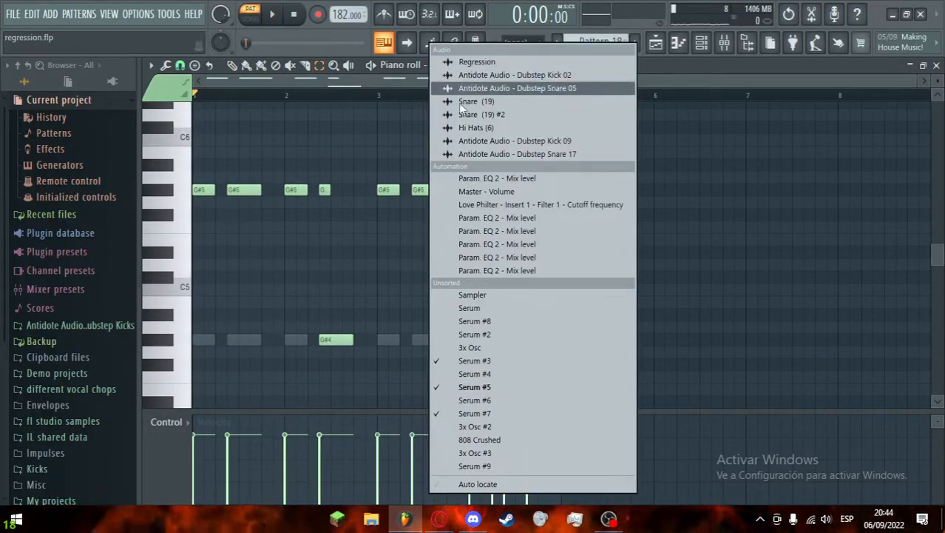
left_click(481, 414)
scroll(489, 363, "down", 2)
key("space")
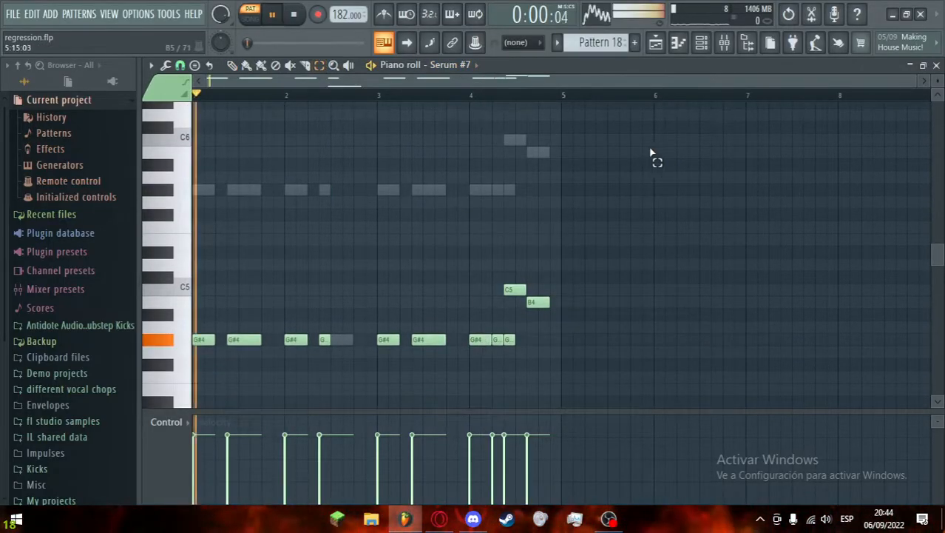
Step: Stop playback, find Serum #3 in the channel rack, and view its Init preset
left_click(705, 46)
key("space")
scroll(573, 320, "down", 3)
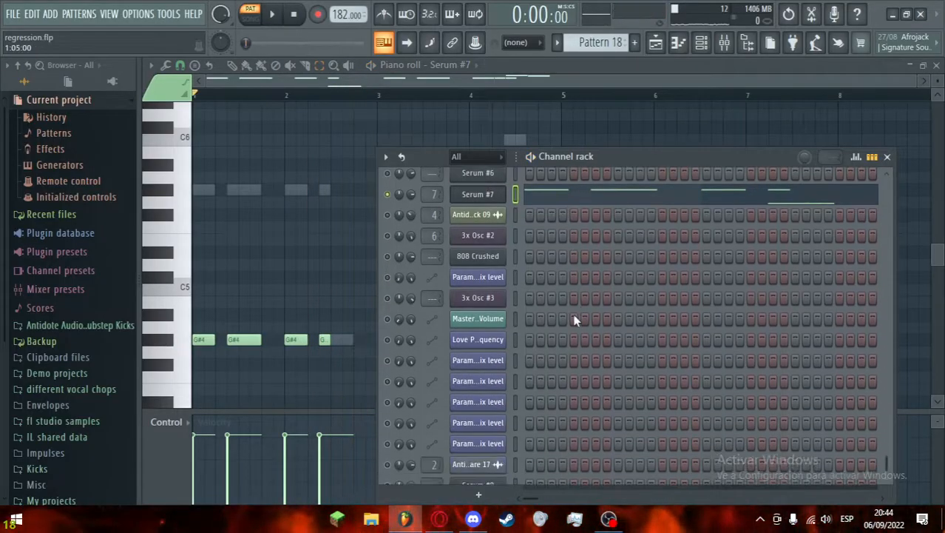
scroll(573, 313, "up", 5)
left_click(483, 315)
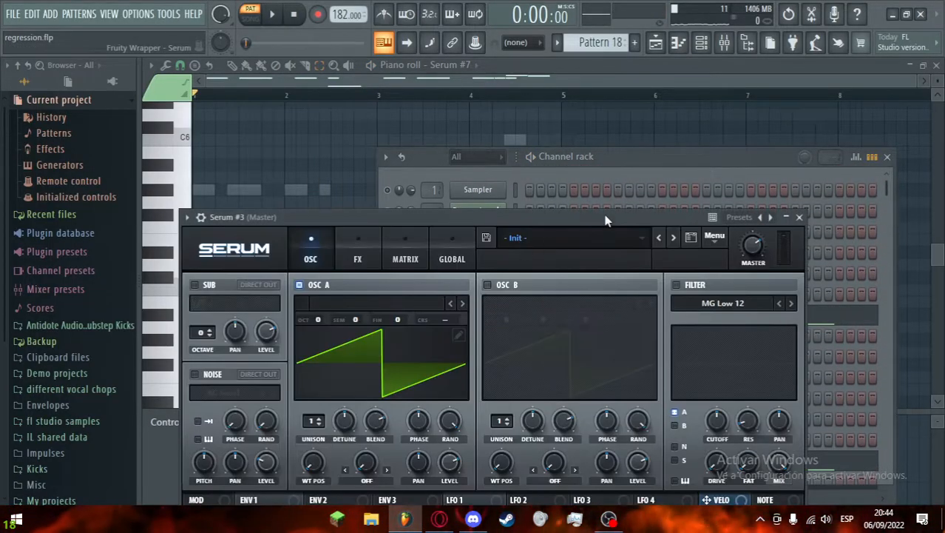
left_click(799, 217)
Step: Solo the Serum #3 channel, play its part of Pattern 18, and reopen its instrument window
right_click(426, 313)
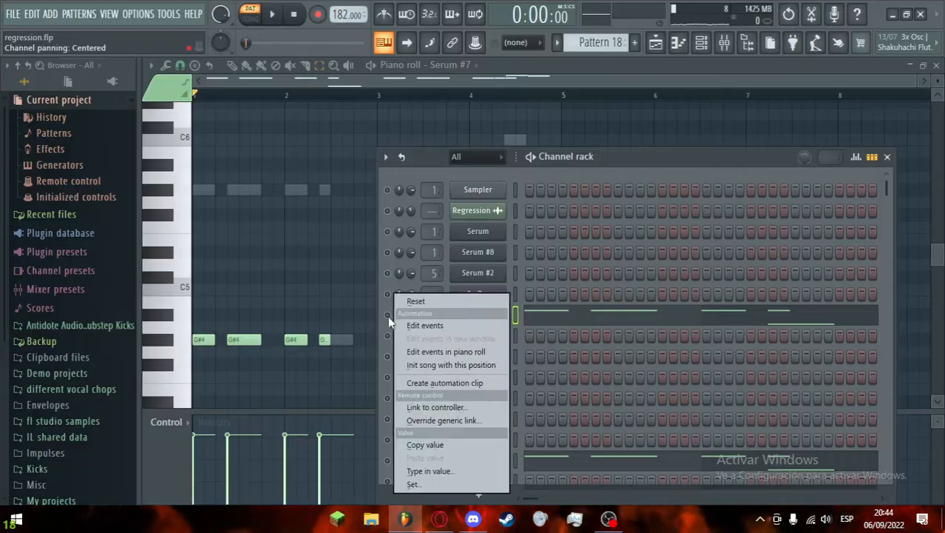
key("space")
scroll(301, 246, "up", 1)
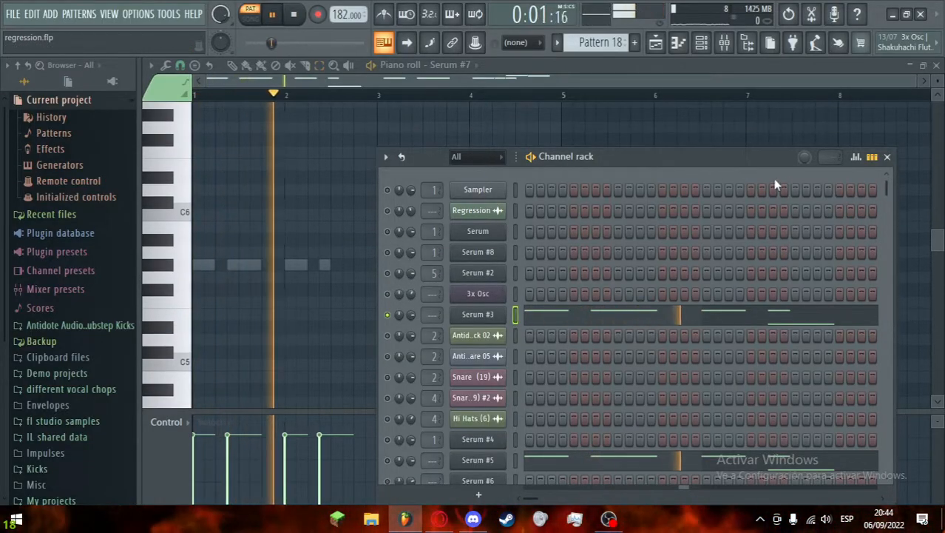
scroll(381, 325, "down", 1)
scroll(316, 289, "up", 2)
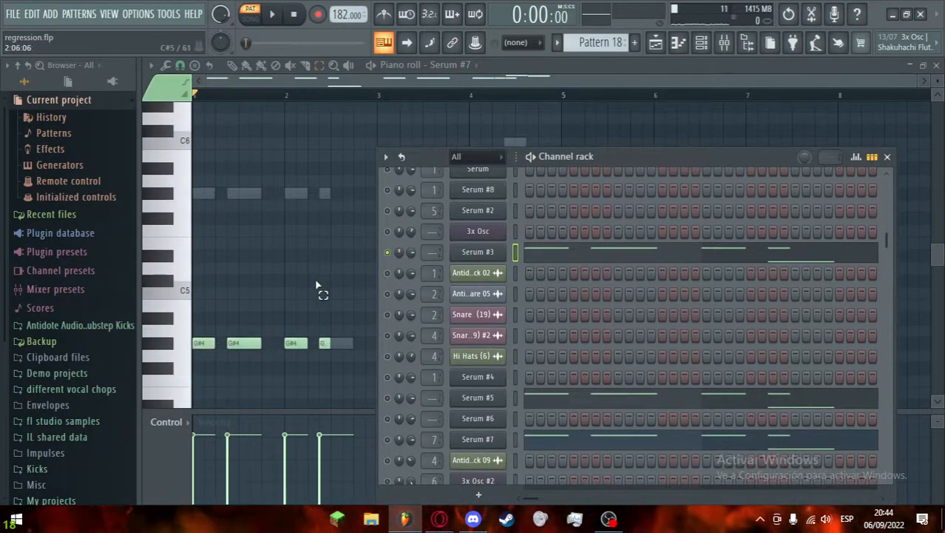
left_click(488, 255)
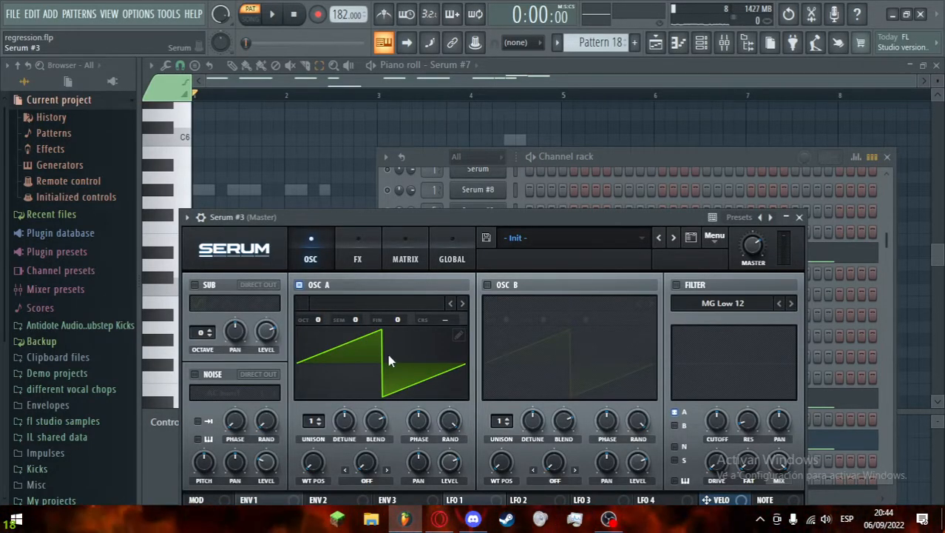
Step: Close the Serum #3 instrument and unsolo its channel in the channel rack so all channels are active
left_click(800, 217)
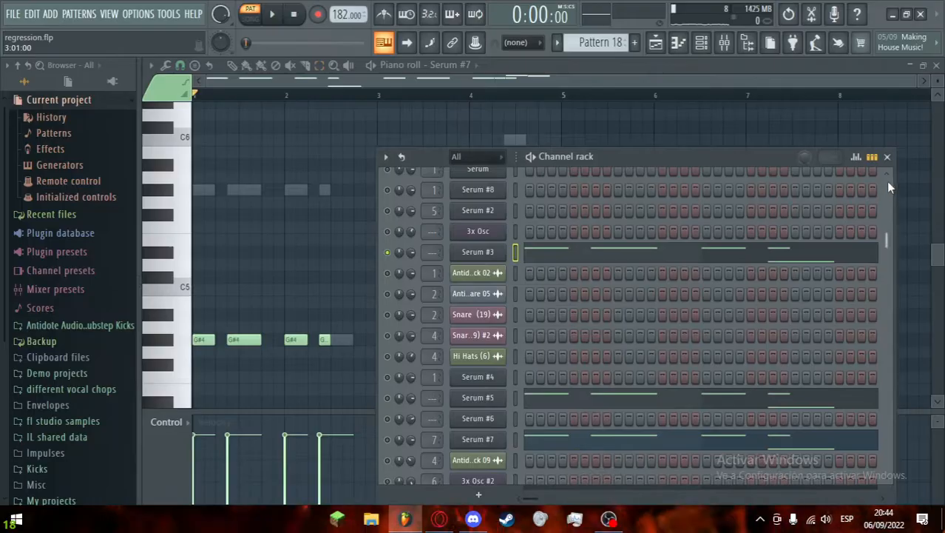
left_click(887, 156)
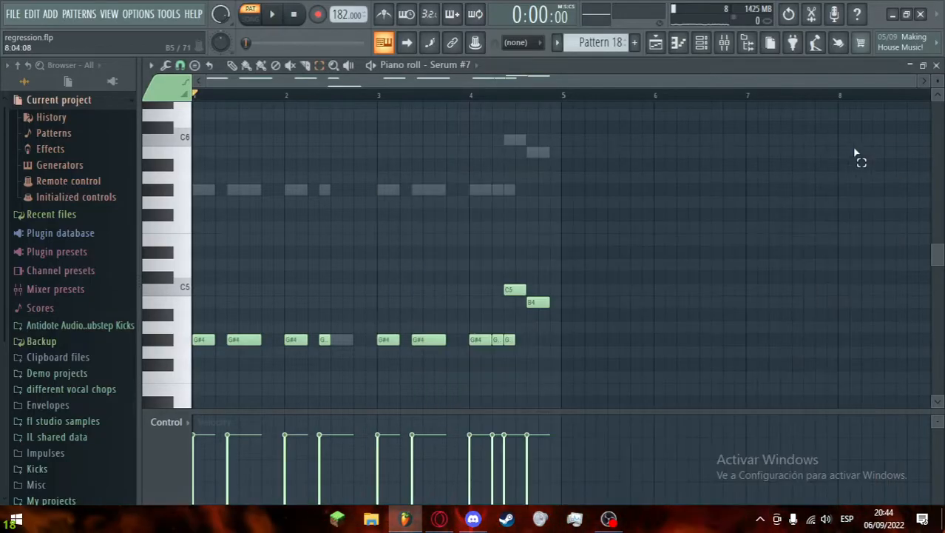
left_click(704, 48)
right_click(397, 254)
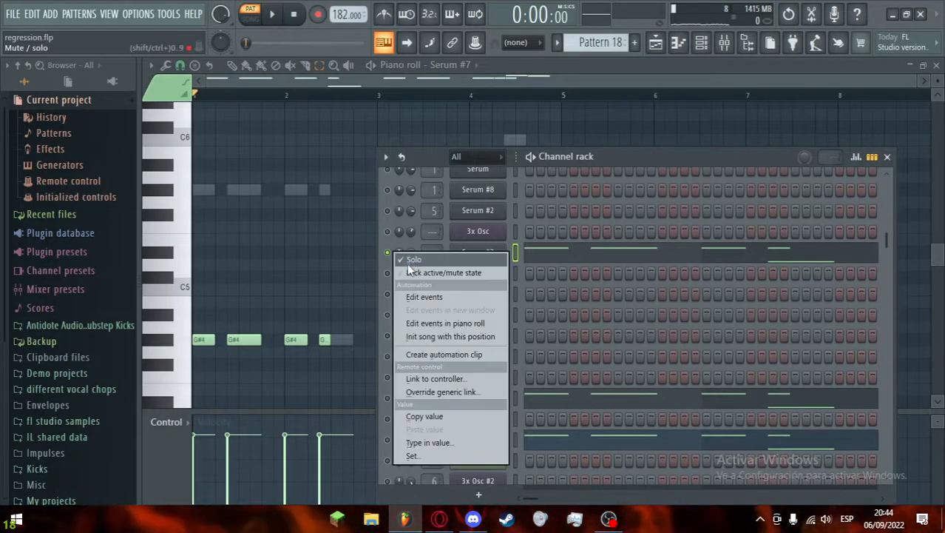
scroll(551, 304, "down", 7)
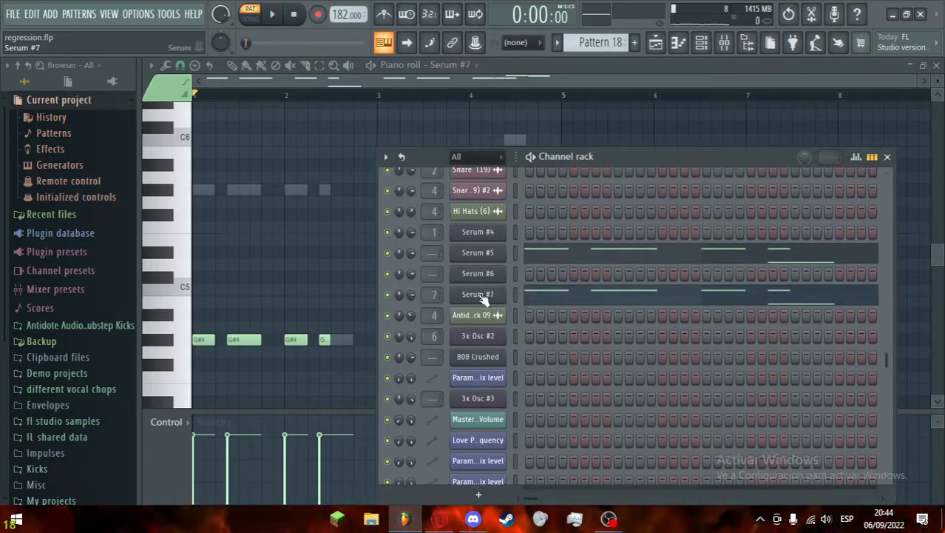
left_click(493, 294)
Step: Return to the playlist, unsolo Track 4 to reactivate all tracks, and mute the original Regression audio on Tracks 1 and 5
left_click(656, 45)
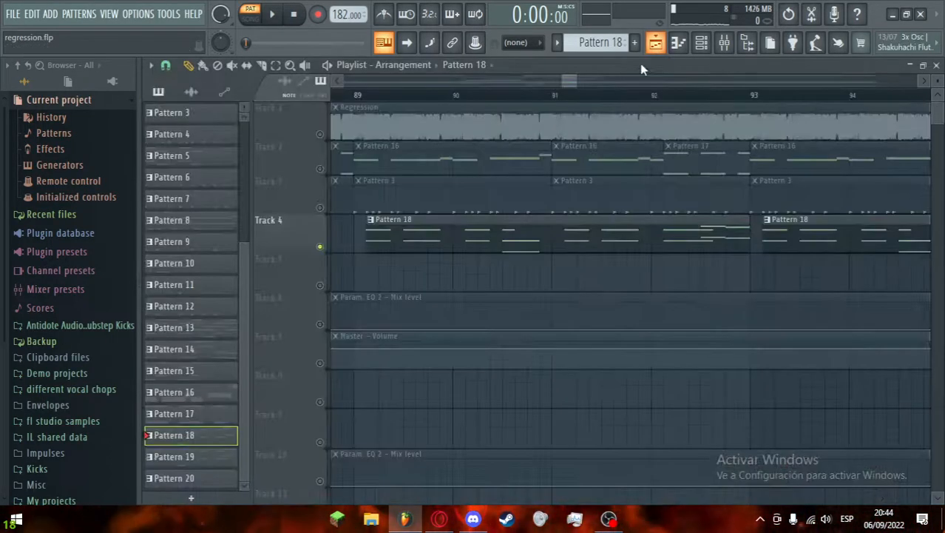
left_click(595, 83)
left_click_drag(579, 82, 726, 82)
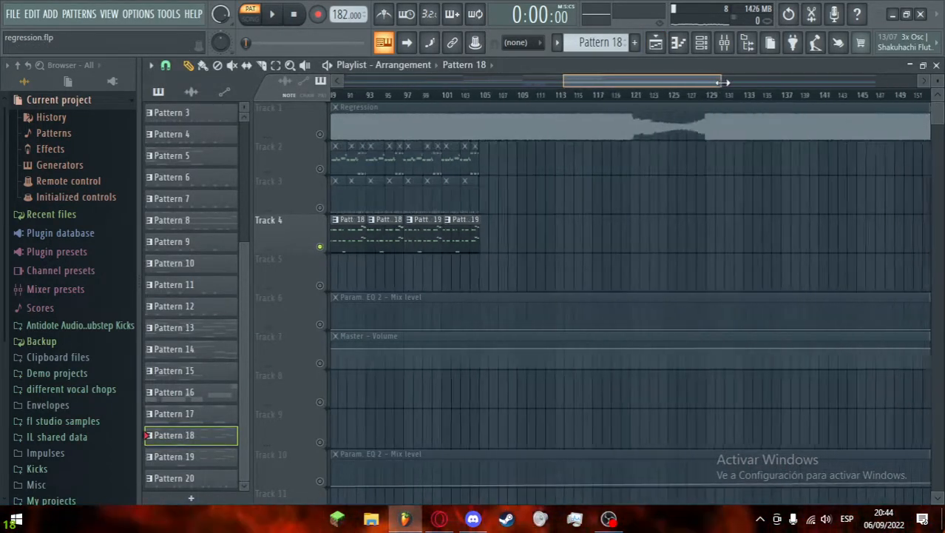
scroll(429, 272, "down", 2)
scroll(433, 275, "up", 4)
right_click(320, 169)
right_click(320, 169)
left_click(320, 135)
scroll(454, 274, "down", 5)
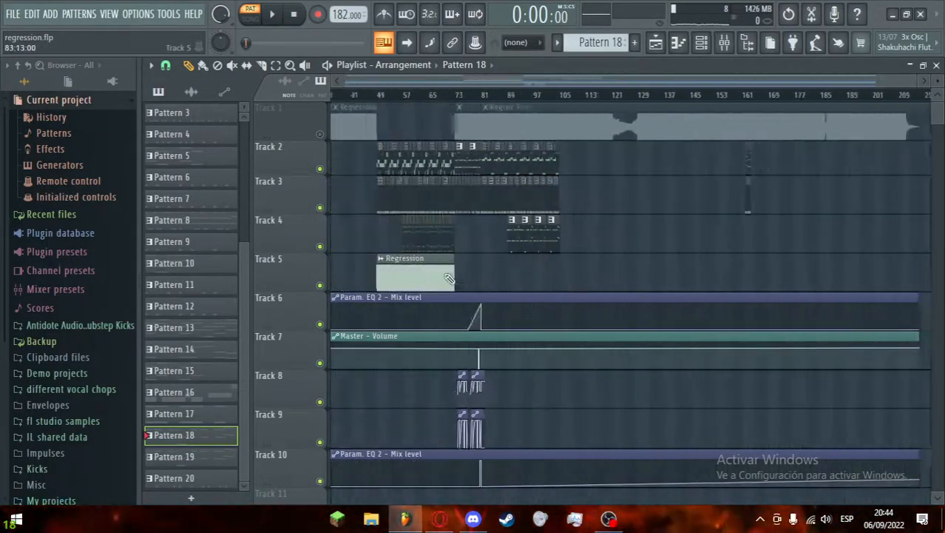
scroll(455, 278, "up", 2)
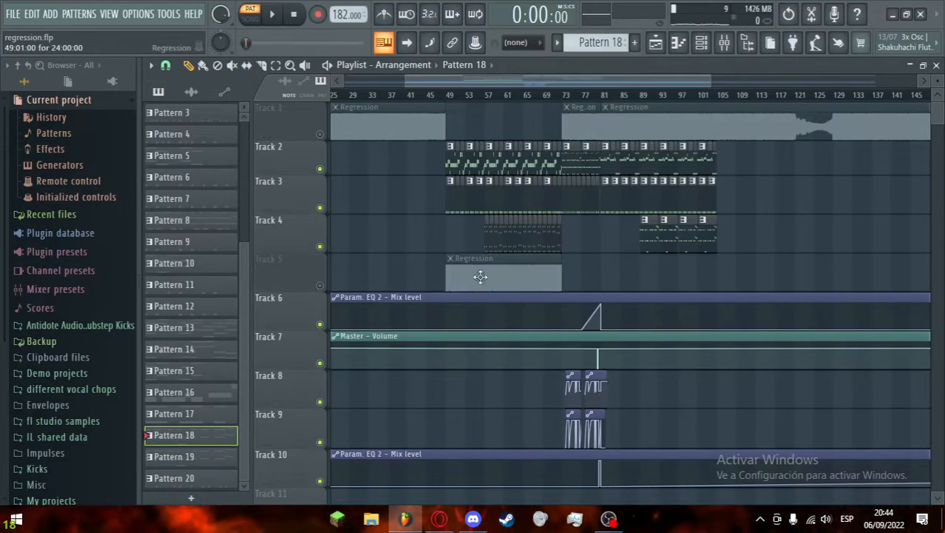
Step: Find the Pattern 20 section near bar 162 and briefly play the arrangement there in song mode
scroll(821, 268, "up", 5)
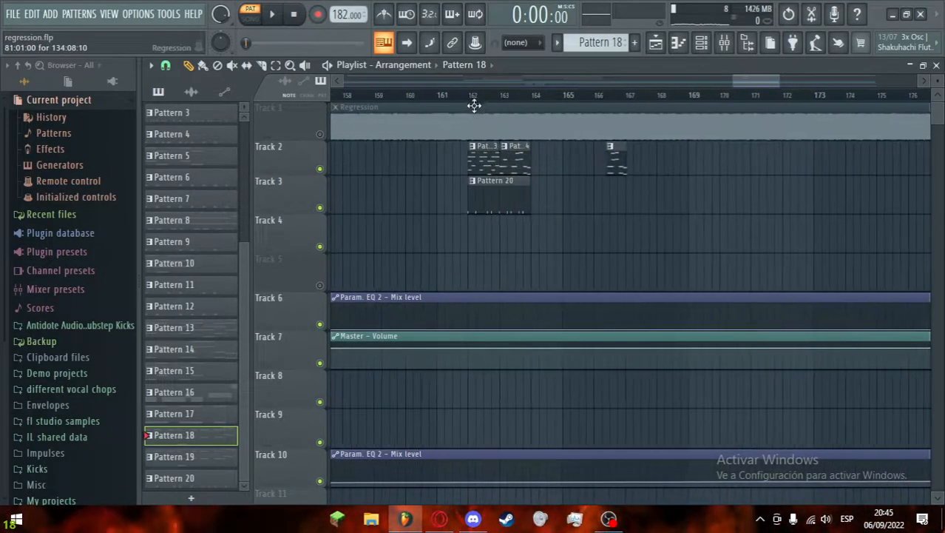
scroll(517, 232, "down", 4)
key("space")
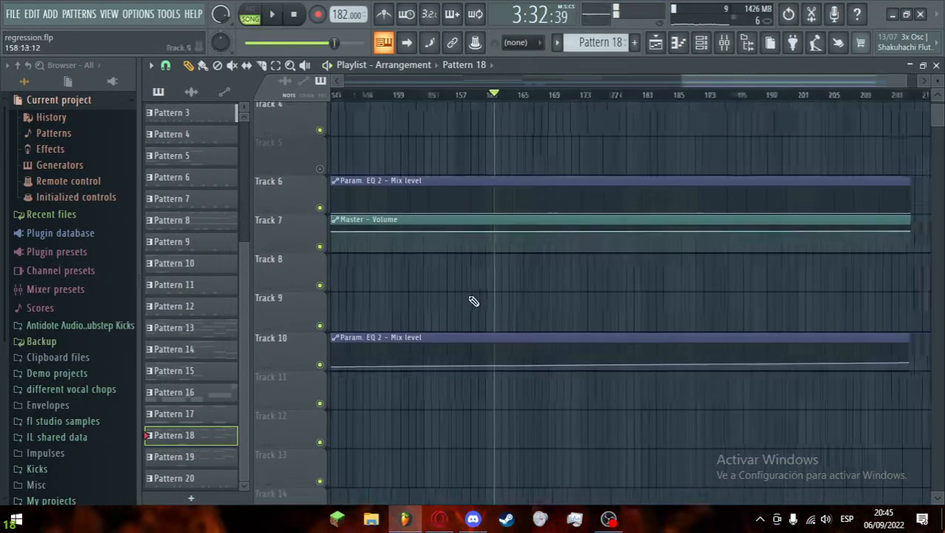
Step: Look over the arrangement's pattern and automation clips between bars 49 and 105, including the Pattern 18 and 19 clips on Track 4
scroll(444, 301, "down", 4)
scroll(467, 296, "up", 2)
scroll(496, 307, "up", 4)
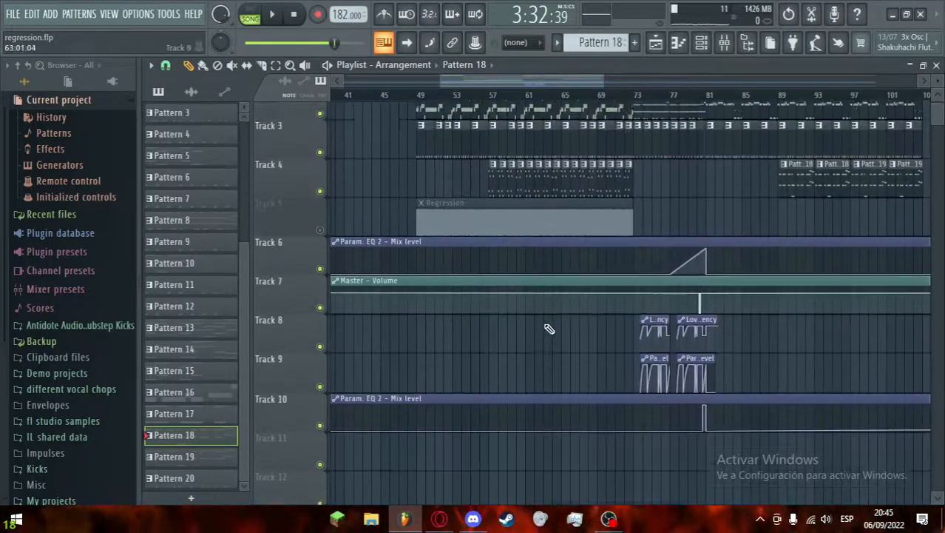
scroll(688, 271, "down", 3)
scroll(686, 274, "up", 4)
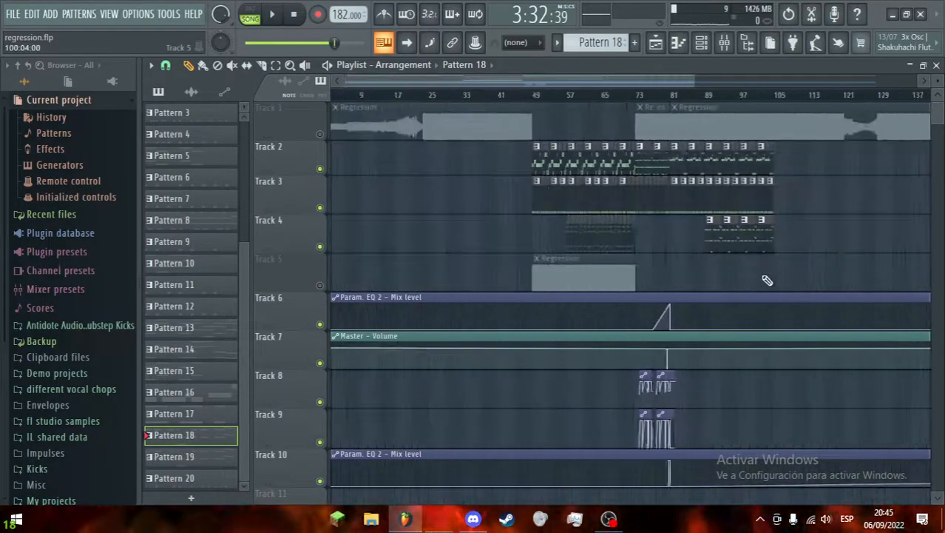
scroll(623, 271, "up", 4)
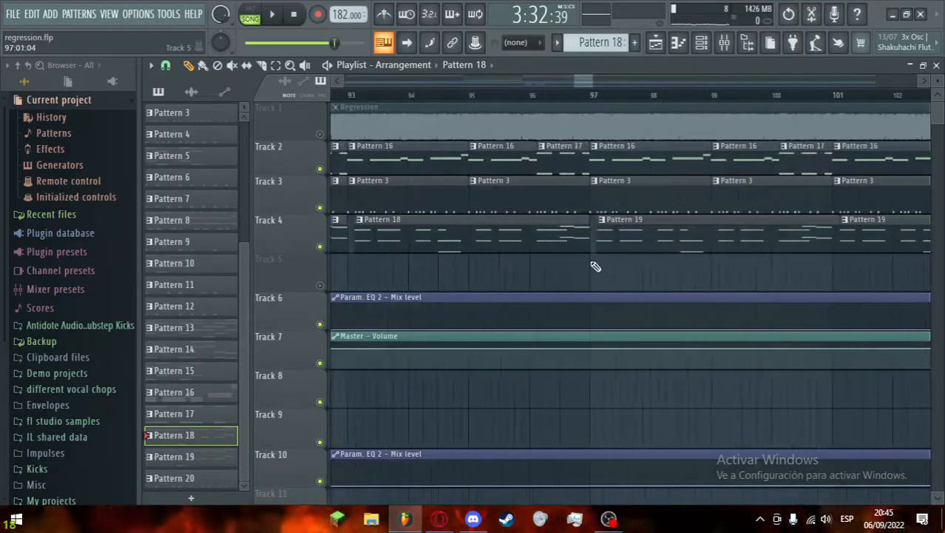
scroll(609, 251, "down", 4)
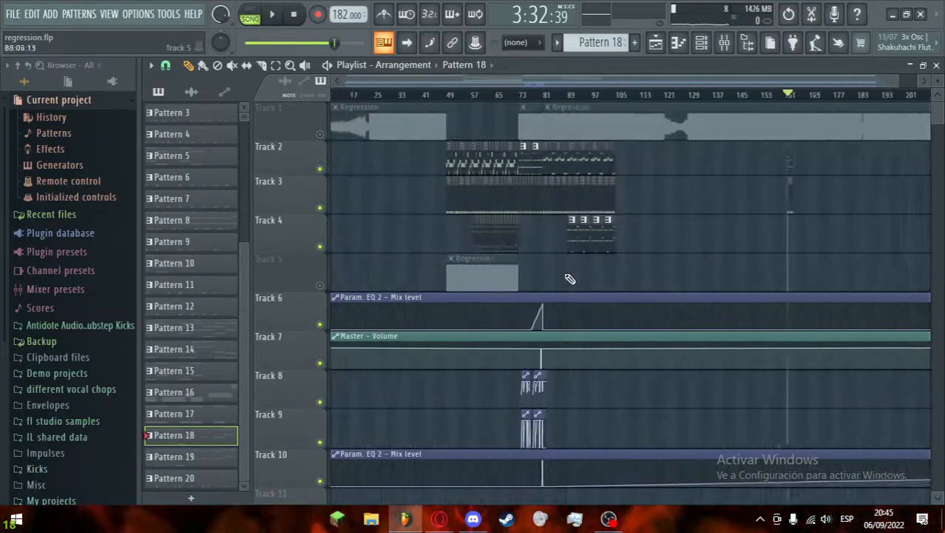